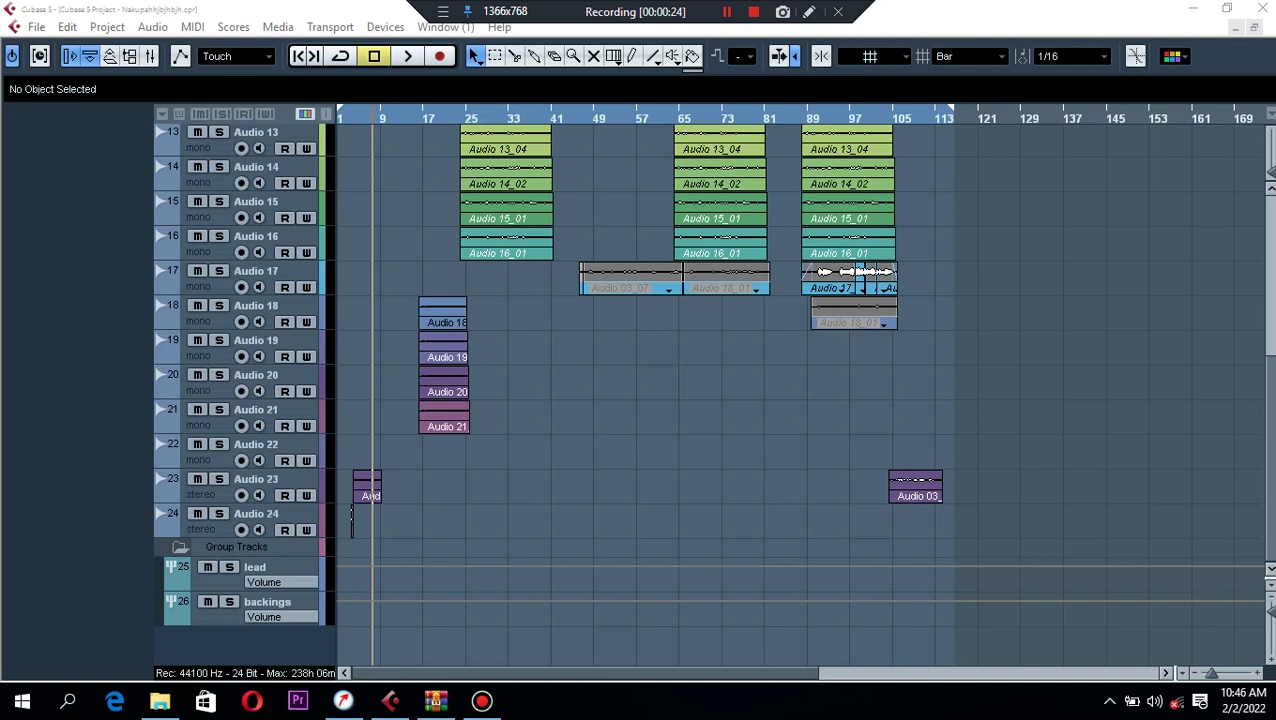
# Show the transport panel and enlarge the tracks and waveforms around the first Audio 03 vocal events.
pyautogui.press('F2')
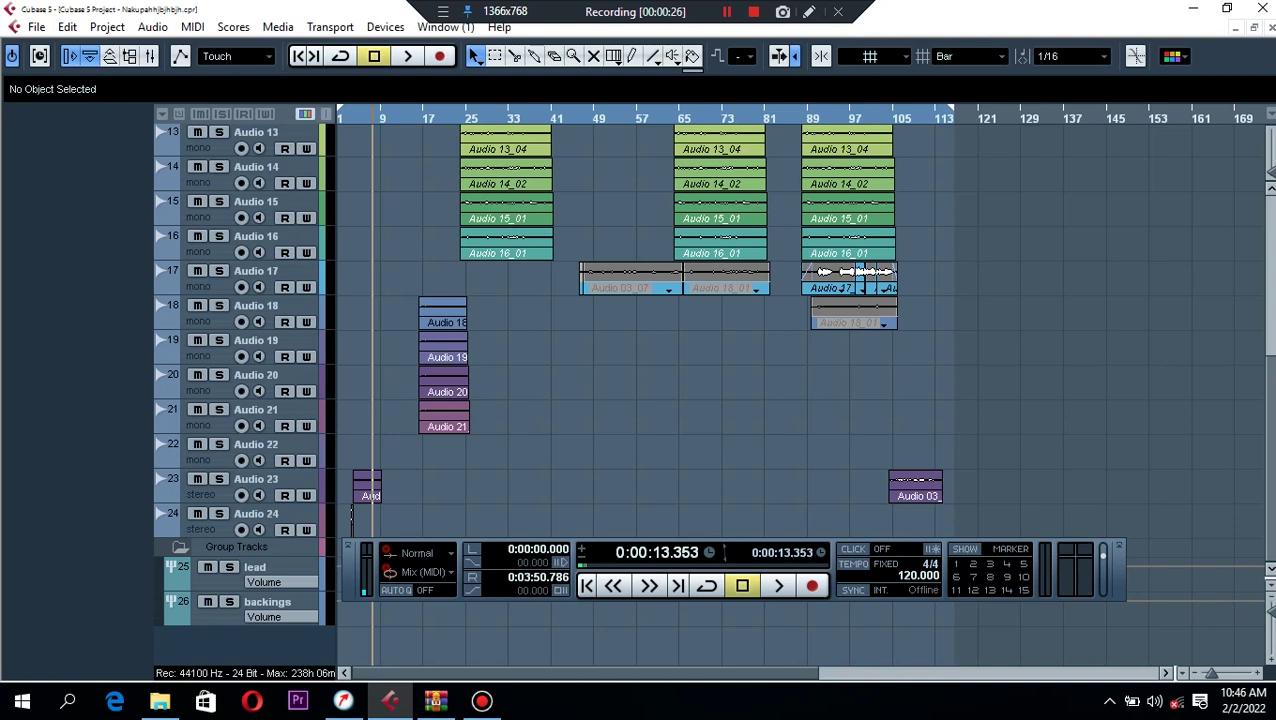
pyautogui.scroll(6, 640, 330)
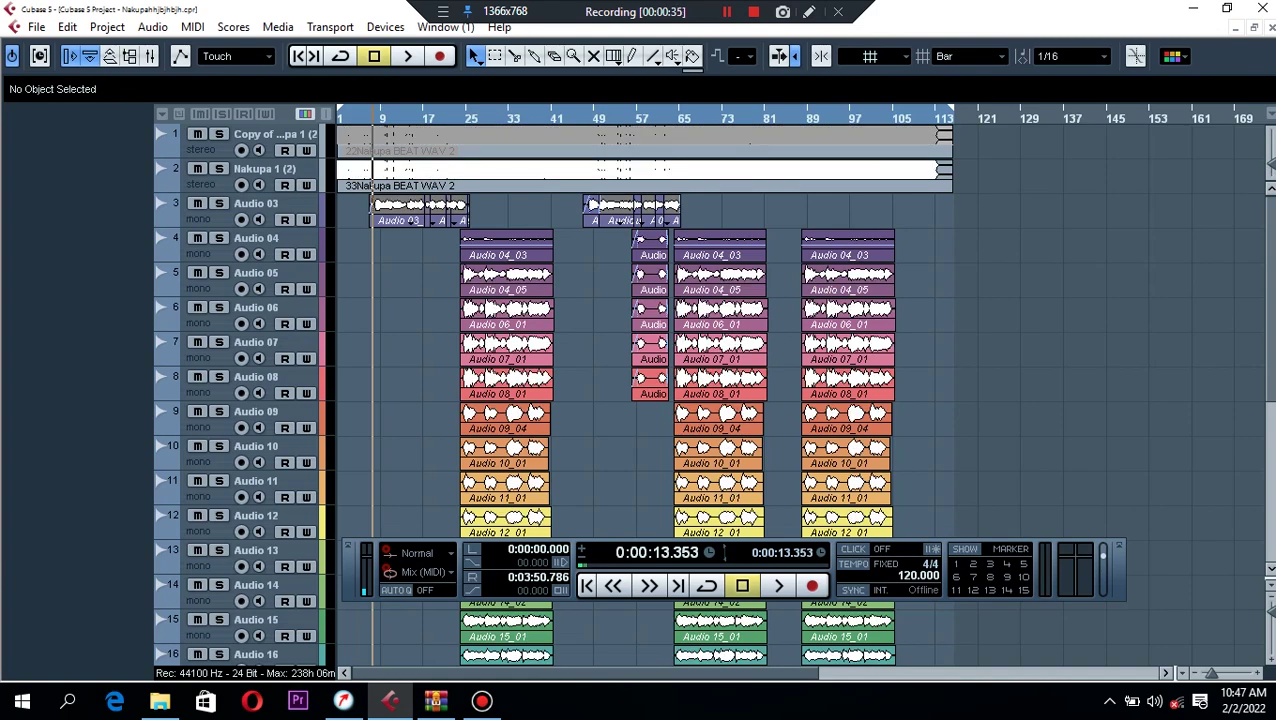
pyautogui.hotkey('shift', 'h')
pyautogui.hotkey('shift', 'h')
pyautogui.hotkey('shift', 'h')
pyautogui.hotkey('shift', 'h')
pyautogui.hotkey('shift', 'g')
pyautogui.hotkey('shift', 'g')
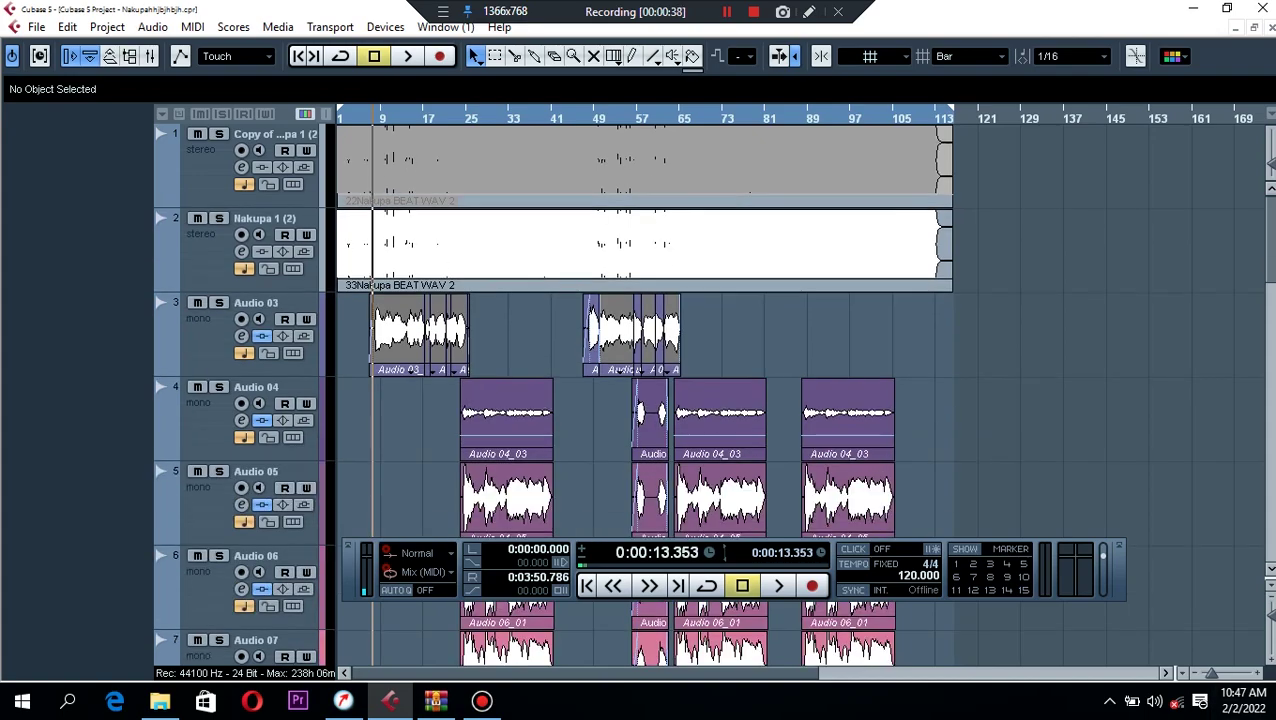
pyautogui.press('h')
pyautogui.press('h')
pyautogui.press('h')
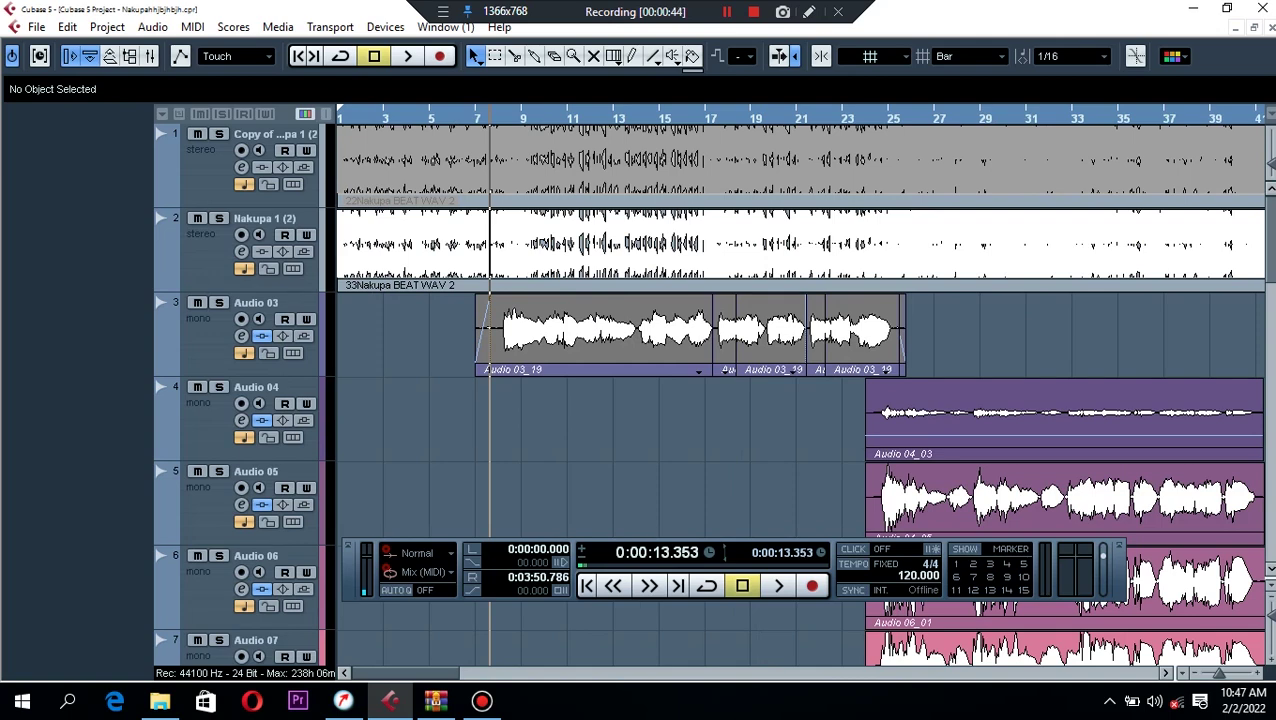
# Set the locators around the first group of Audio 03 events, from 0:00:14.057 to 0:00:48.464, with the cursor at the left locator.
pyautogui.moveTo(838, 394); pyautogui.dragTo(626, 360)
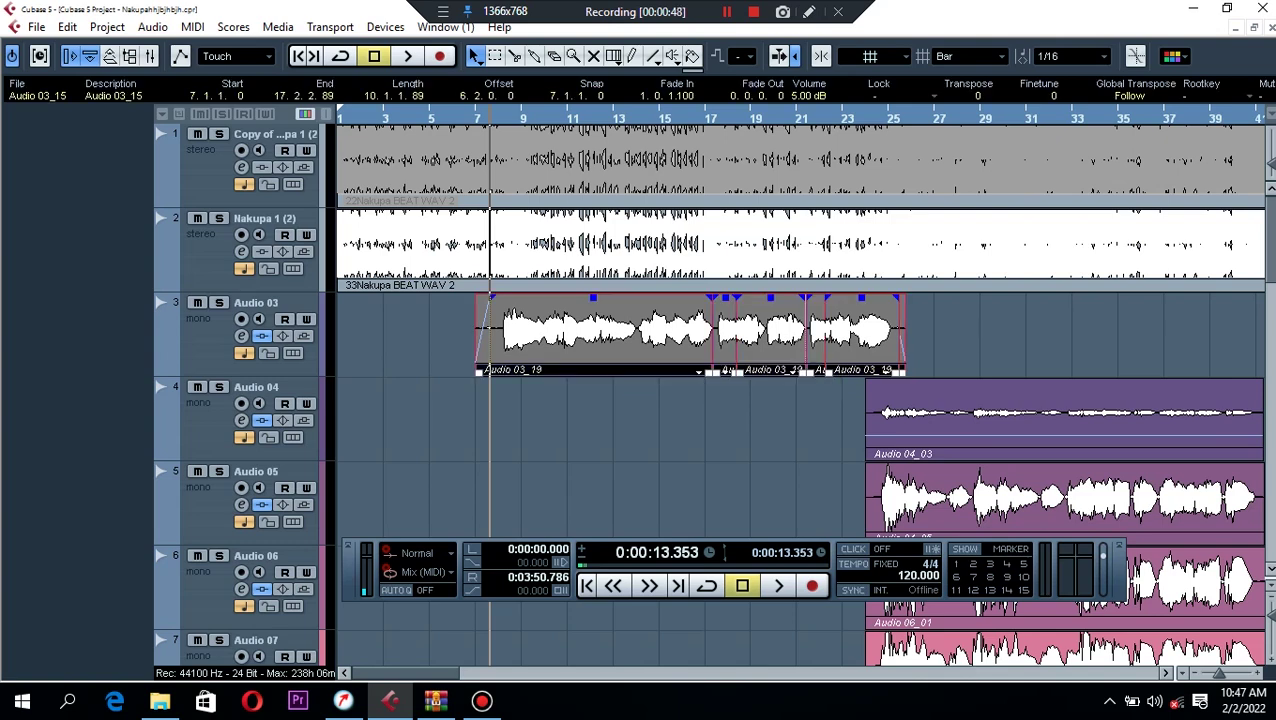
pyautogui.press('p')
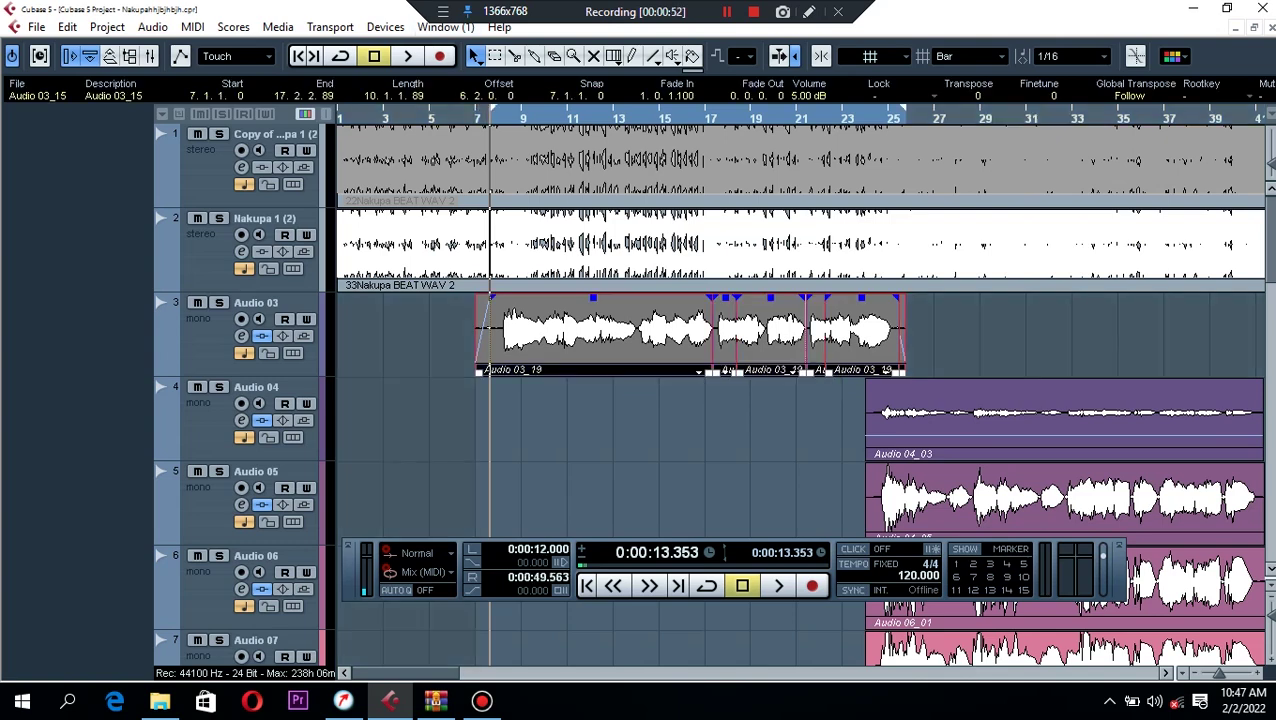
pyautogui.moveTo(497, 111); pyautogui.dragTo(500, 111)
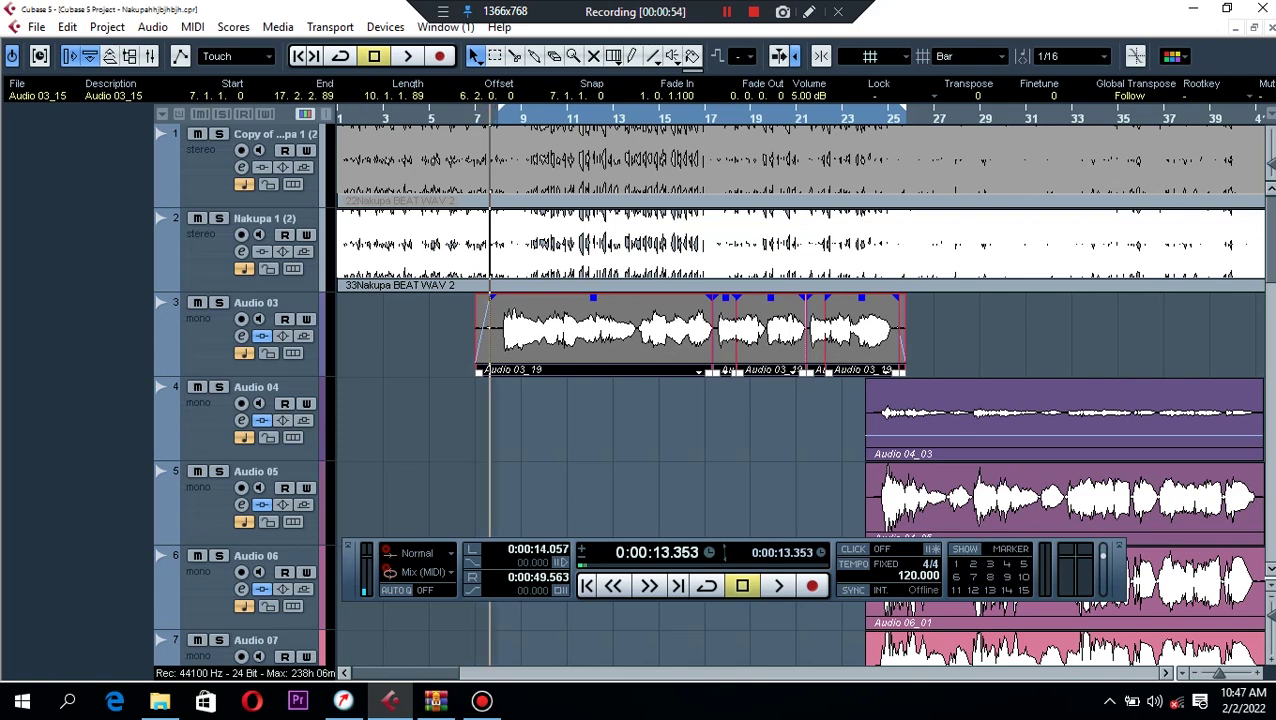
pyautogui.press('KP_1')
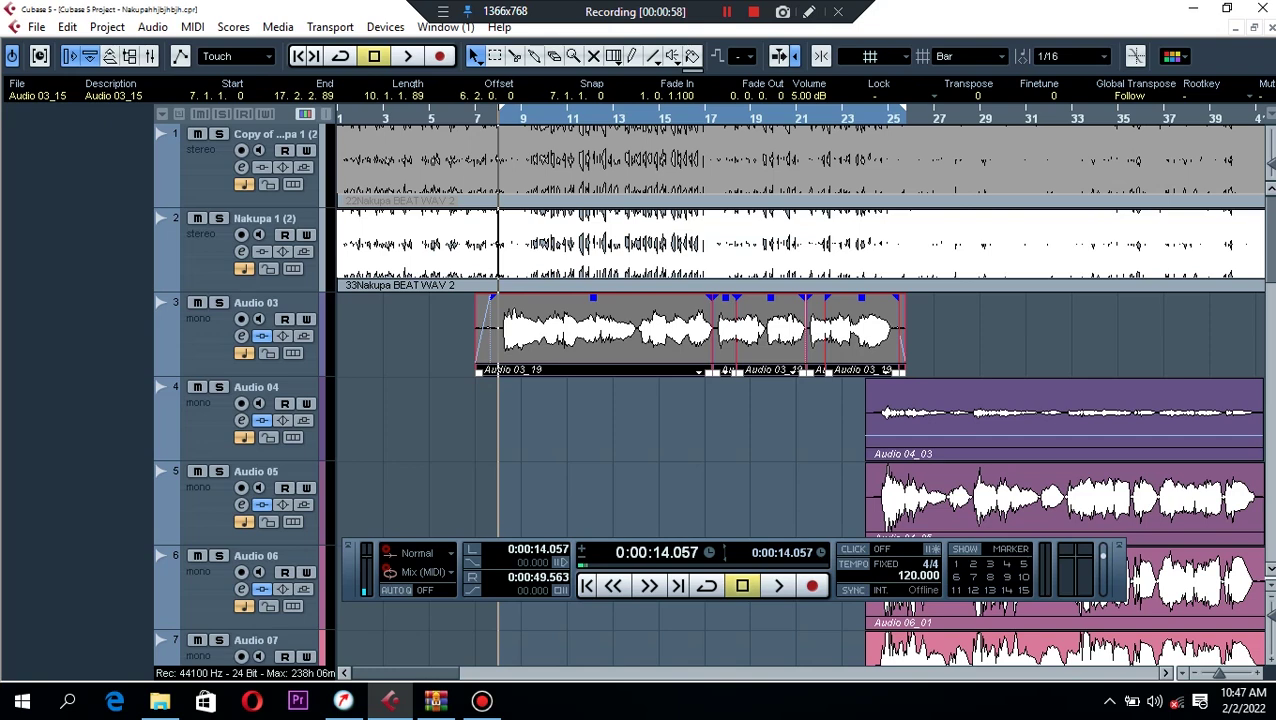
pyautogui.moveTo(901, 107); pyautogui.dragTo(889, 107)
# Select the lead group track, and mute the backings group and the Nakupa 1 (2) beat track.
pyautogui.scroll(-15, 800, 400)
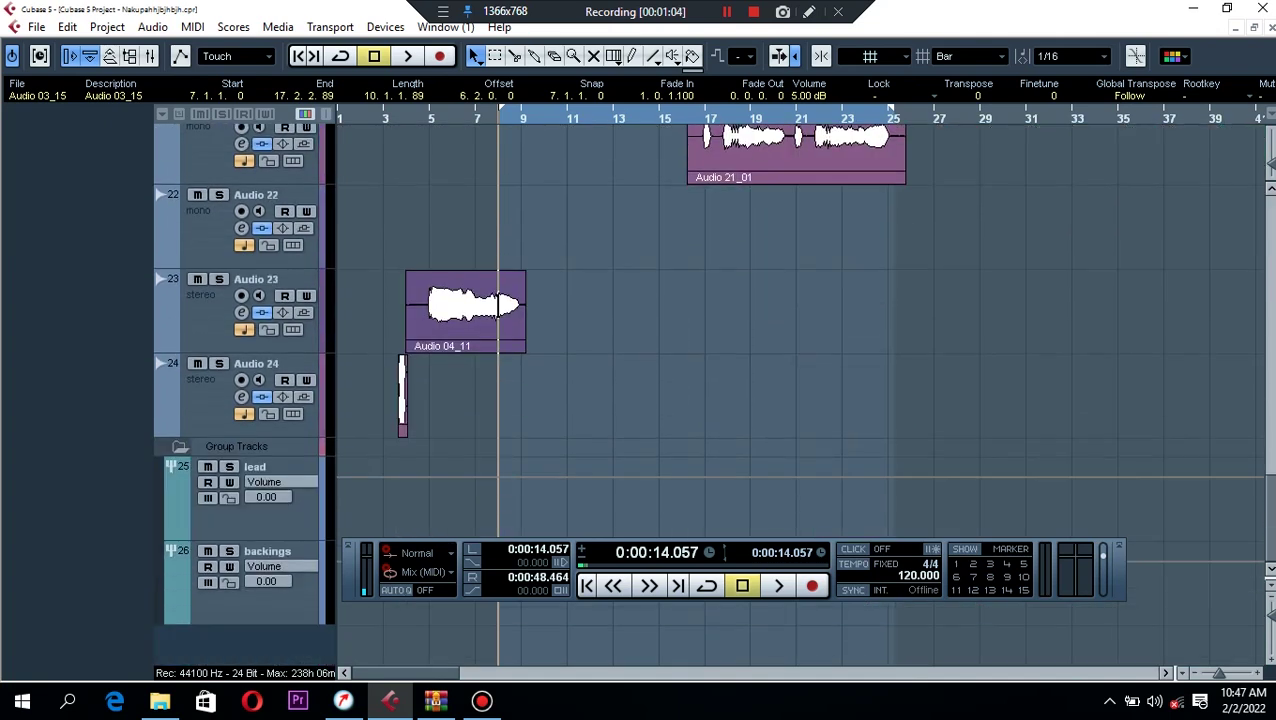
pyautogui.click(275, 517)
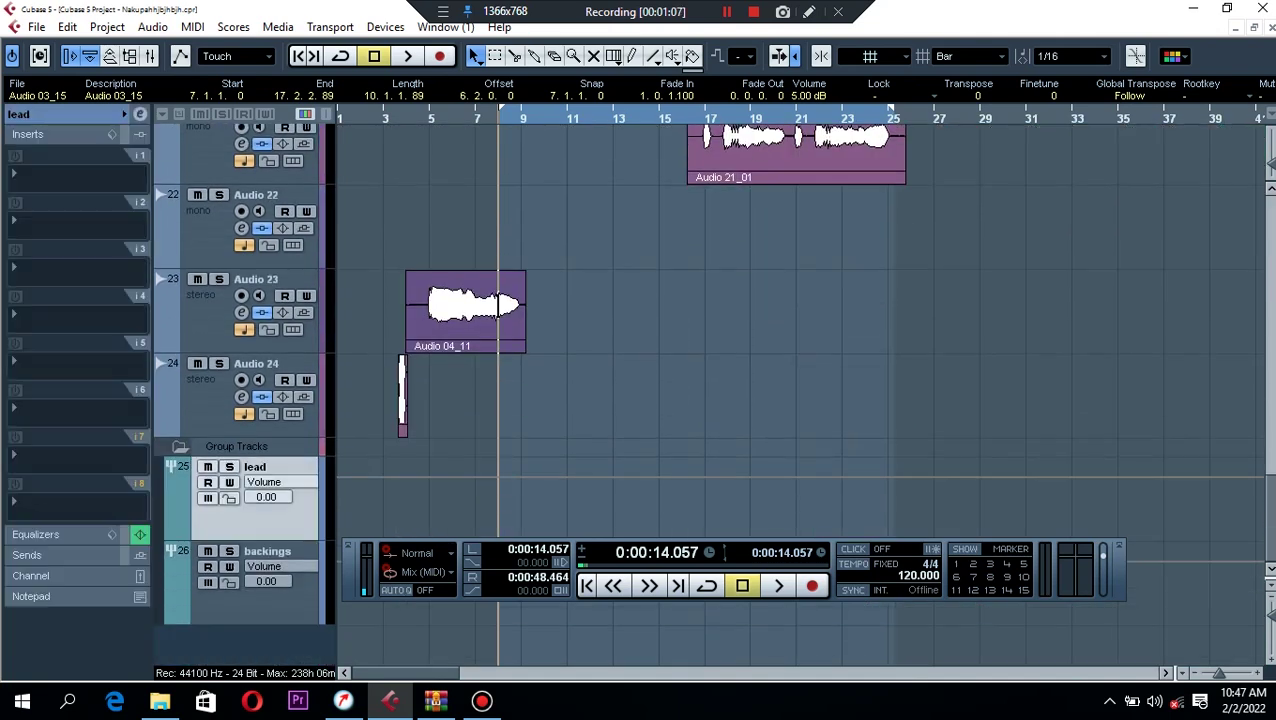
pyautogui.click(208, 551)
pyautogui.scroll(15, 800, 400)
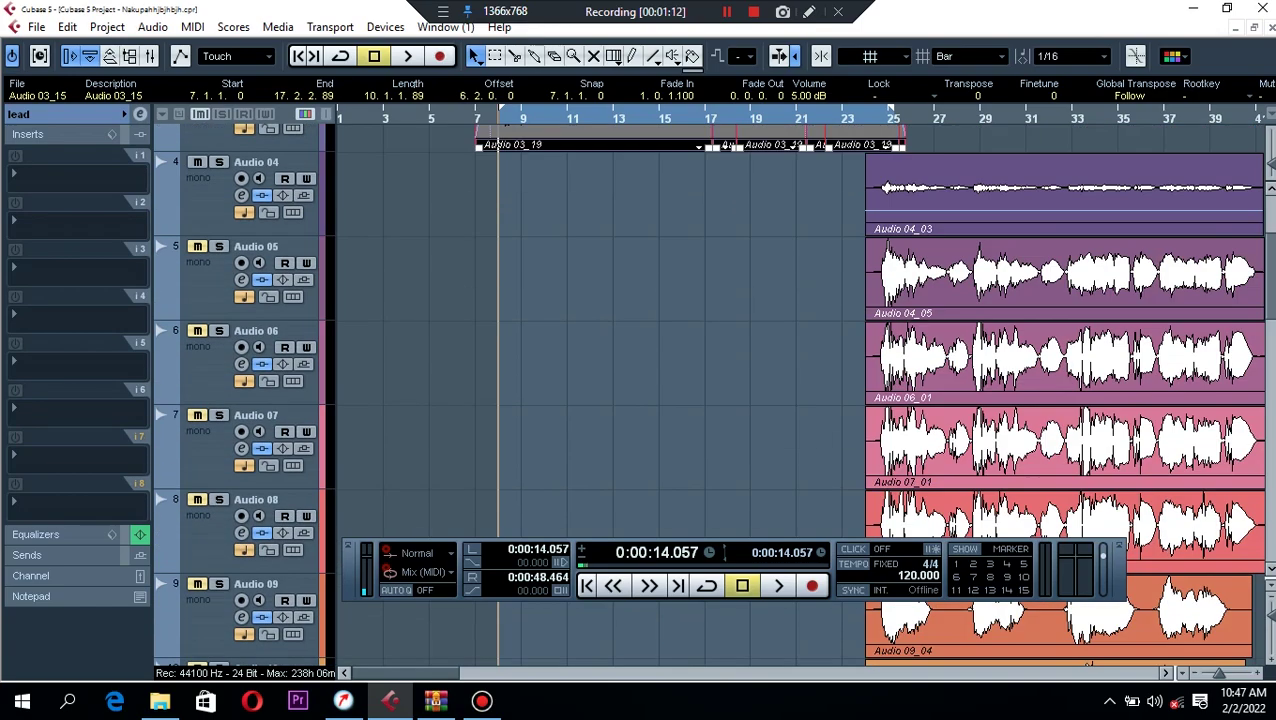
pyautogui.scroll(3, 800, 400)
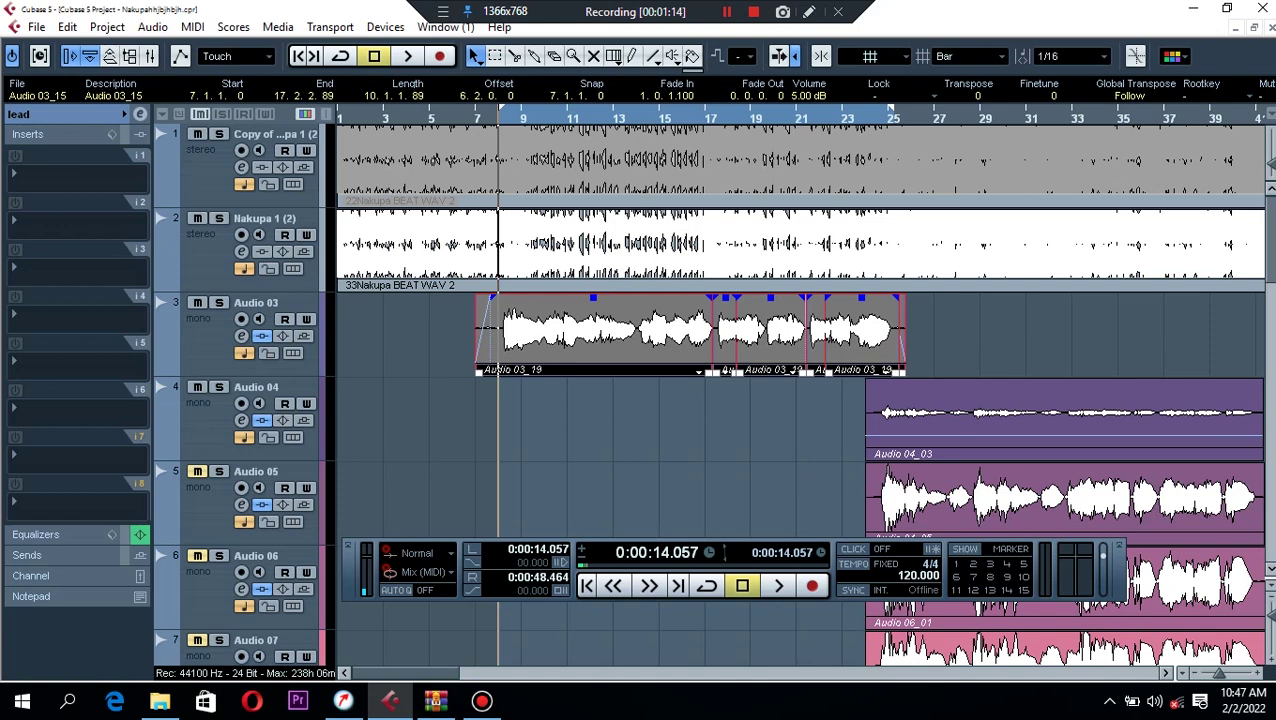
pyautogui.click(197, 218)
# Listen to the isolated lead vocal, then deselect its events and turn on cycle playback.
pyautogui.press('space')
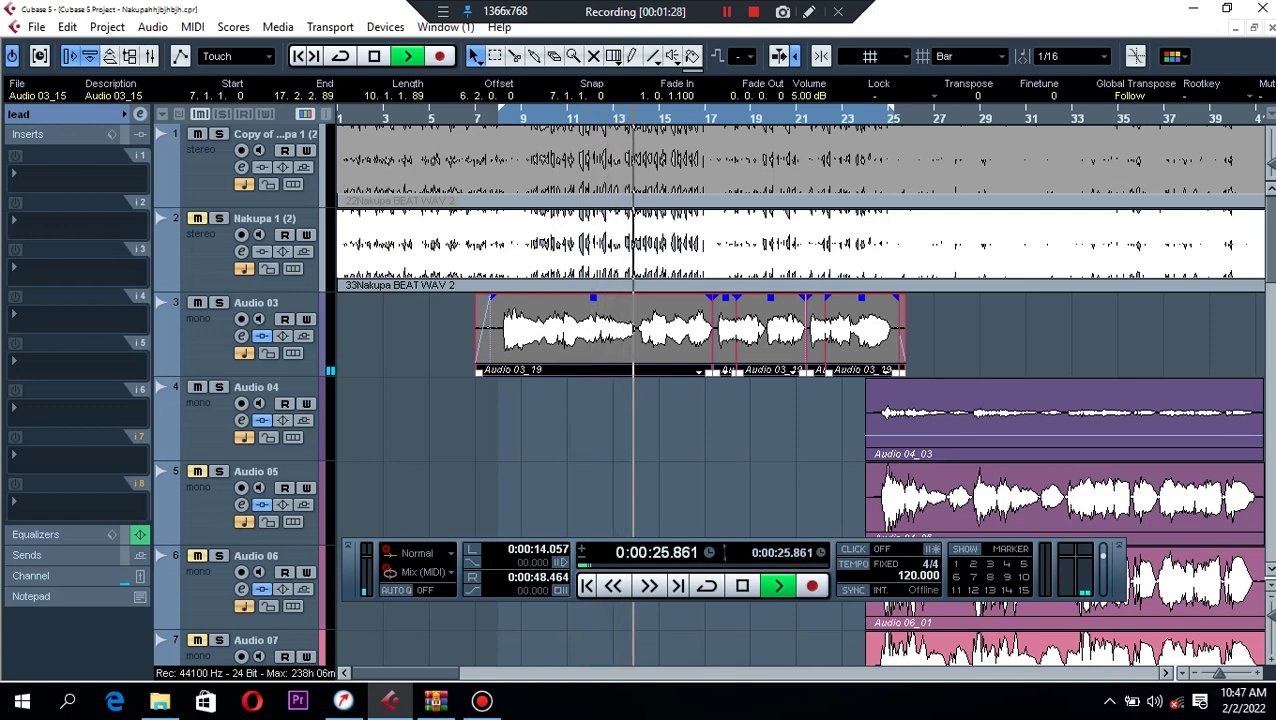
pyautogui.press('space')
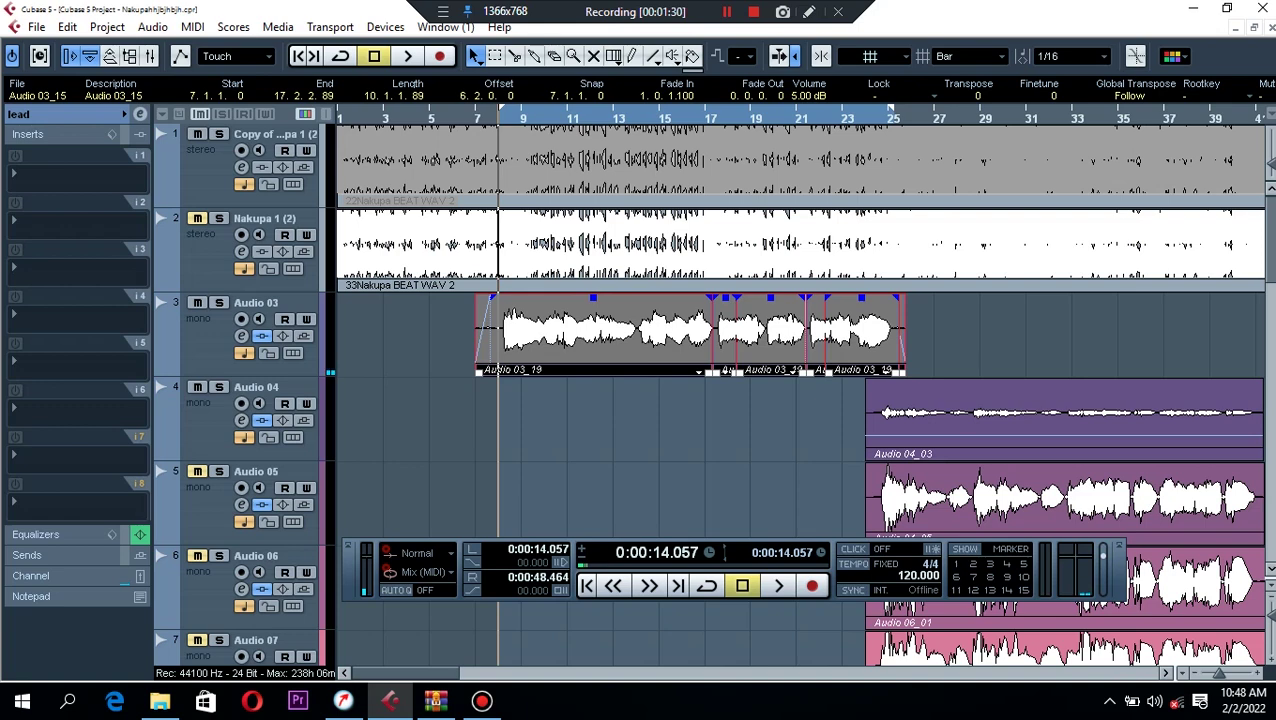
pyautogui.hotkey('ctrl', 'shift', 'a')
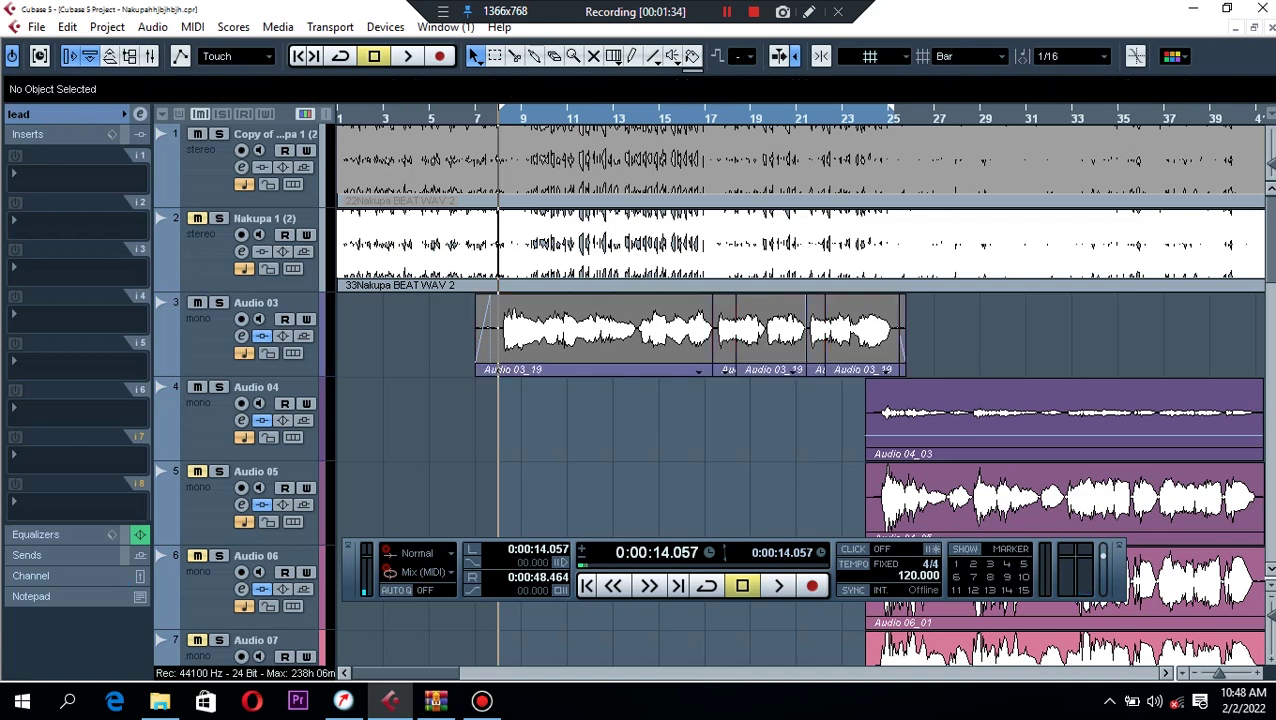
pyautogui.press('KP_Divide')
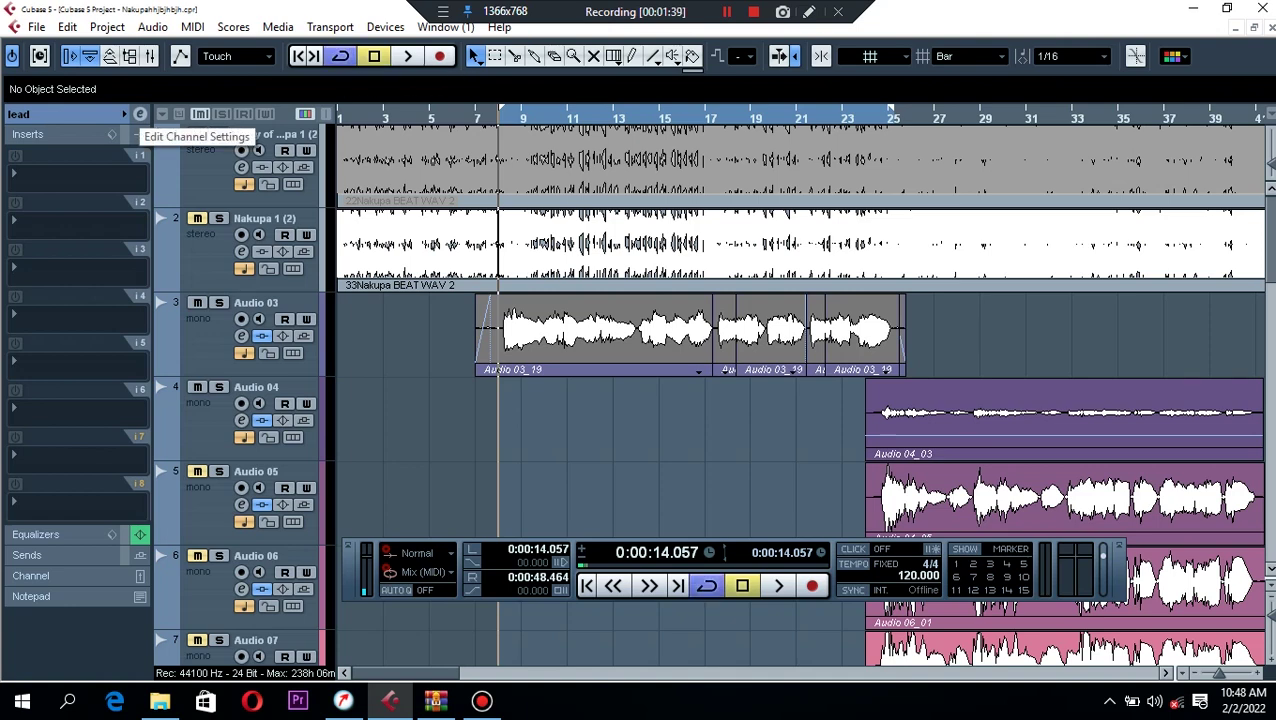
# Apply the RESET equalizer preset to the lead group channel and audition the unprocessed vocal.
pyautogui.click(140, 114)
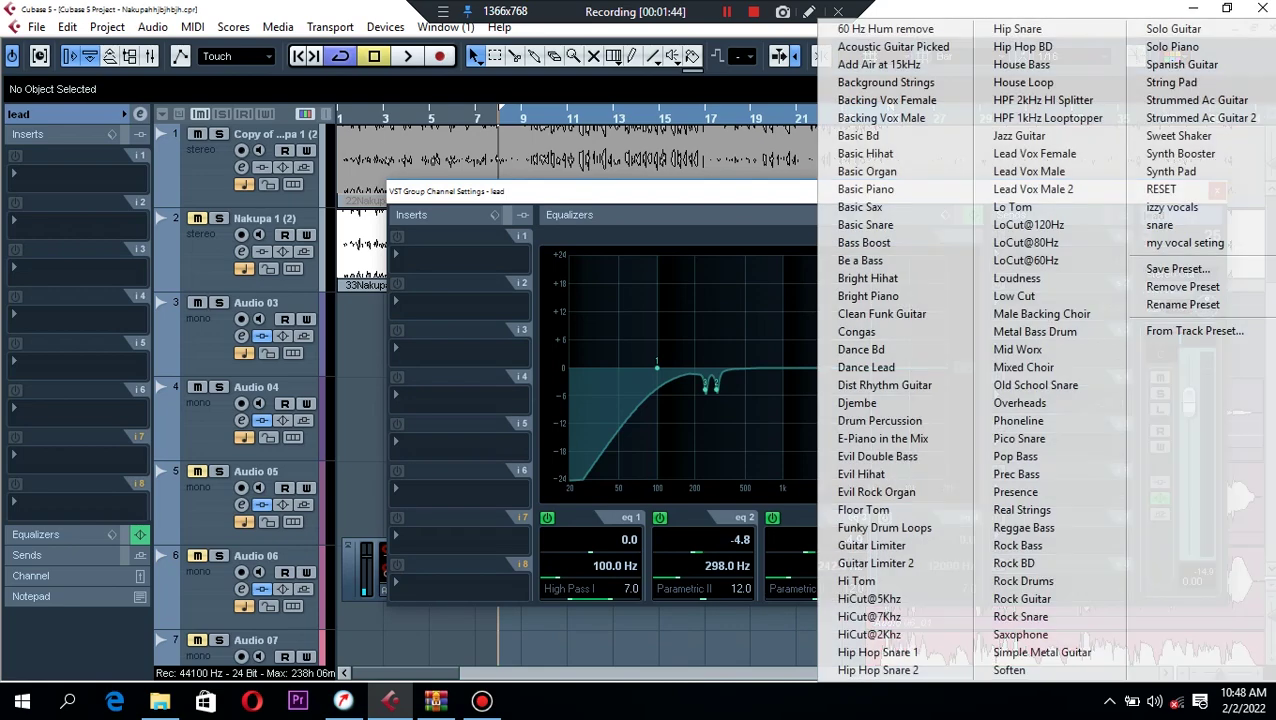
pyautogui.click(944, 215)
pyautogui.click(1160, 189)
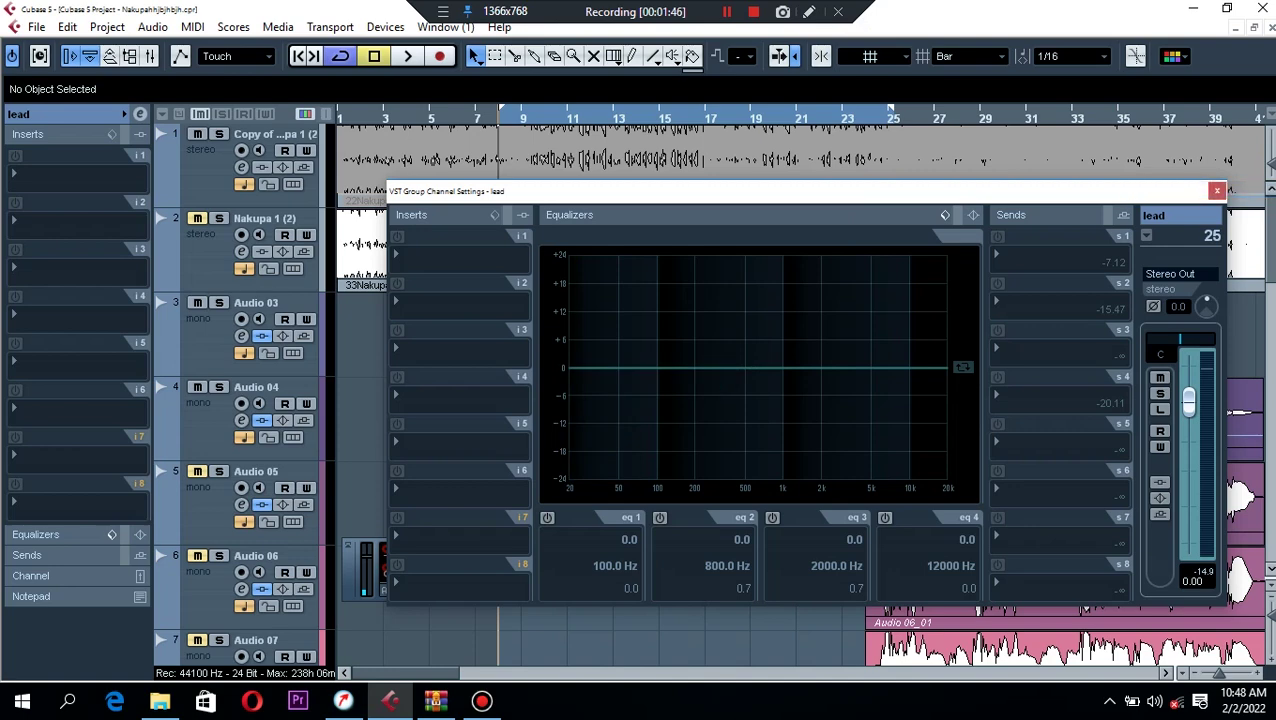
pyautogui.press('space')
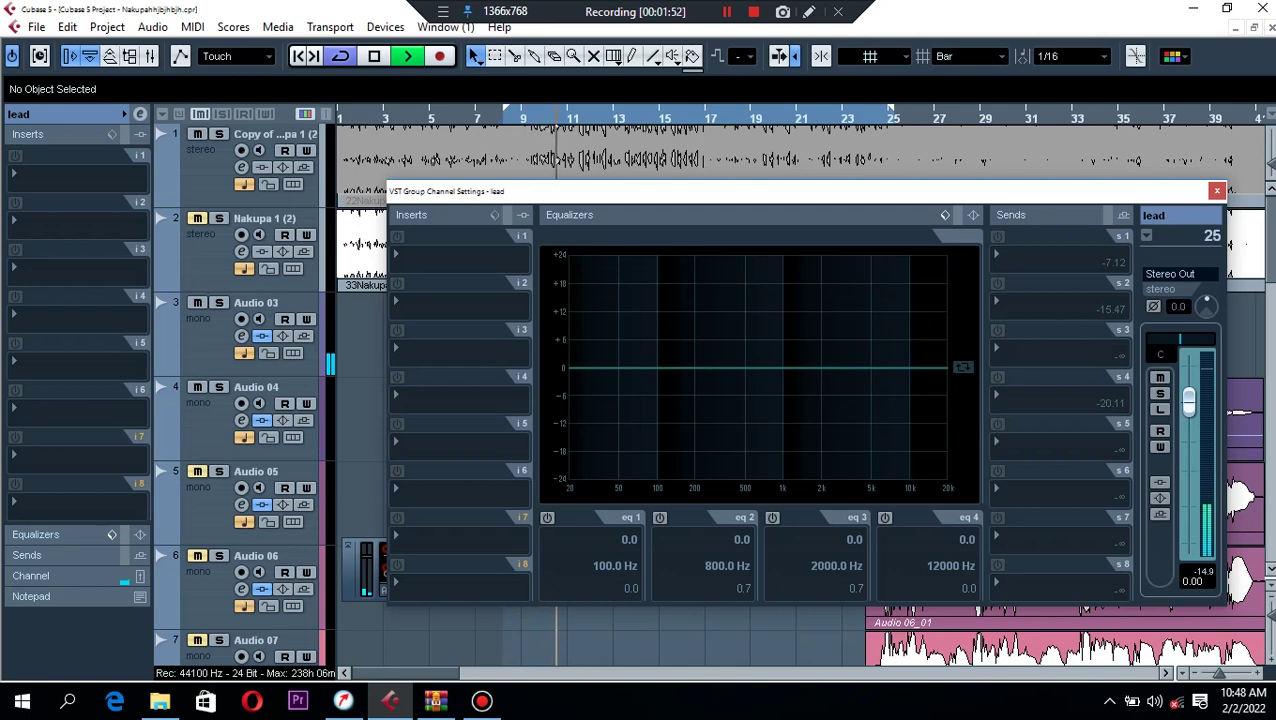
pyautogui.press('space')
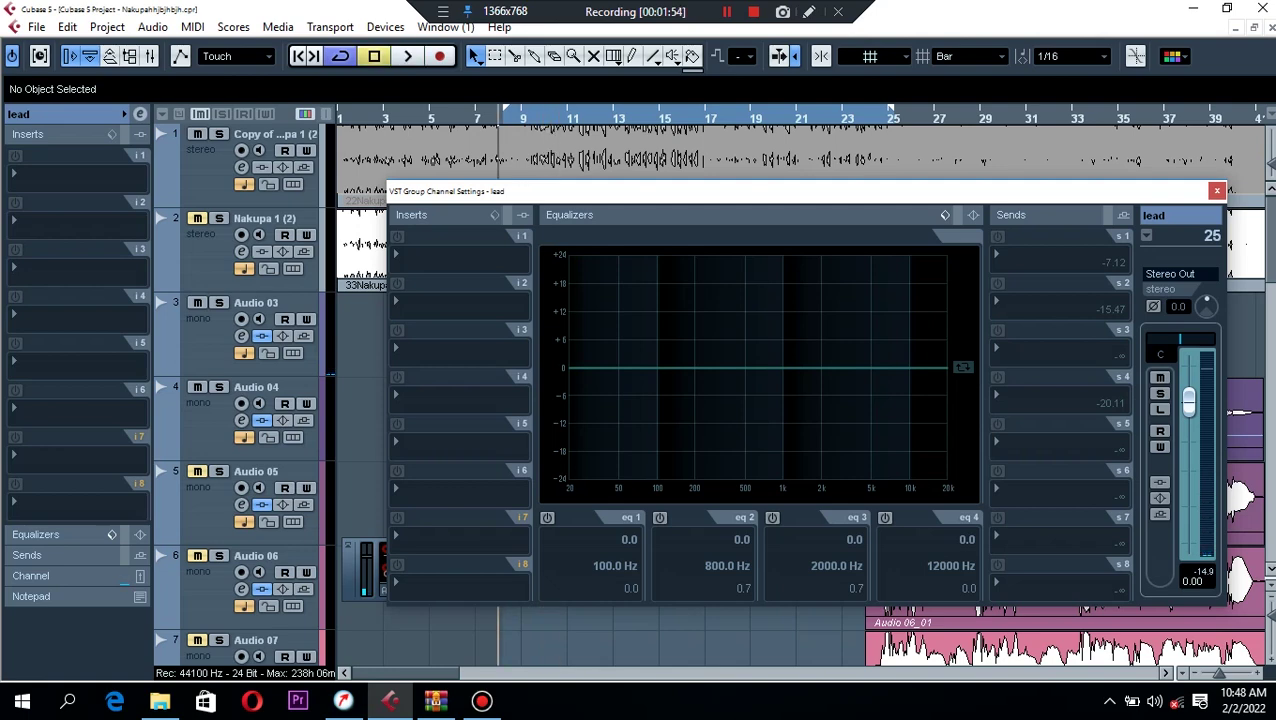
pyautogui.press('KP_Add')
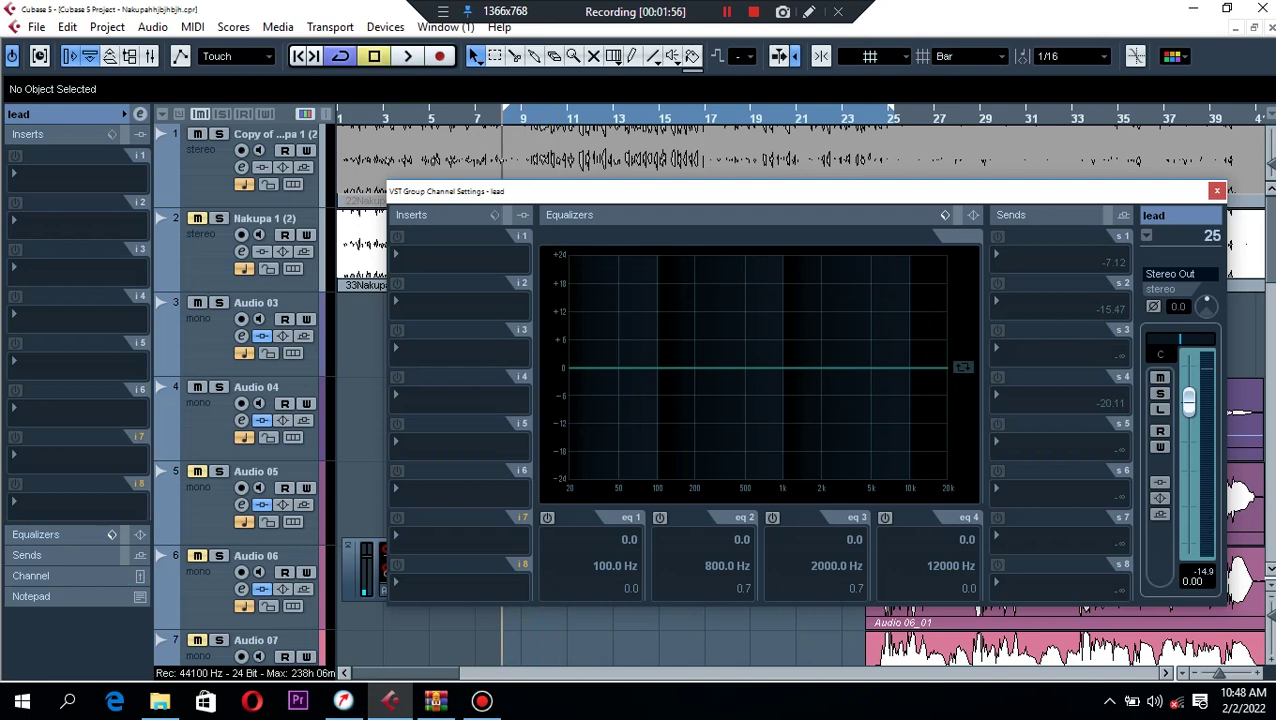
# Insert LiquidCompressor in the lead group's first insert slot and move its window clear of the vocal waveform.
pyautogui.click(460, 252)
pyautogui.moveTo(470, 40)
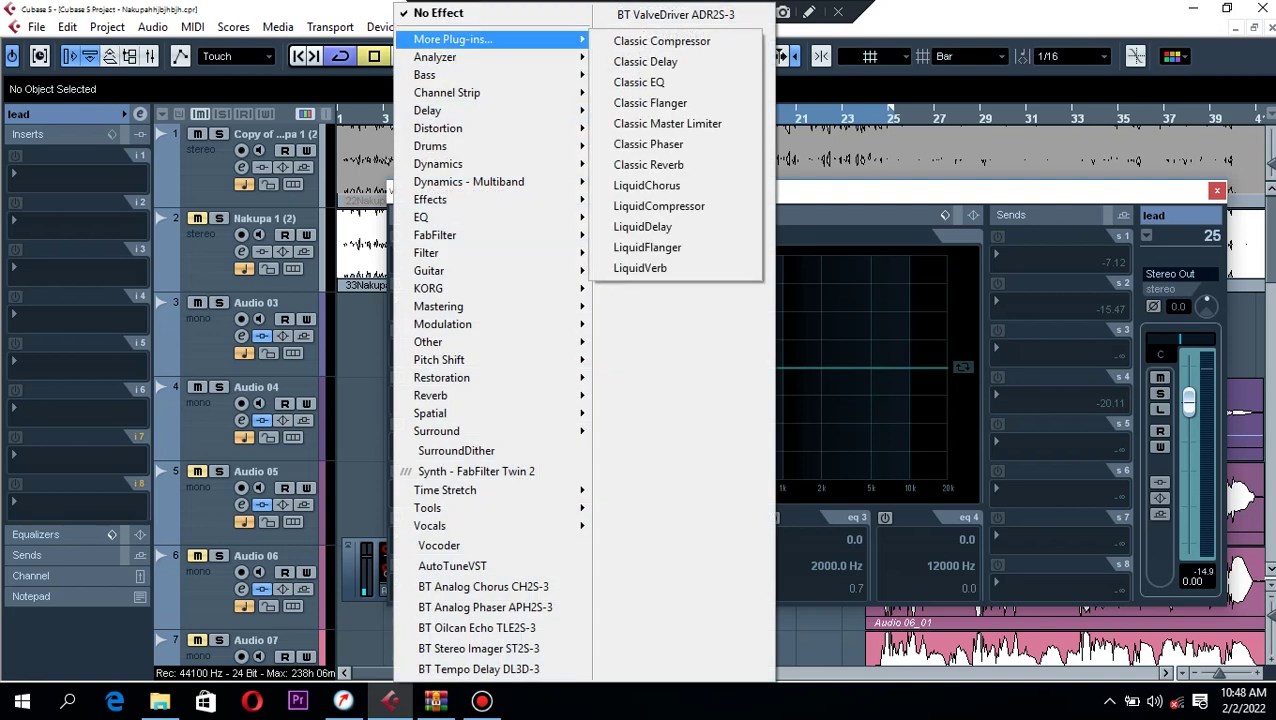
pyautogui.click(659, 206)
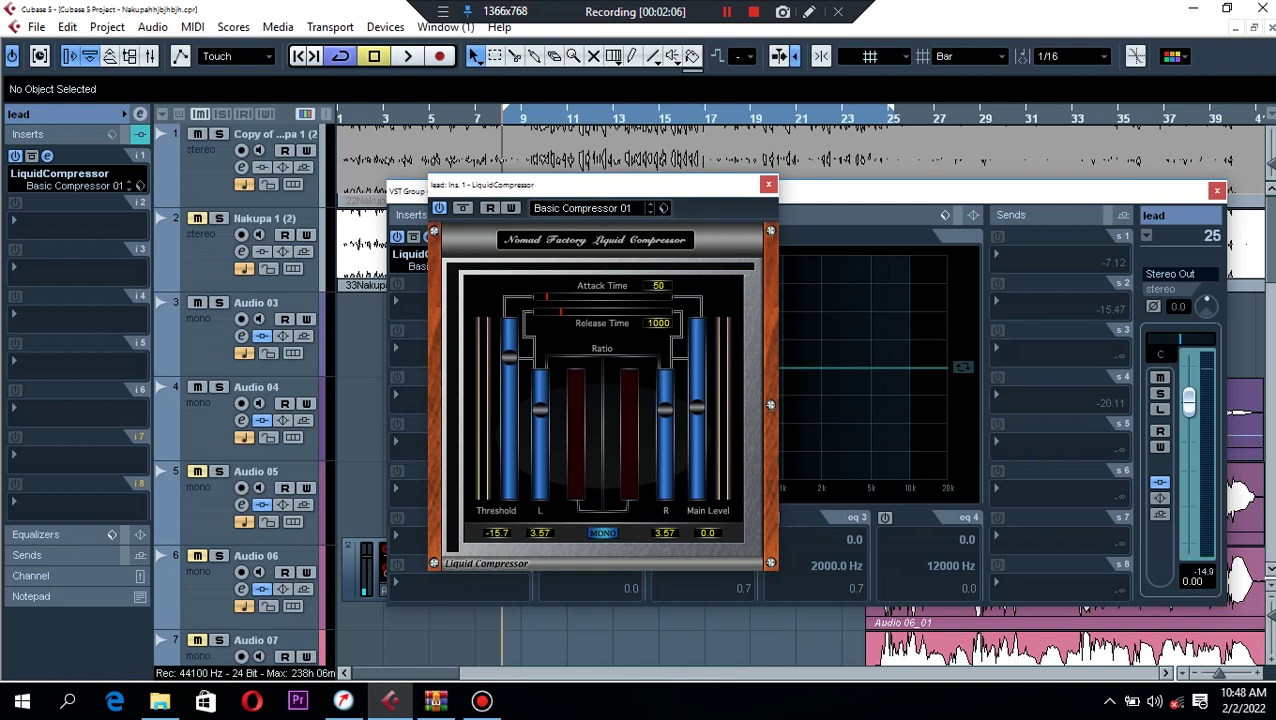
pyautogui.click(1217, 190)
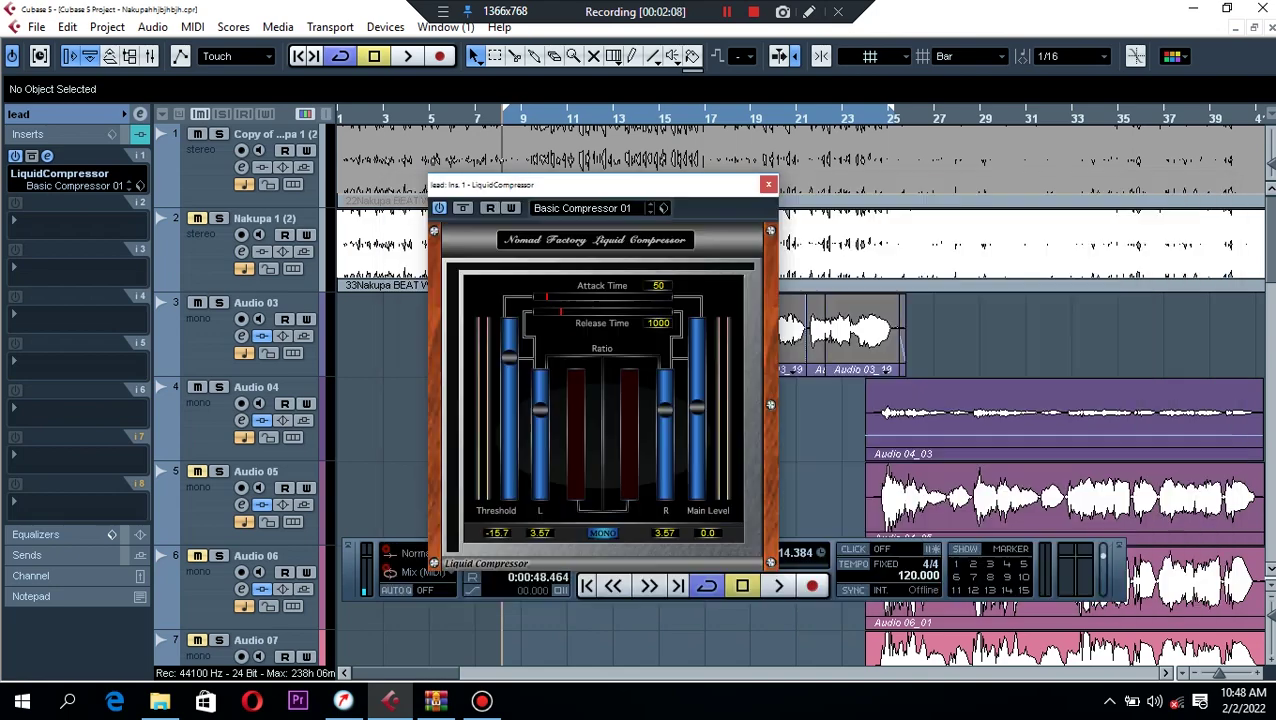
pyautogui.moveTo(600, 185); pyautogui.dragTo(776, 410)
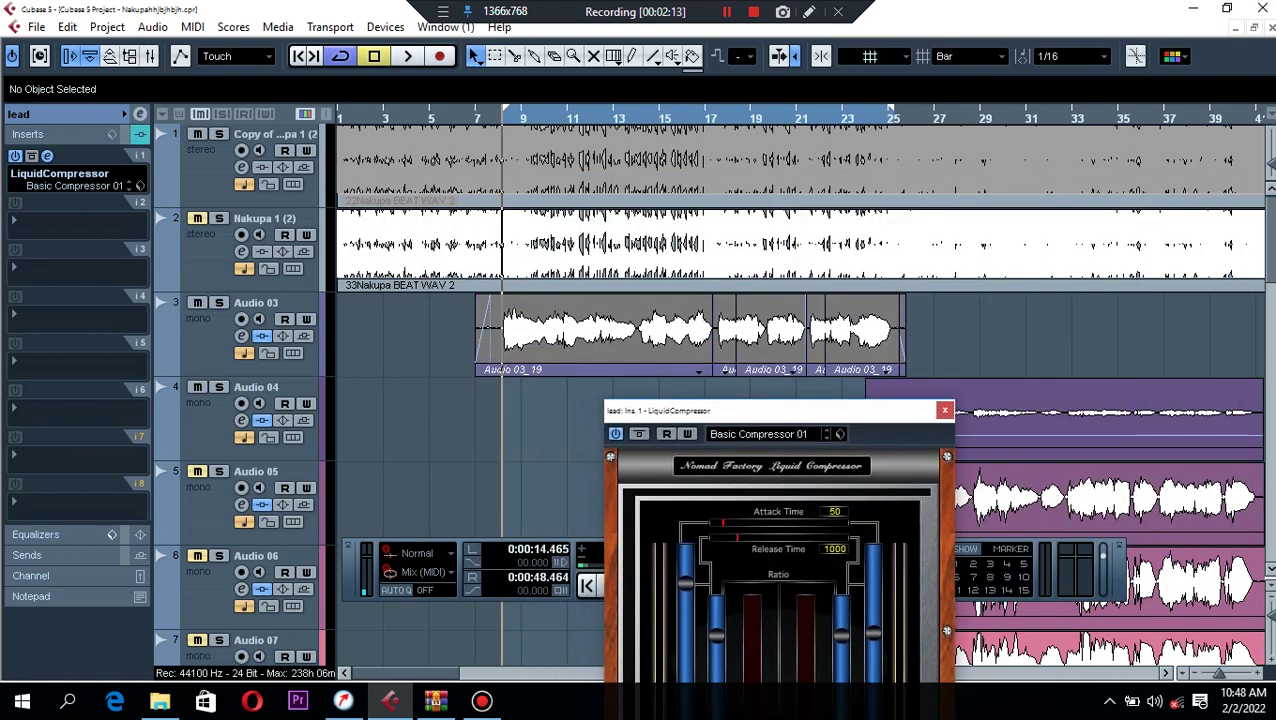
# Lower the LiquidCompressor threshold while auditioning the first Audio 03 event, and close the plug-in window.
pyautogui.click(594, 335)
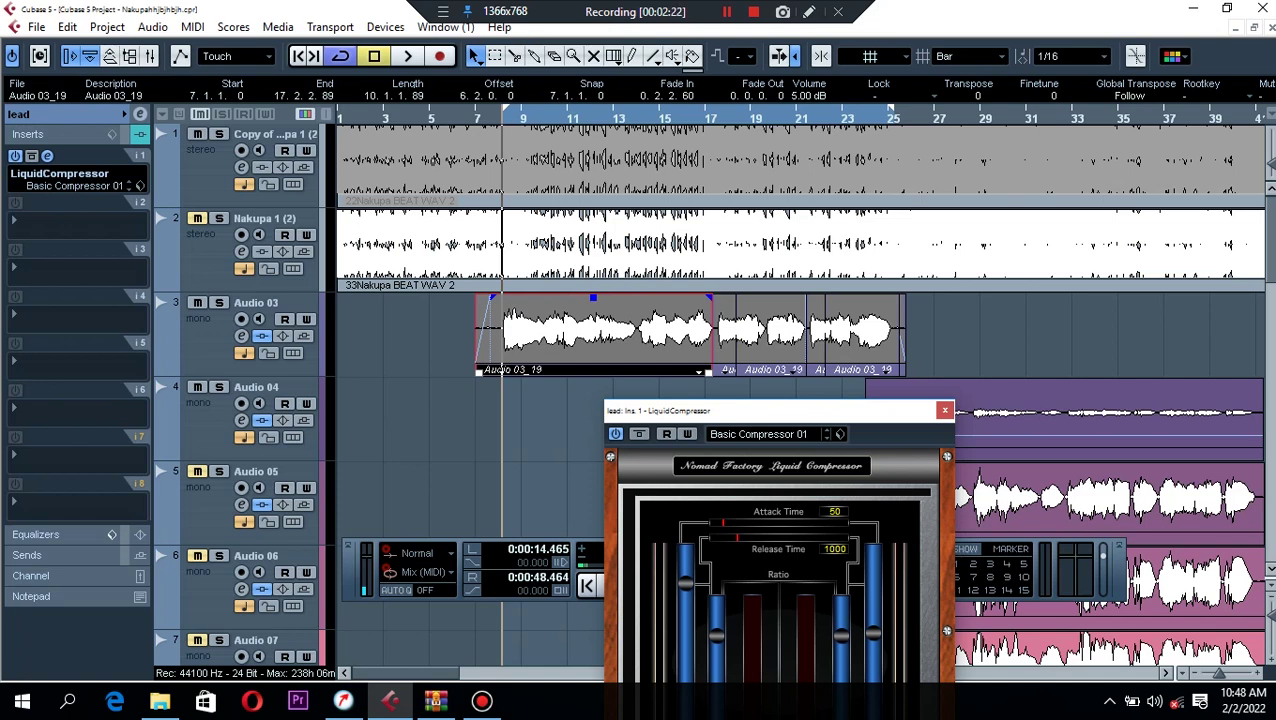
pyautogui.moveTo(750, 410); pyautogui.dragTo(878, 334)
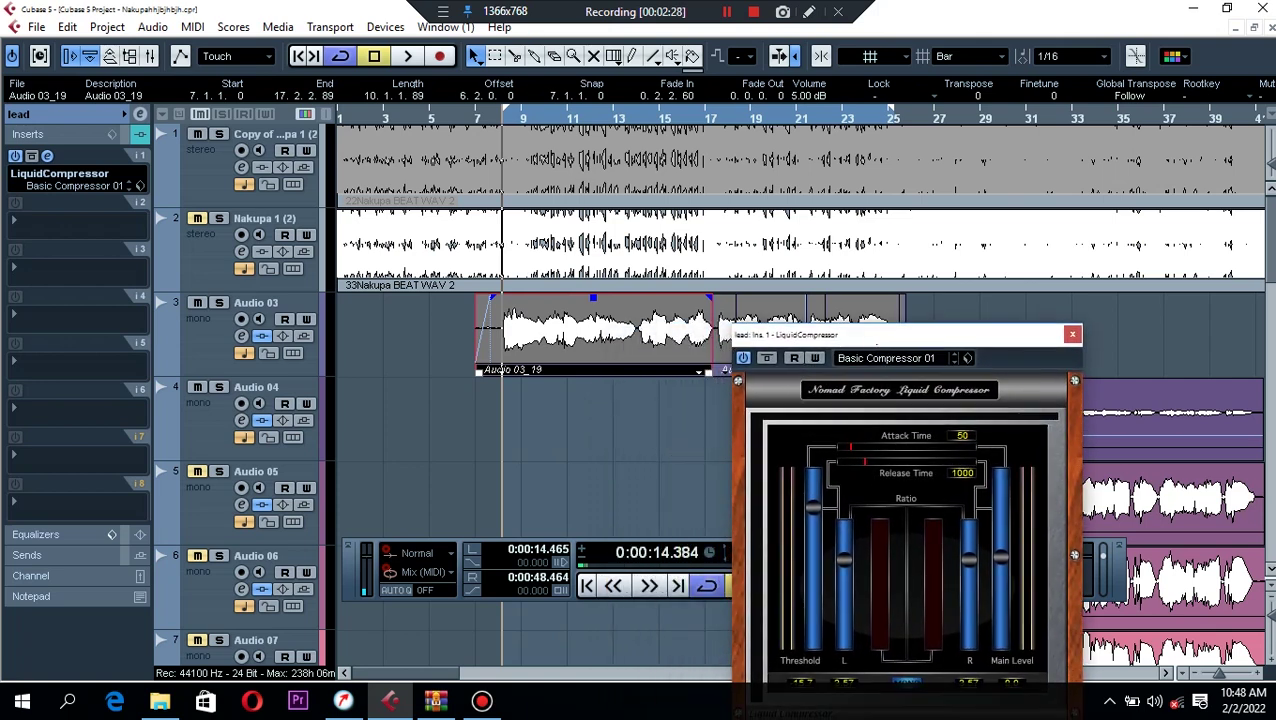
pyautogui.press('space')
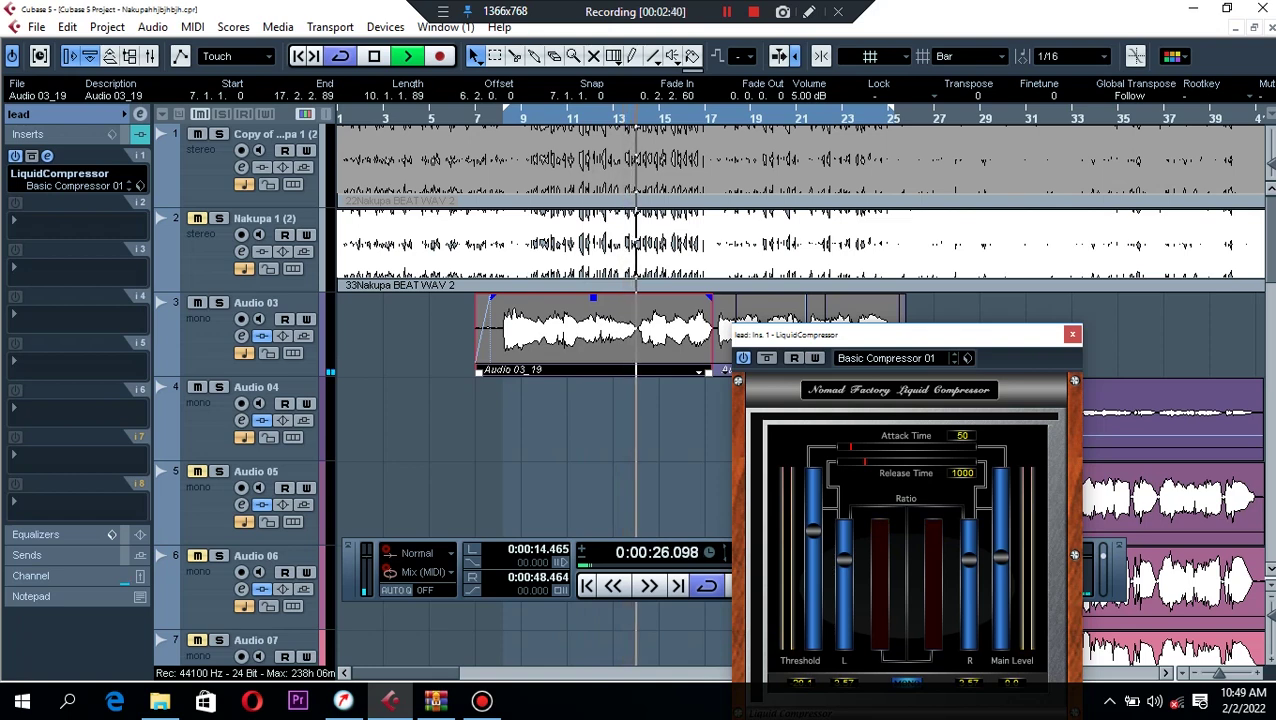
pyautogui.press('space')
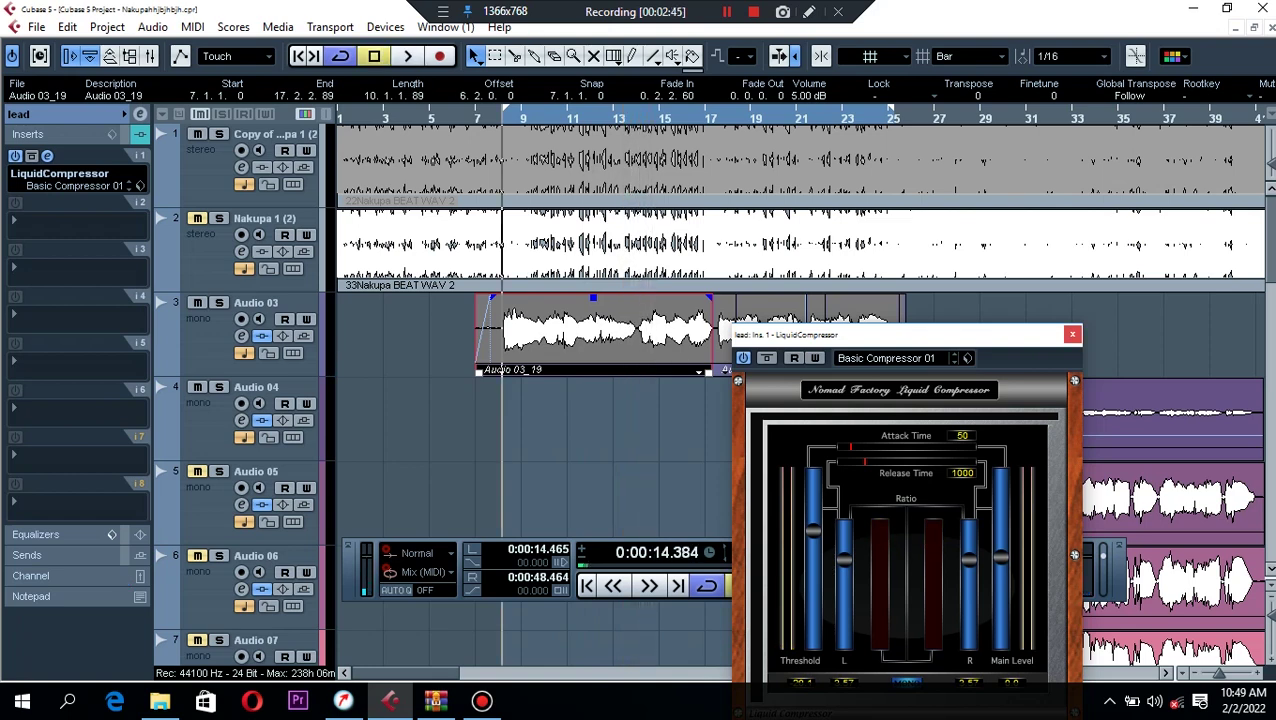
pyautogui.click(1072, 335)
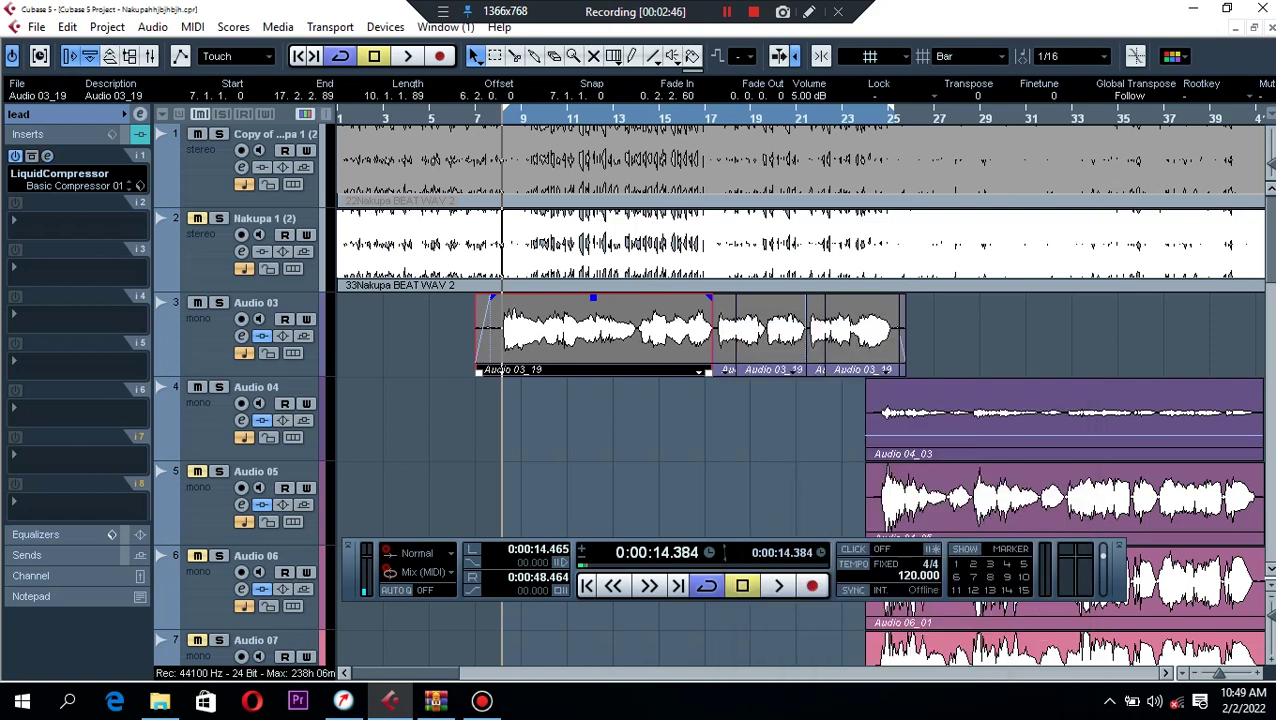
# Insert JJP-Vocals Stereo in the lead group's second insert slot and turn up its De-Esser.
pyautogui.click(140, 114)
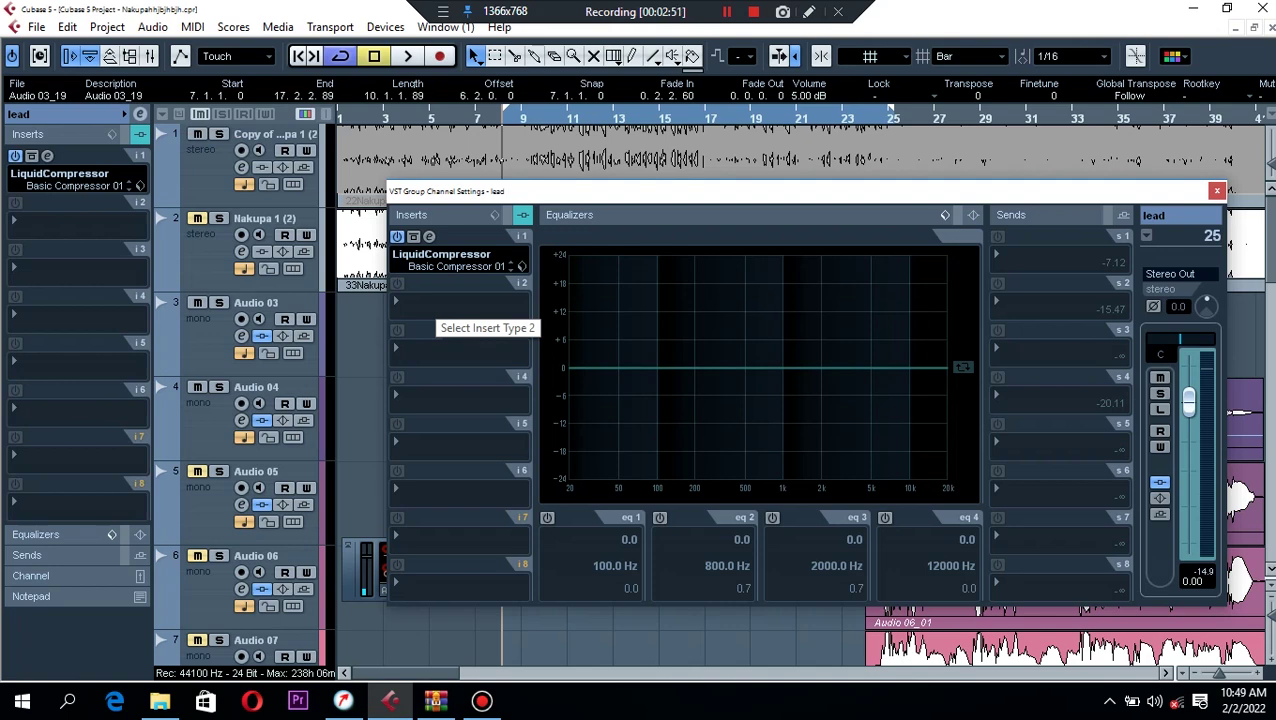
pyautogui.click(445, 303)
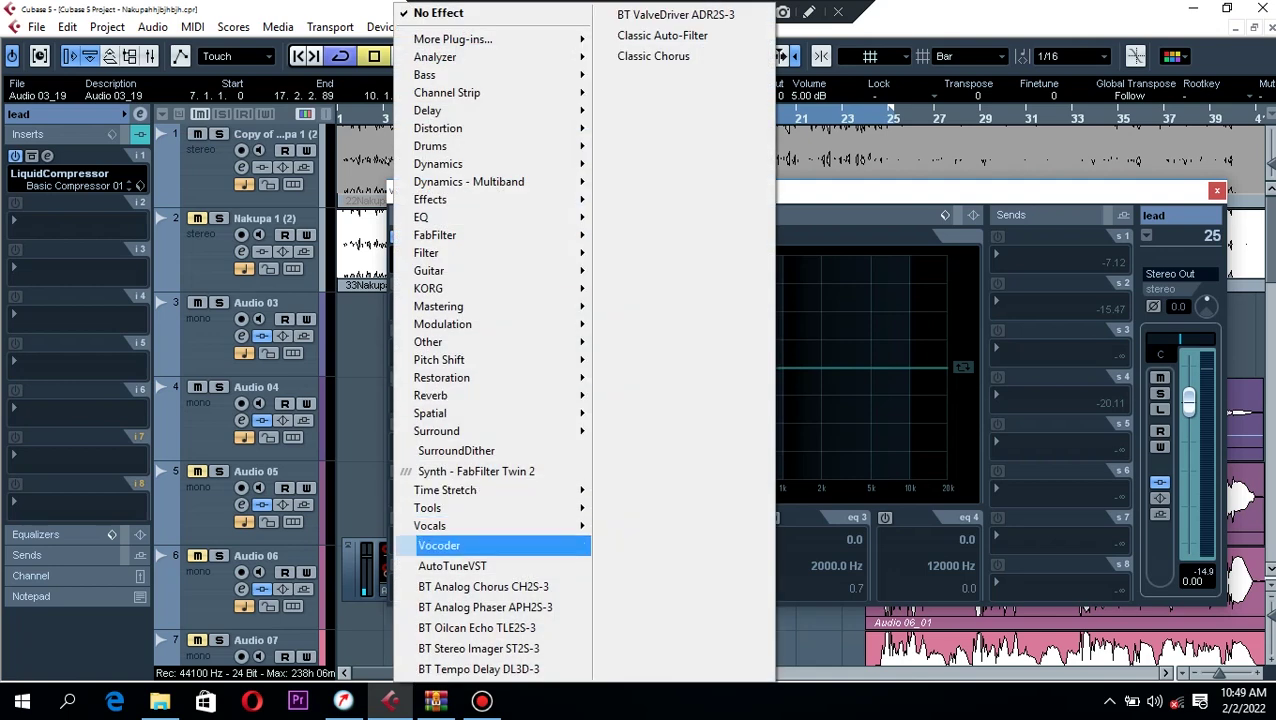
pyautogui.moveTo(490, 525)
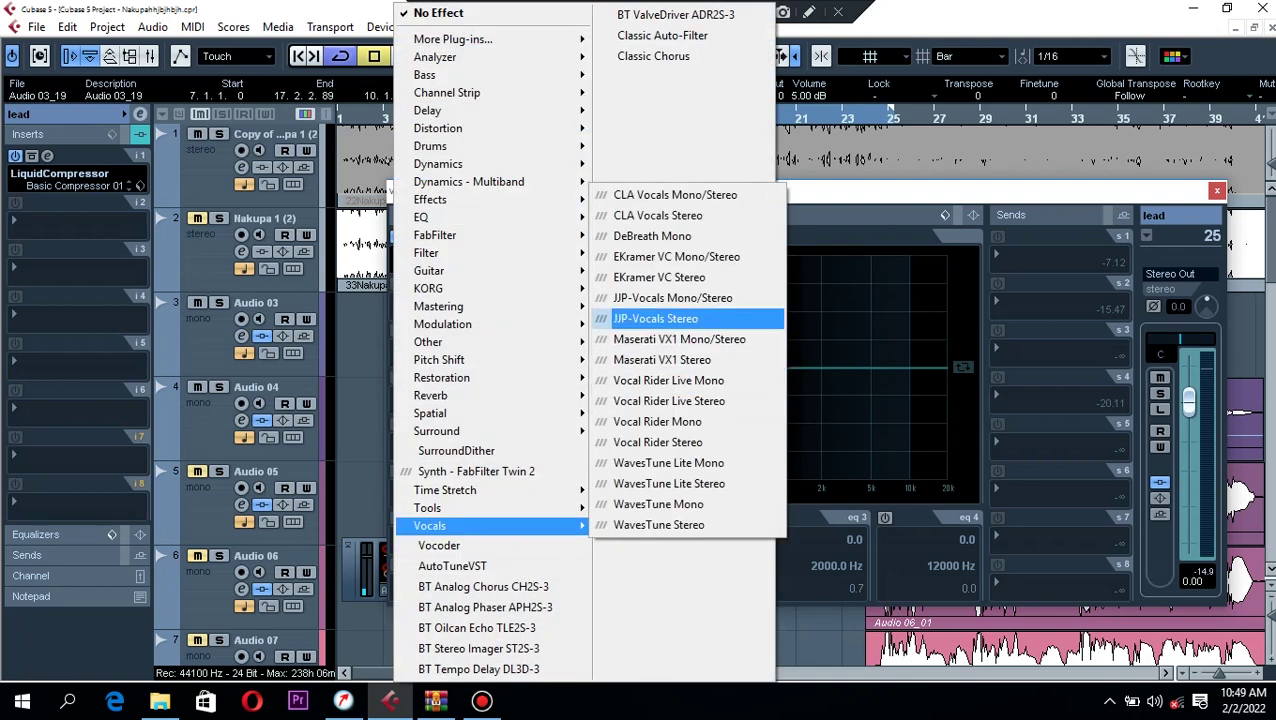
pyautogui.click(656, 318)
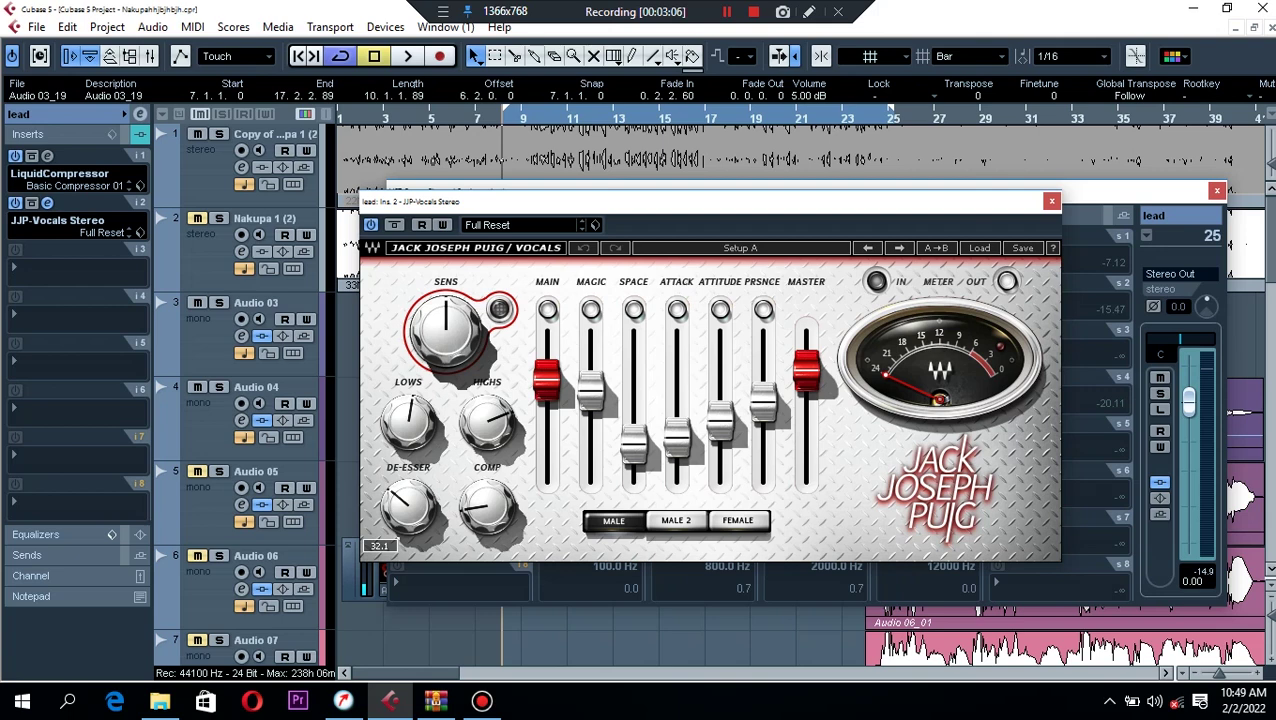
pyautogui.moveTo(408, 507); pyautogui.dragTo(408, 452)
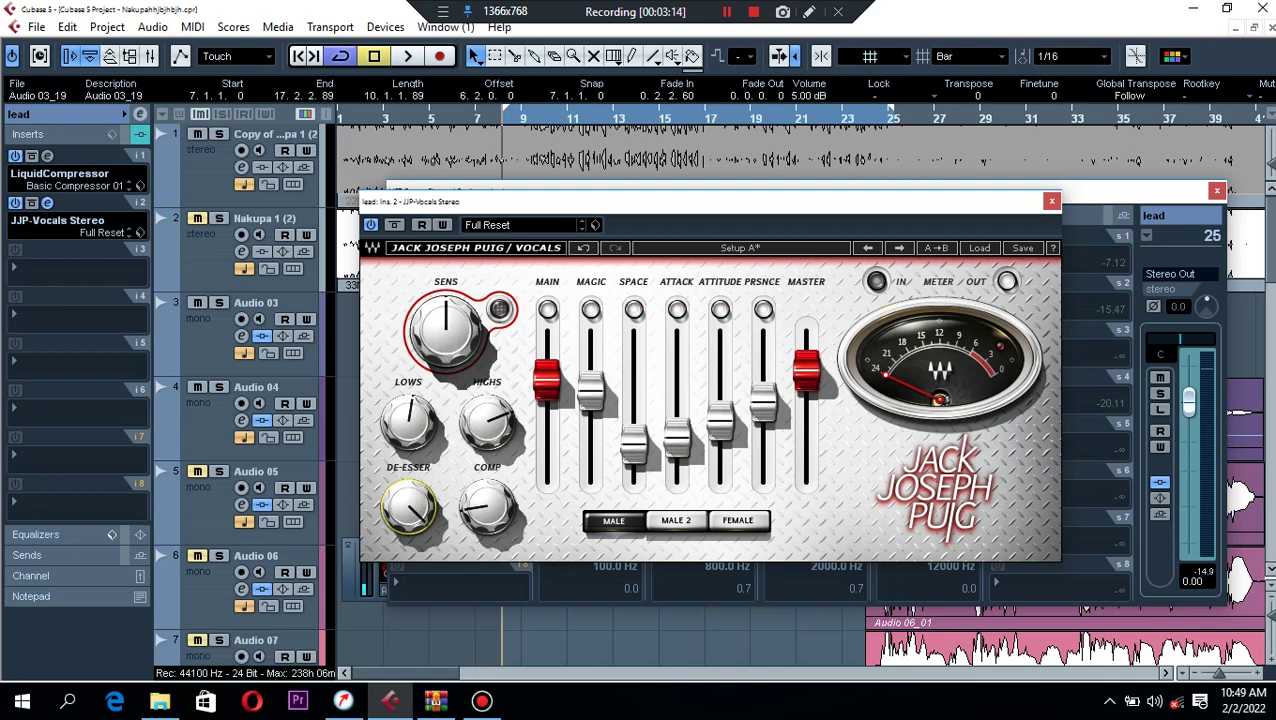
# While auditioning the vocal, lower the JJP-Vocals Space and Presence faders, raise Attack to -1.0 and lower Attitude to -23.1.
pyautogui.moveTo(634, 444)
pyautogui.press('space')
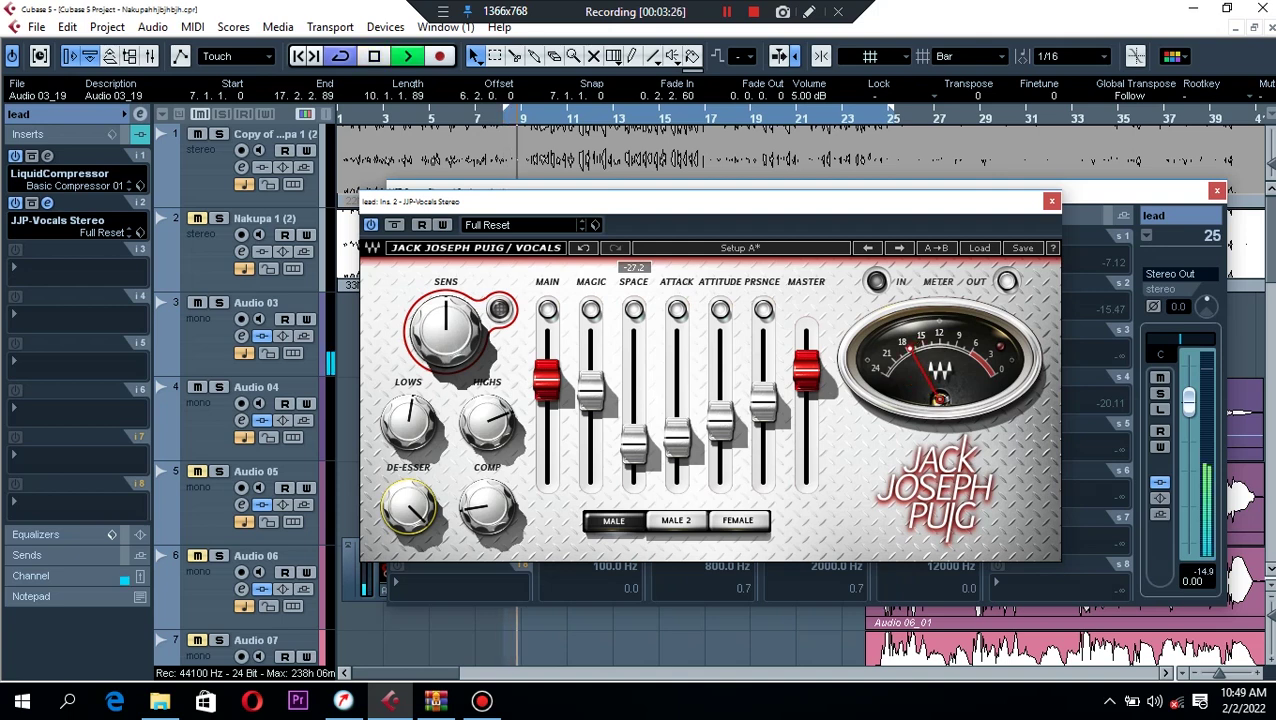
pyautogui.moveTo(633, 445); pyautogui.dragTo(633, 350)
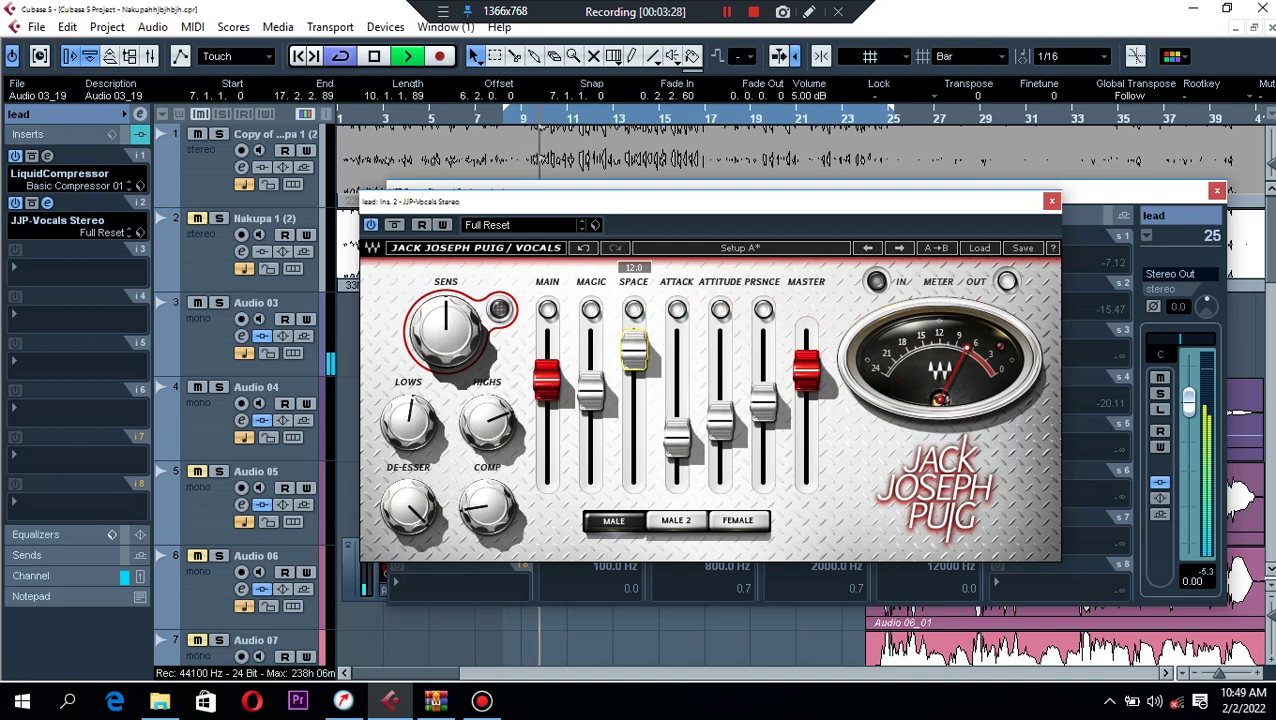
pyautogui.moveTo(634, 350); pyautogui.dragTo(677, 375)
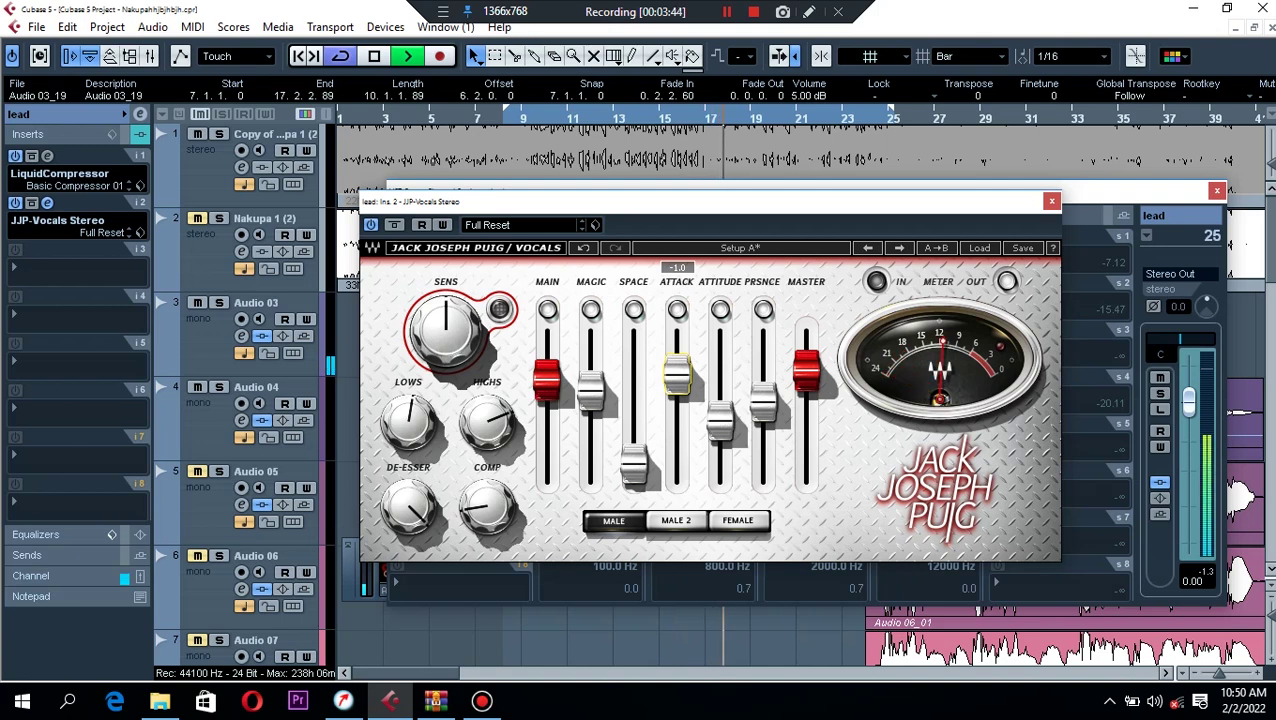
pyautogui.moveTo(720, 420); pyautogui.dragTo(763, 462)
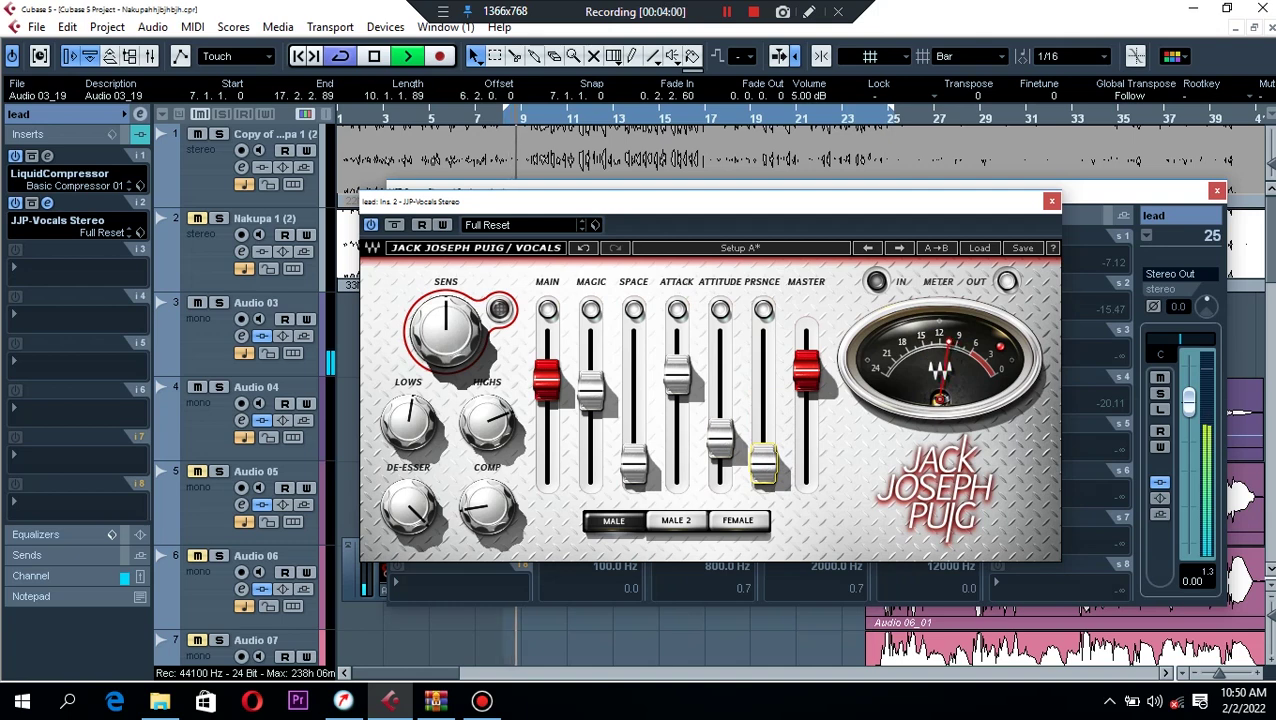
pyautogui.press('space')
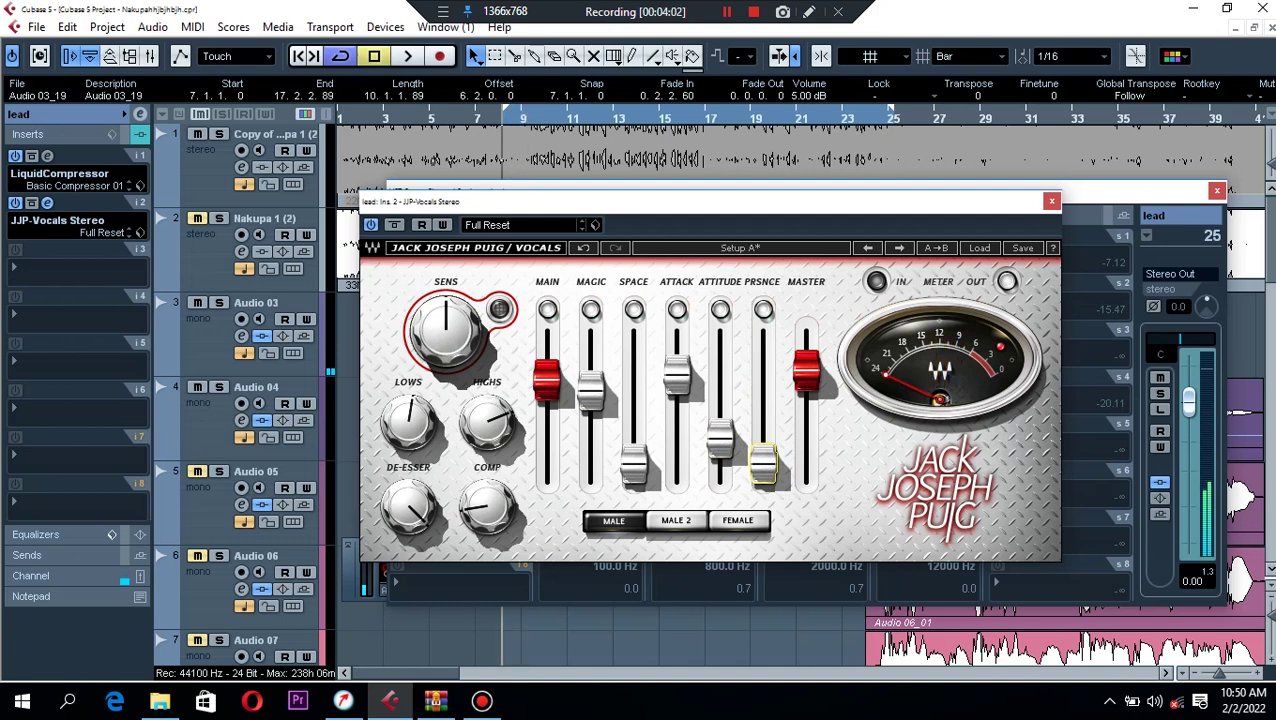
pyautogui.click(634, 464)
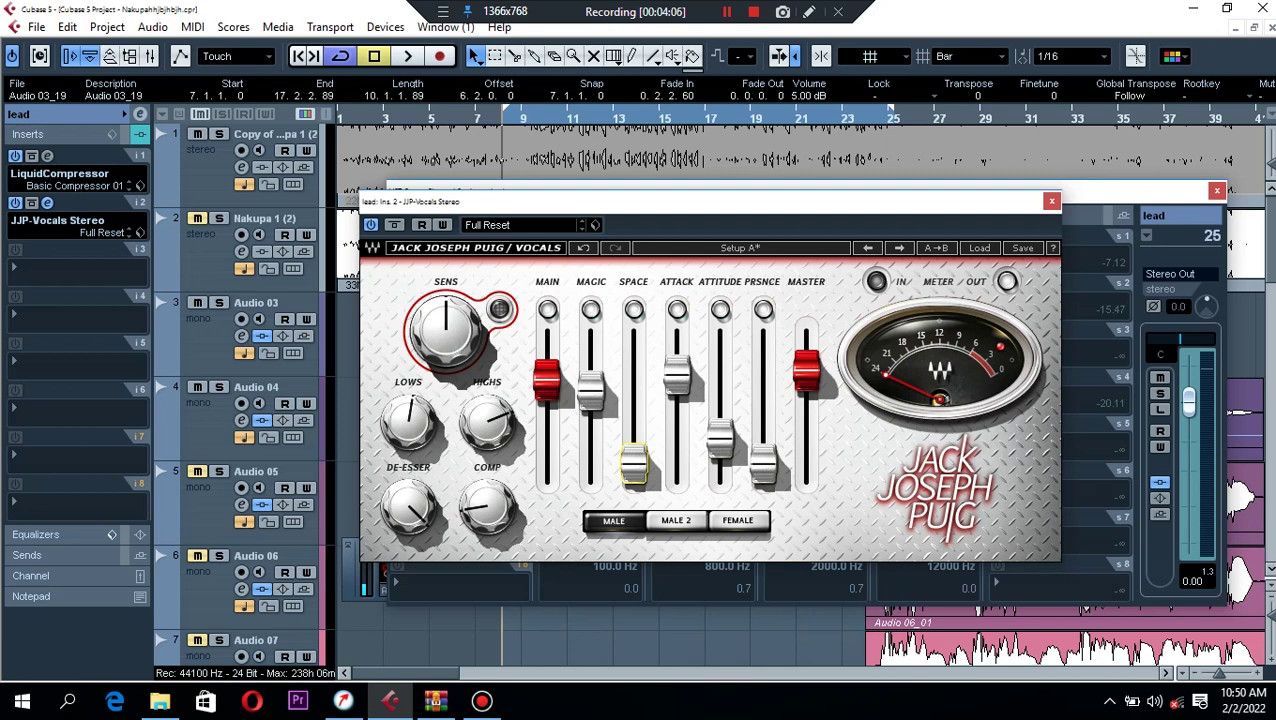
pyautogui.click(677, 375)
pyautogui.moveTo(763, 464)
pyautogui.click(720, 439)
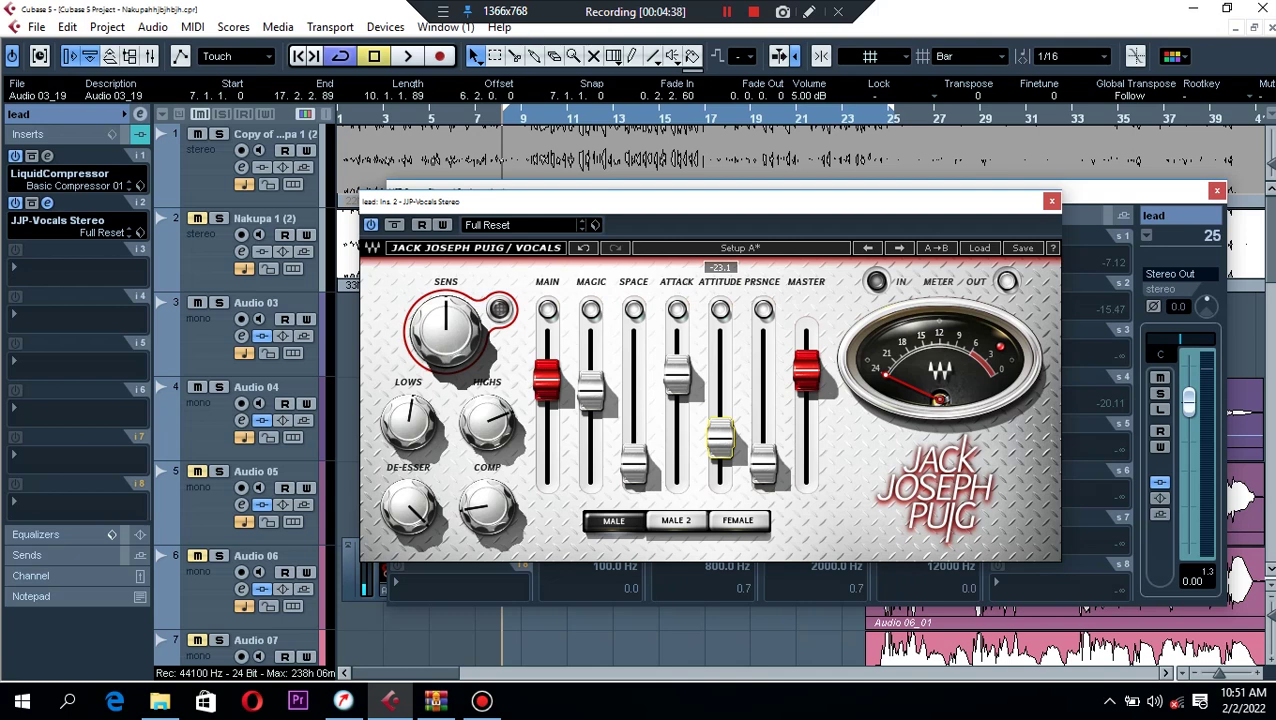
# Compare the lead vocal with JJP-Vocals active and bypassed, leaving it active, and close the plug-in window.
pyautogui.press('space')
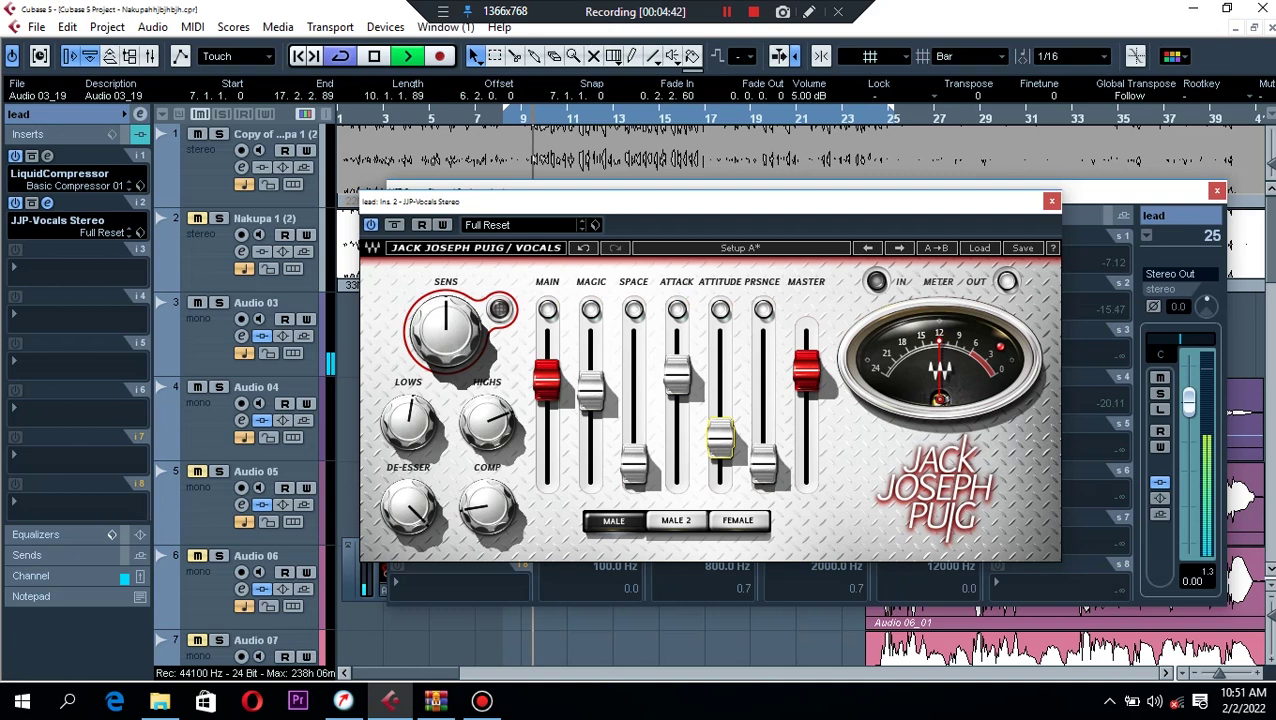
pyautogui.press('space')
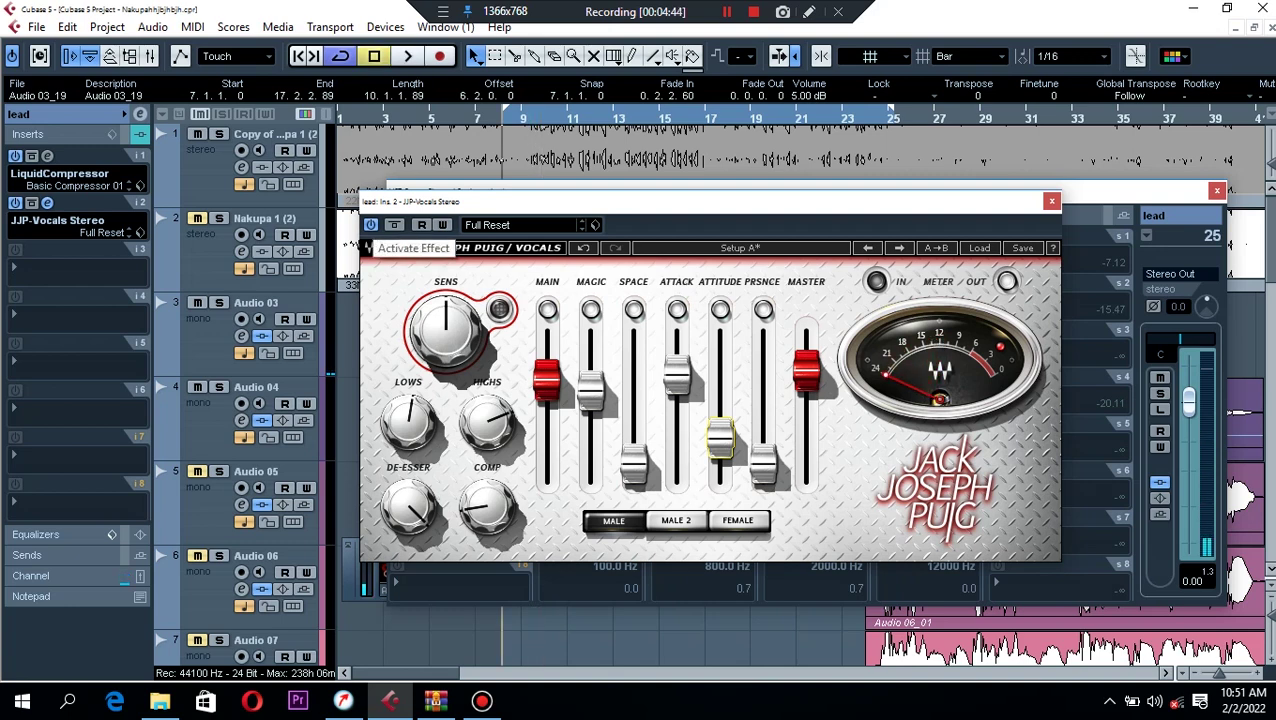
pyautogui.click(370, 225)
pyautogui.press('space')
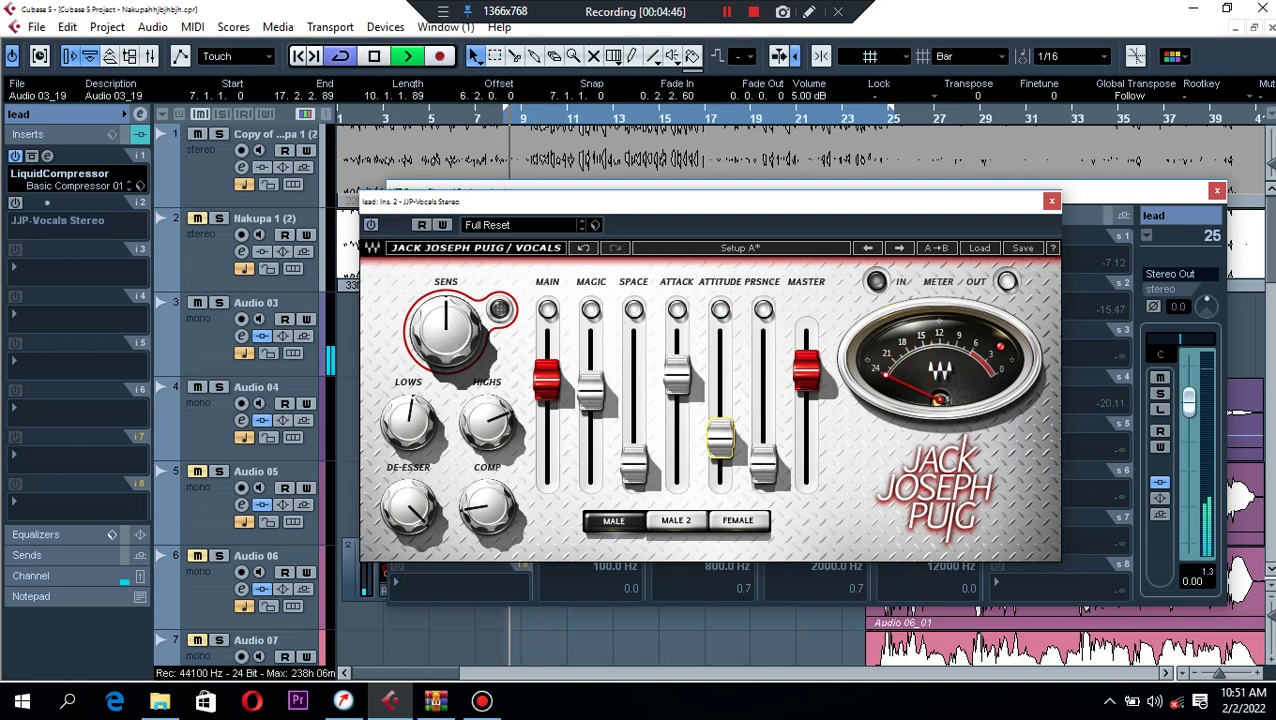
pyautogui.press('space')
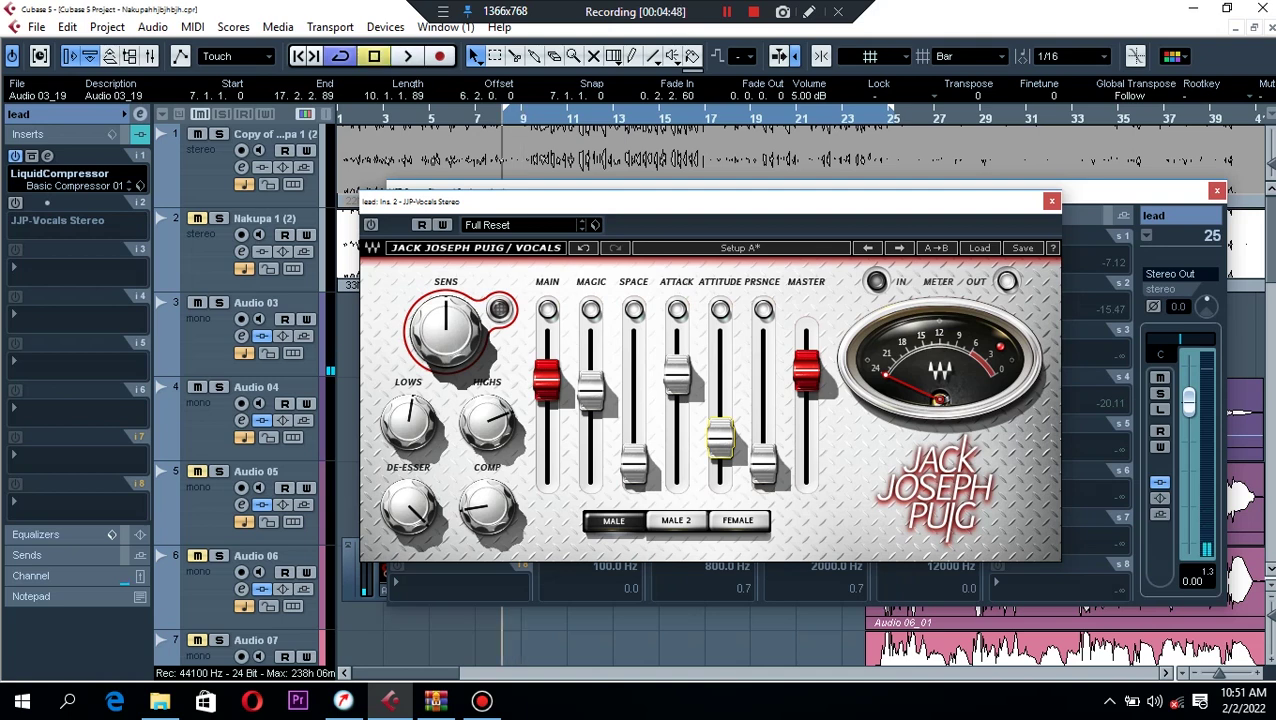
pyautogui.press('space')
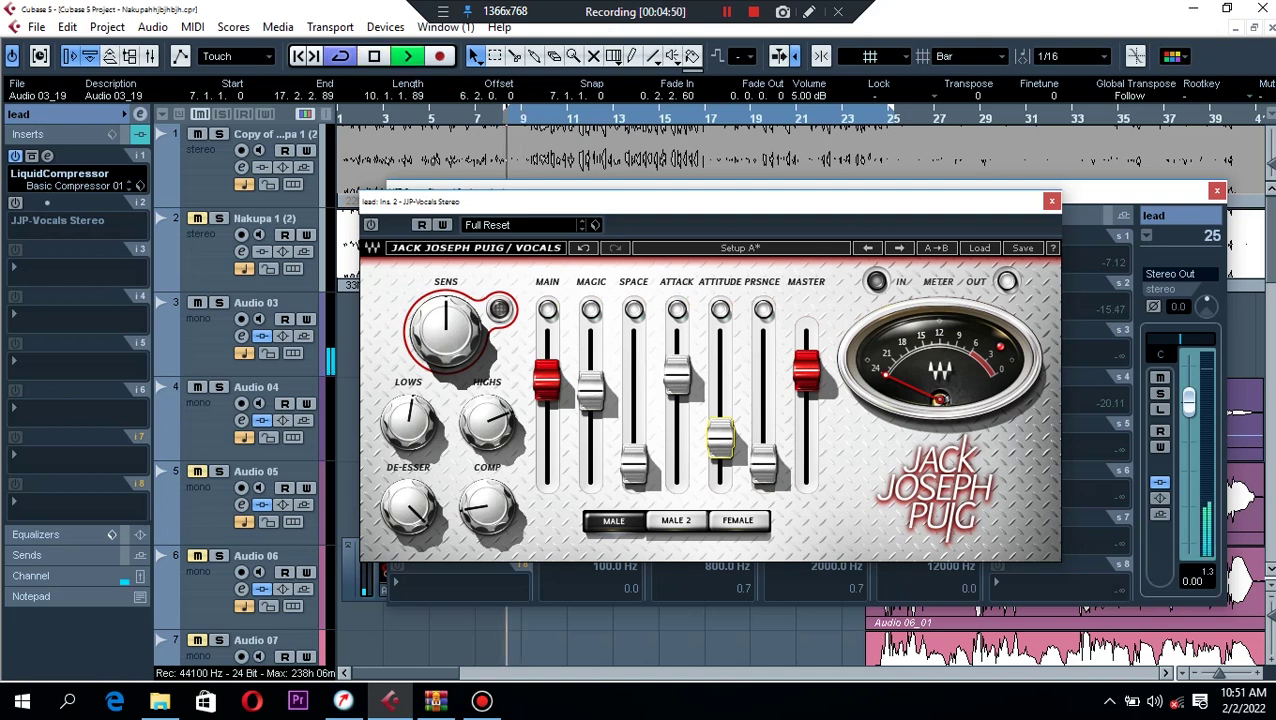
pyautogui.click(370, 225)
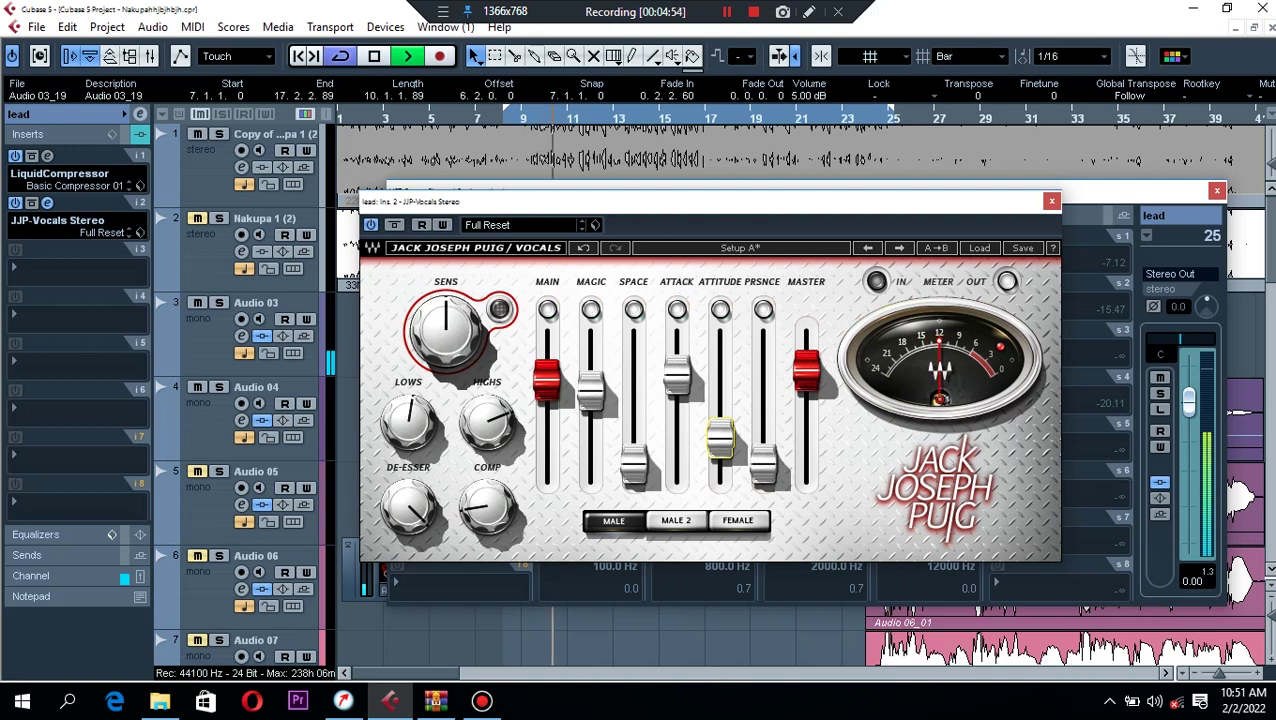
pyautogui.click(370, 225)
pyautogui.click(370, 225)
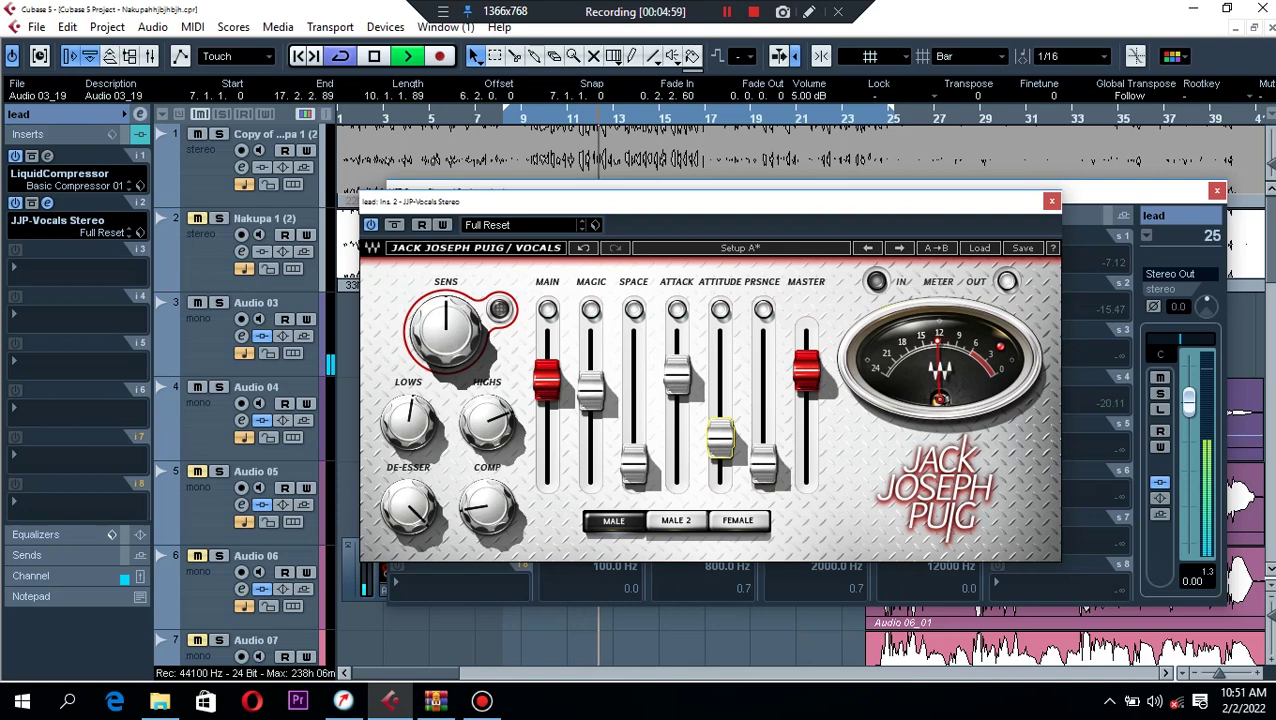
pyautogui.press('space')
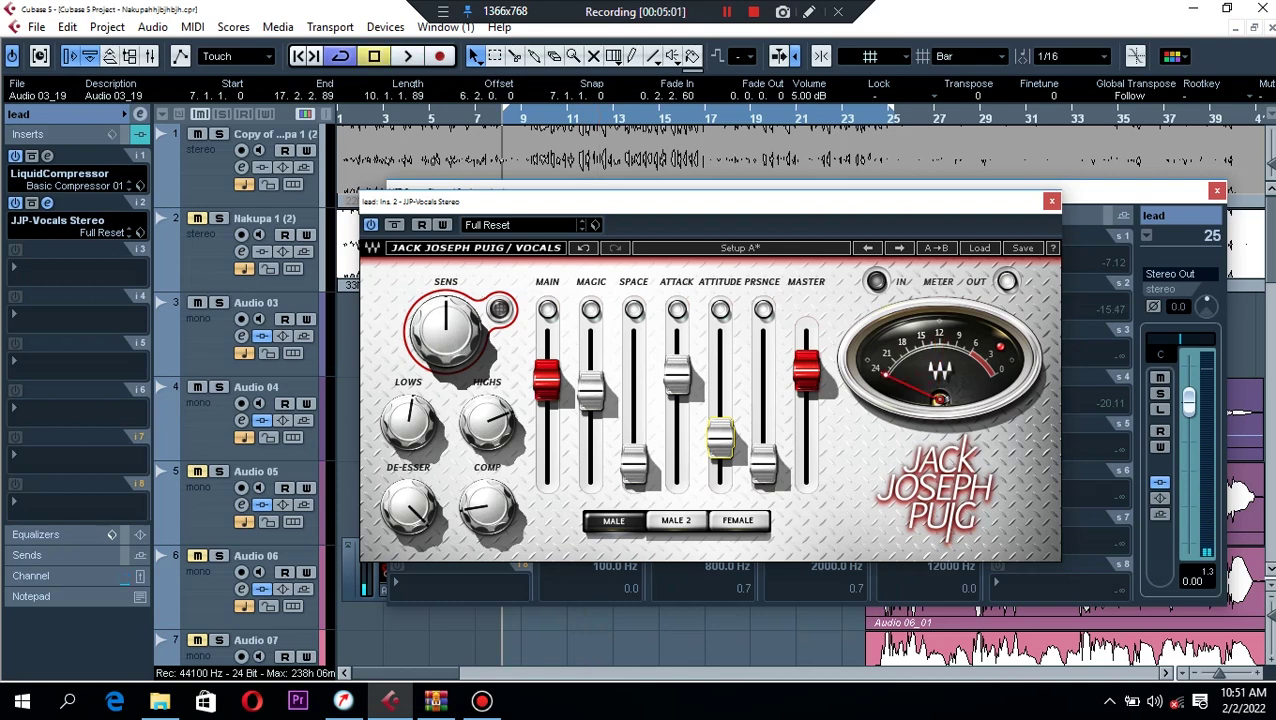
pyautogui.click(1052, 201)
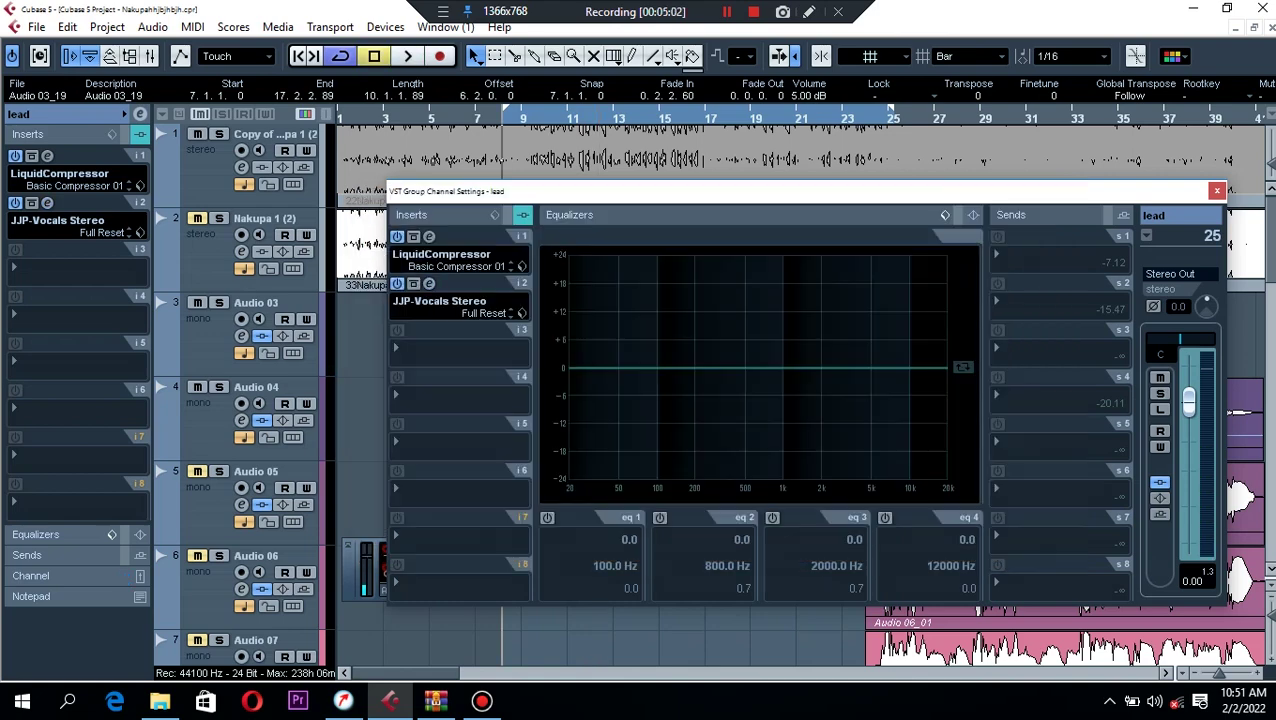
# Insert the NS1 Stereo noise suppressor in the lead group's third insert slot and audition the vocal with its fader at 100.
pyautogui.click(460, 350)
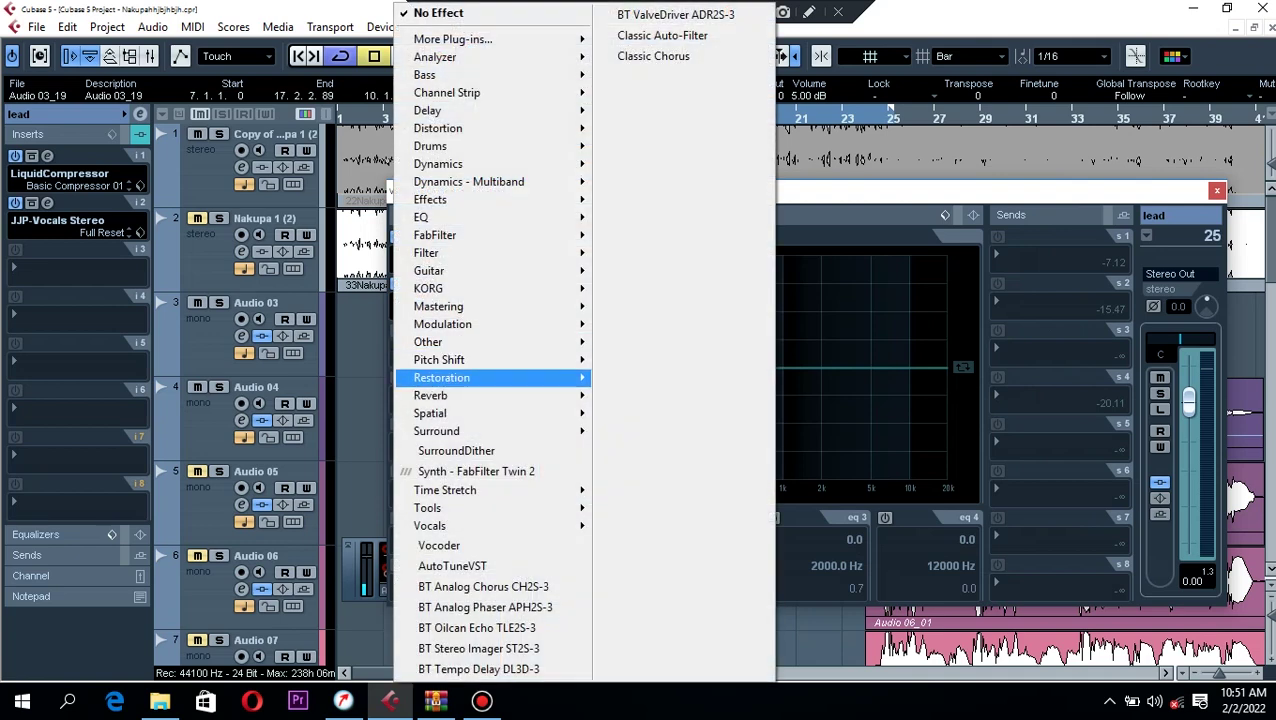
pyautogui.moveTo(445, 378)
pyautogui.click(640, 418)
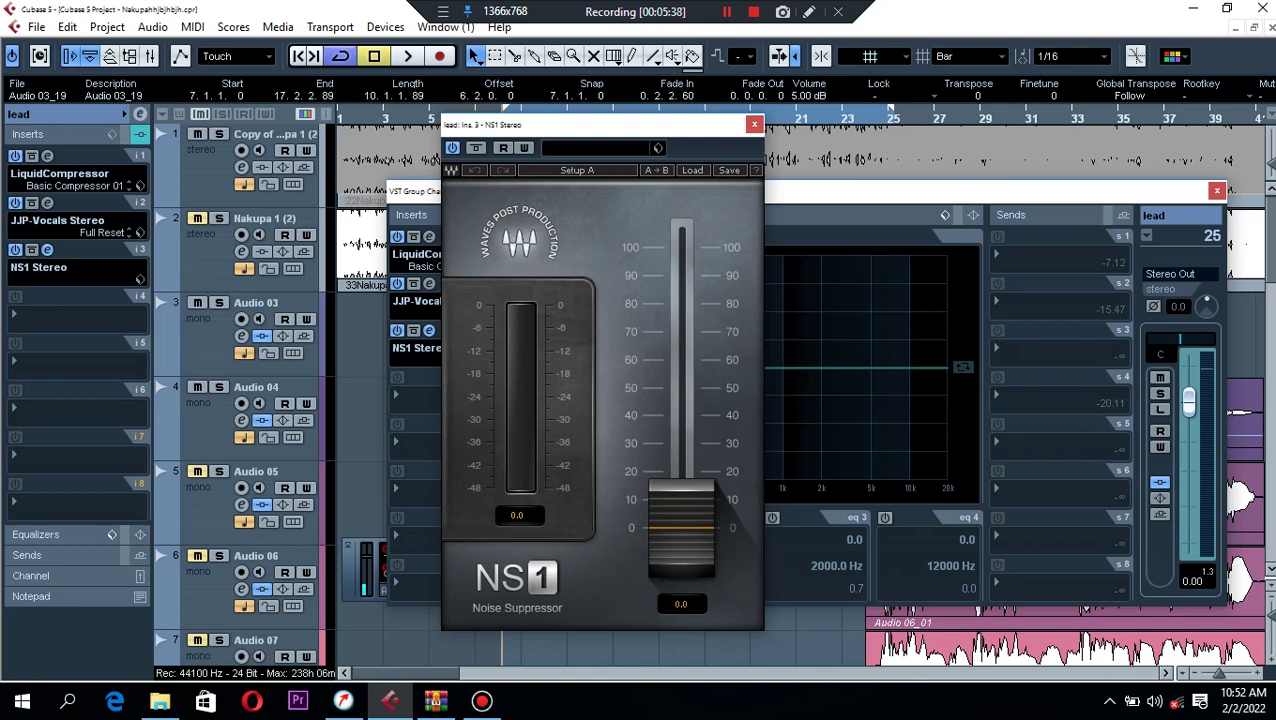
pyautogui.press('space')
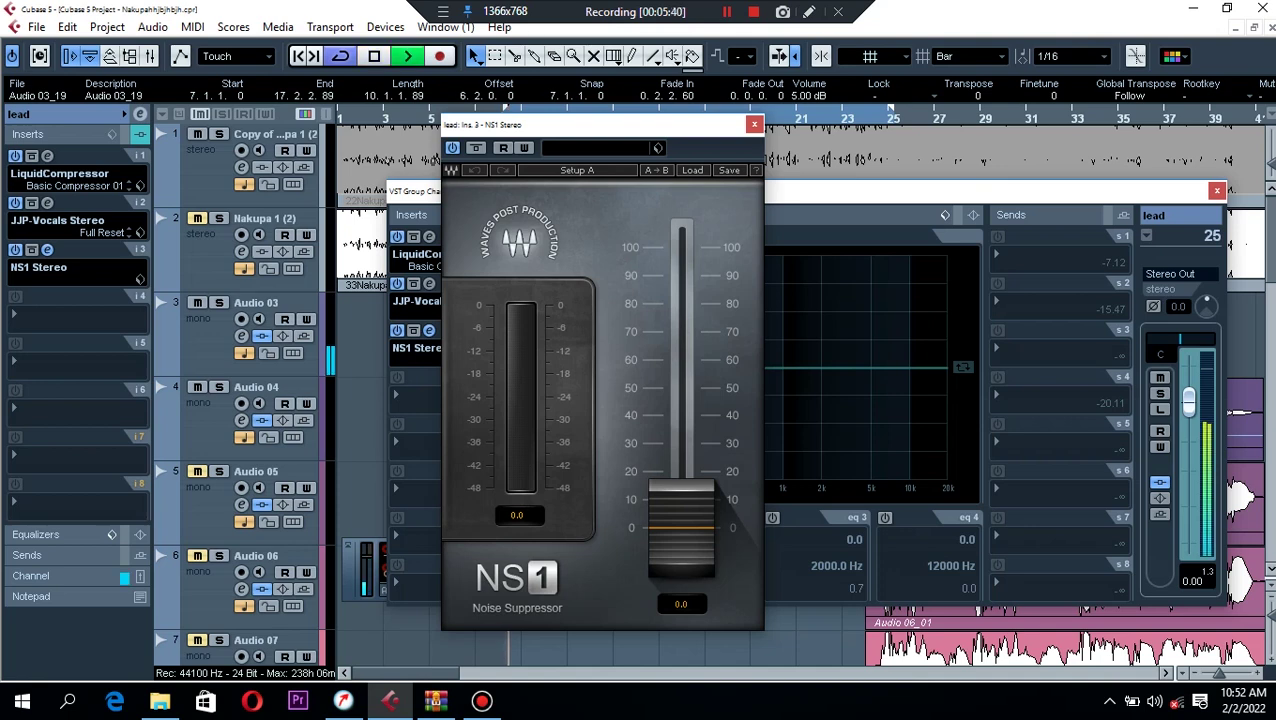
pyautogui.moveTo(681, 527); pyautogui.dragTo(681, 247)
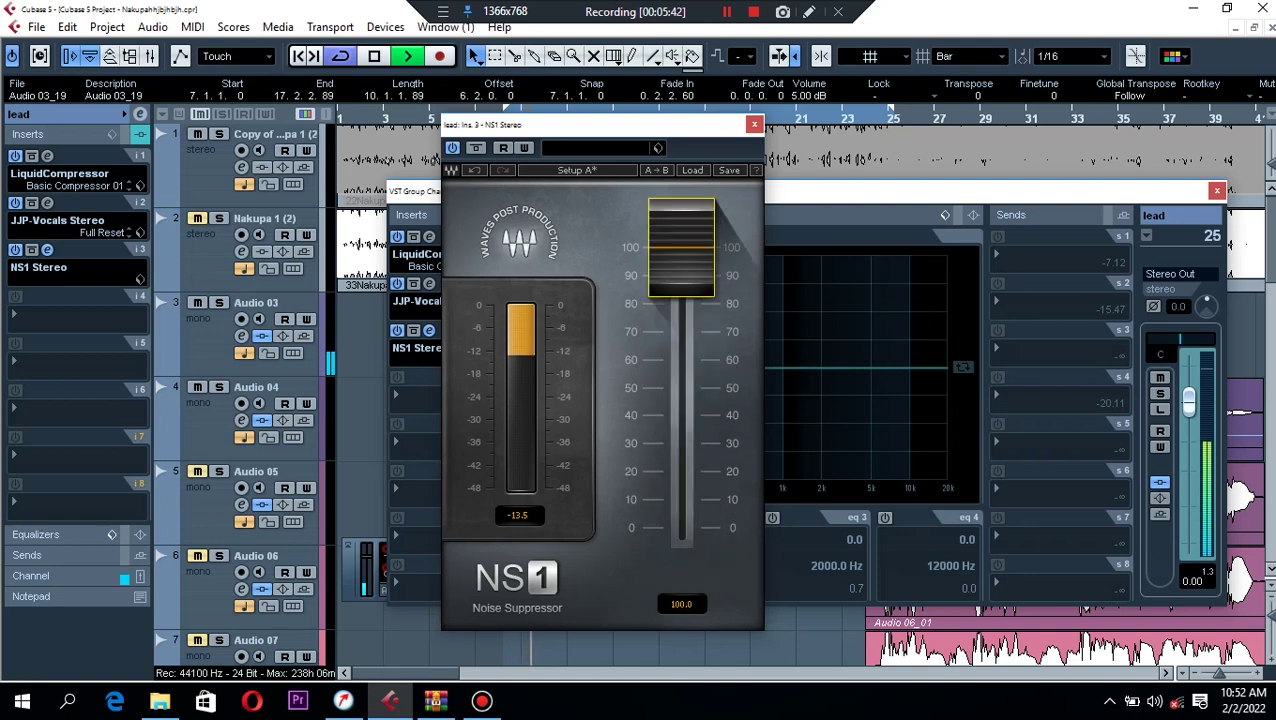
pyautogui.press('space')
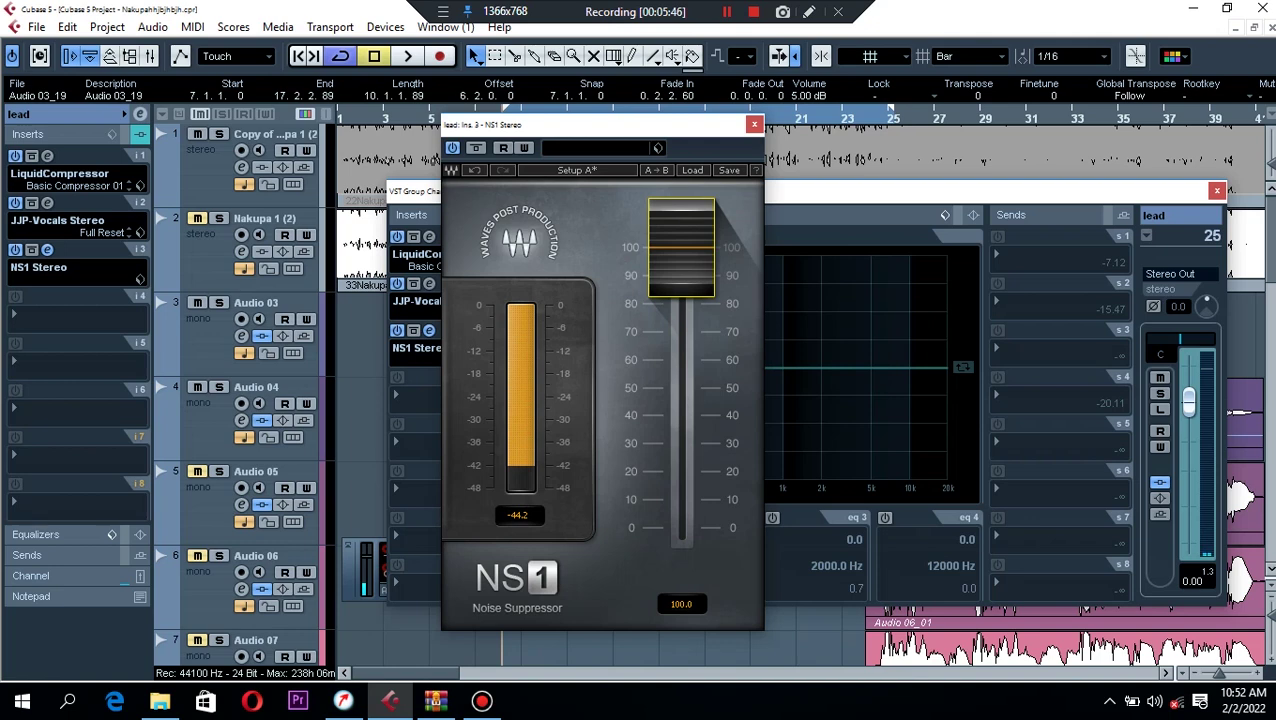
# Set the NS1 suppression fader to 20.5 and audition the vocal.
pyautogui.moveTo(681, 247); pyautogui.dragTo(681, 470)
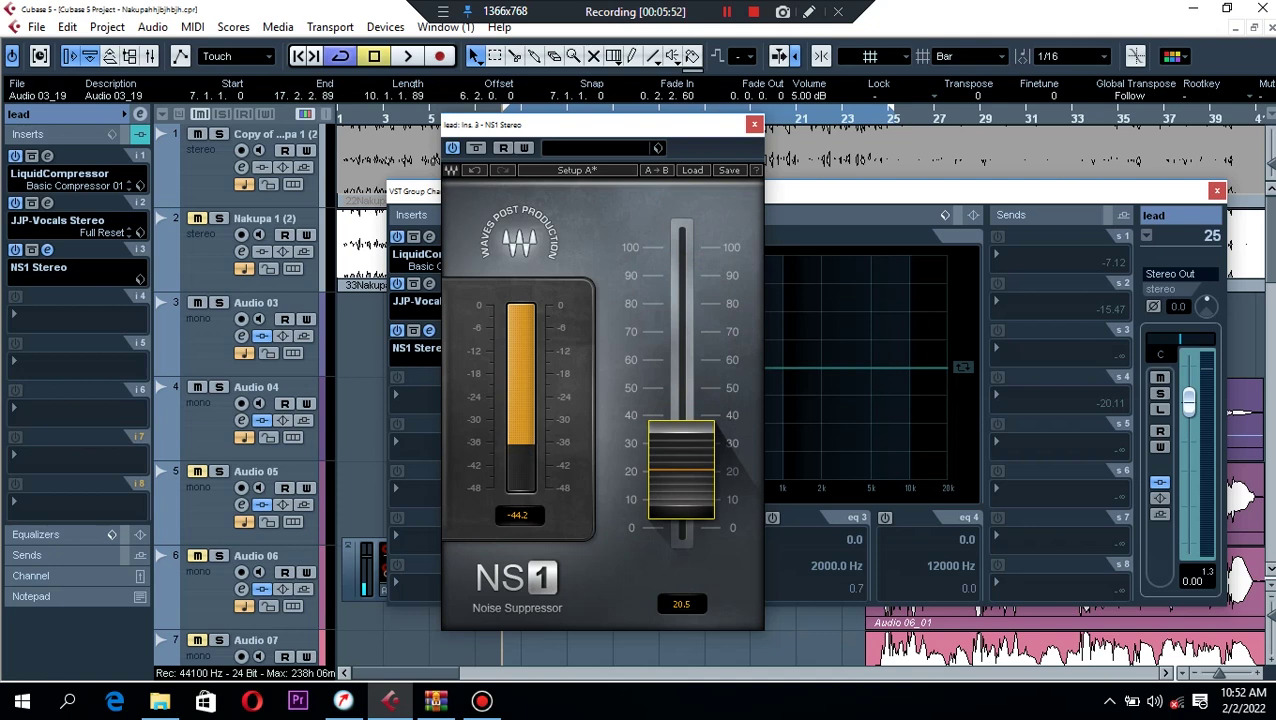
pyautogui.press('space')
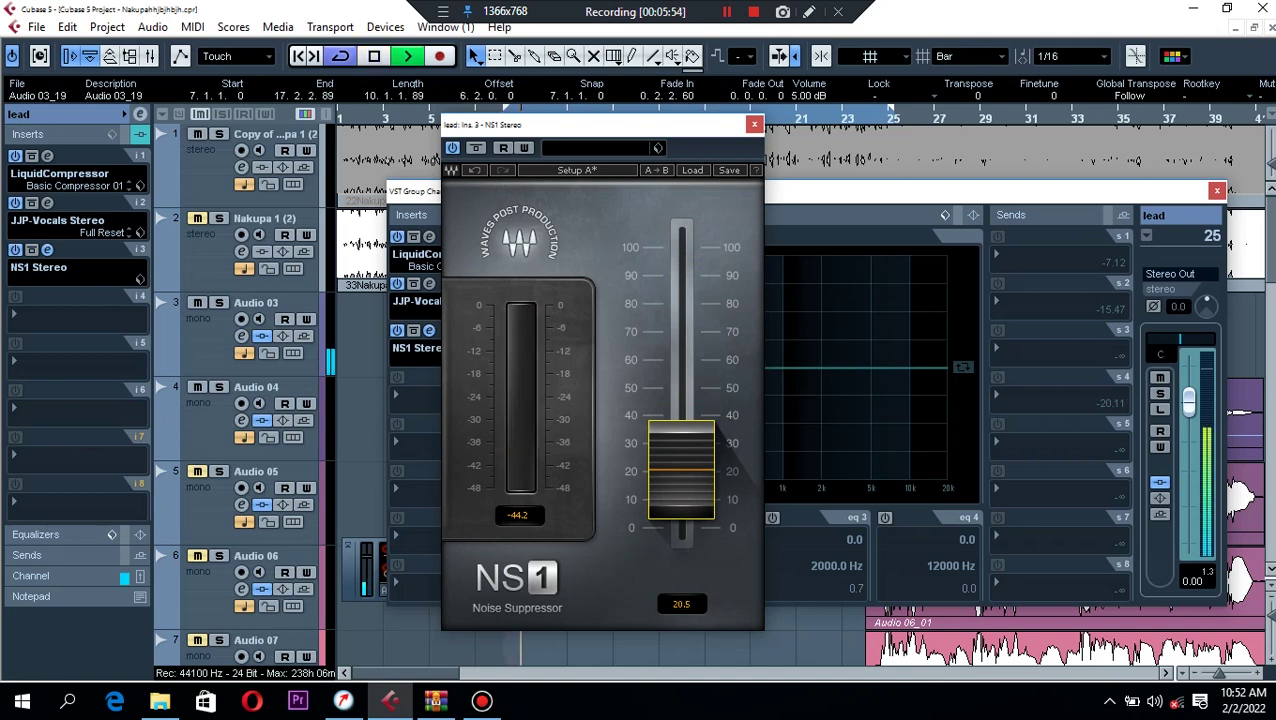
pyautogui.press('space')
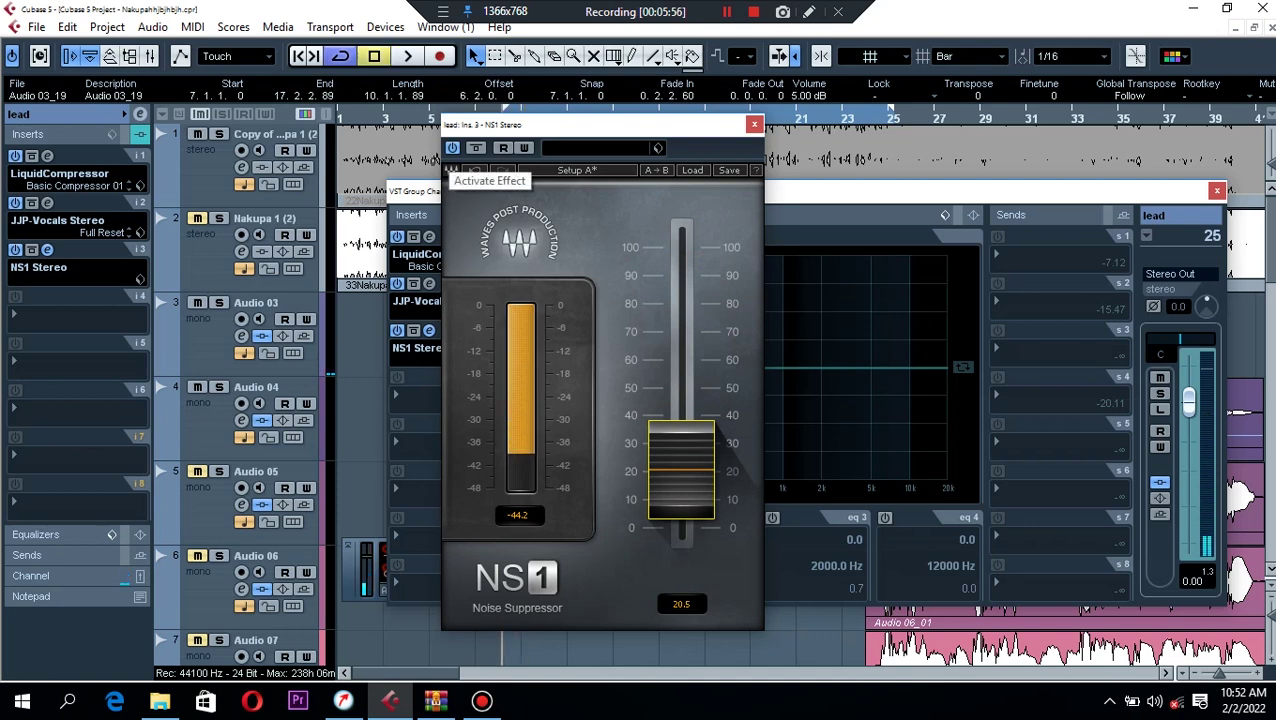
# Compare the vocal with NS1 bypassed and active, leaving it active, and close its window.
pyautogui.click(452, 148)
pyautogui.press('space')
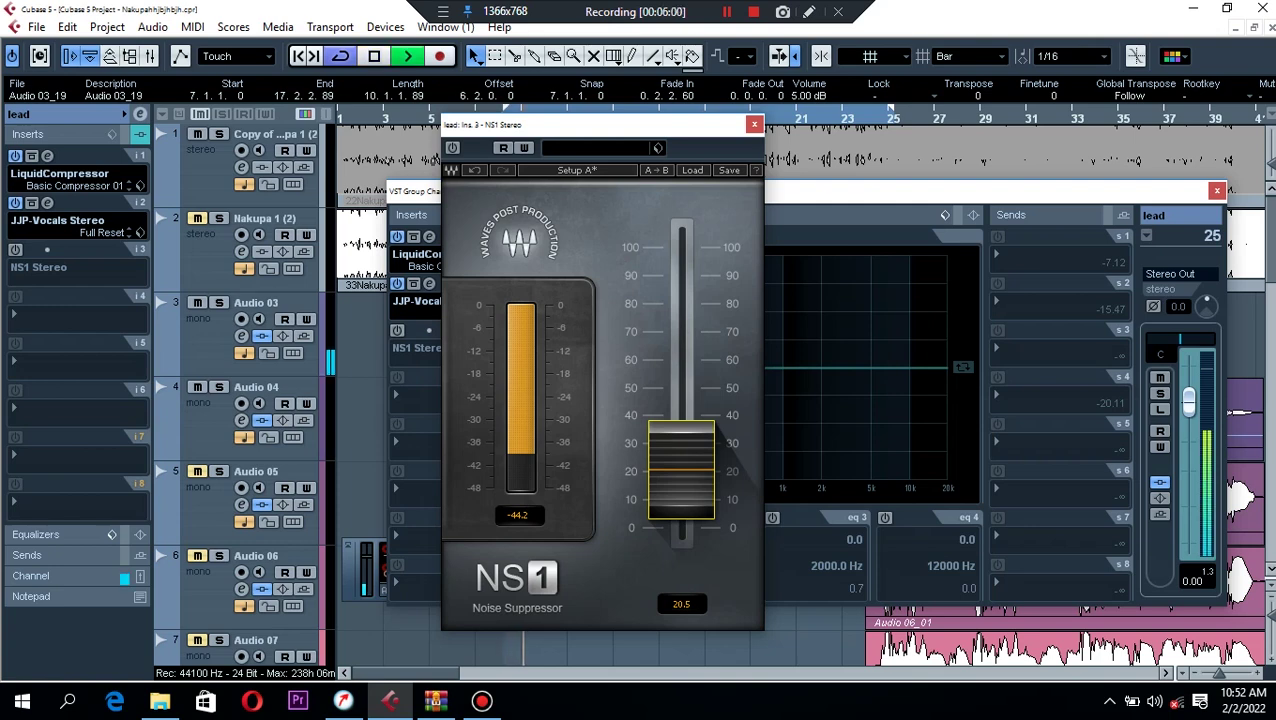
pyautogui.click(452, 148)
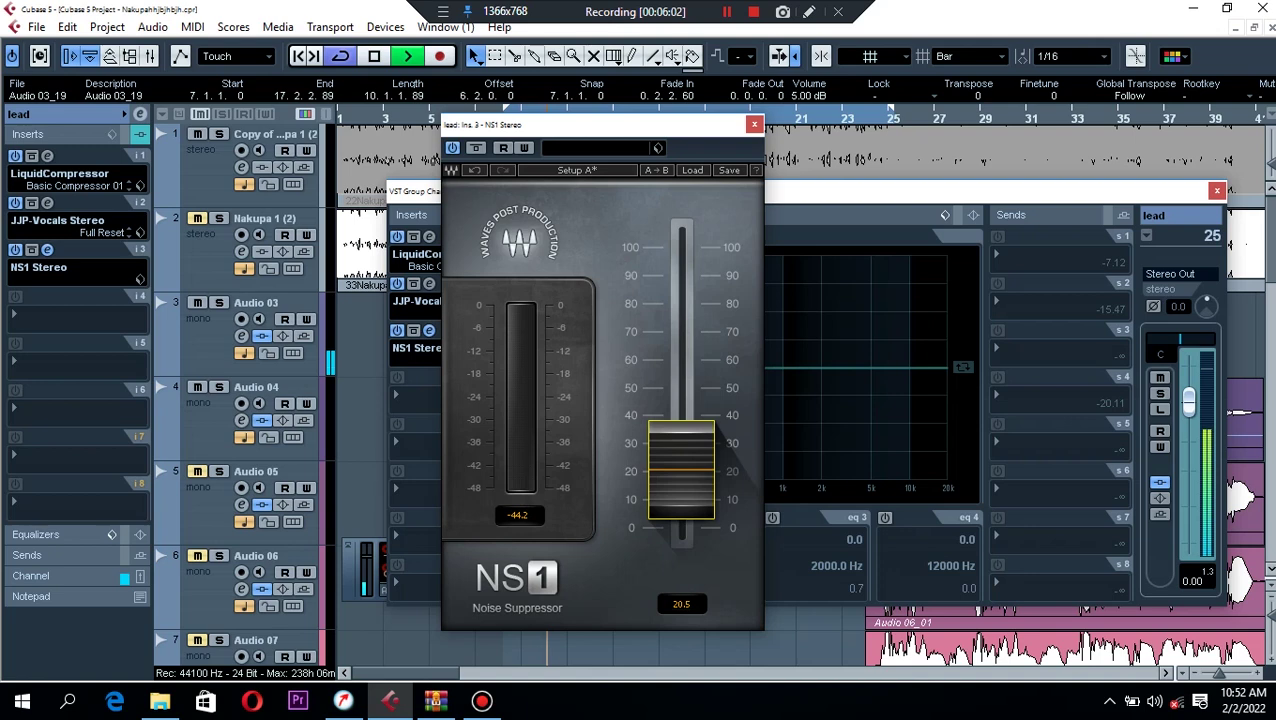
pyautogui.click(452, 148)
pyautogui.click(452, 148)
pyautogui.click(754, 124)
pyautogui.press('space')
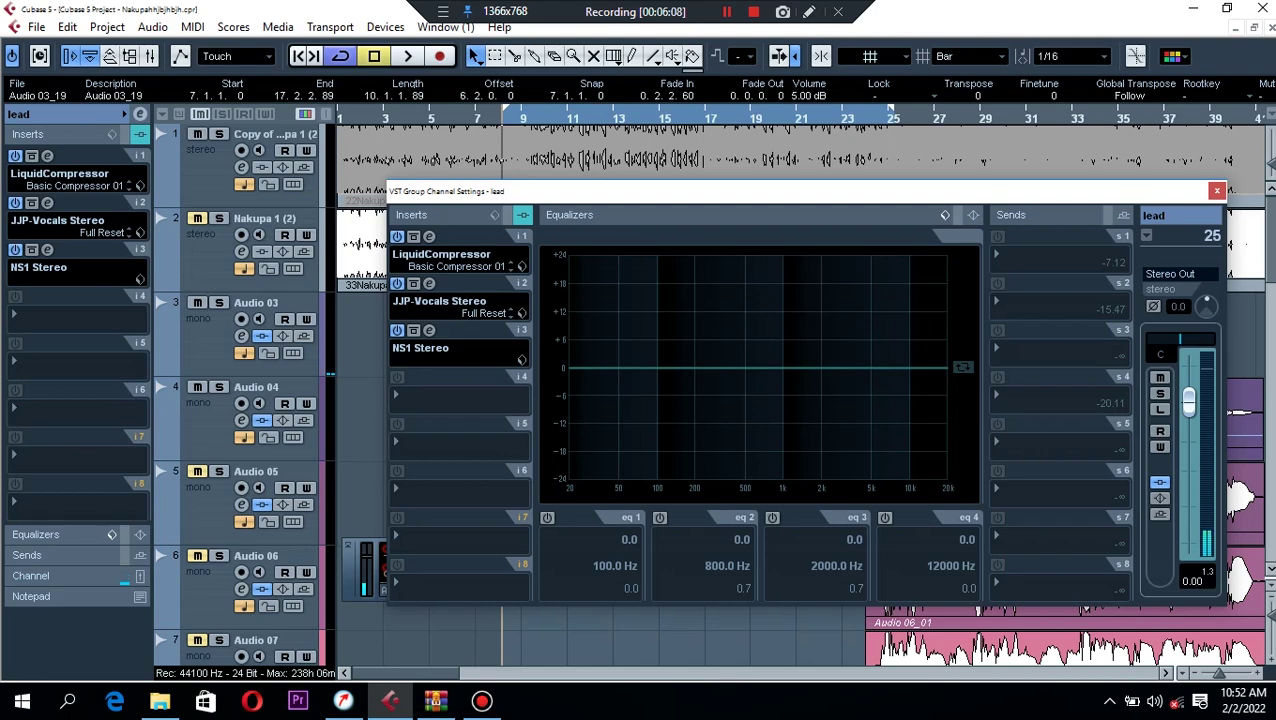
# Insert RDeEsser Stereo from the Dynamics plug-ins in the lead group's fourth insert slot.
pyautogui.click(440, 398)
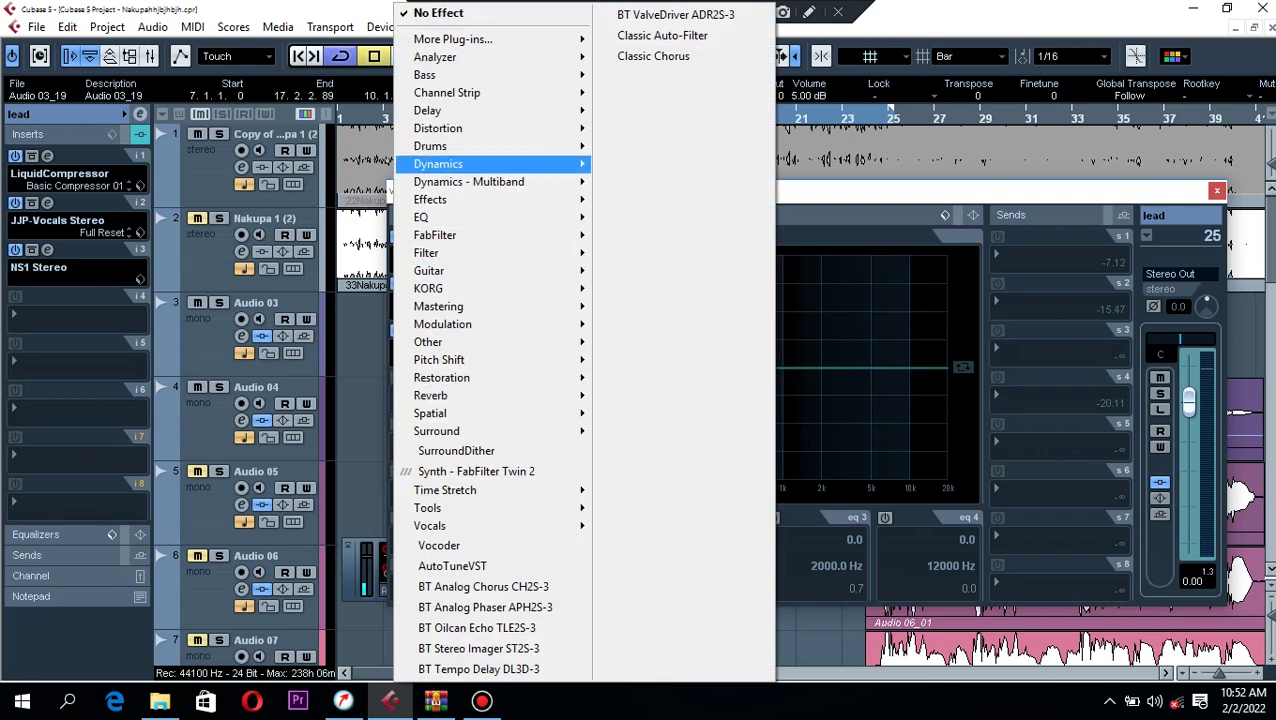
pyautogui.moveTo(470, 164)
pyautogui.moveTo(648, 11)
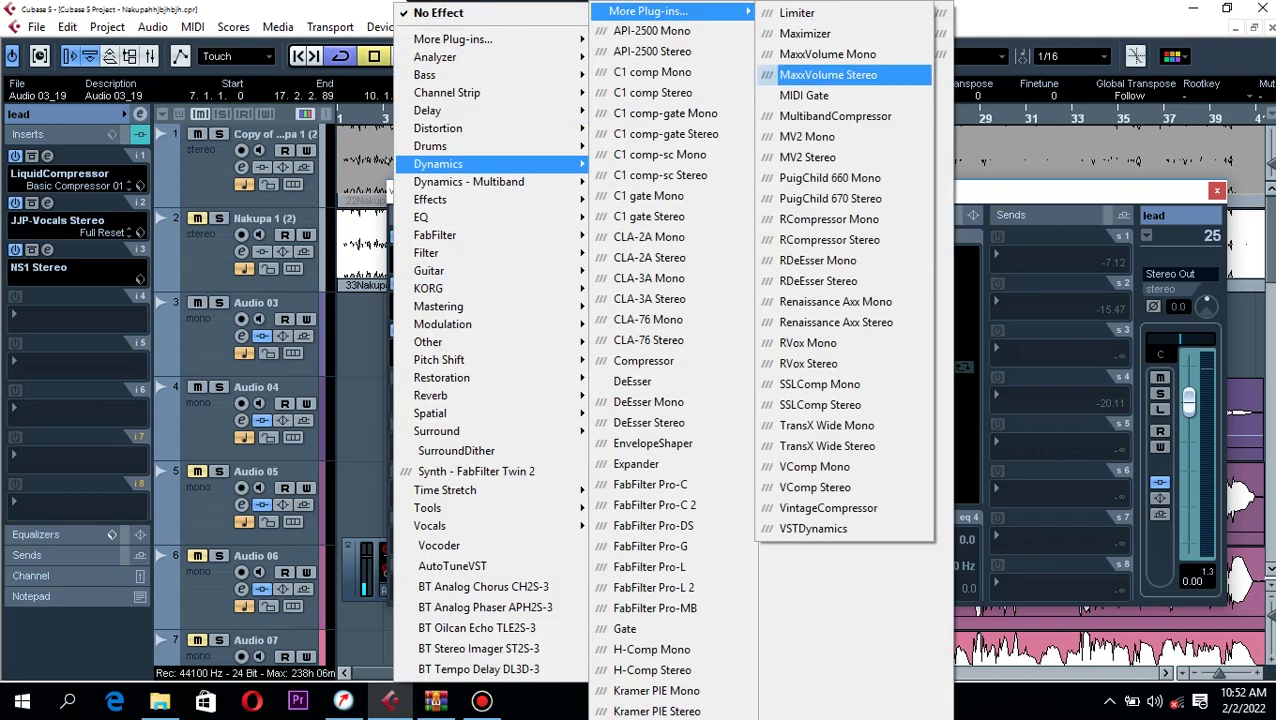
pyautogui.click(818, 281)
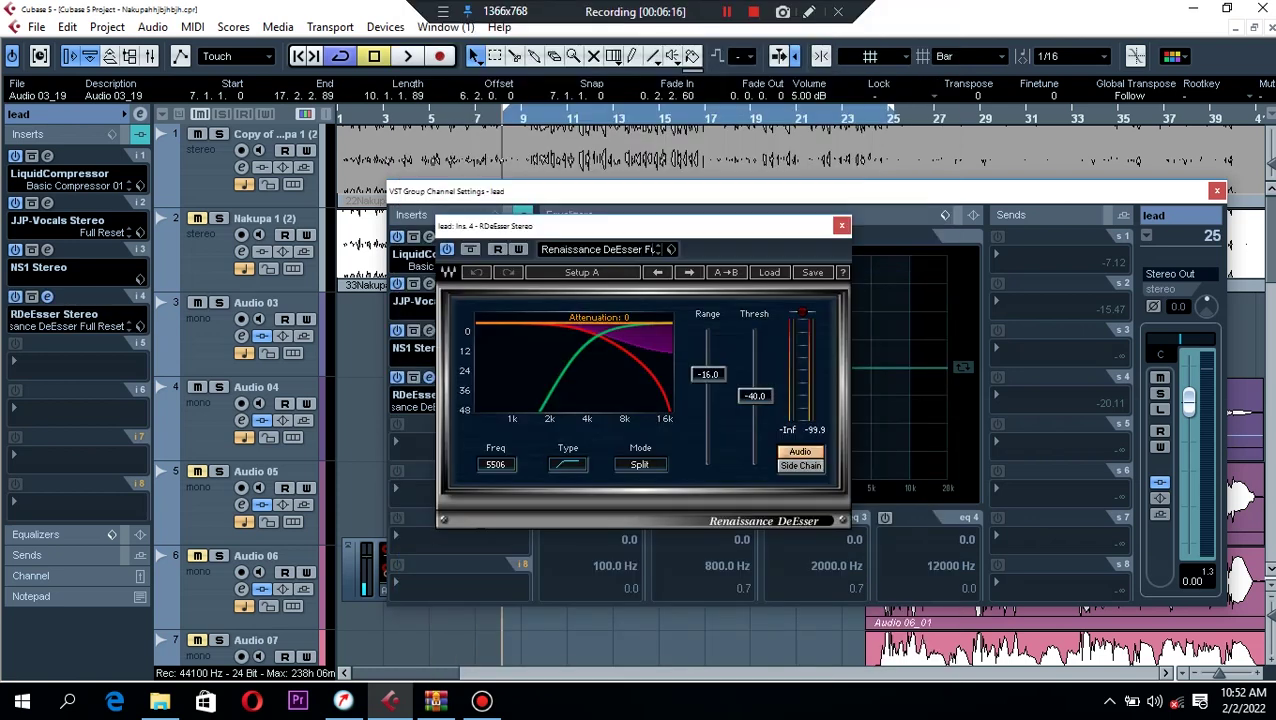
# Set the RDeEsser range to -20.0 and its threshold to -33.2, and audition the vocal.
pyautogui.moveTo(707, 374); pyautogui.dragTo(707, 385)
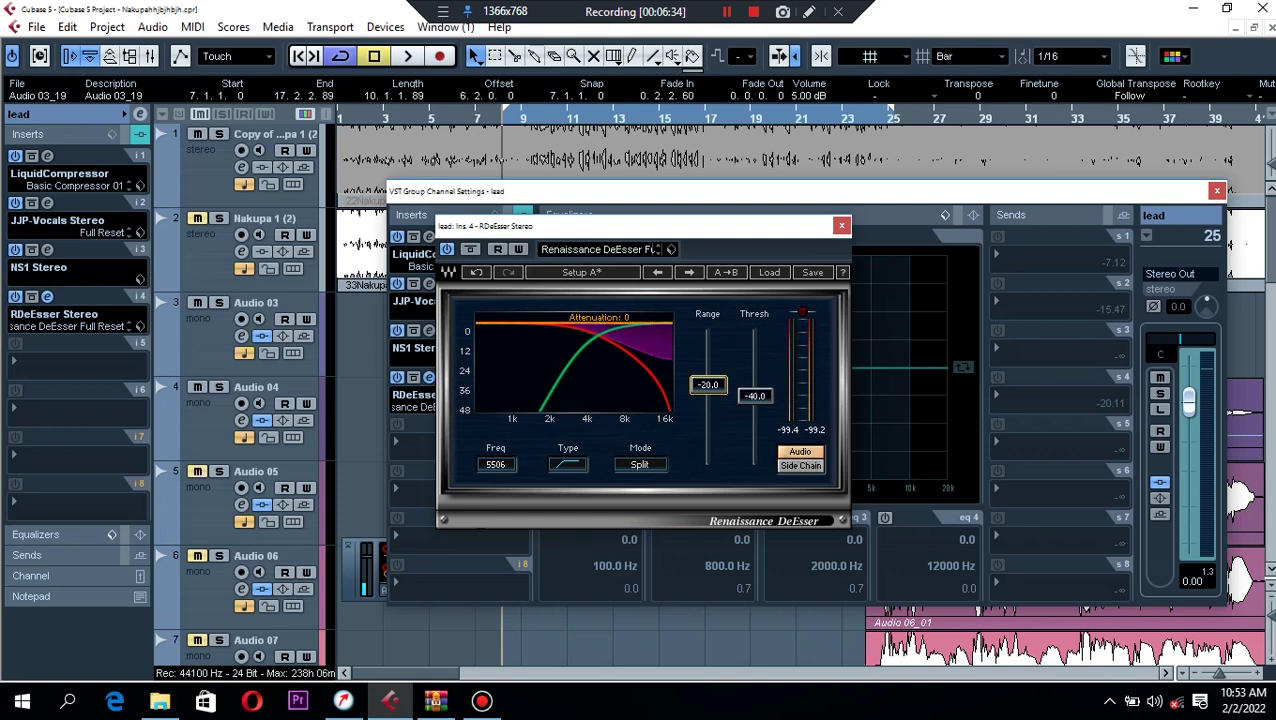
pyautogui.click(755, 396)
pyautogui.moveTo(755, 396); pyautogui.dragTo(755, 384)
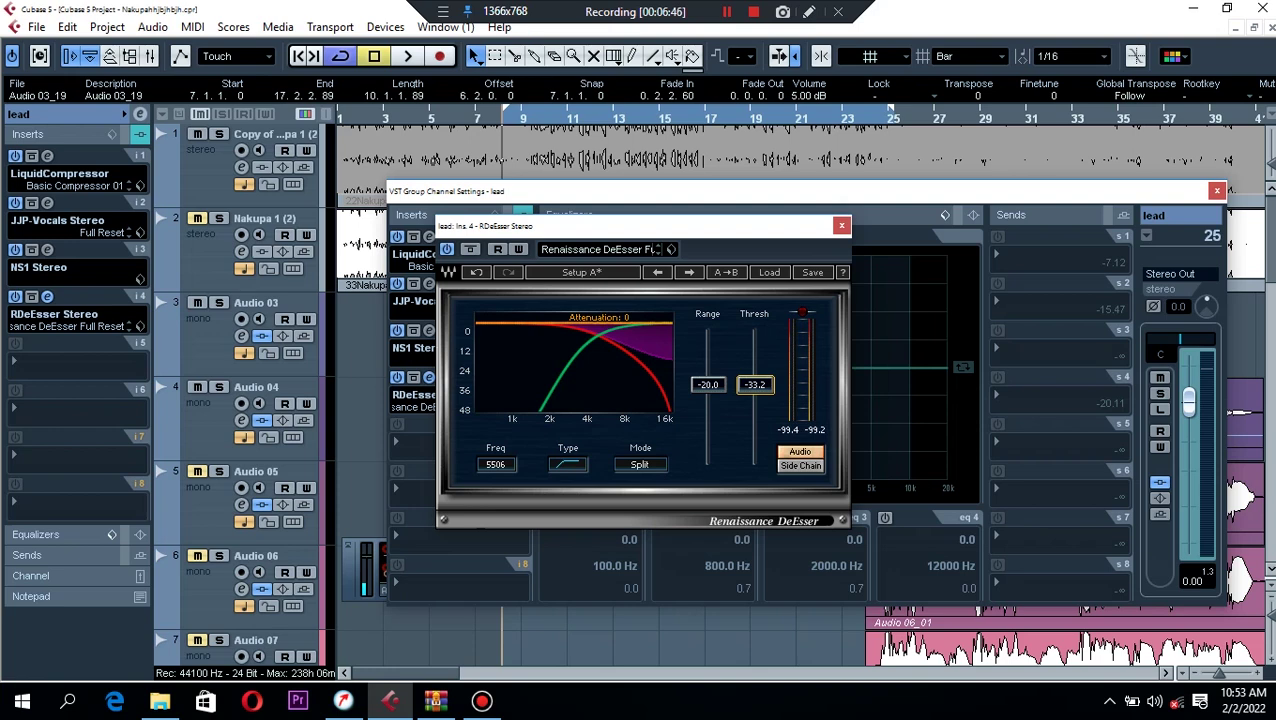
pyautogui.press('space')
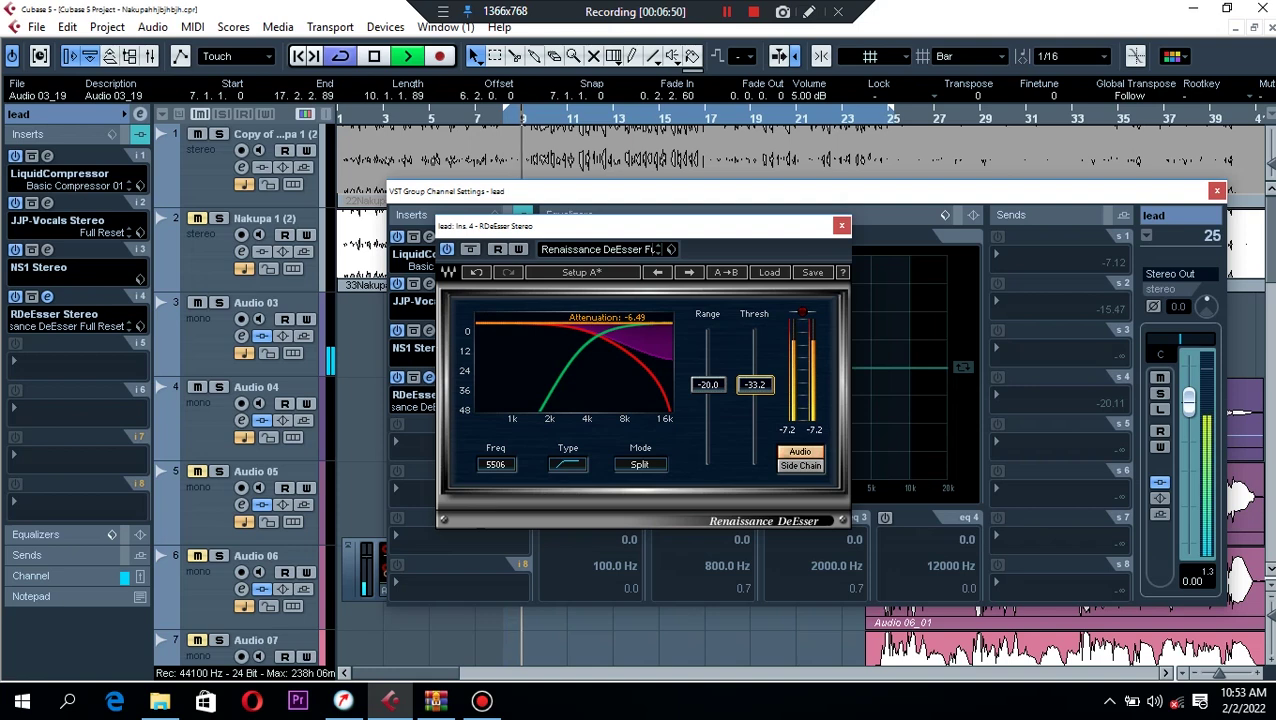
pyautogui.press('space')
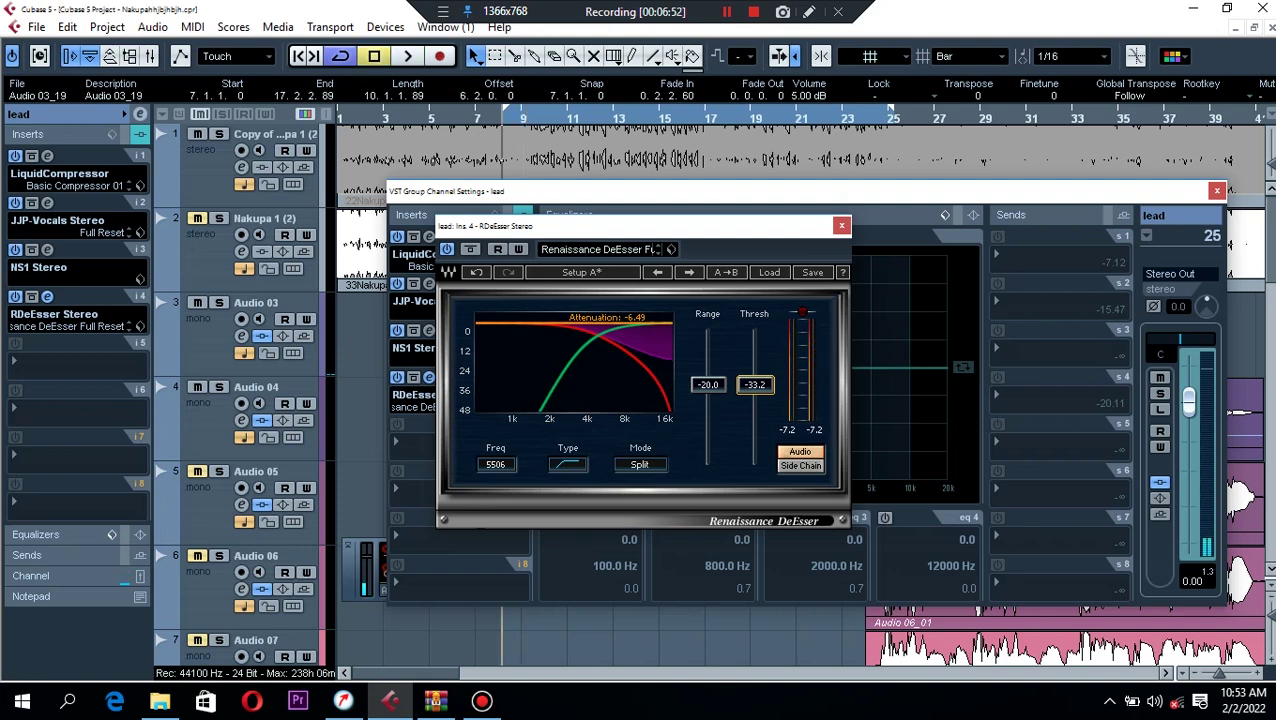
pyautogui.press('space')
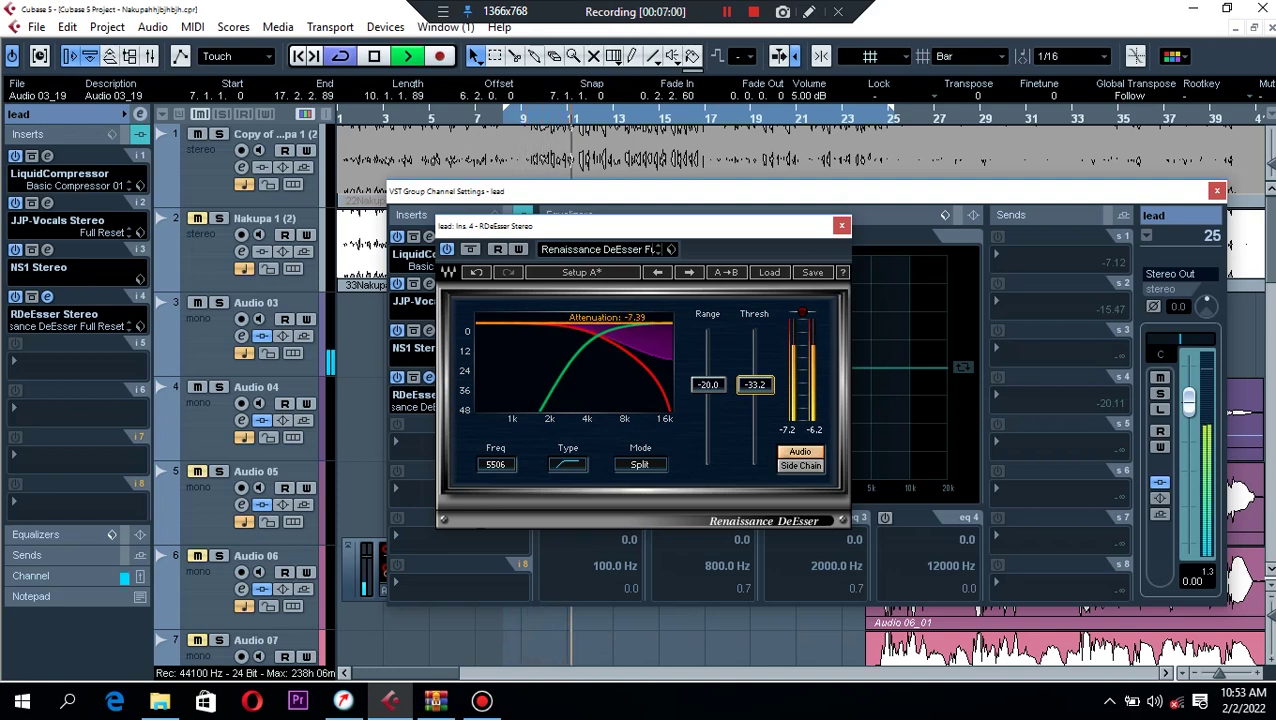
# Compare the vocal with RDeEsser bypassed and active, leaving it active, and close its window.
pyautogui.press('space')
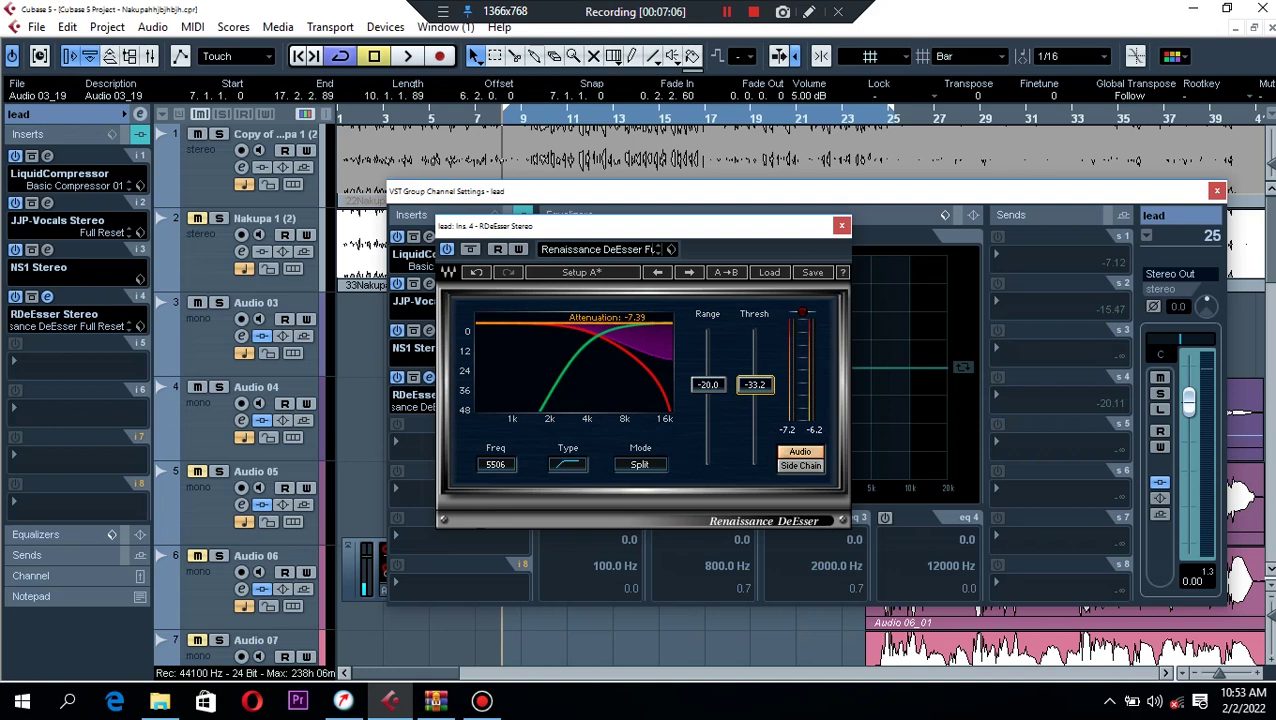
pyautogui.click(447, 249)
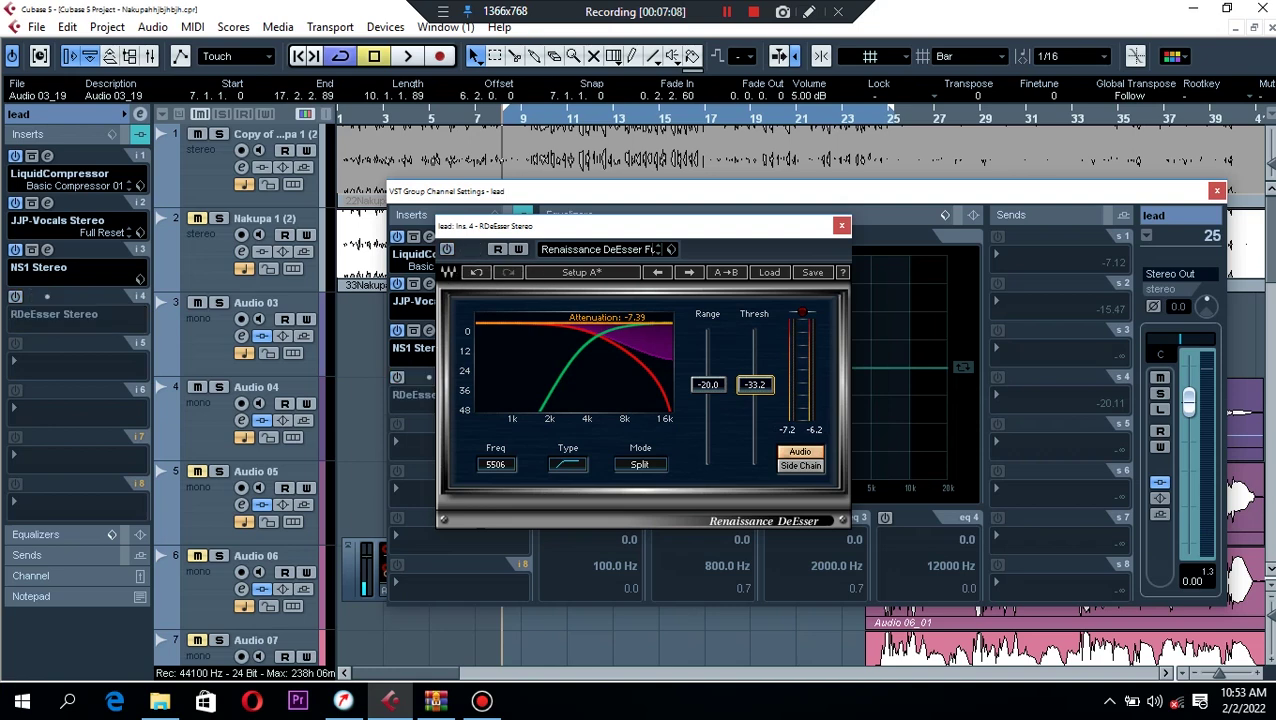
pyautogui.press('space')
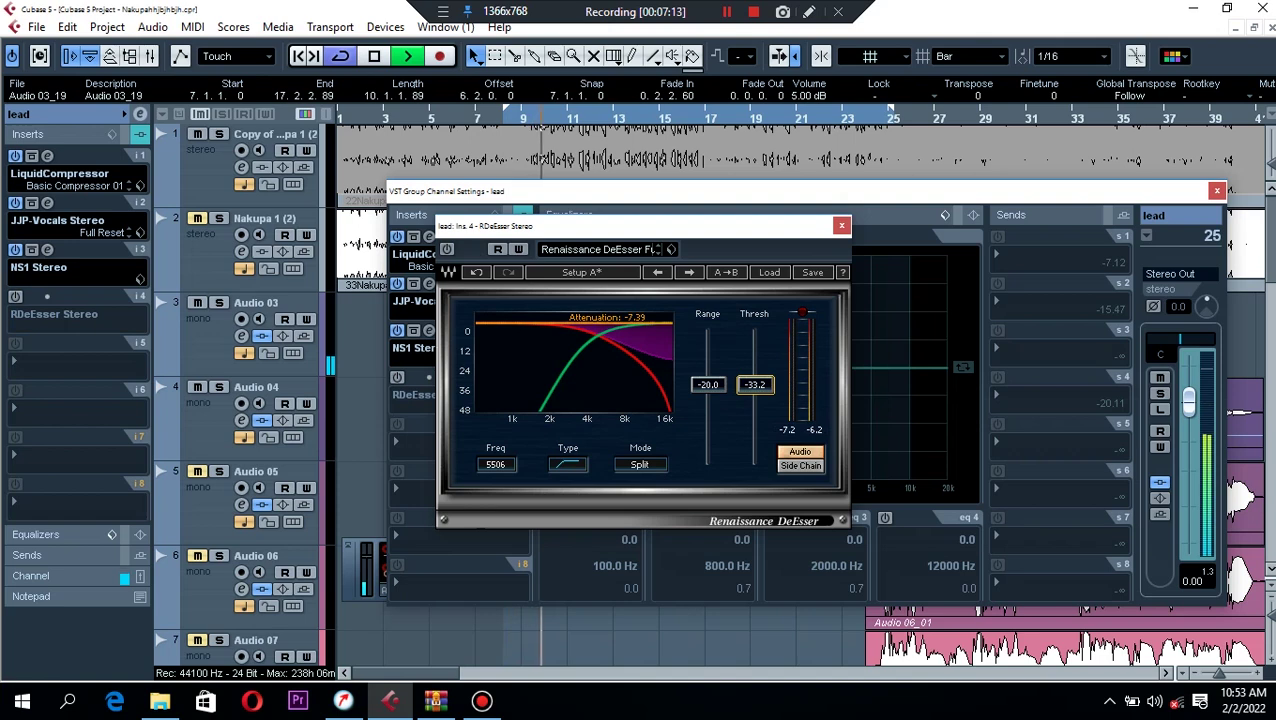
pyautogui.press('space')
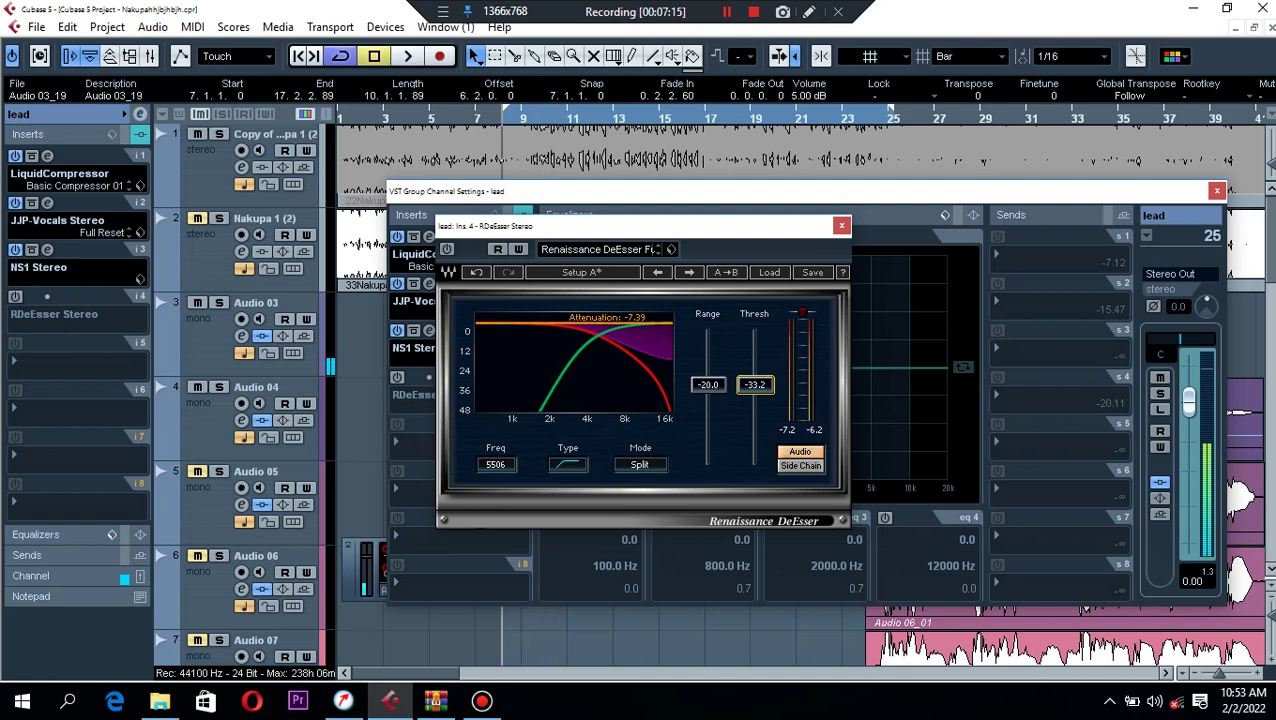
pyautogui.click(447, 249)
pyautogui.press('space')
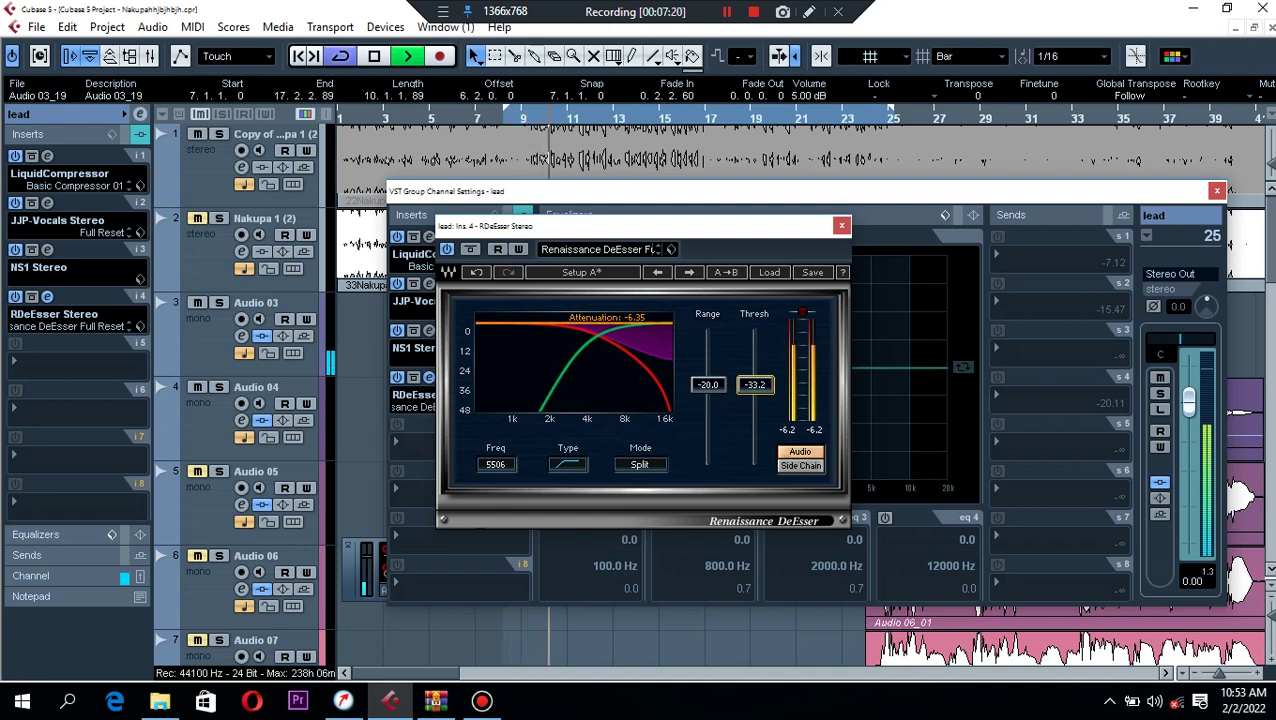
pyautogui.press('space')
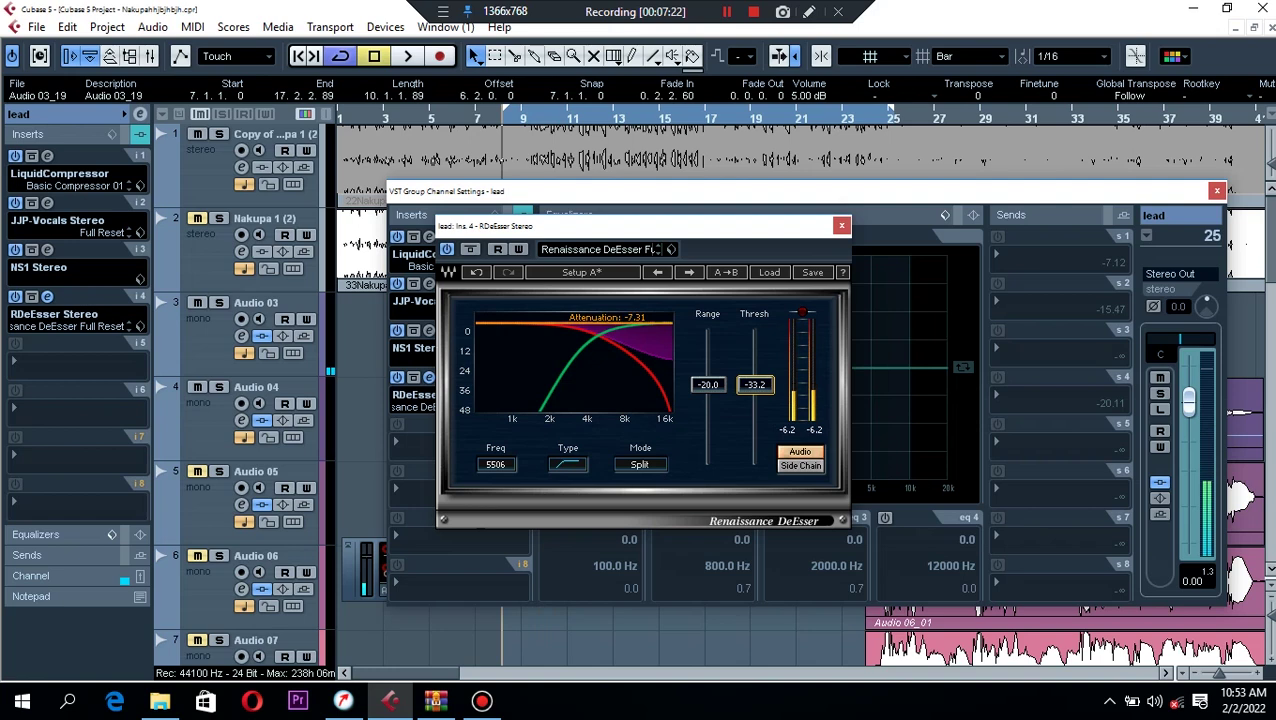
pyautogui.click(842, 226)
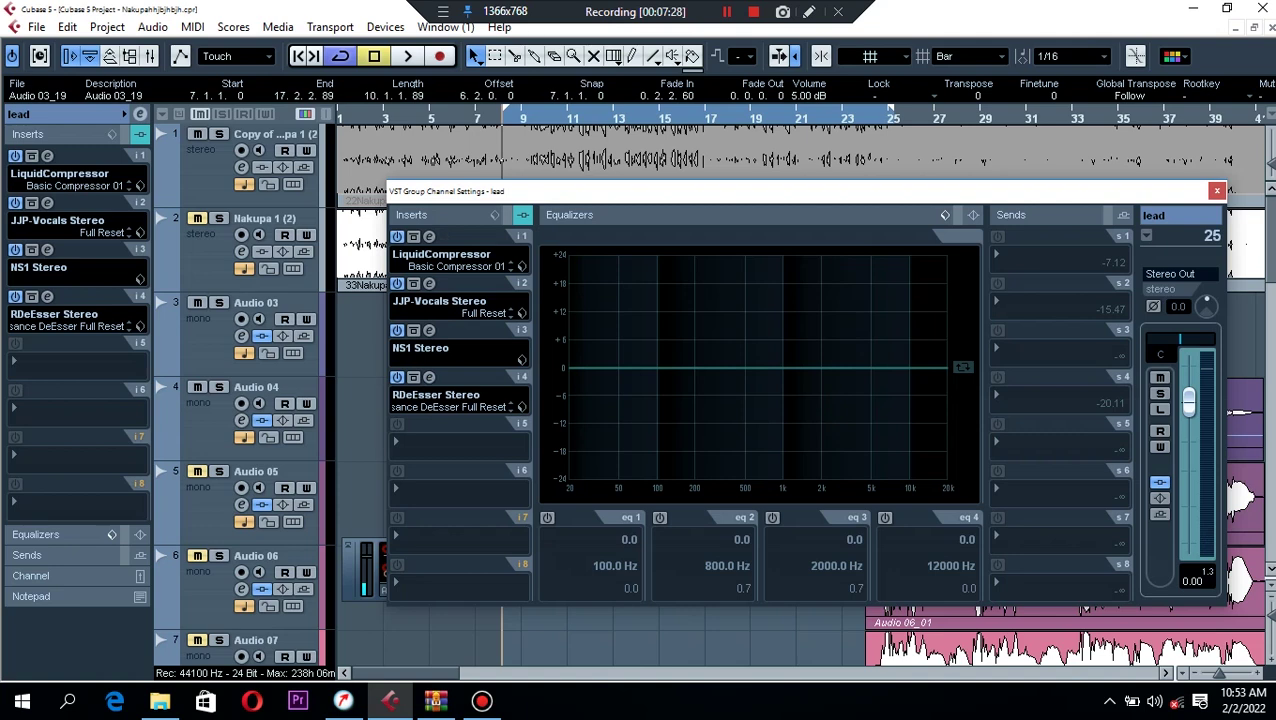
# Enable EQ band 2 on the lead channel at 201 Hz with Q 0.0 and gain -4.0 while playing the vocal.
pyautogui.click(660, 517)
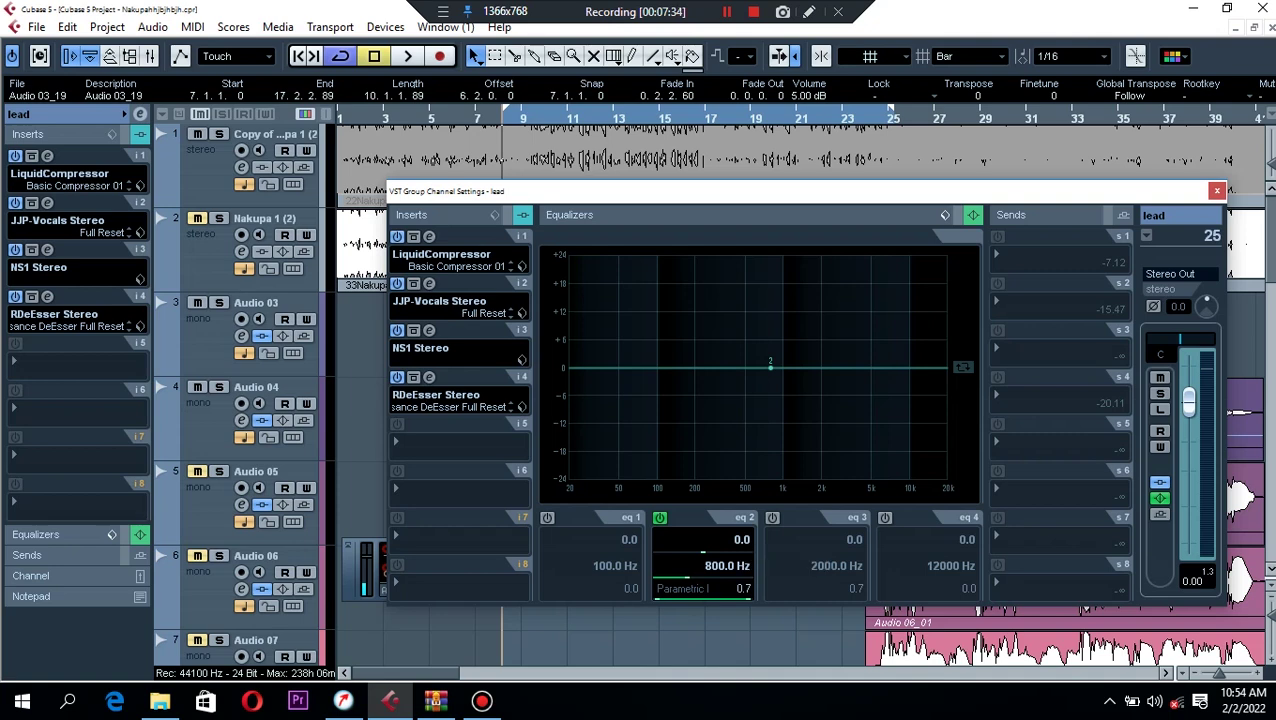
pyautogui.moveTo(746, 367); pyautogui.dragTo(697, 369)
pyautogui.press('space')
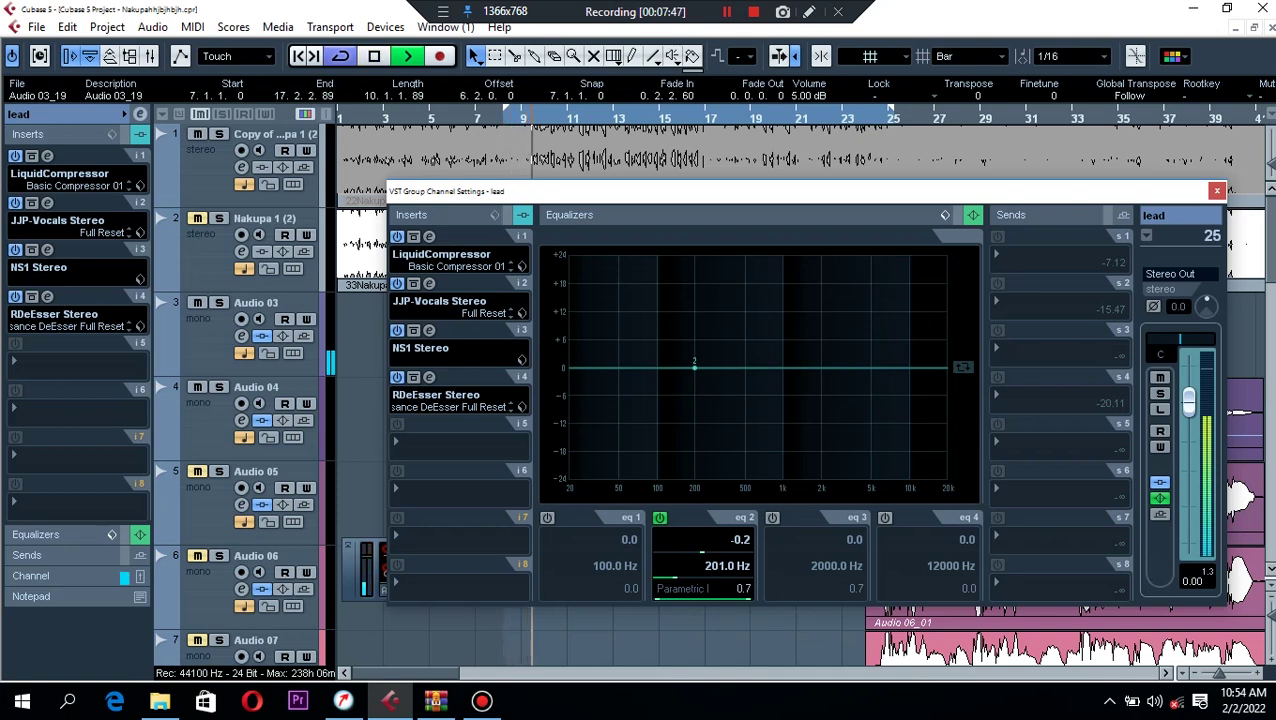
pyautogui.moveTo(745, 596); pyautogui.dragTo(754, 596)
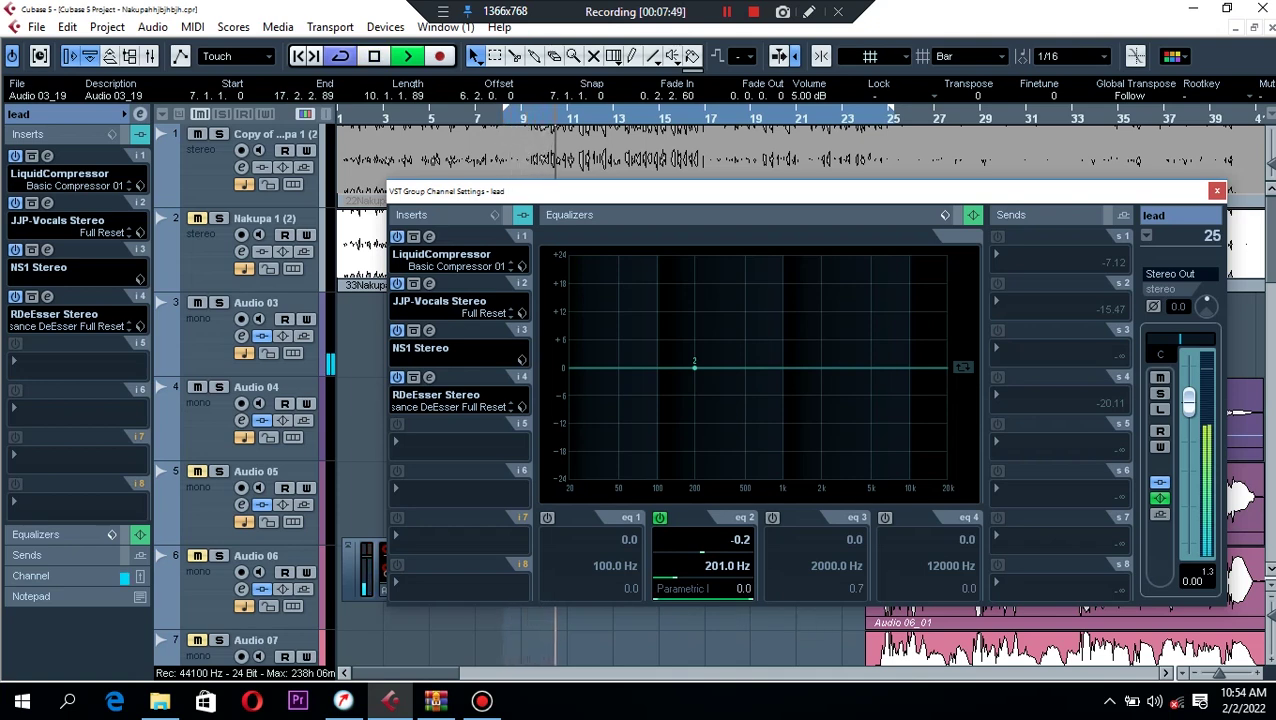
pyautogui.click(740, 540)
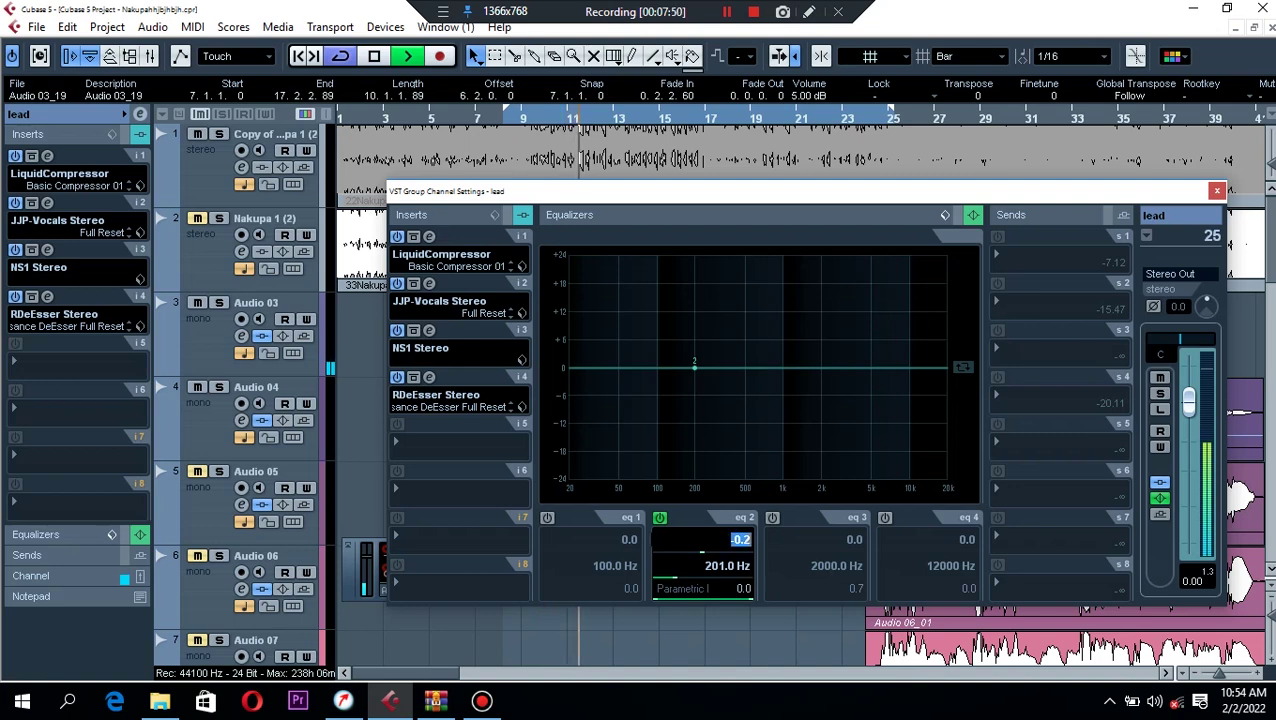
pyautogui.write('-4')
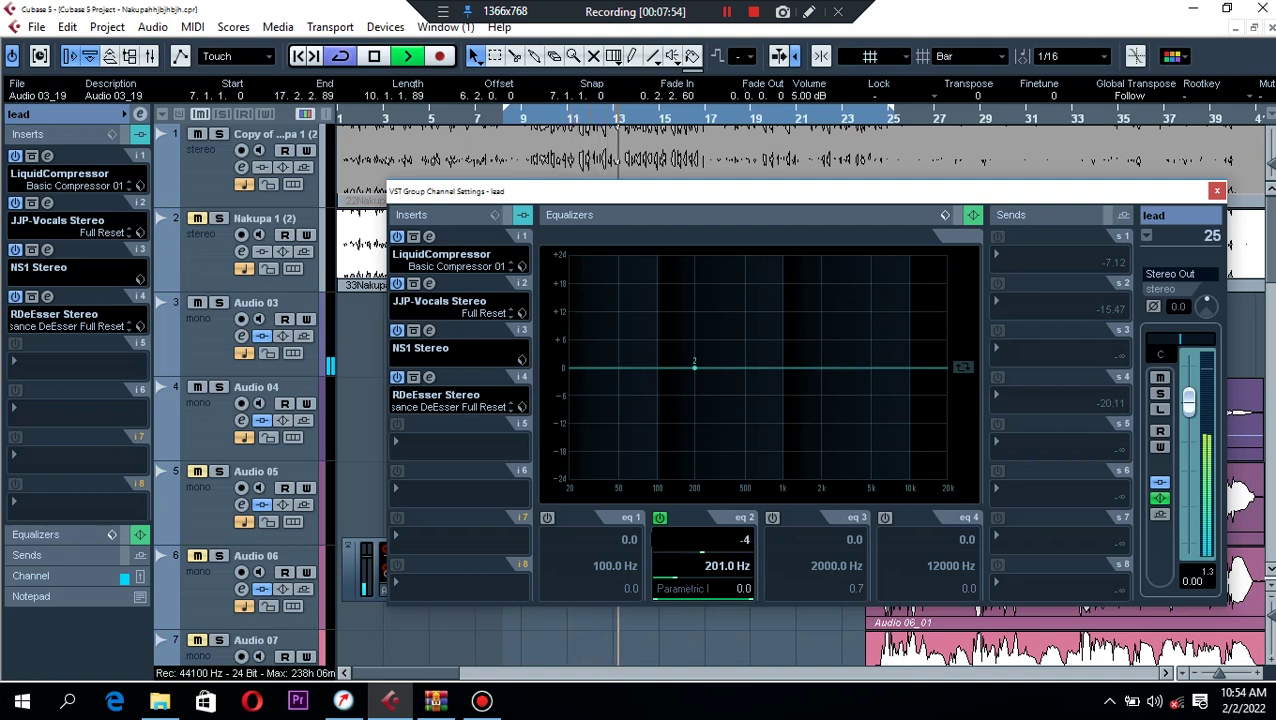
pyautogui.press('Return')
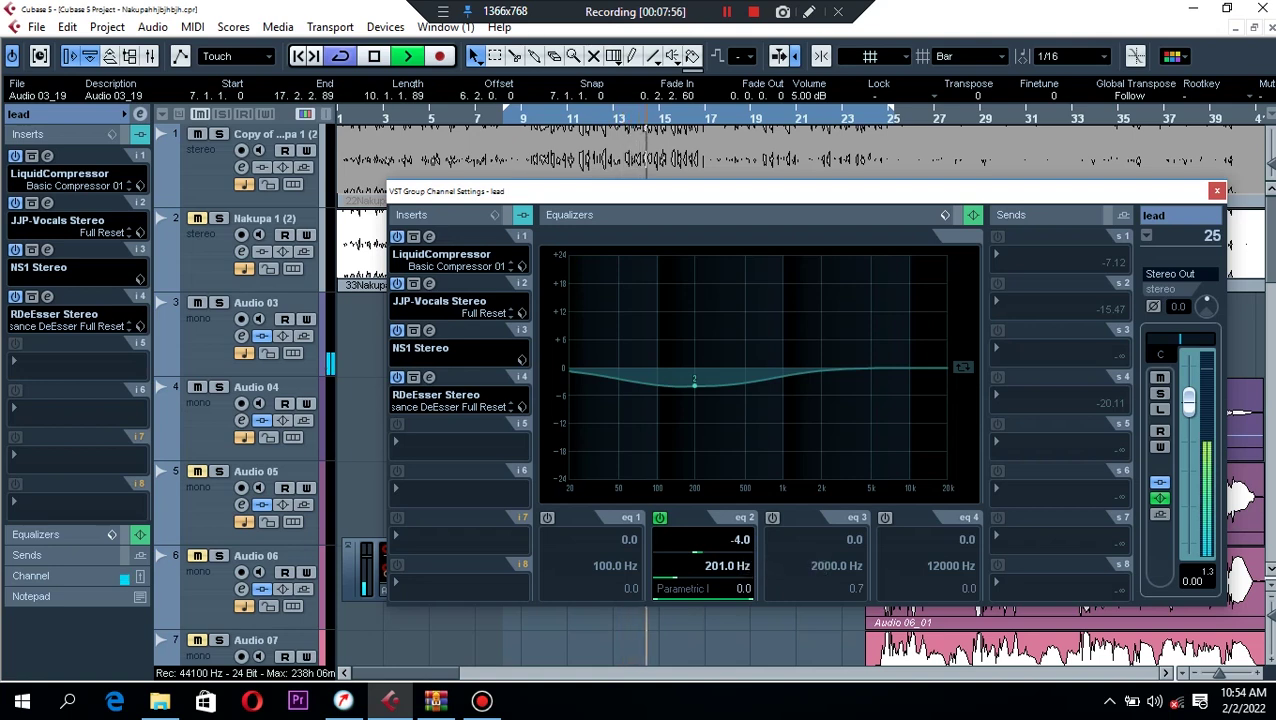
# Switch EQ band 2 to Parametric II and compare the vocal with the band off and on, leaving it on.
pyautogui.click(683, 588)
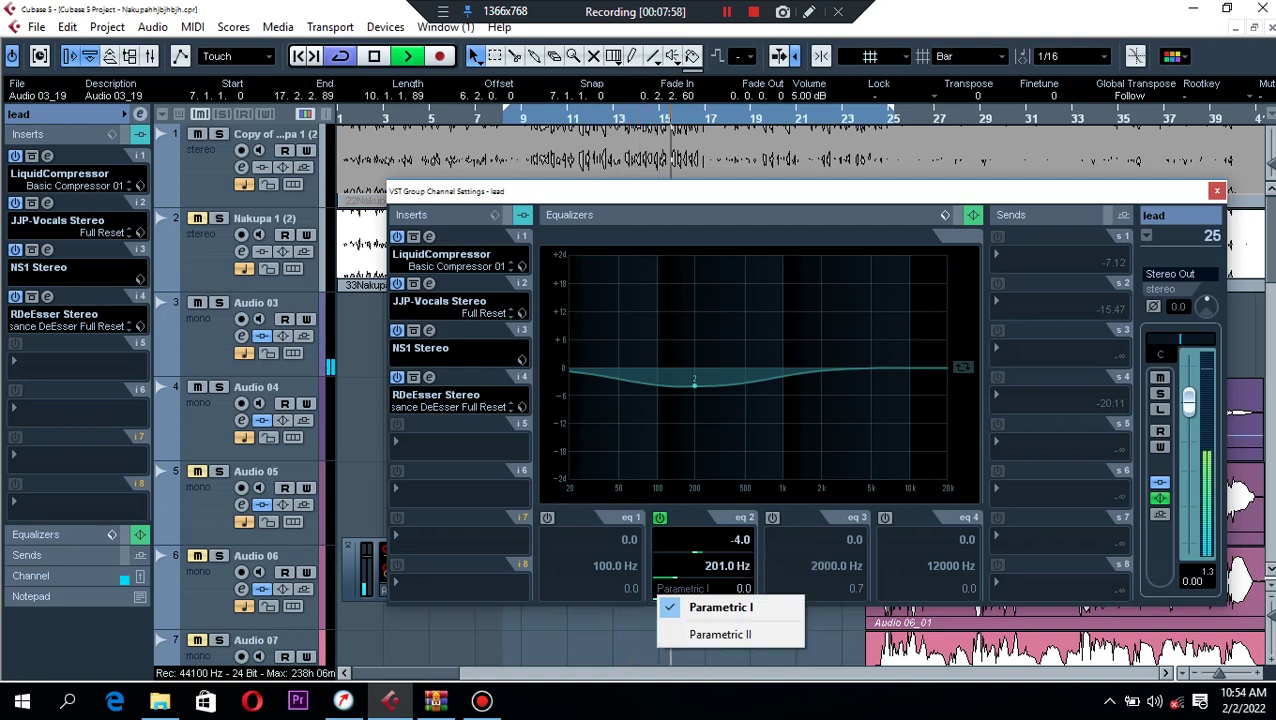
pyautogui.click(720, 634)
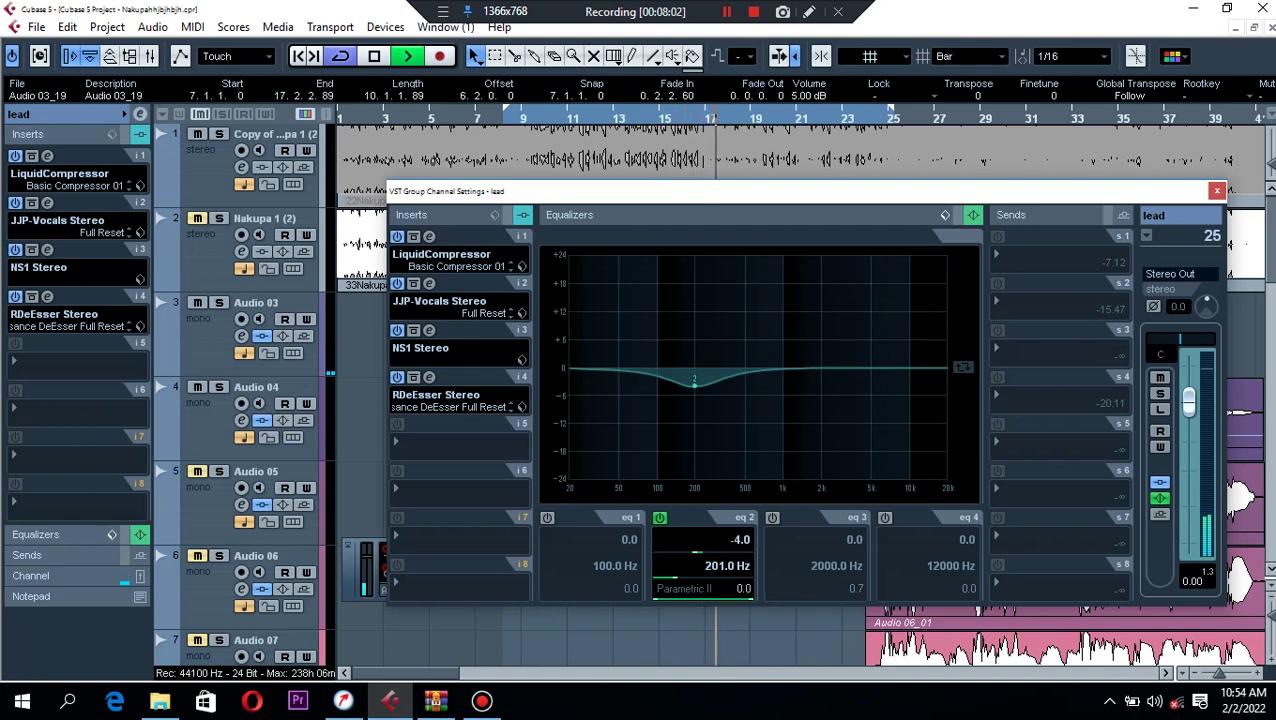
pyautogui.click(660, 518)
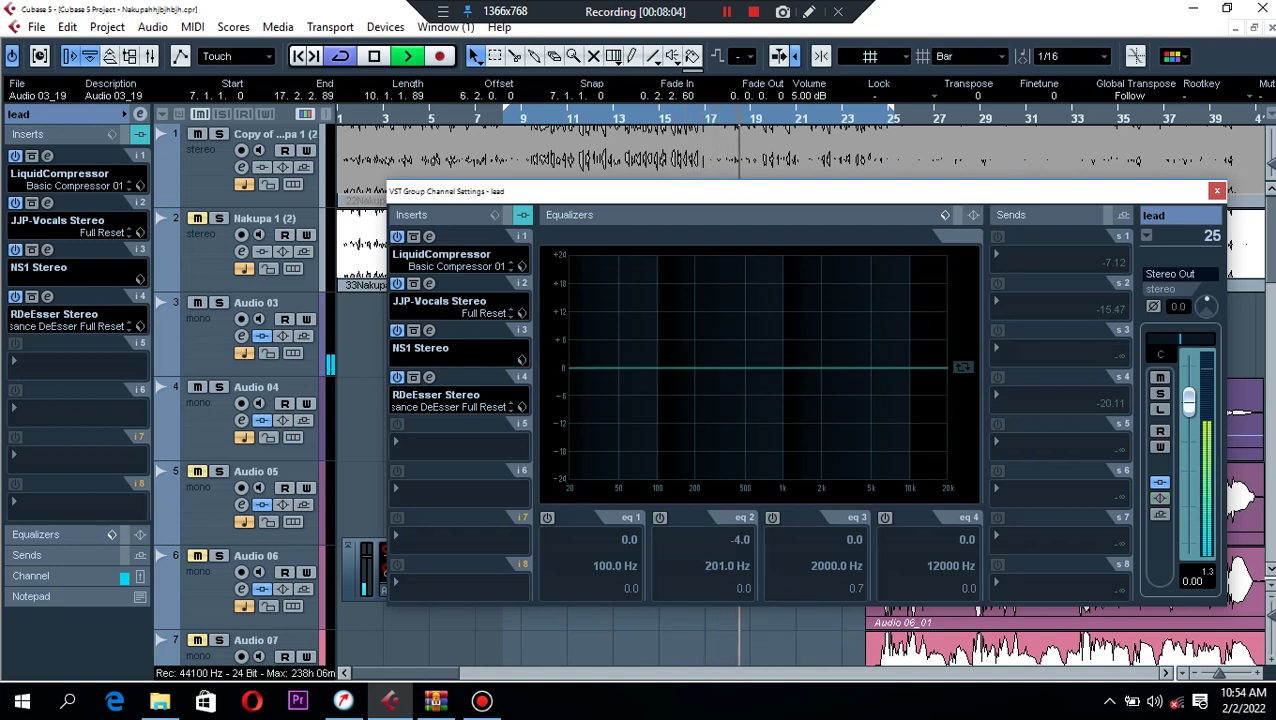
pyautogui.click(660, 518)
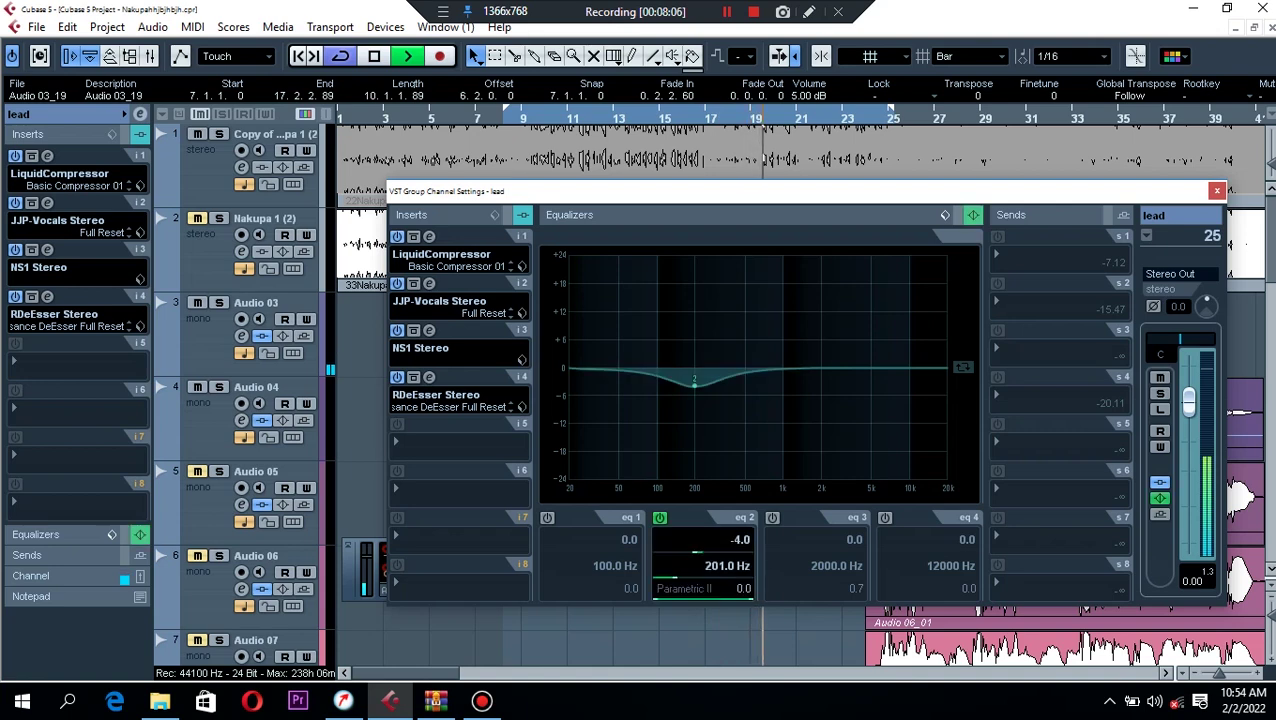
pyautogui.press('space')
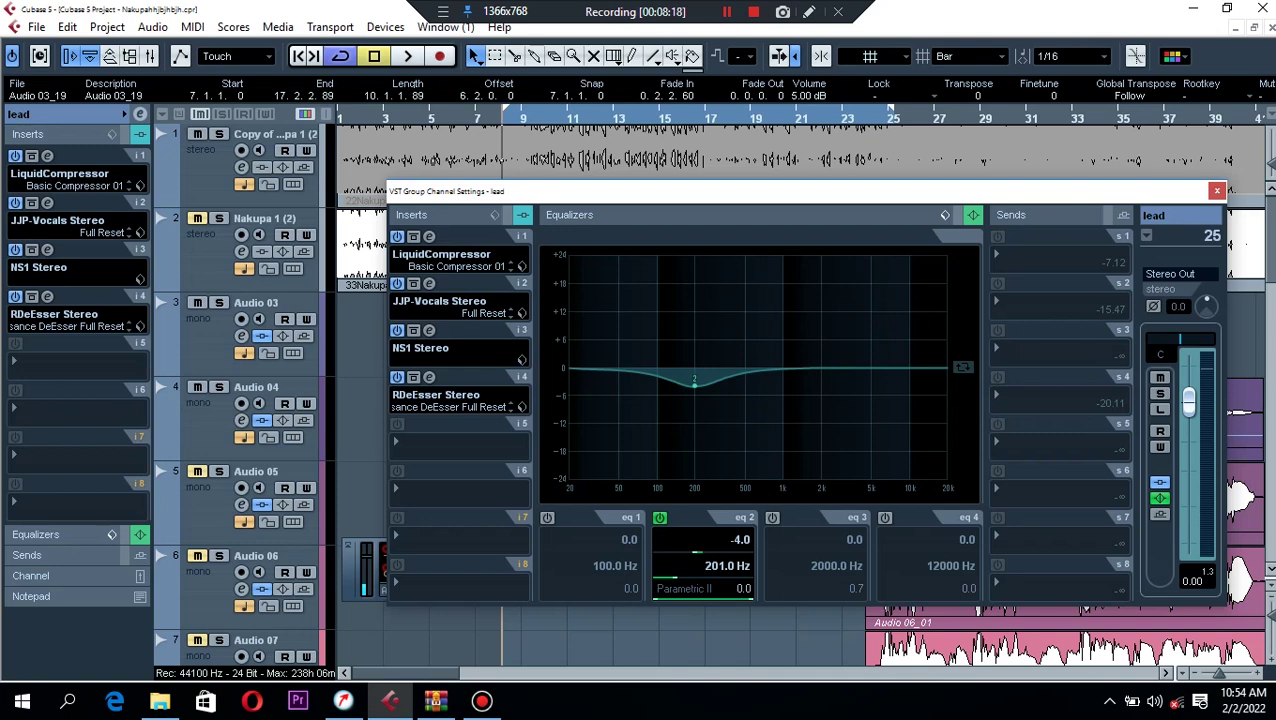
# Enable EQ band 4 as High Shelf I at about 4596 Hz with a gain of 1.6, and audition the vocal.
pyautogui.click(885, 518)
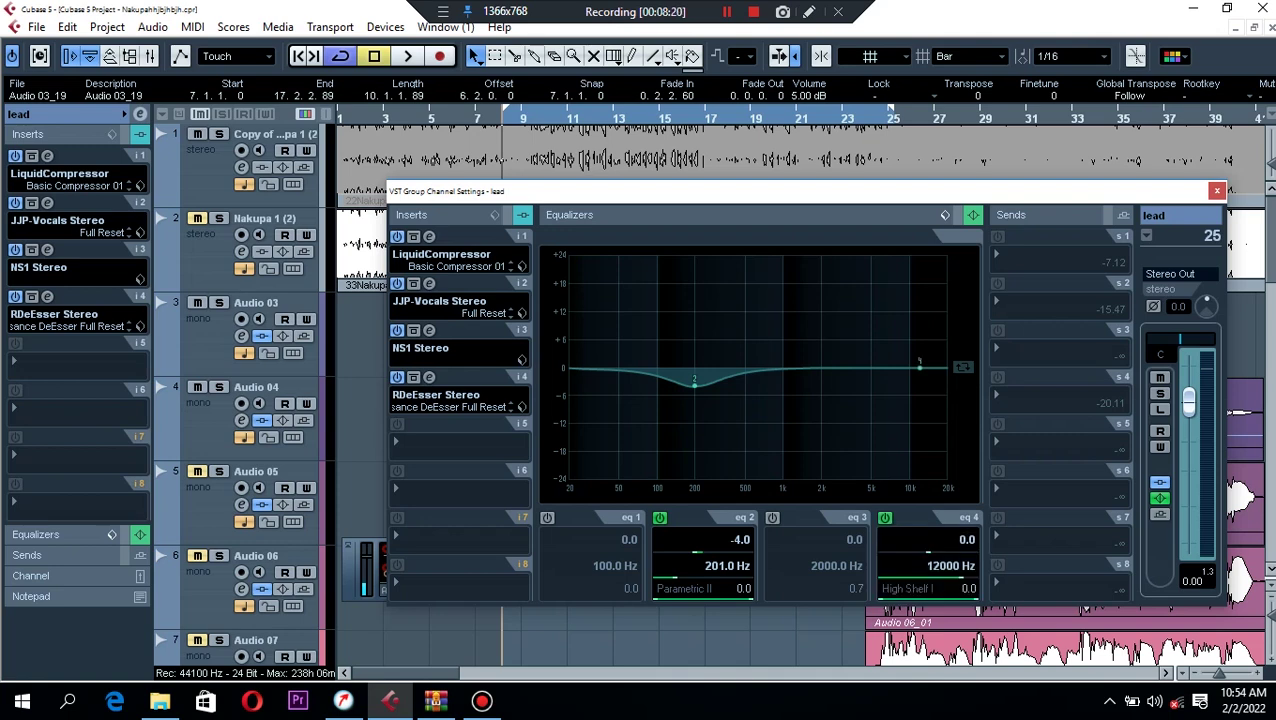
pyautogui.click(928, 588)
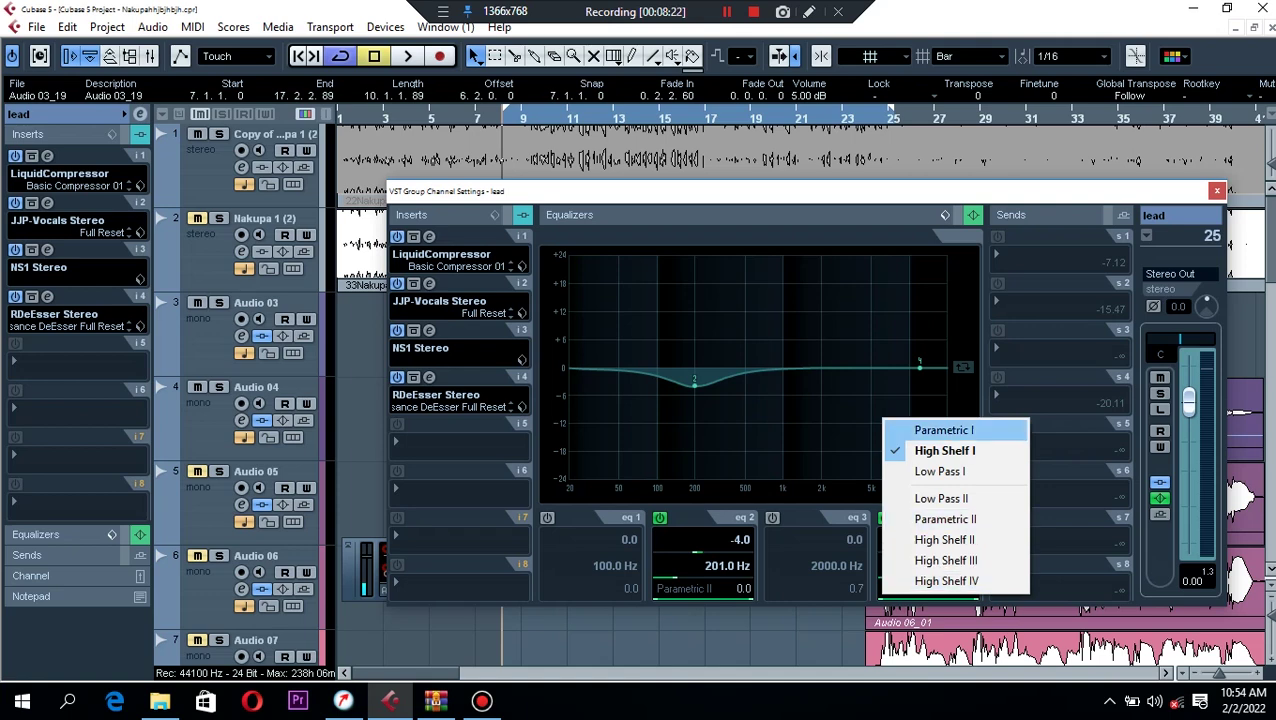
pyautogui.press('Escape')
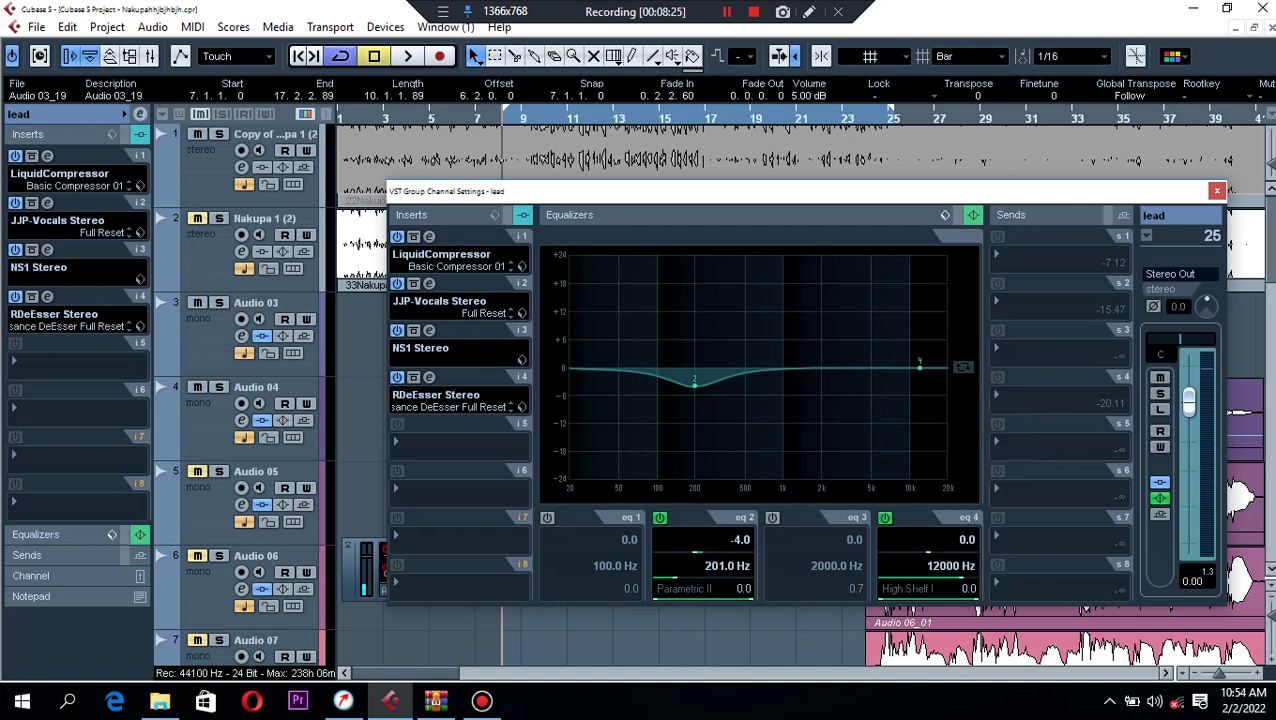
pyautogui.moveTo(920, 367); pyautogui.dragTo(871, 353)
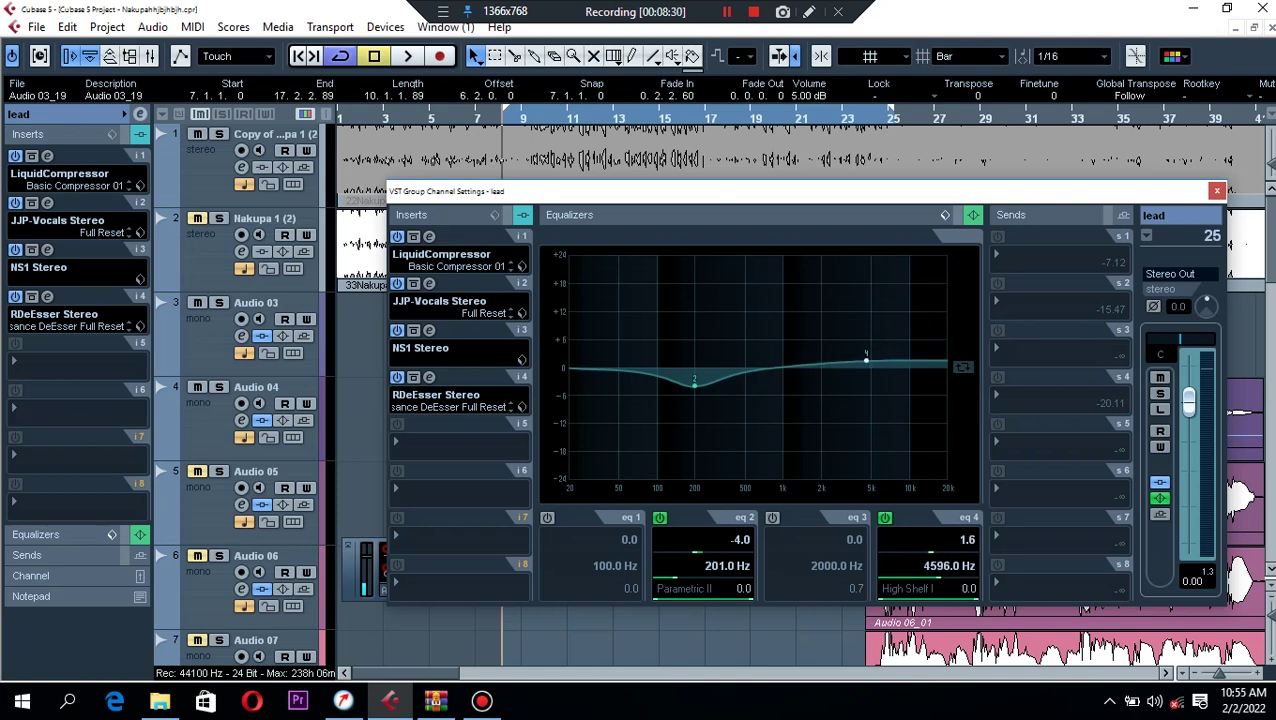
pyautogui.press('space')
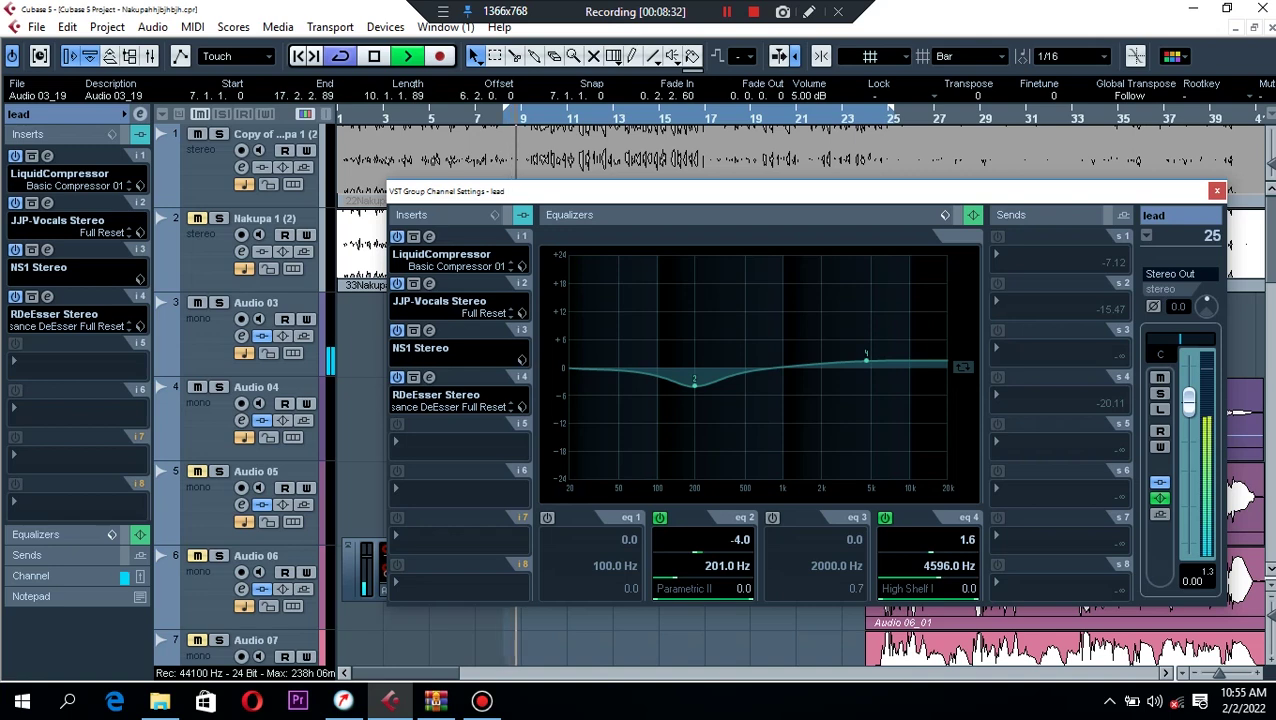
pyautogui.press('space')
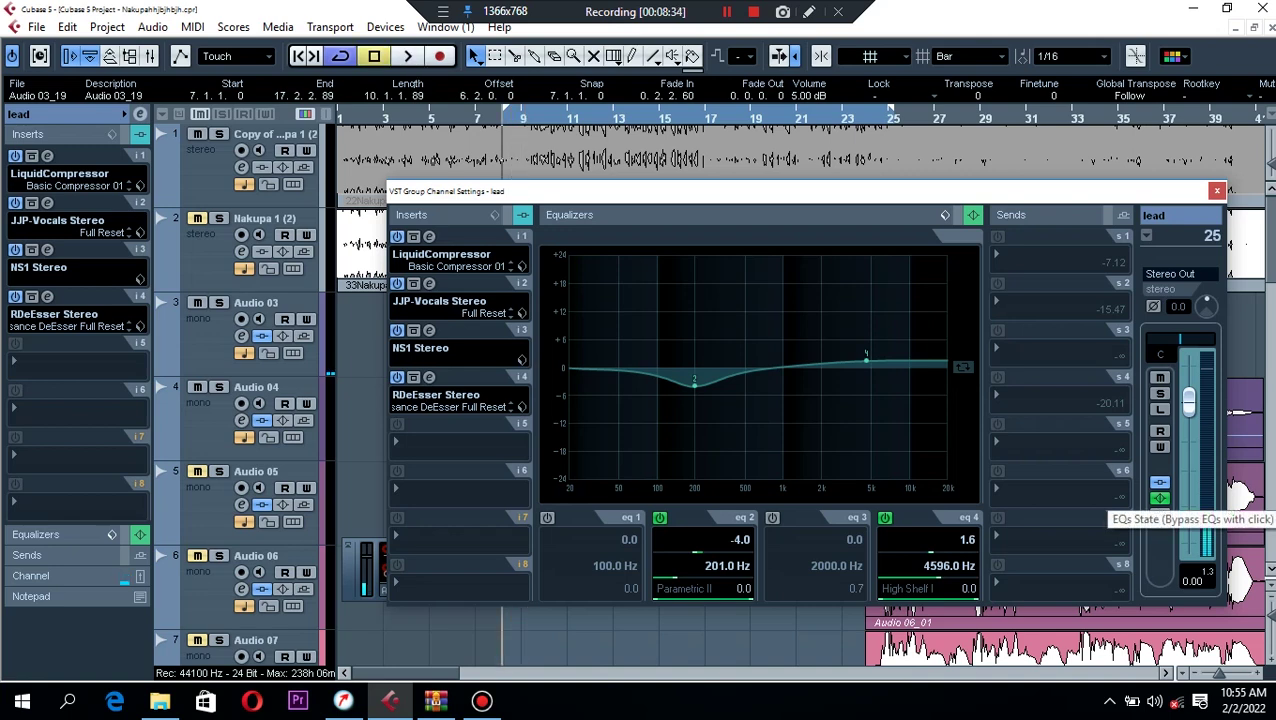
# Compare the vocal with the lead channel's equalizers bypassed and active, leaving them active.
pyautogui.click(1160, 498)
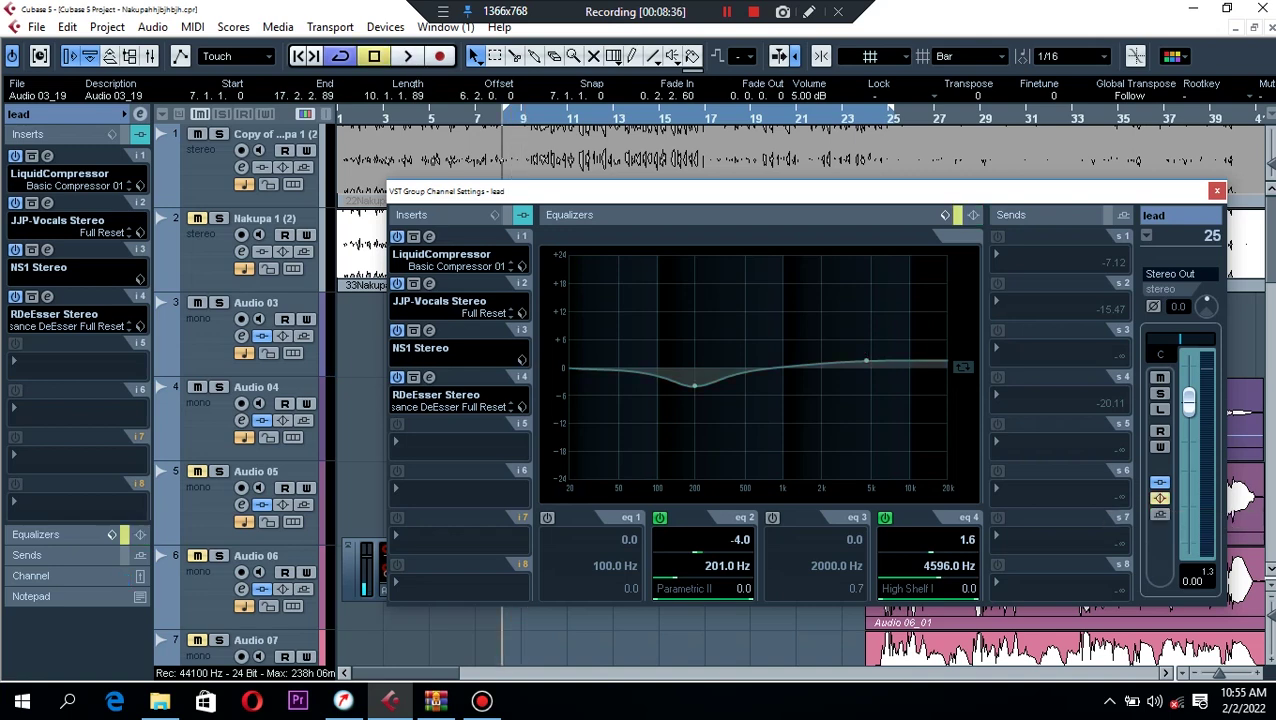
pyautogui.press('space')
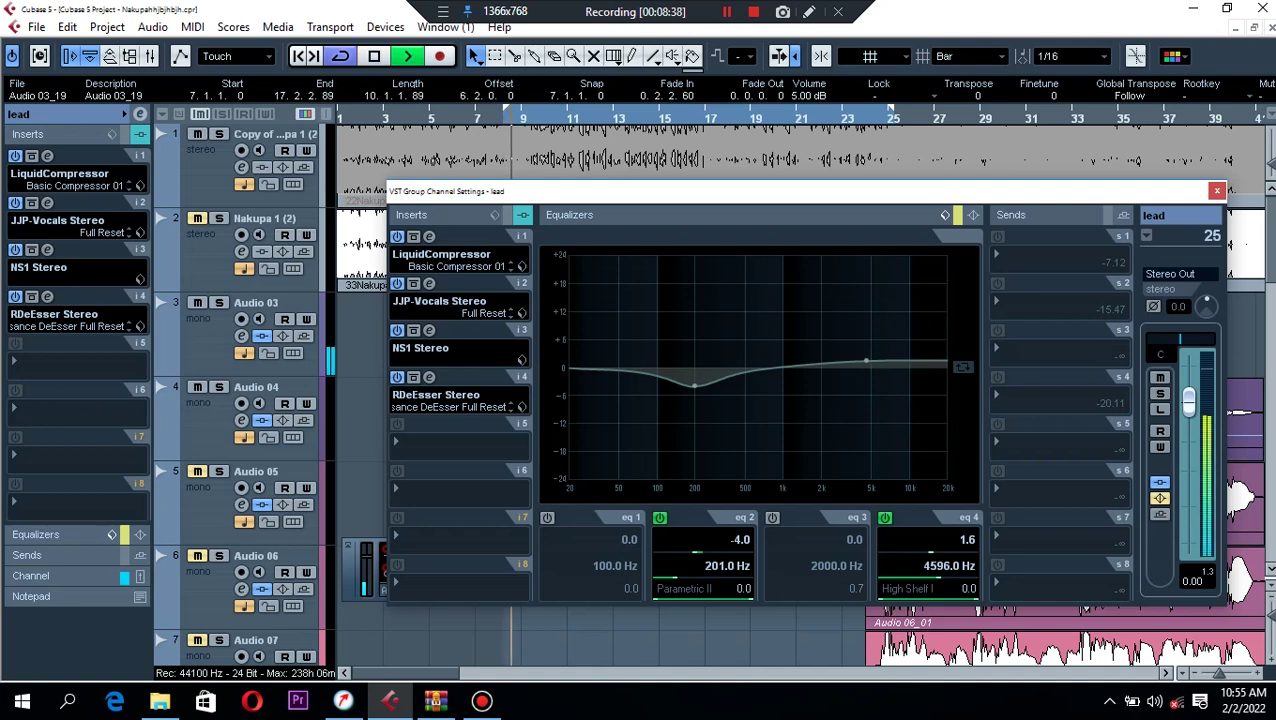
pyautogui.click(1160, 498)
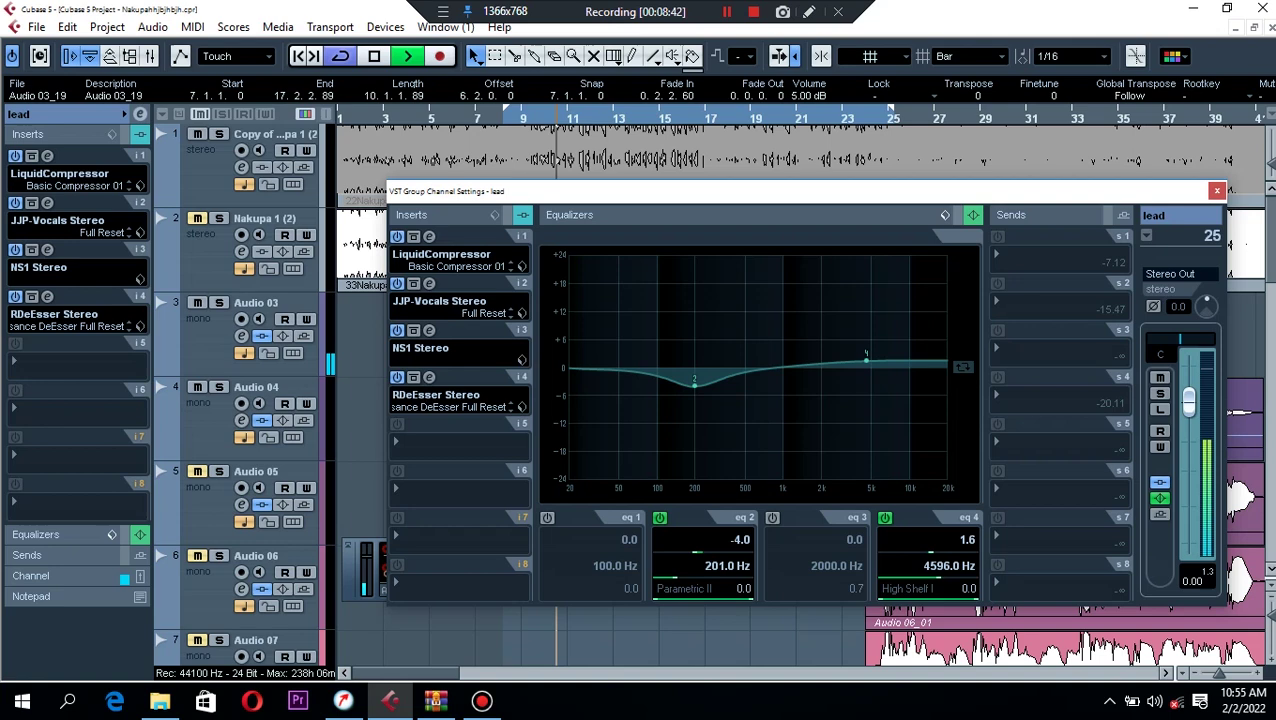
pyautogui.click(1160, 498)
pyautogui.click(1160, 498)
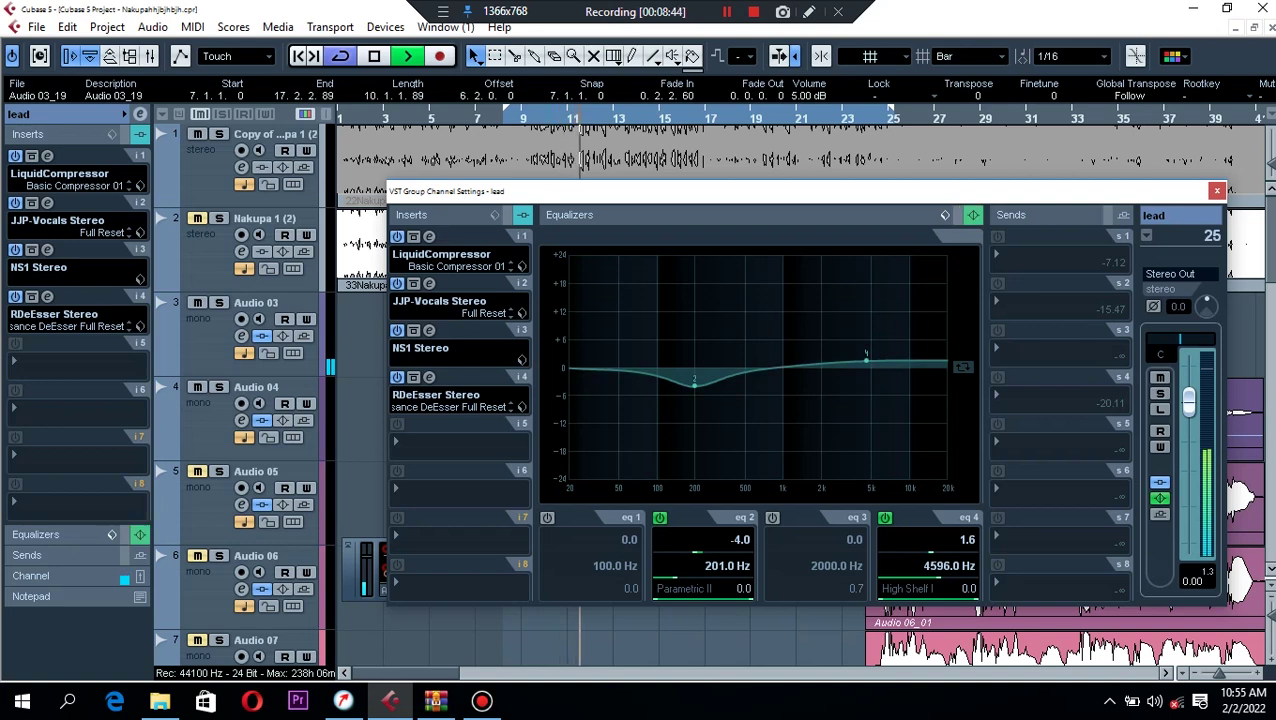
pyautogui.press('space')
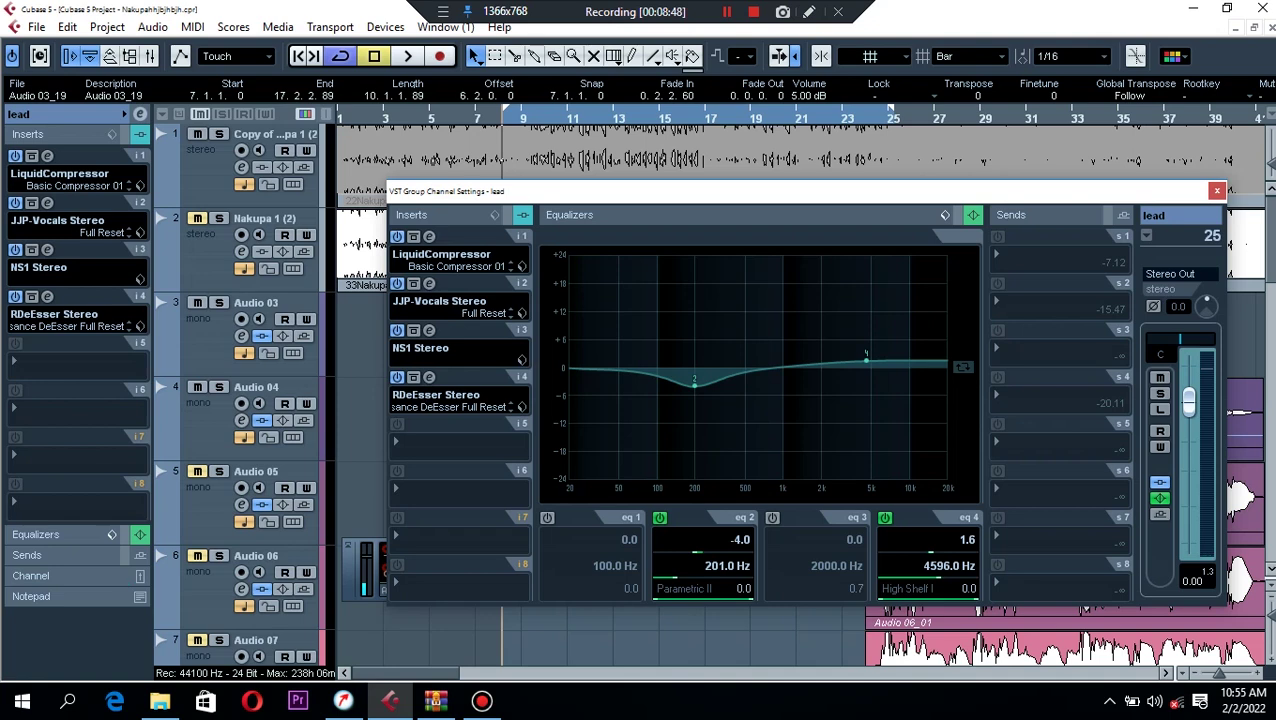
# Insert Vocal Rider Live Stereo from the Vocals plug-ins in the lead group's fifth insert slot.
pyautogui.click(445, 440)
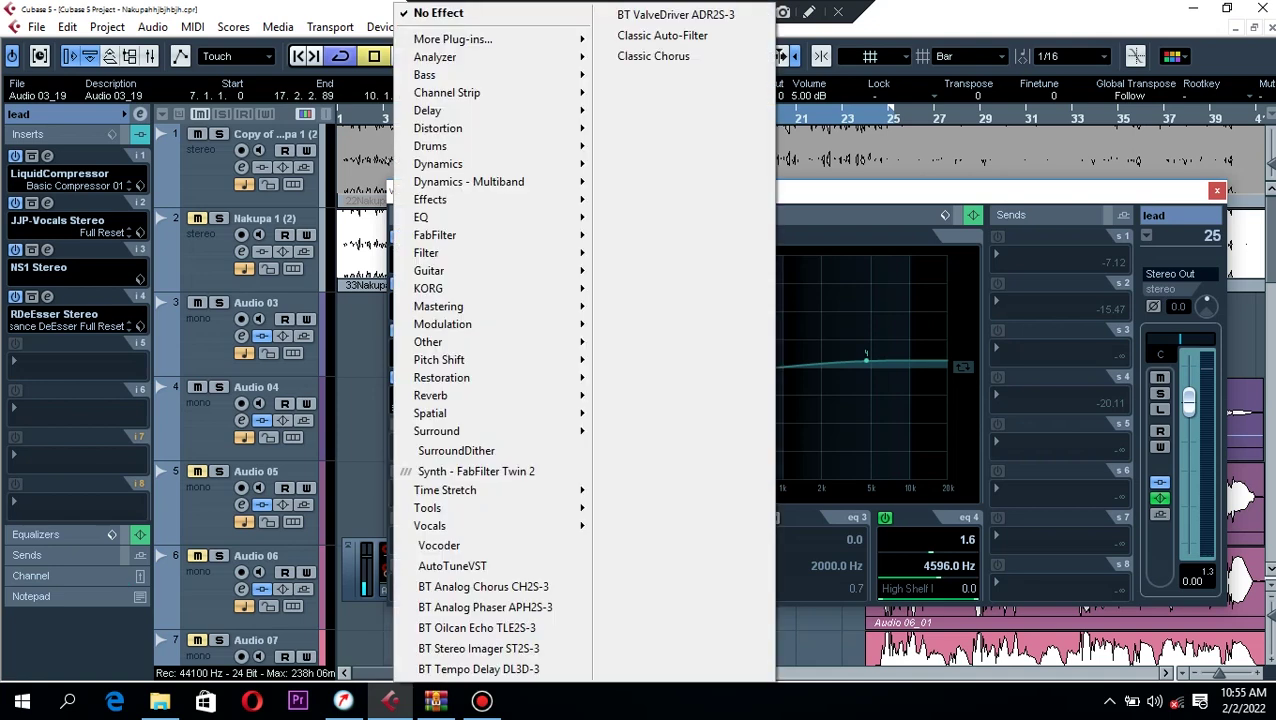
pyautogui.moveTo(500, 525)
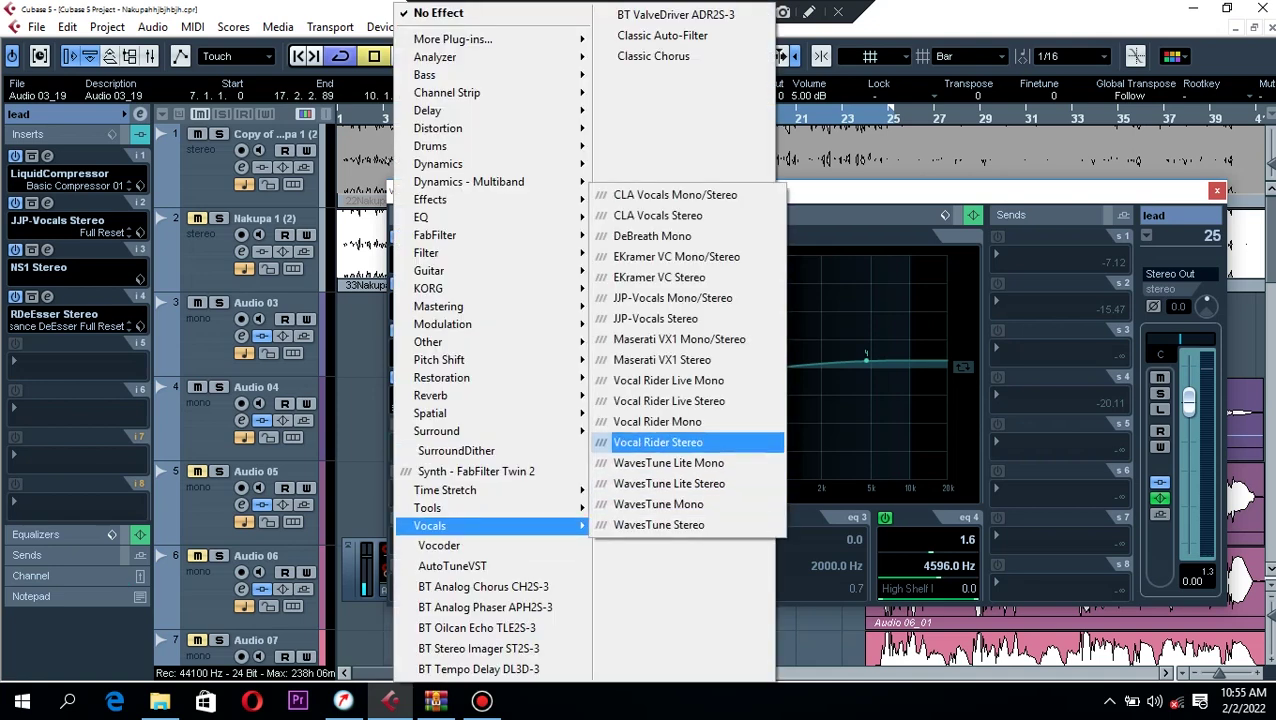
pyautogui.click(700, 400)
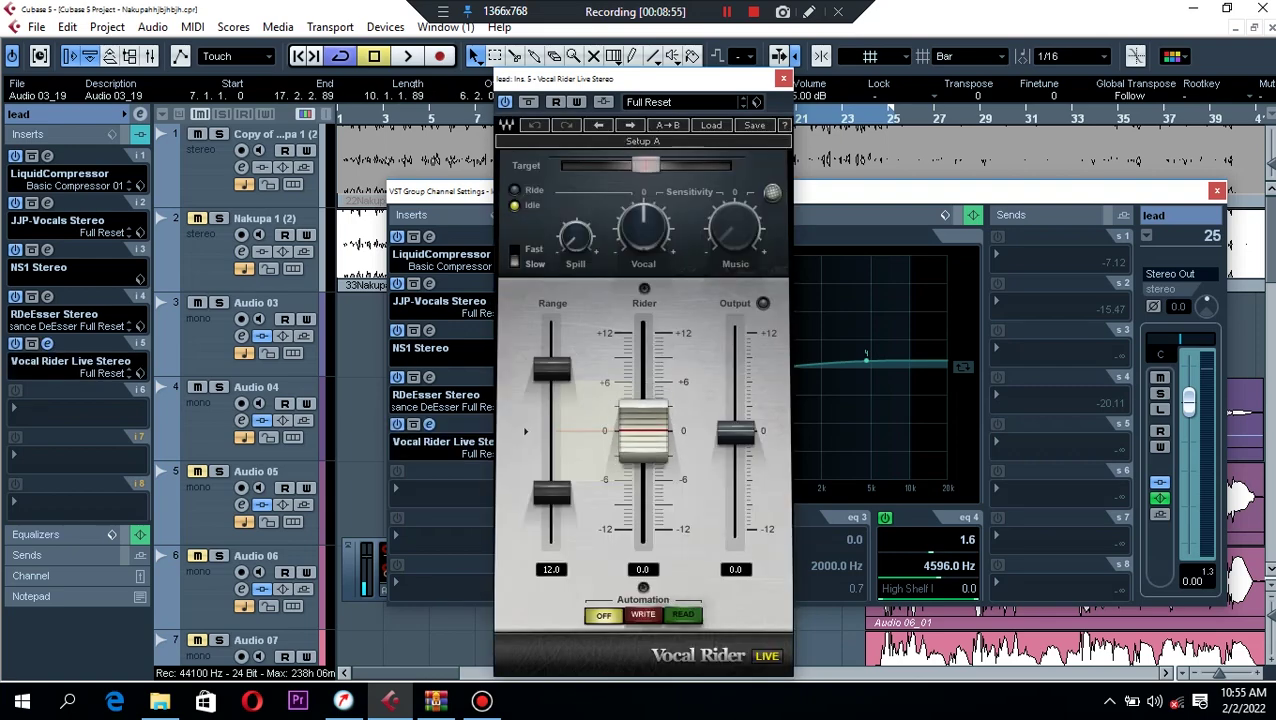
# Replace the plug-in in the lead group's fifth insert slot with CLA Vocals Stereo from the Vocals plug-ins.
pyautogui.click(443, 441)
pyautogui.moveTo(500, 525)
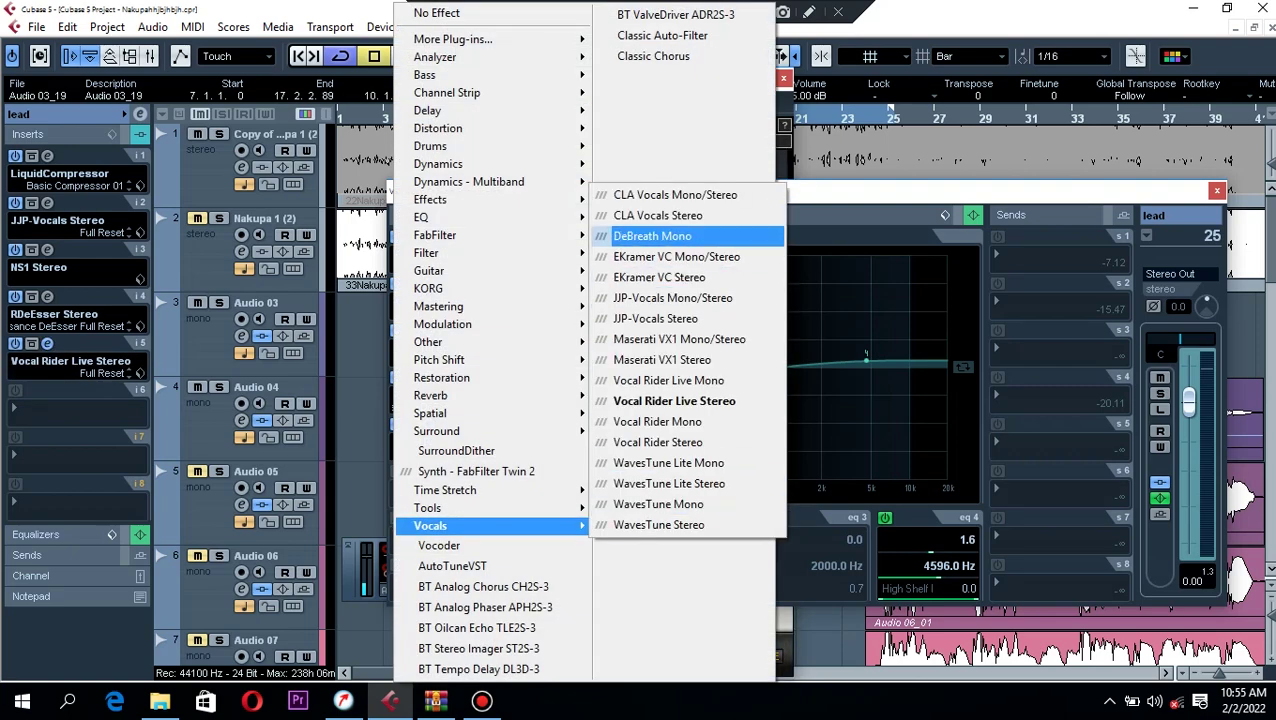
pyautogui.press('Return')
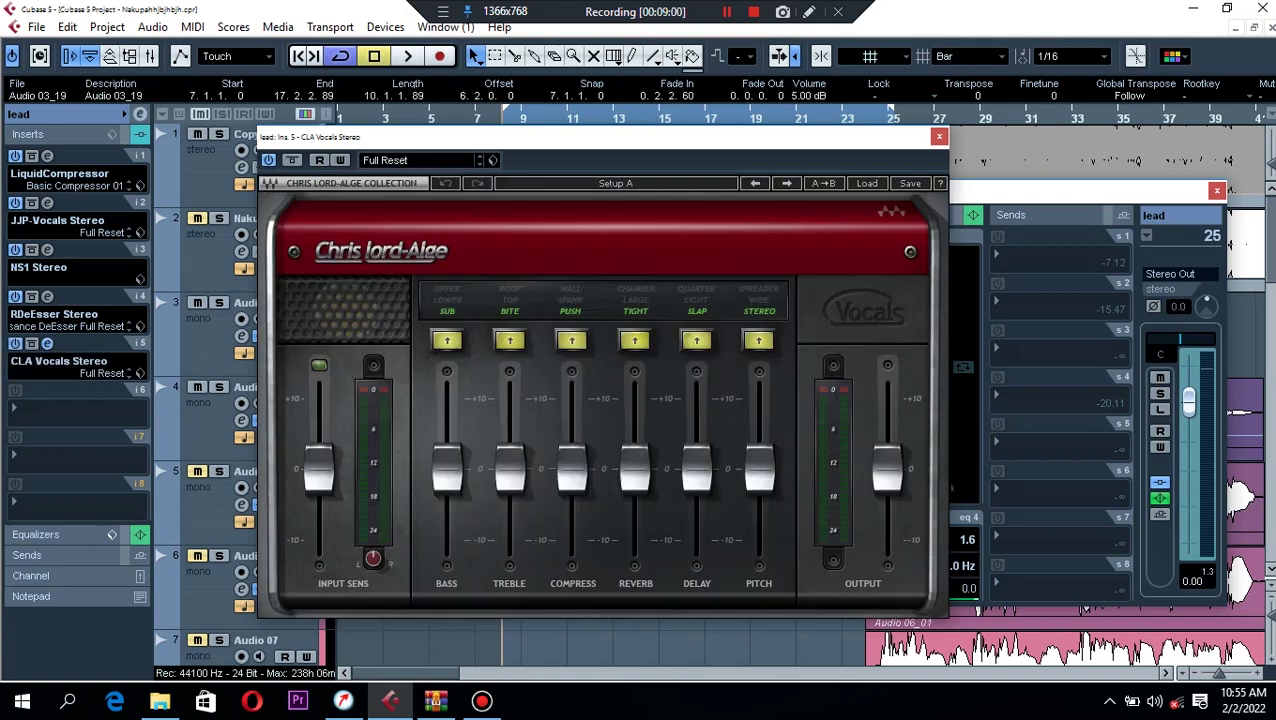
# Switch off Treble, Compress and Reverb in CLA Vocals, set Delay to Quarter, and lower the Bass fader slightly.
pyautogui.click(510, 341)
pyautogui.click(572, 341)
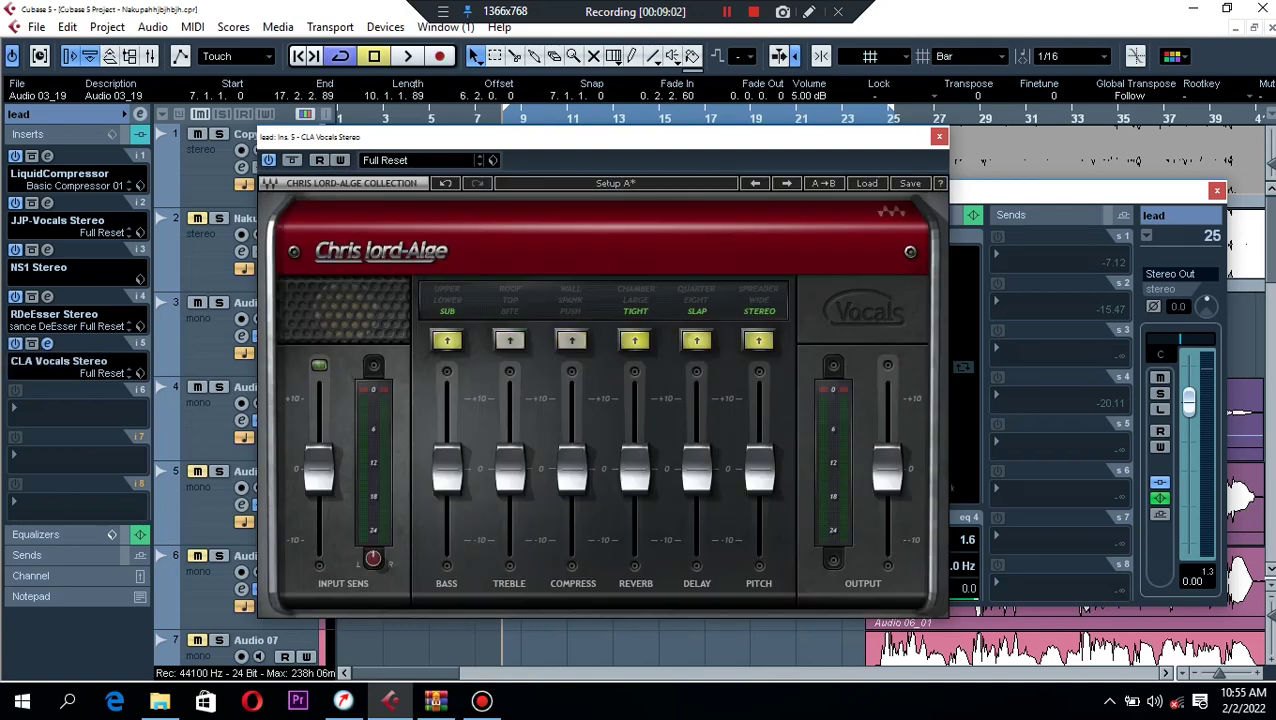
pyautogui.click(634, 341)
pyautogui.moveTo(447, 470); pyautogui.dragTo(447, 490)
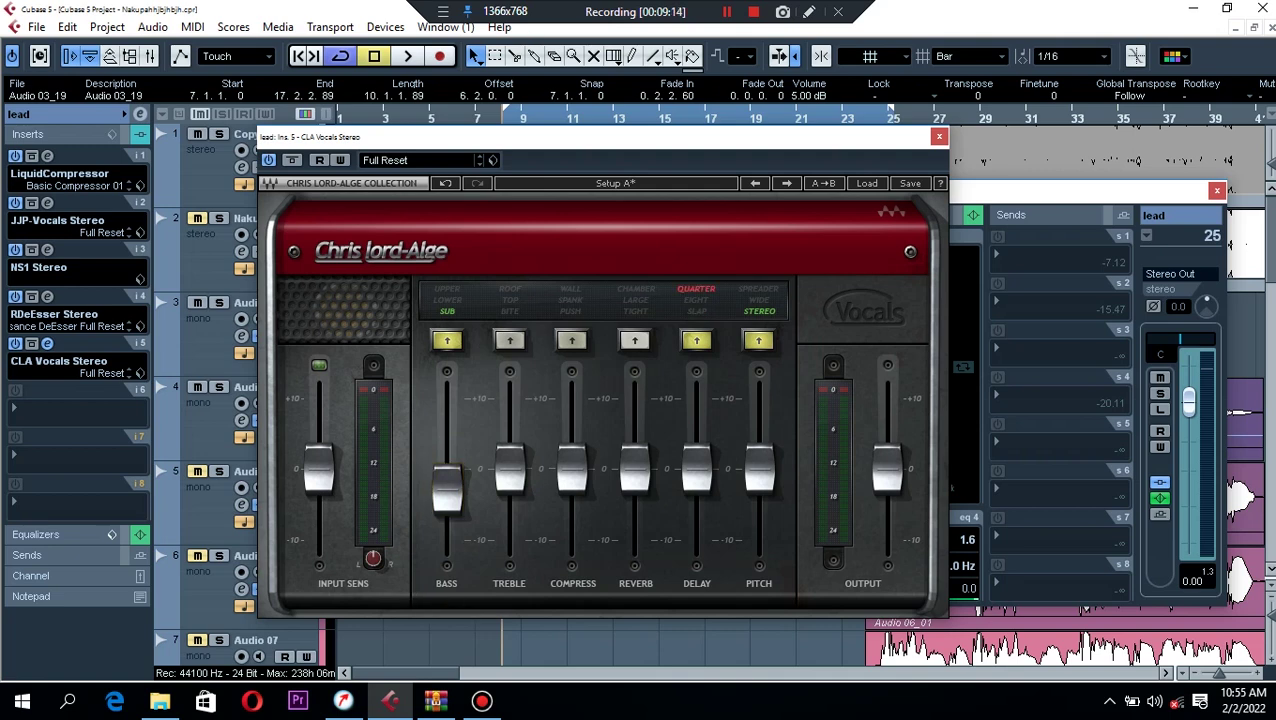
# Set the CLA Vocals Delay level to 1.0 and the Pitch level to -2.0 while auditioning the vocal.
pyautogui.press('space')
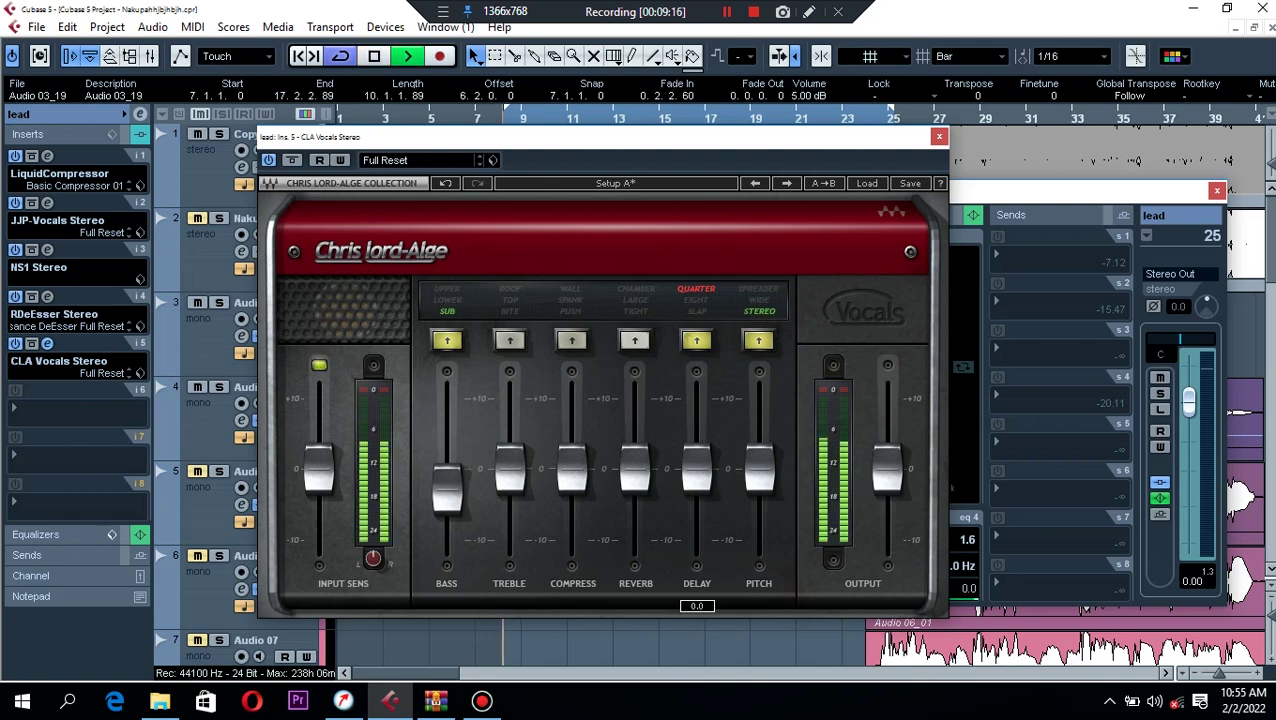
pyautogui.moveTo(697, 467); pyautogui.dragTo(697, 458)
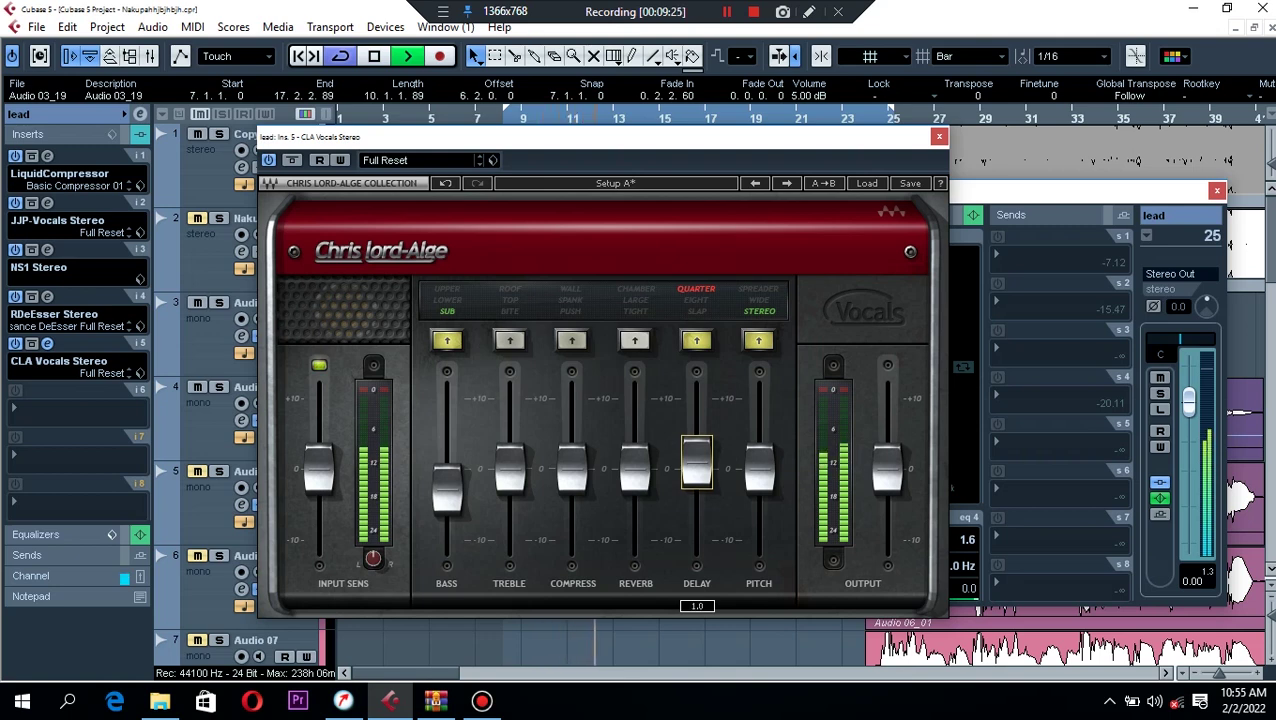
pyautogui.press('space')
pyautogui.moveTo(759, 468); pyautogui.dragTo(759, 483)
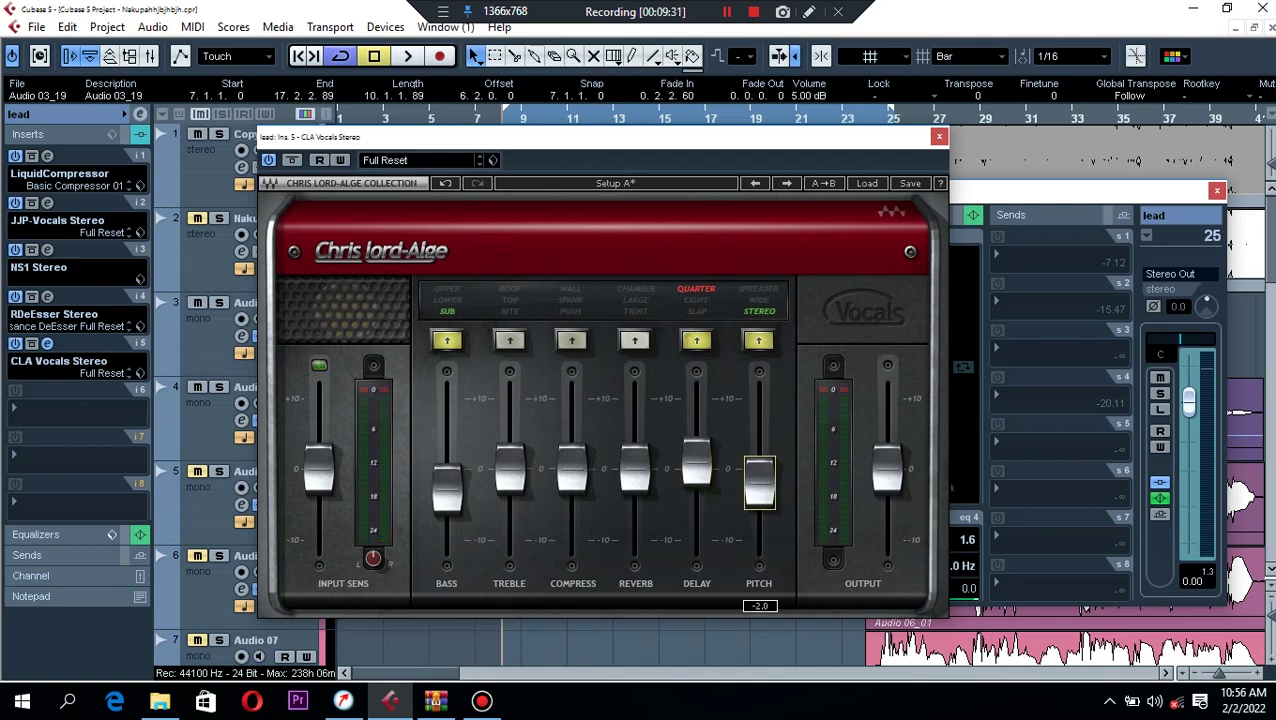
pyautogui.press('space')
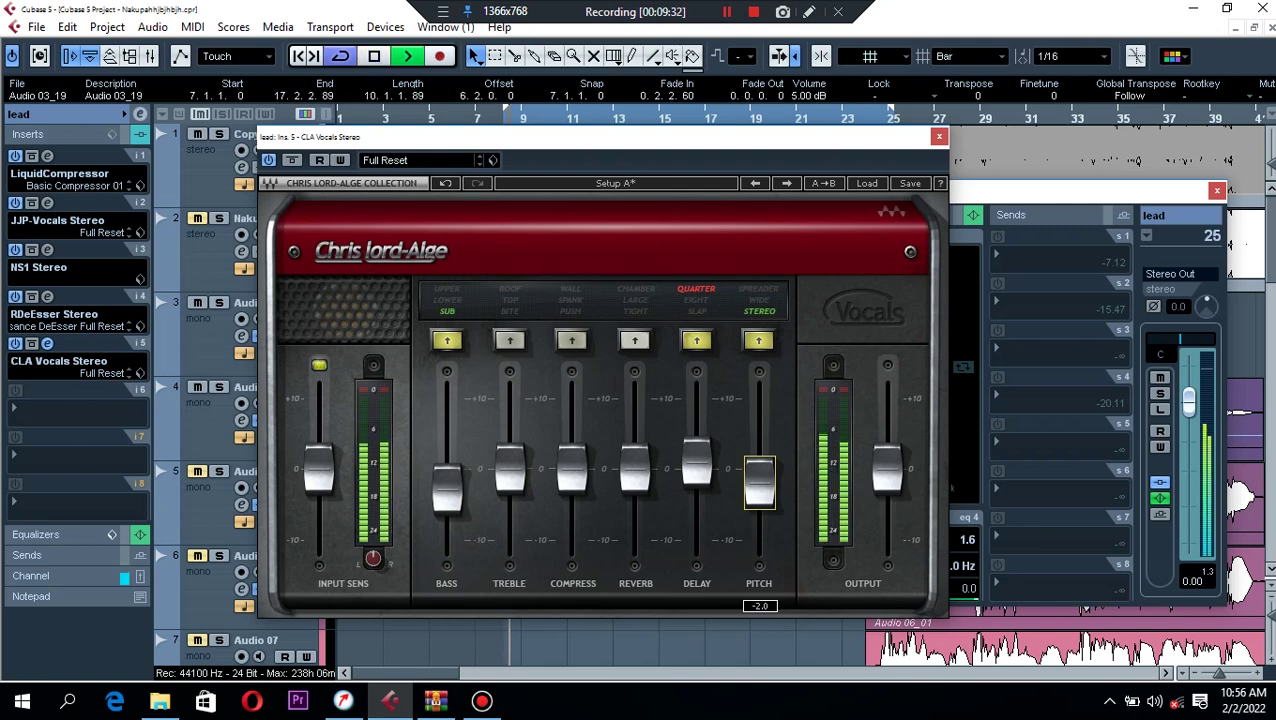
pyautogui.moveTo(759, 483)
pyautogui.mouseDown()
pyautogui.moveTo(759, 398)
pyautogui.moveTo(759, 540)
pyautogui.moveTo(759, 397)
pyautogui.moveTo(759, 481)
pyautogui.mouseUp()
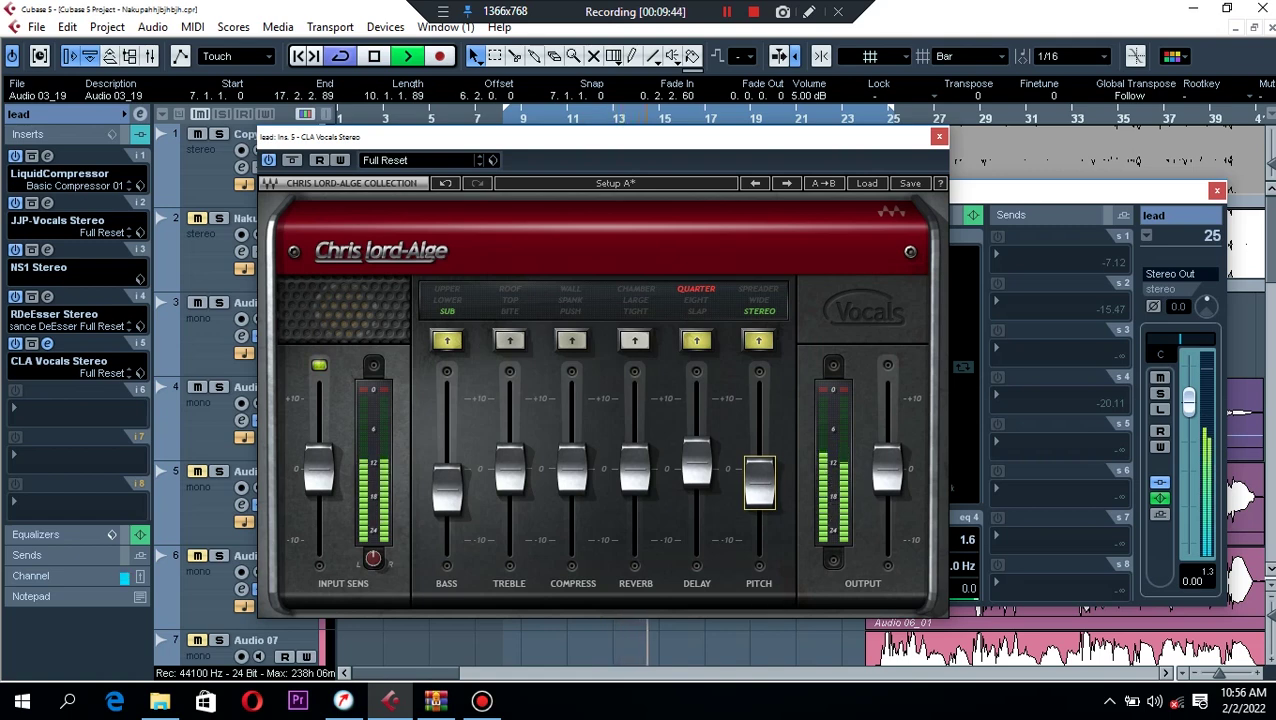
# Compare the vocal with CLA Vocals bypassed and active, leave it active, and close its window.
pyautogui.click(268, 160)
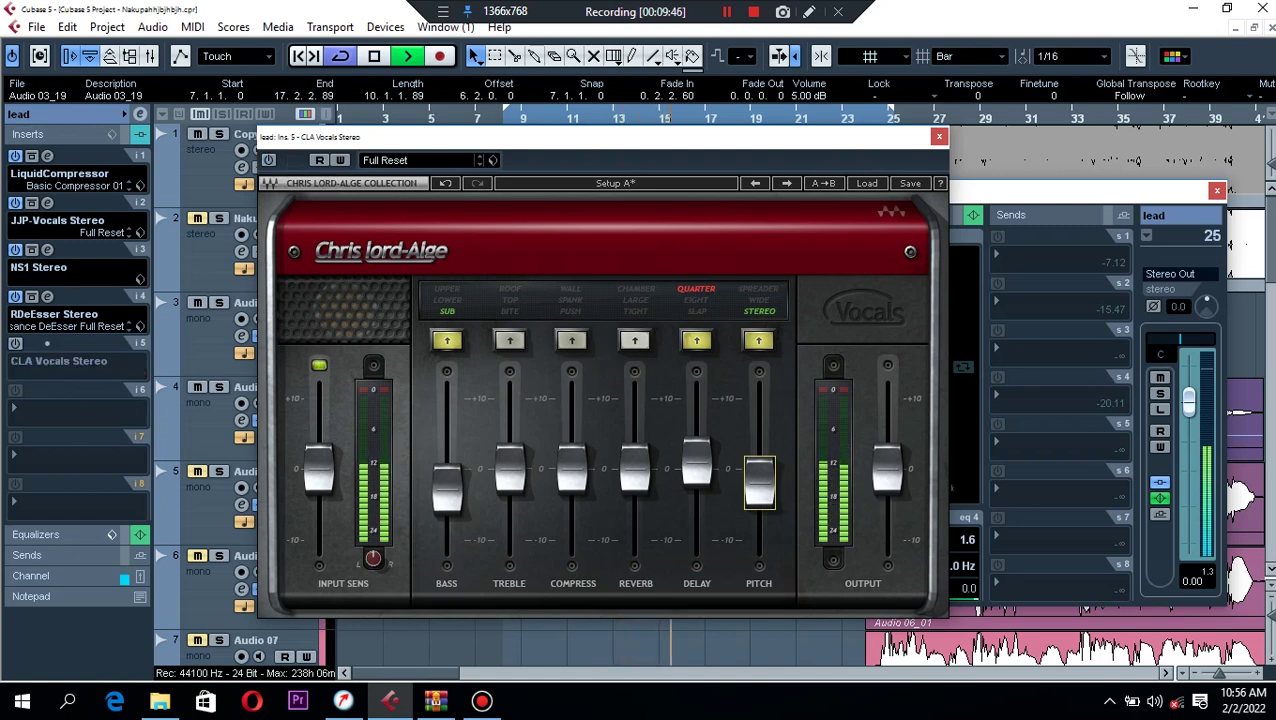
pyautogui.press('space')
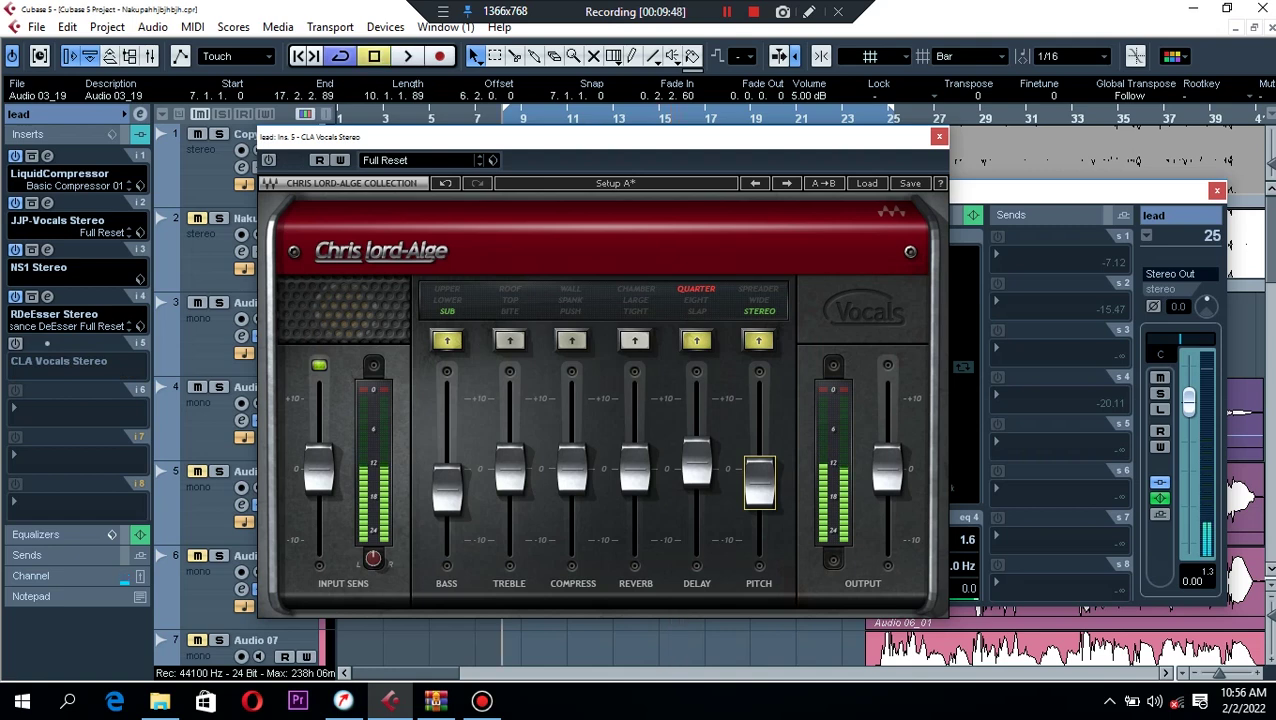
pyautogui.press('space')
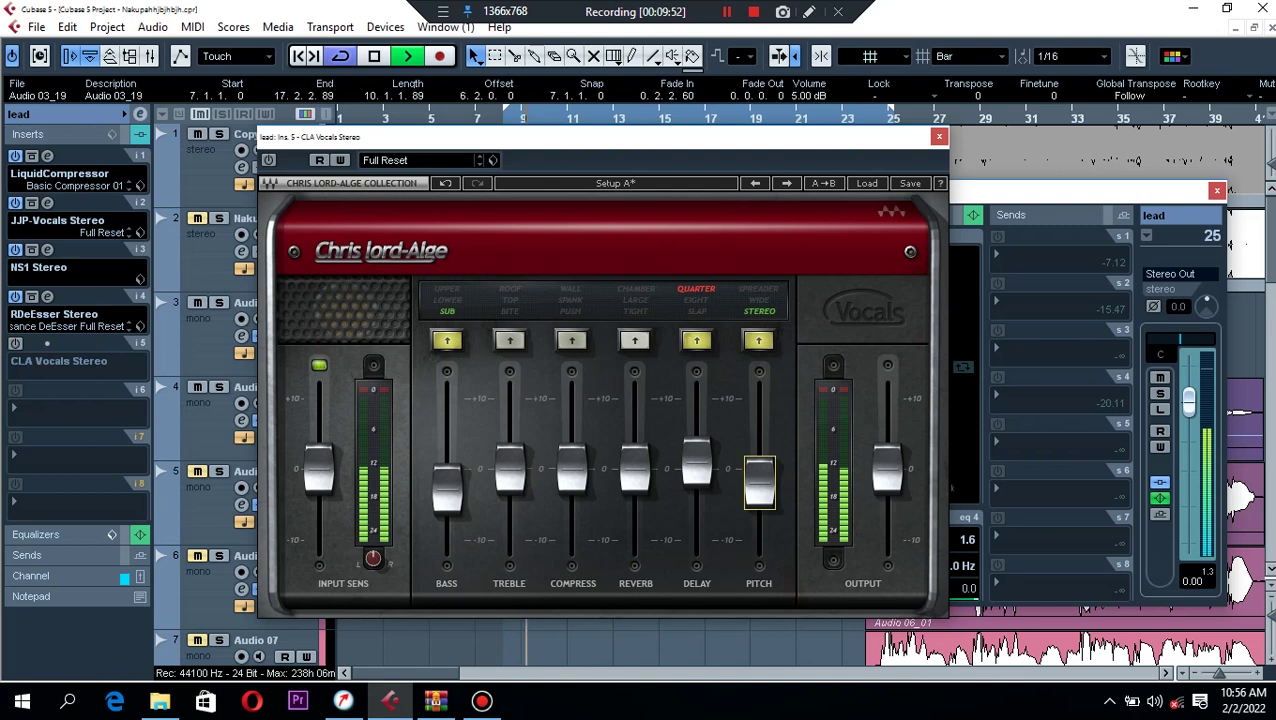
pyautogui.press('space')
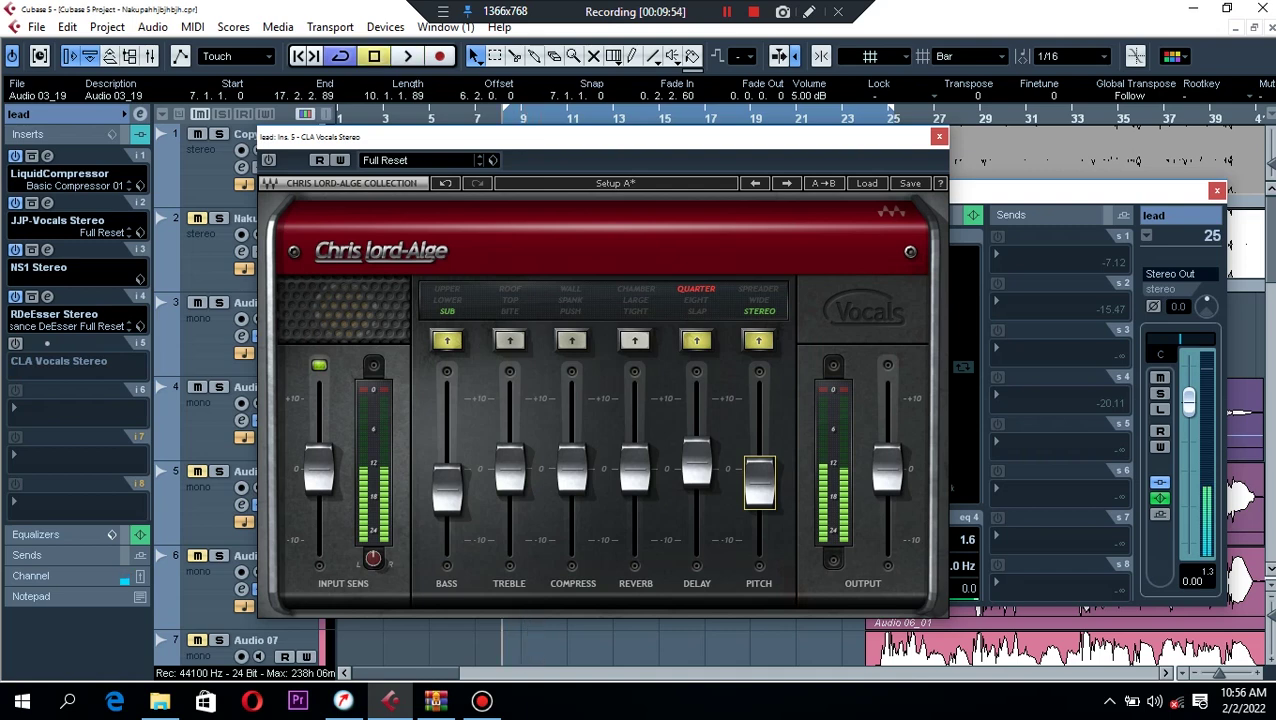
pyautogui.press('space')
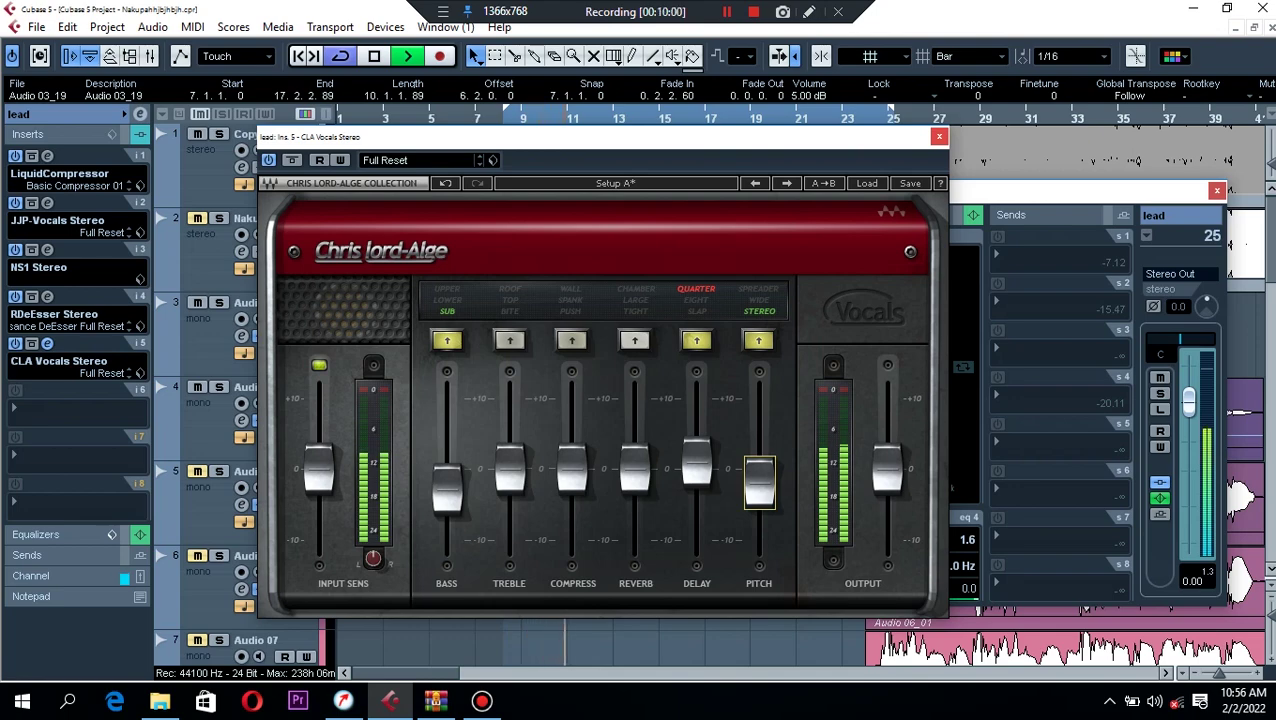
pyautogui.click(939, 136)
pyautogui.press('space')
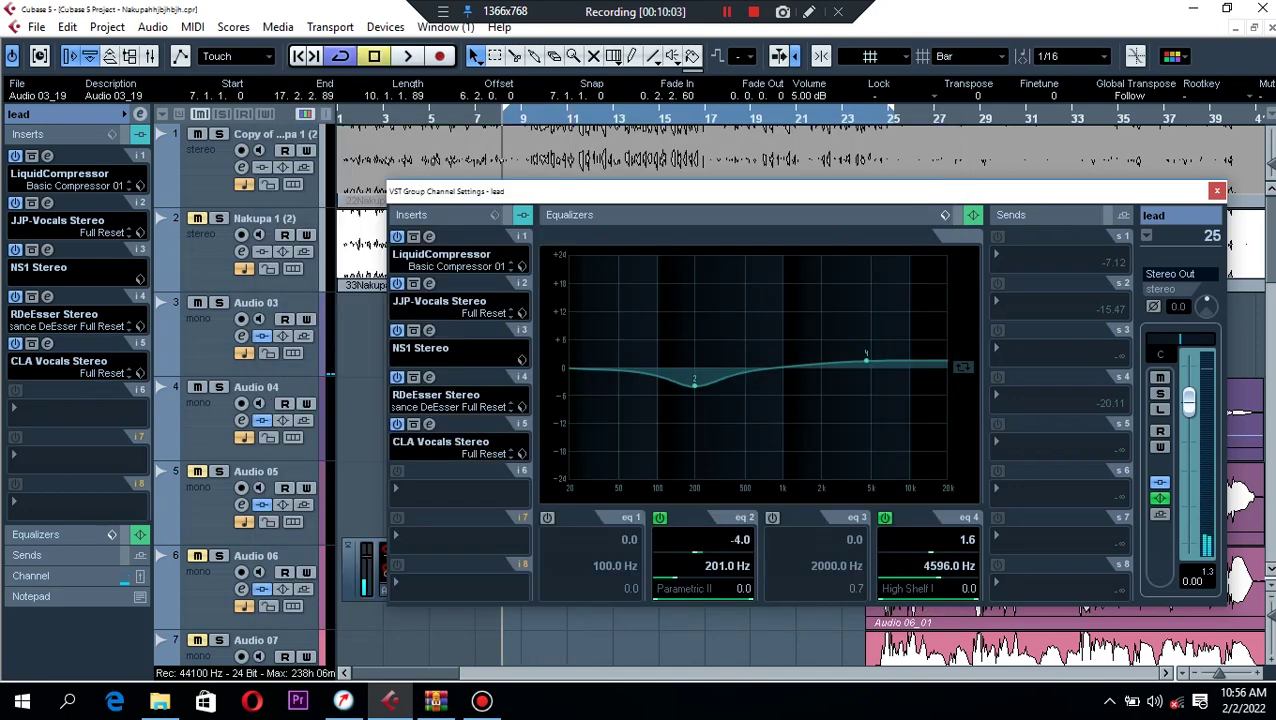
# Insert FabFilter Pro-L 2 from the Dynamics plug-ins in the lead group's eighth insert slot and close its window.
pyautogui.click(460, 588)
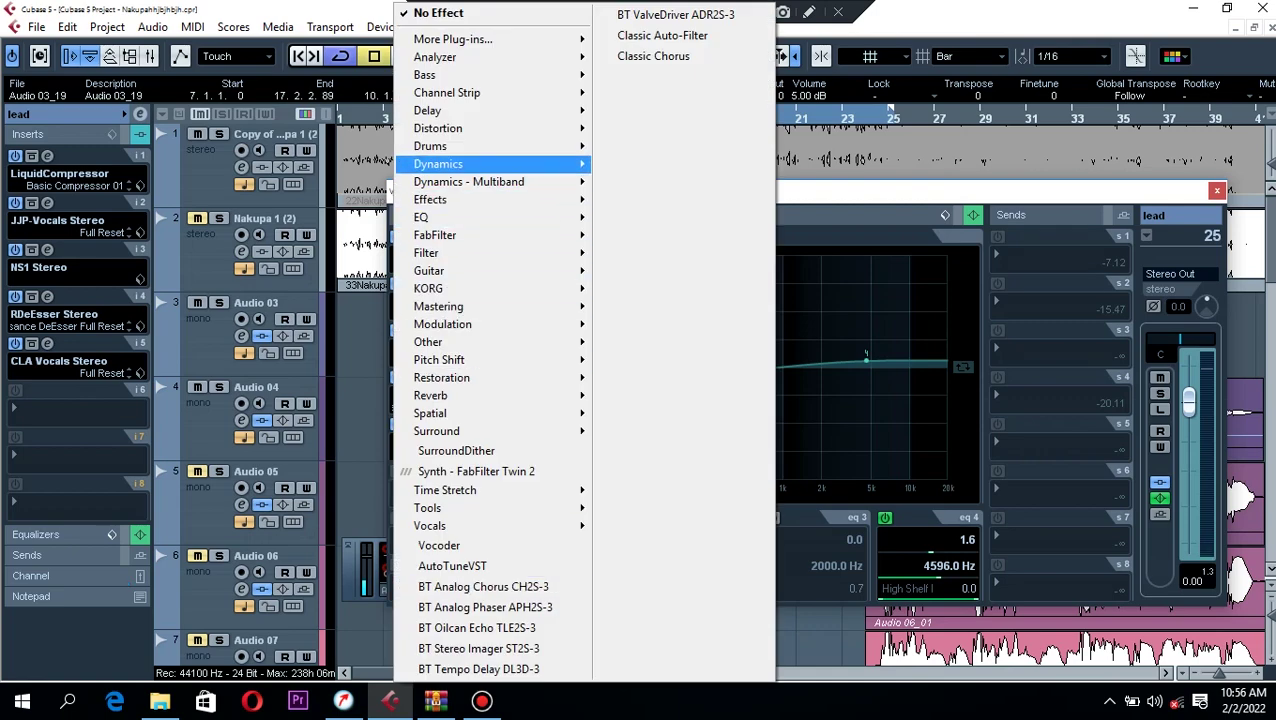
pyautogui.moveTo(480, 164)
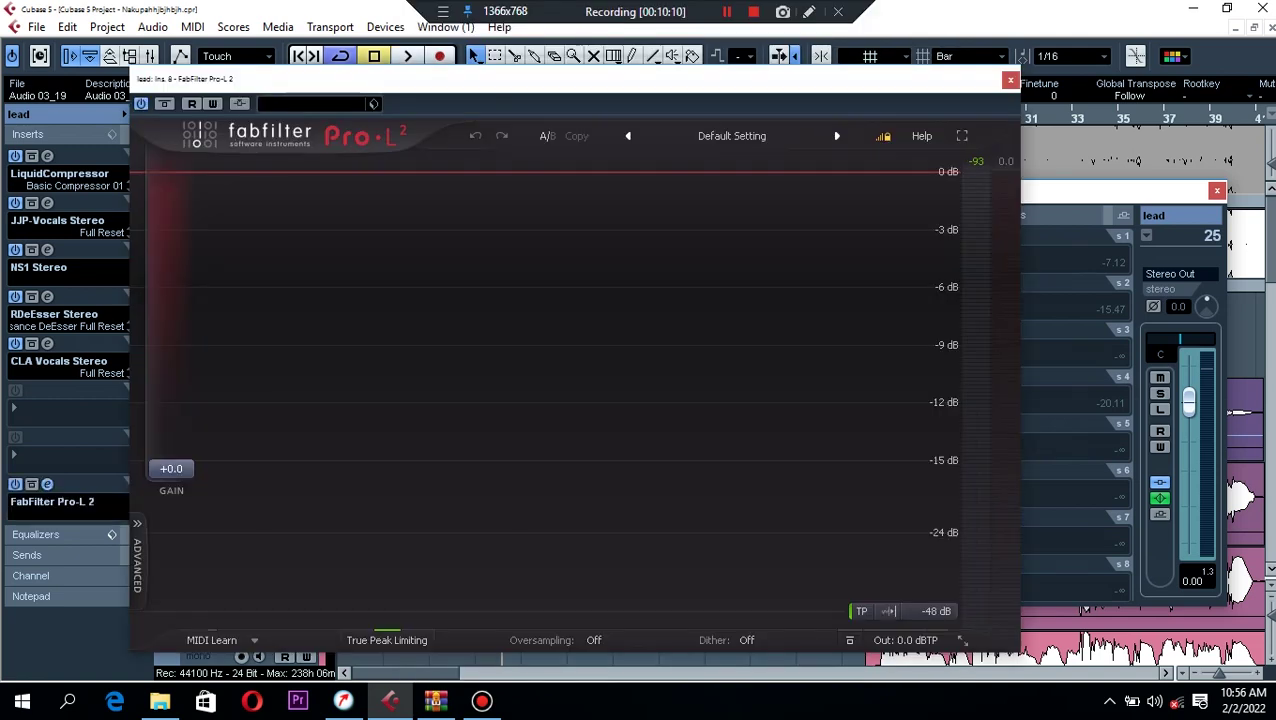
pyautogui.click(1010, 79)
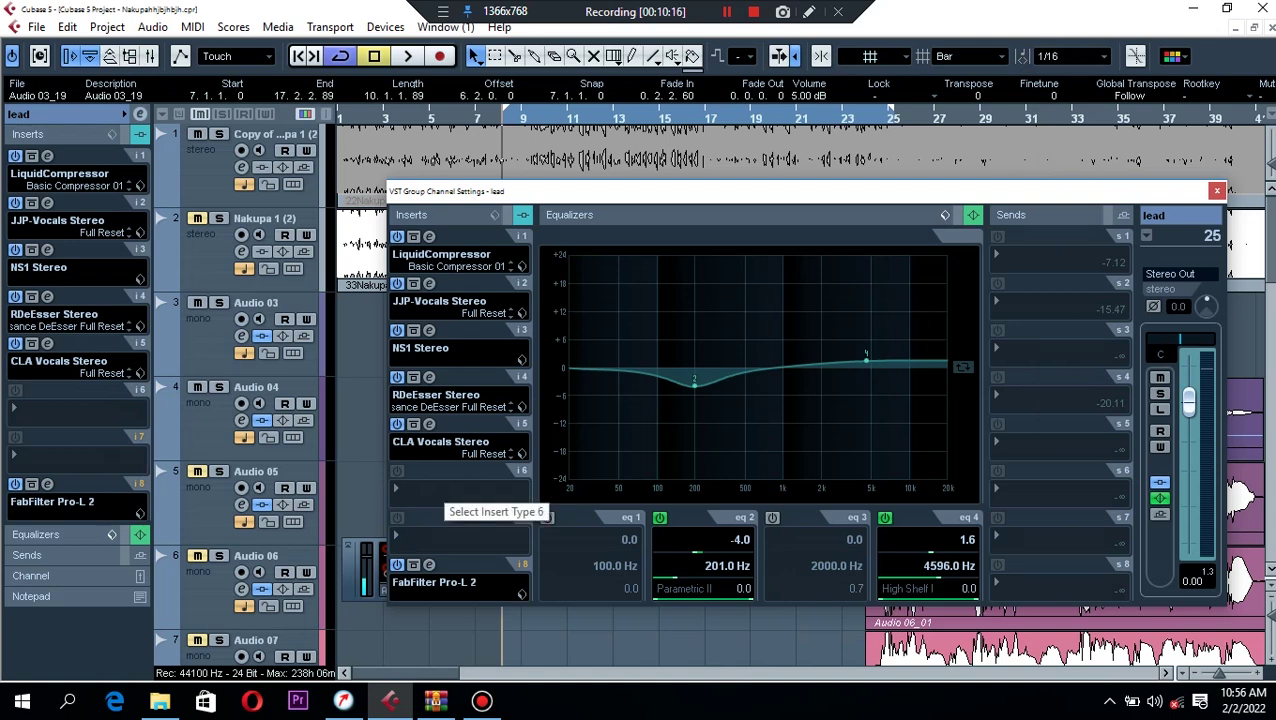
# Insert Reverb A from the Reverb plug-ins in the lead group's sixth insert slot and load its Ice preset.
pyautogui.click(455, 489)
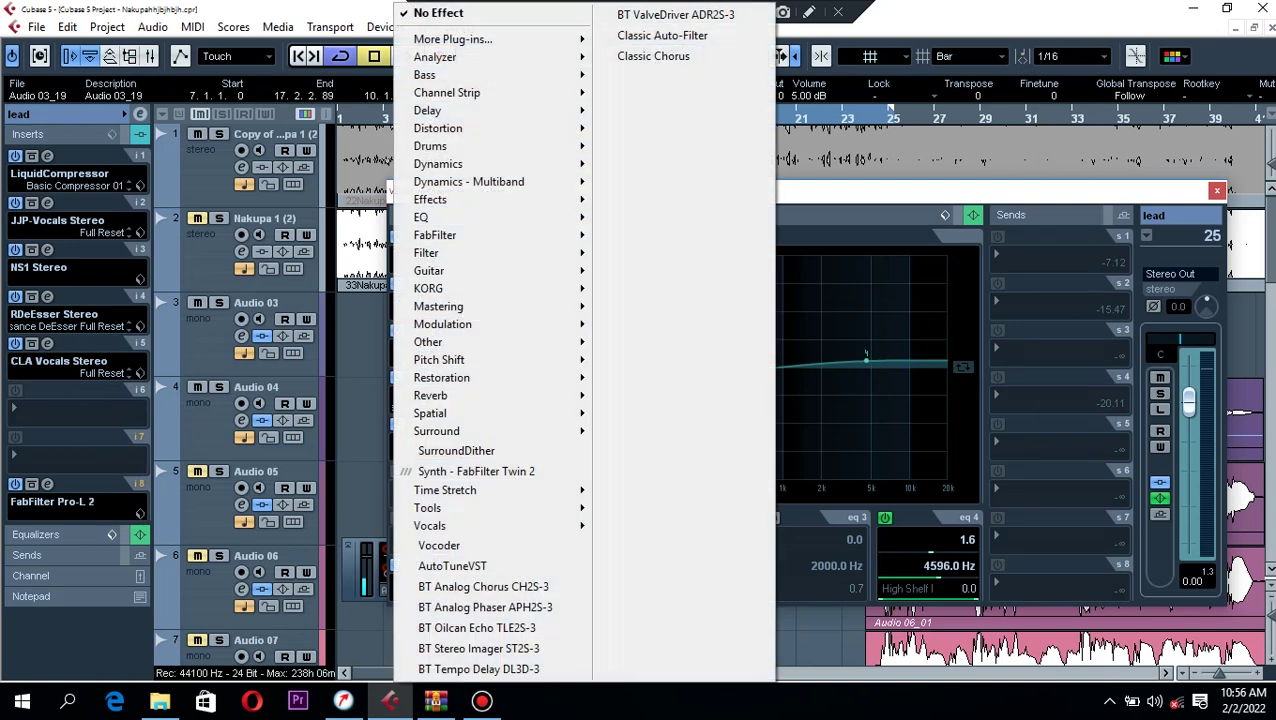
pyautogui.moveTo(470, 395)
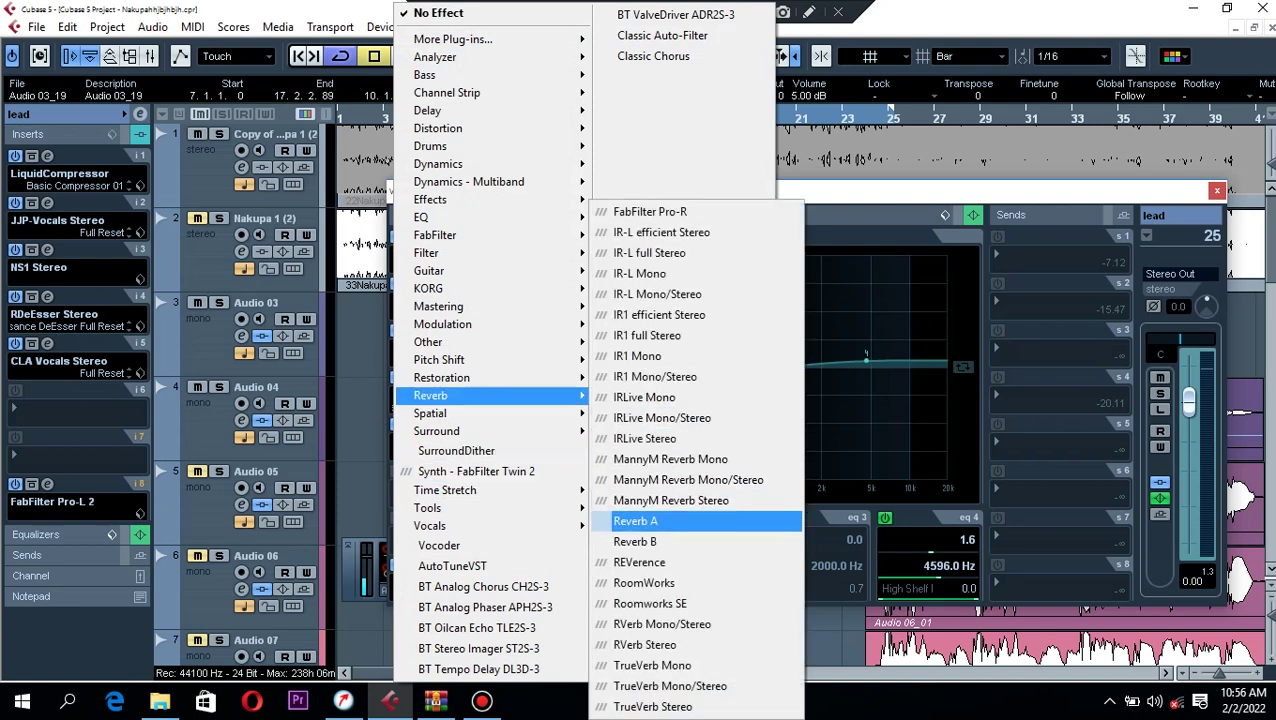
pyautogui.click(640, 521)
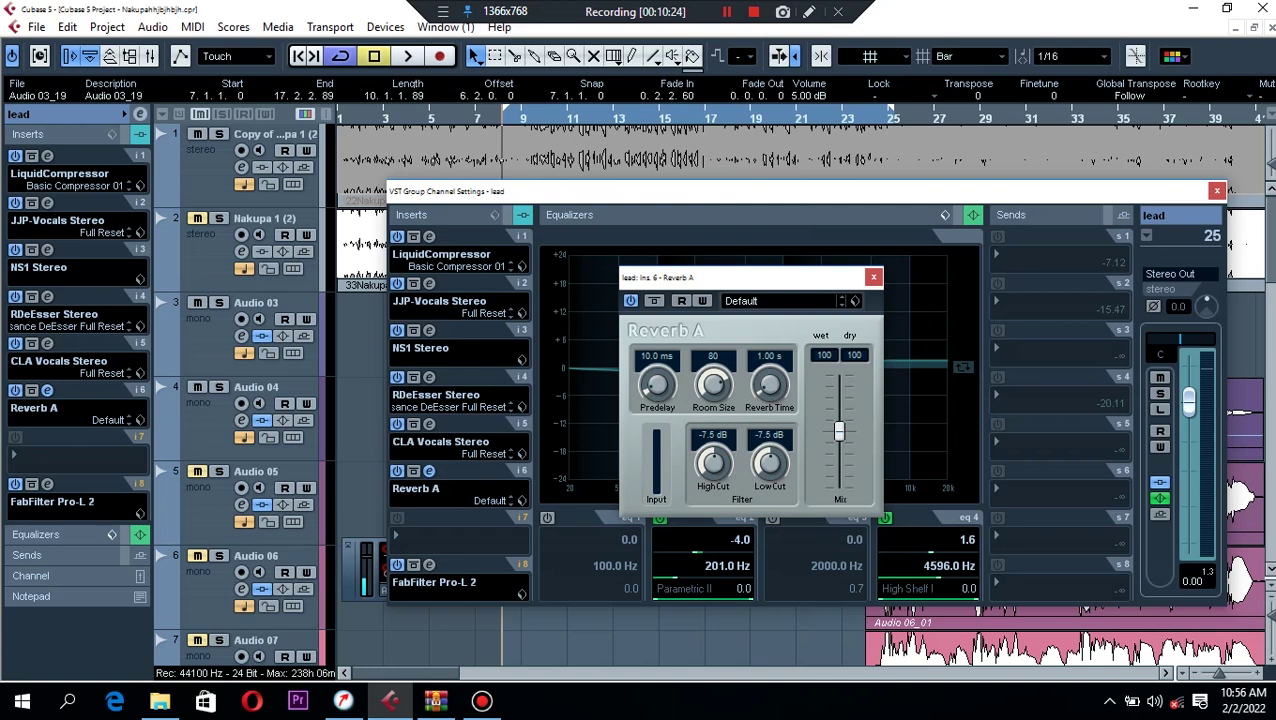
pyautogui.click(760, 300)
pyautogui.click(768, 403)
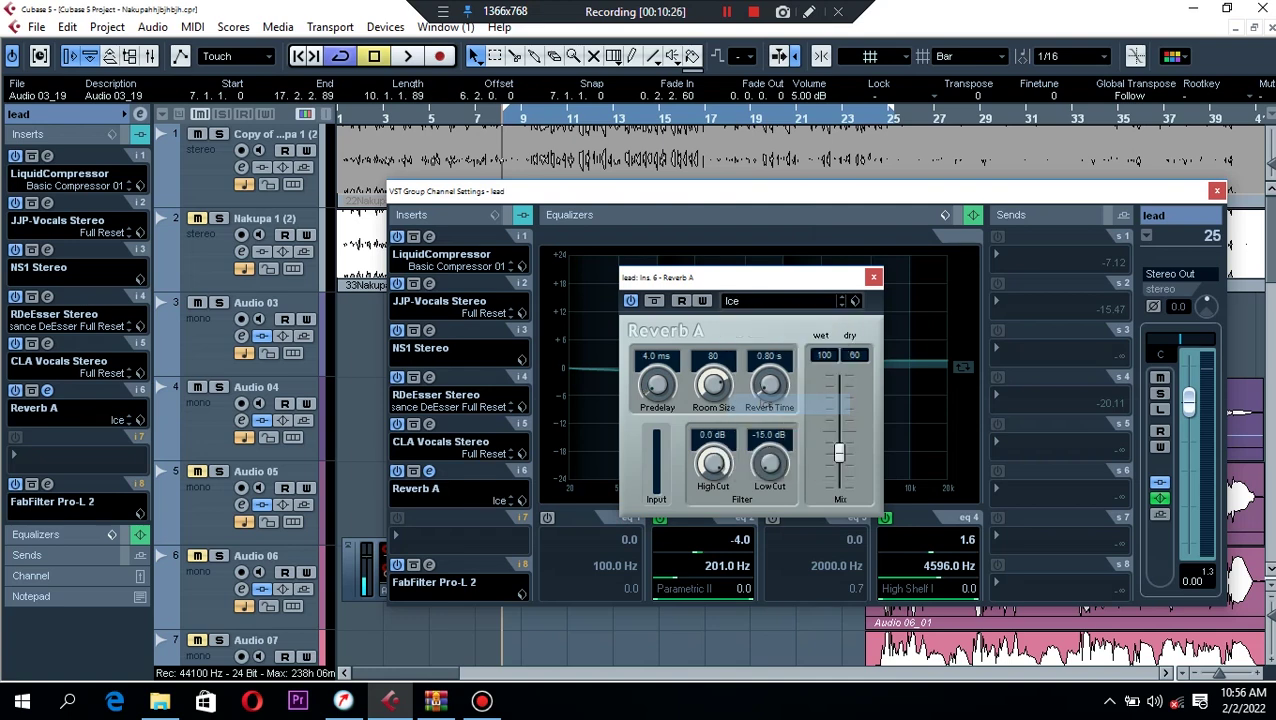
# Set the Reverb A mix to 20 wet and 100 dry while auditioning the vocal.
pyautogui.press('space')
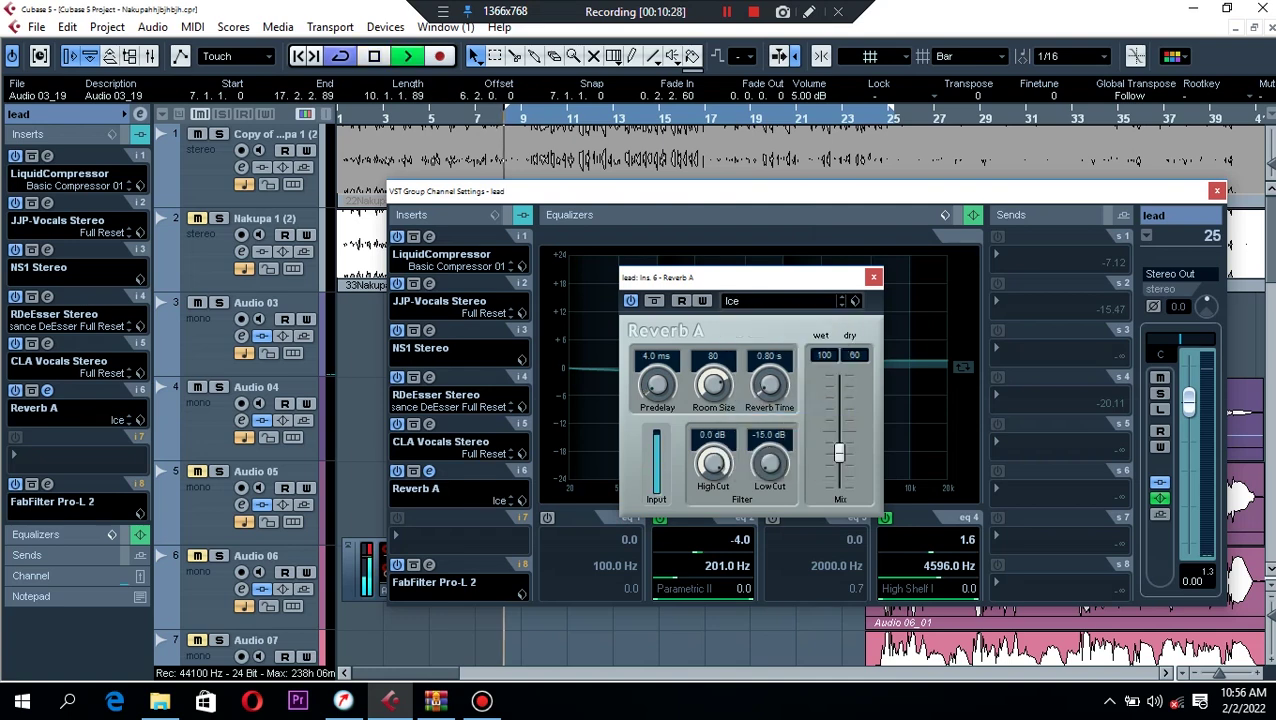
pyautogui.moveTo(839, 449); pyautogui.dragTo(839, 386)
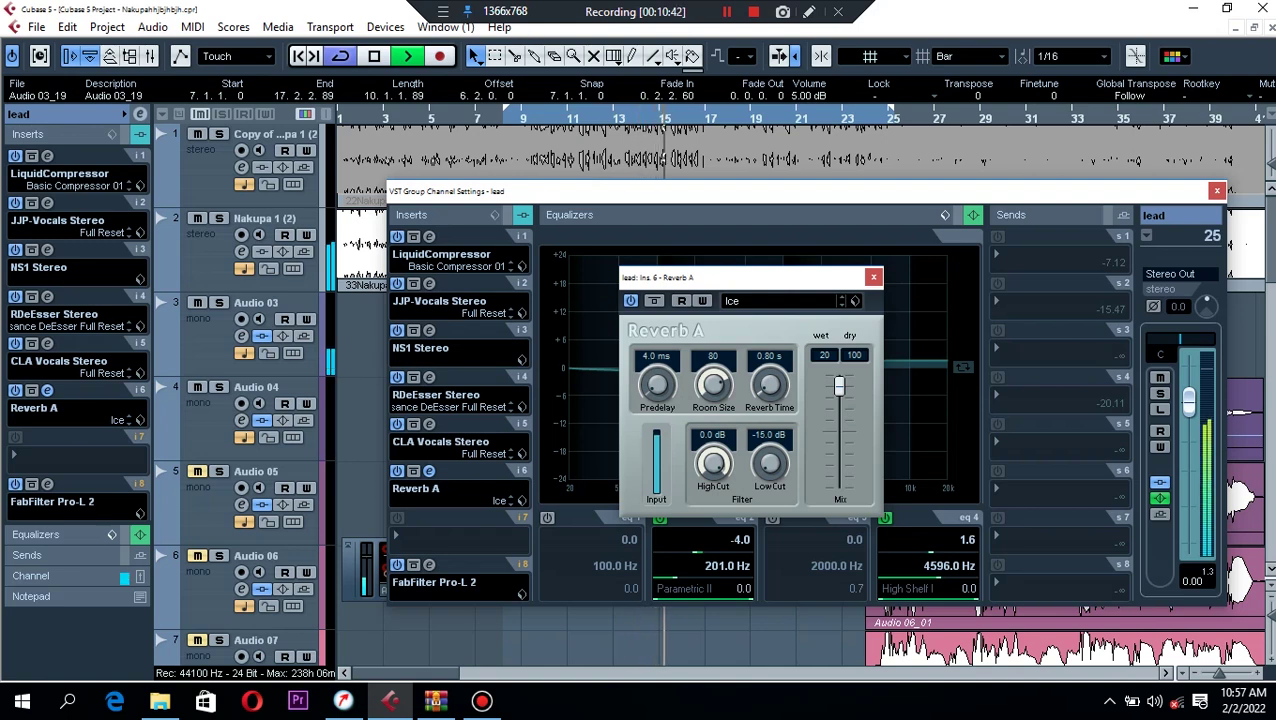
pyautogui.press('space')
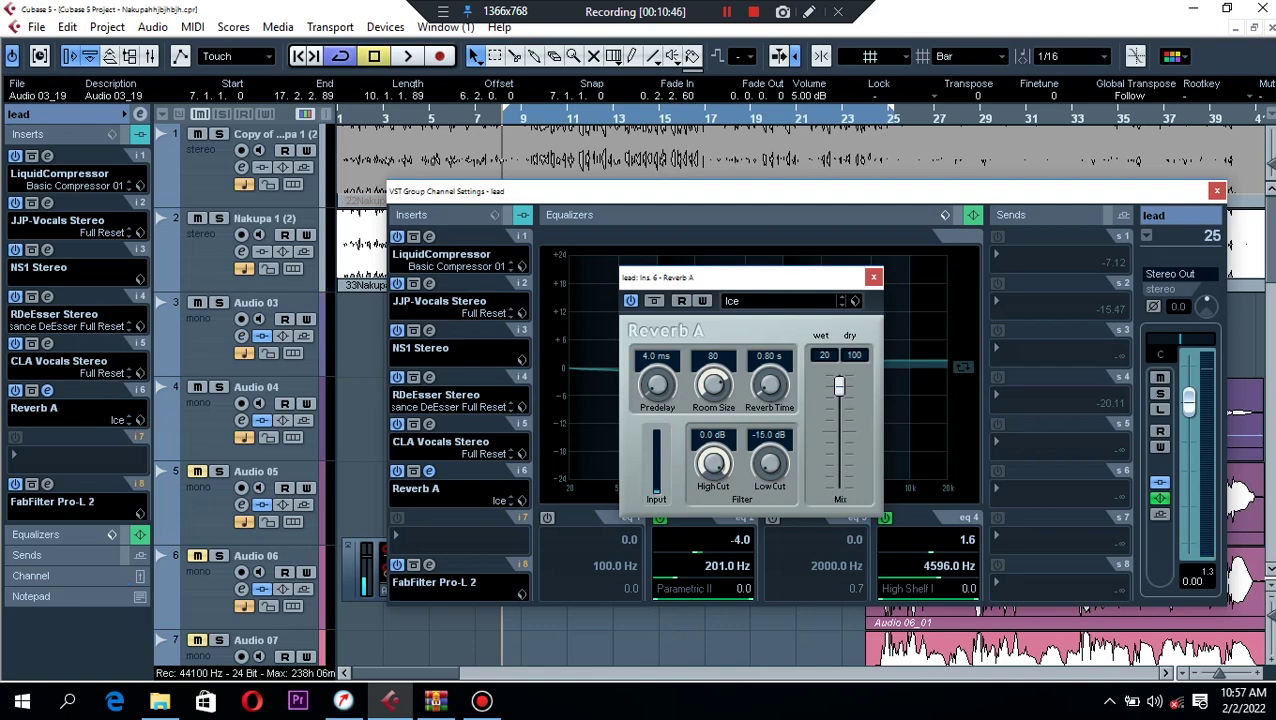
# Replace the plug-in in the lead group's sixth insert slot with RVerb Stereo from the Reverb plug-ins.
pyautogui.click(440, 489)
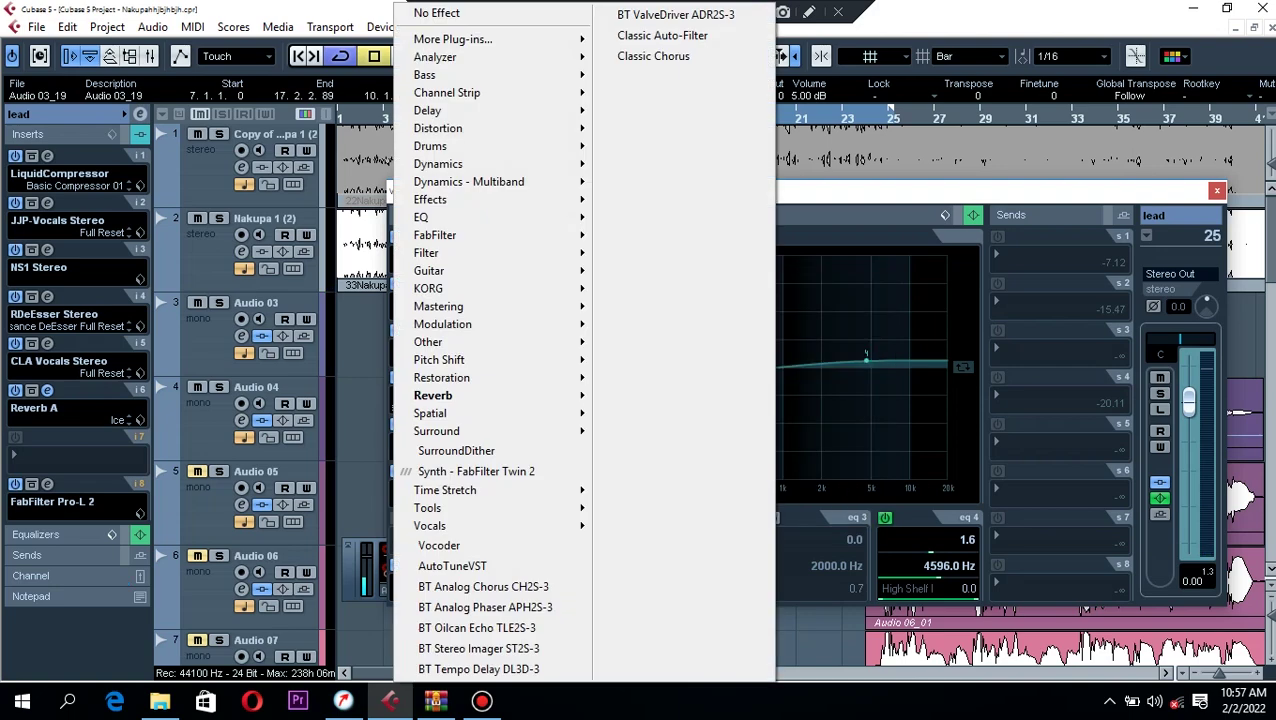
pyautogui.moveTo(480, 395)
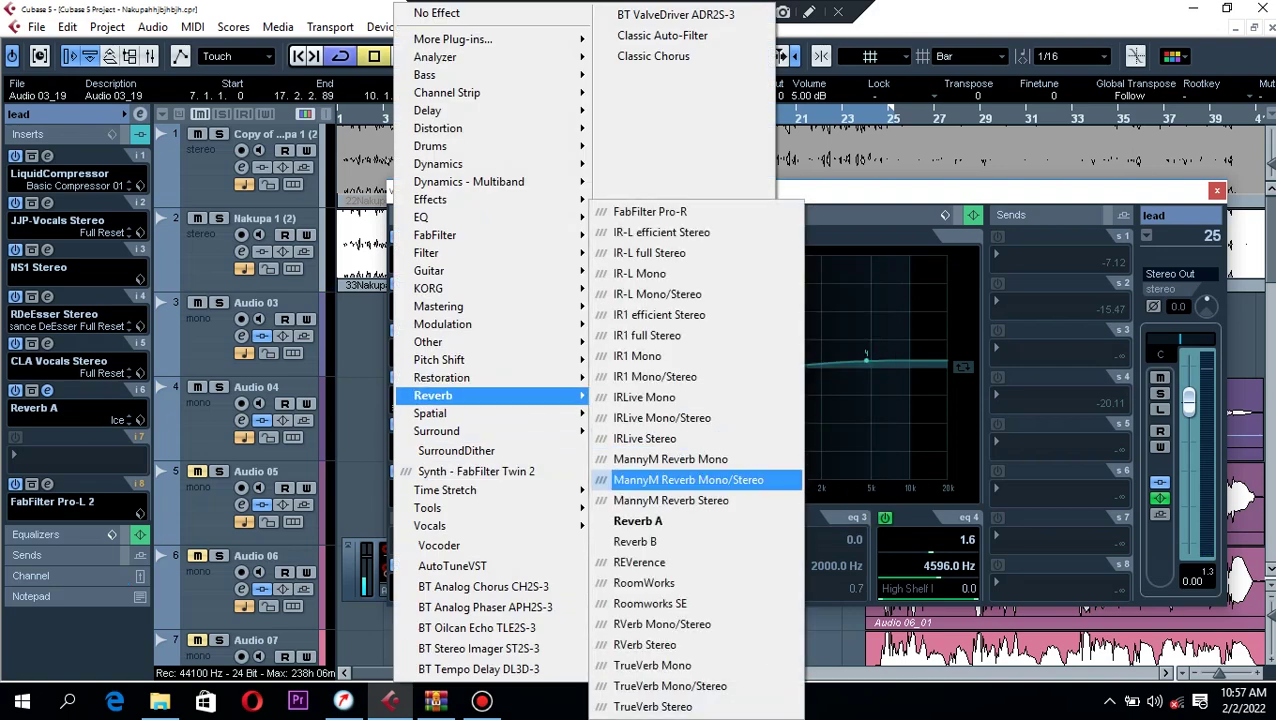
pyautogui.click(645, 644)
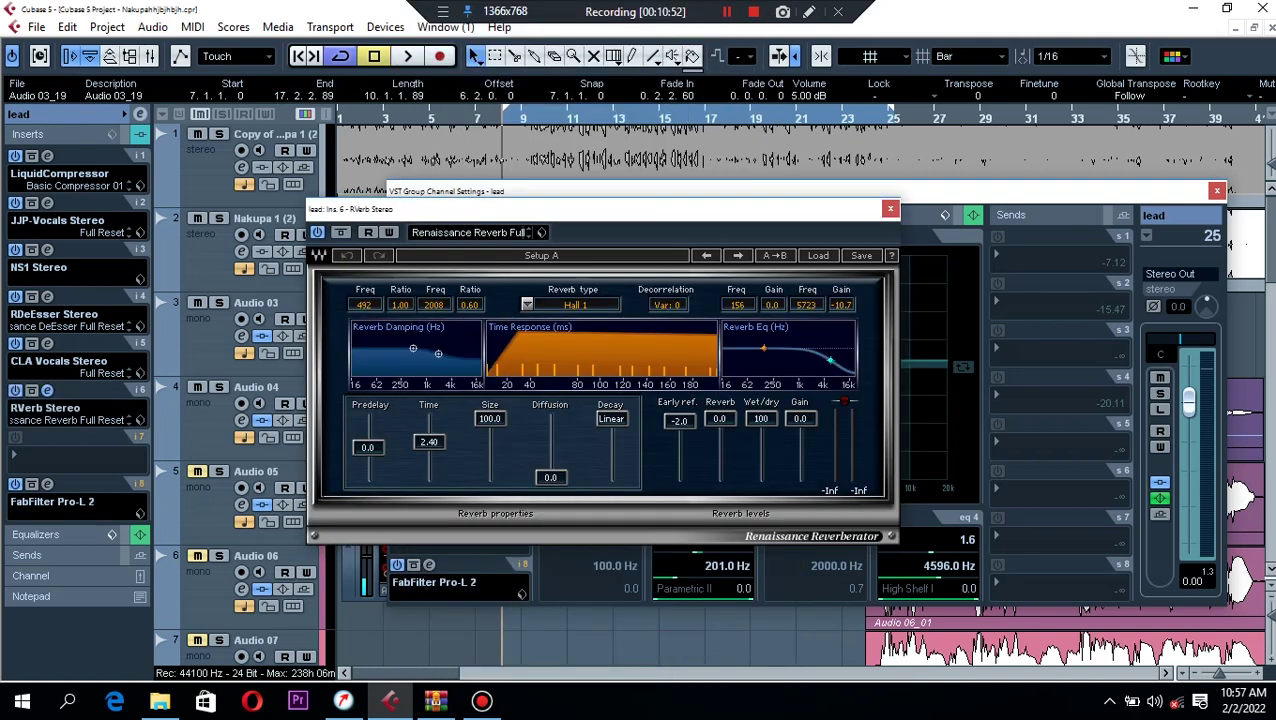
# Set the RVerb reverb time to 4 and the diffusion to 49.
pyautogui.doubleClick(429, 442)
pyautogui.write('4')
pyautogui.press('Return')
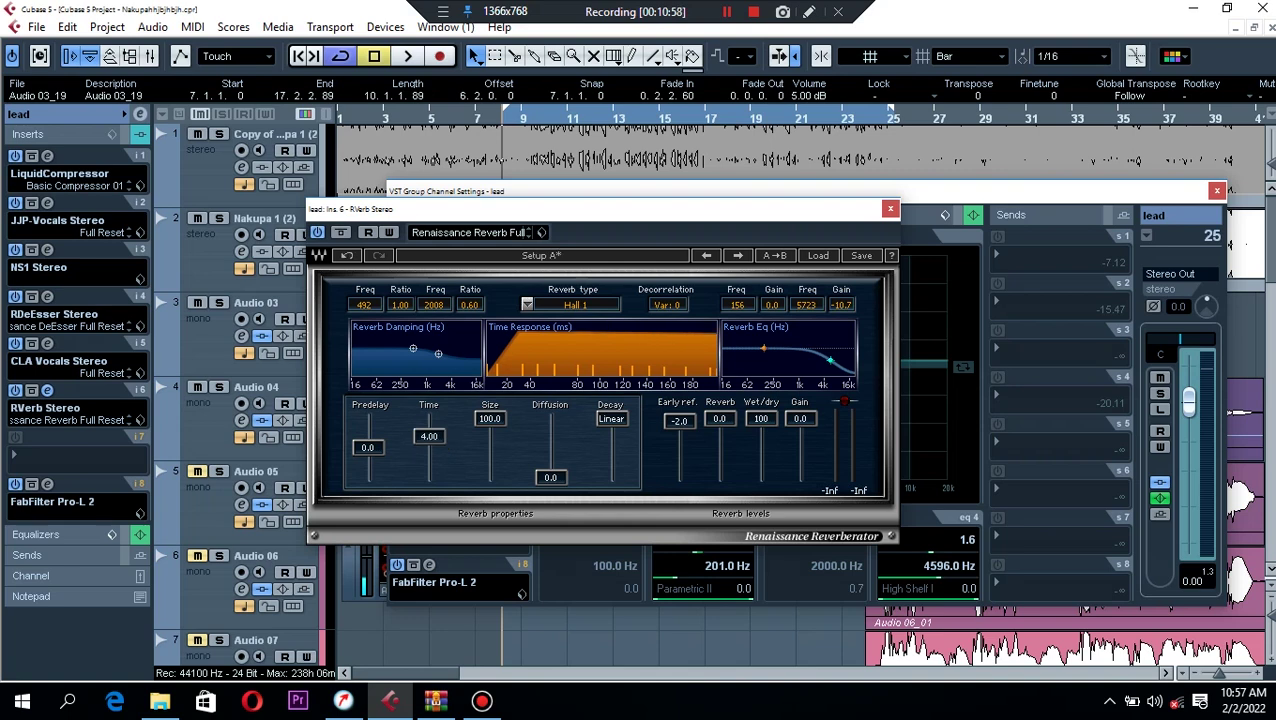
pyautogui.doubleClick(551, 478)
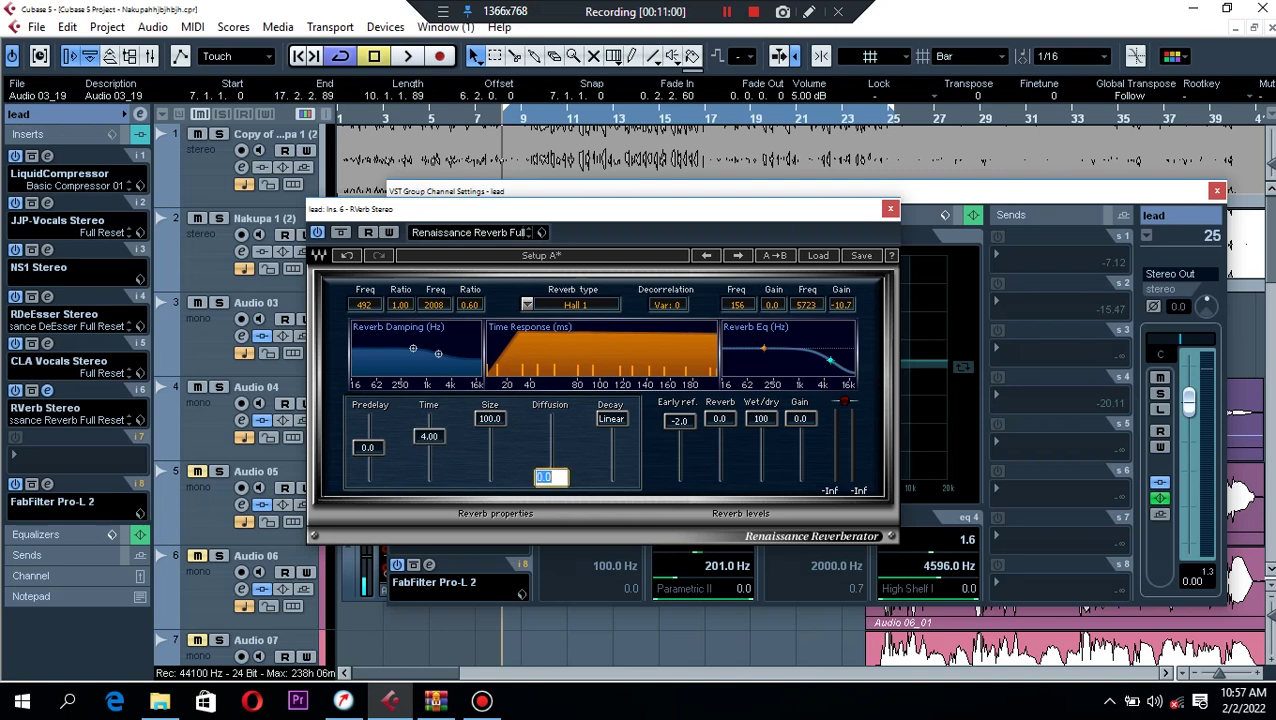
pyautogui.write('49')
pyautogui.press('Return')
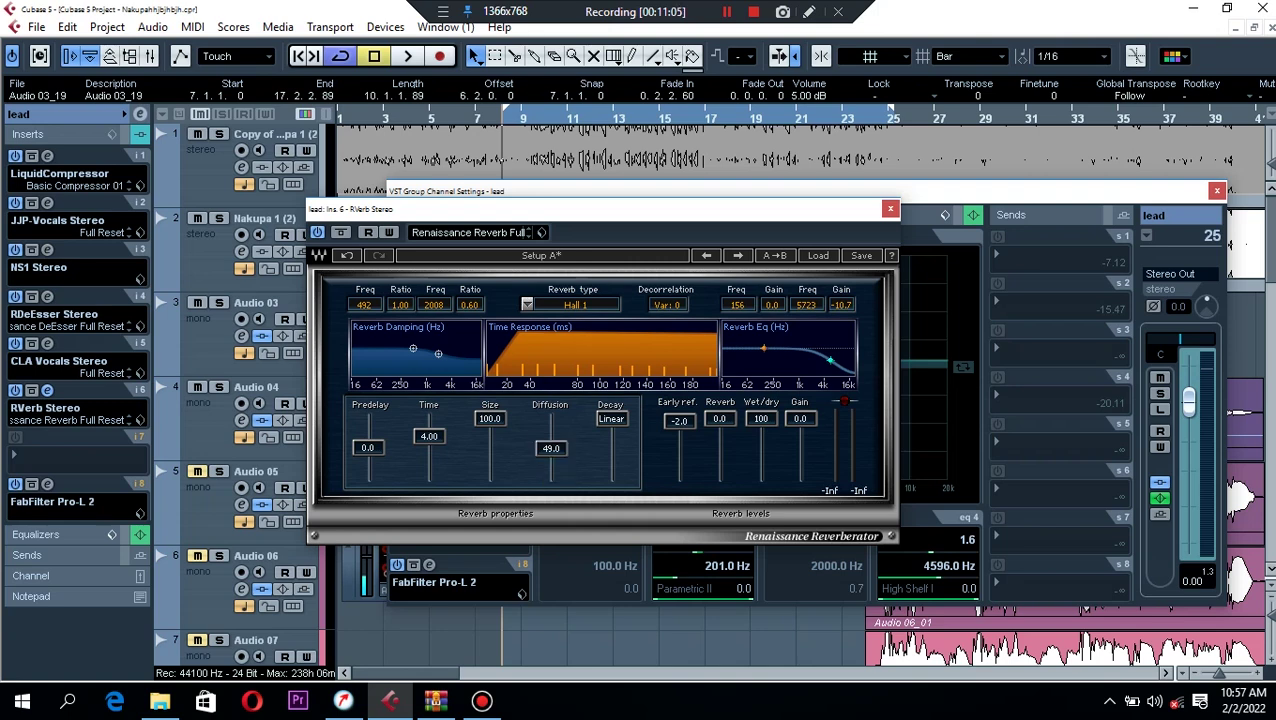
# Set the RVerb wet/dry mix to 10 and audition the vocal.
pyautogui.doubleClick(761, 419)
pyautogui.write('1')
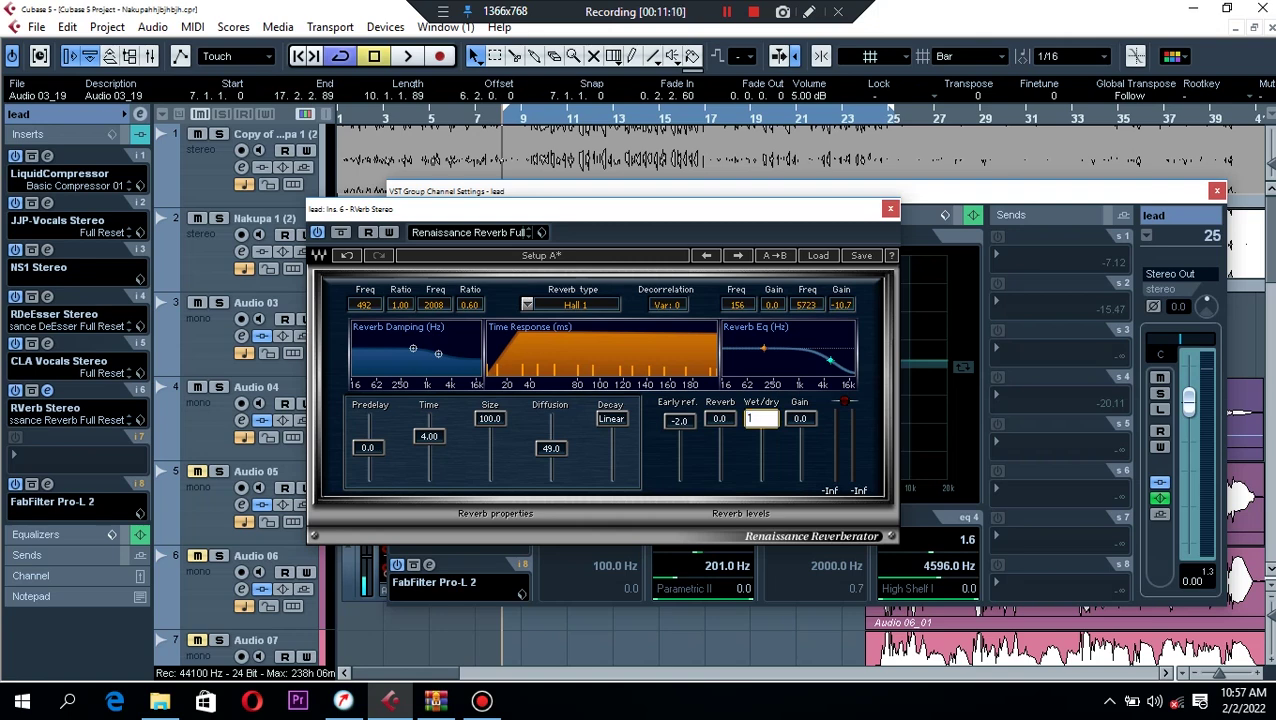
pyautogui.write('0')
pyautogui.press('Return')
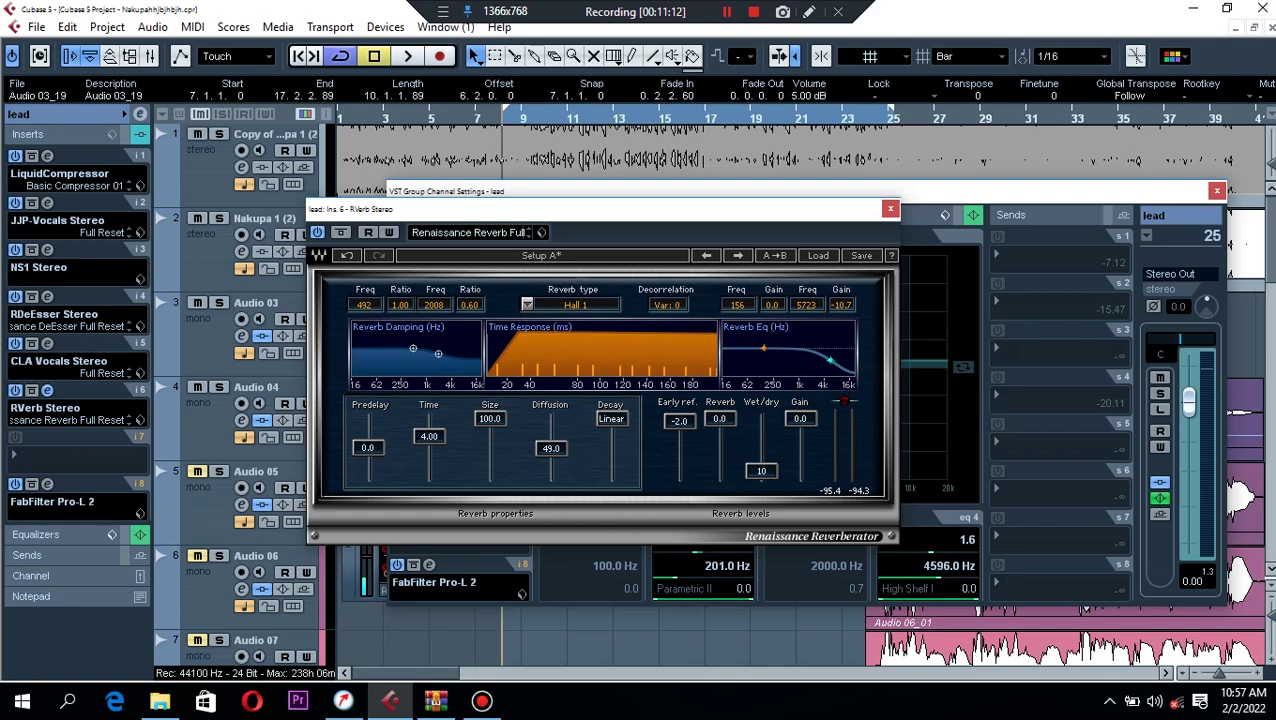
pyautogui.press('space')
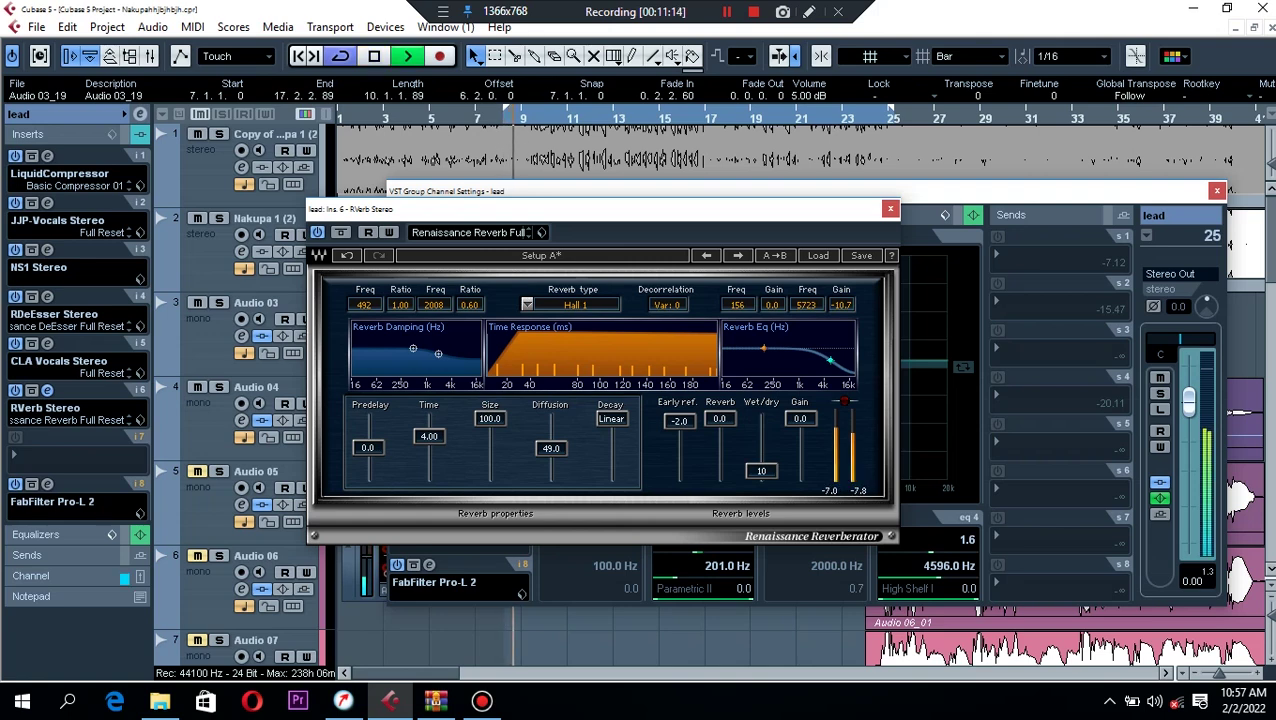
pyautogui.click(198, 218)
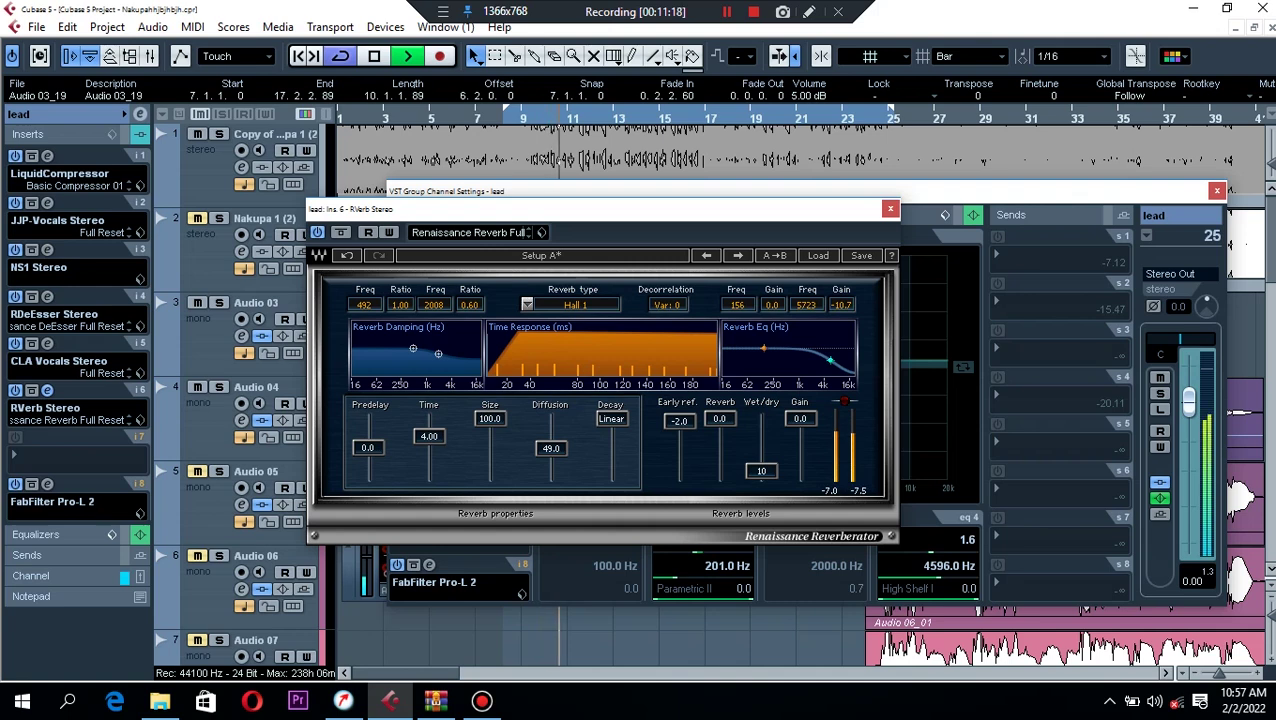
pyautogui.press('space')
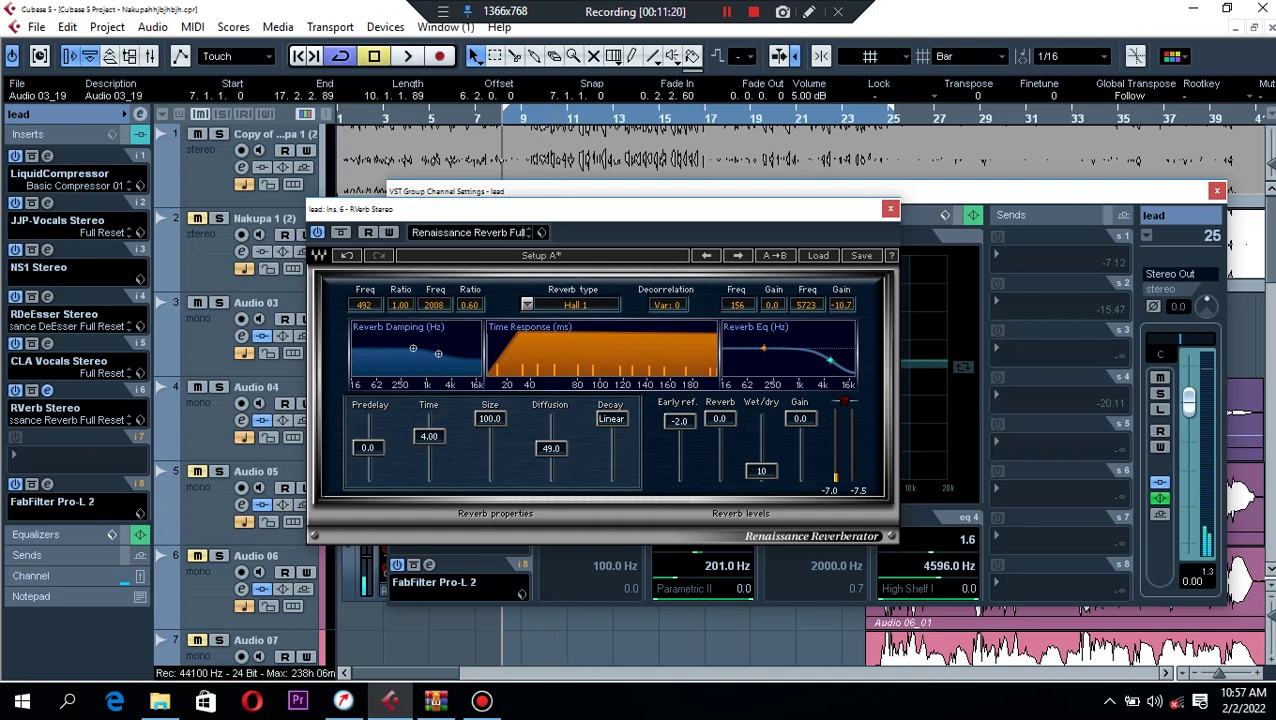
# Try an RVerb wet/dry mix of 15 and audition the vocal.
pyautogui.doubleClick(761, 471)
pyautogui.write('1')
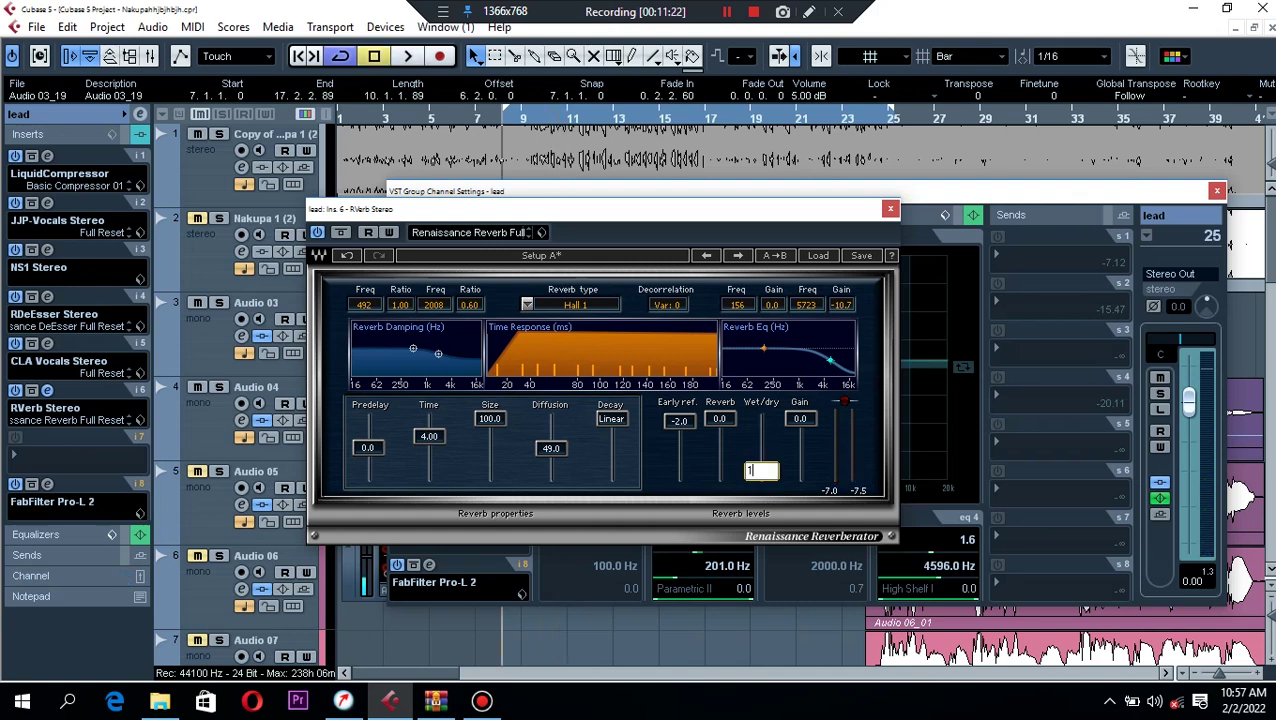
pyautogui.write('5')
pyautogui.press('Return')
pyautogui.press('space')
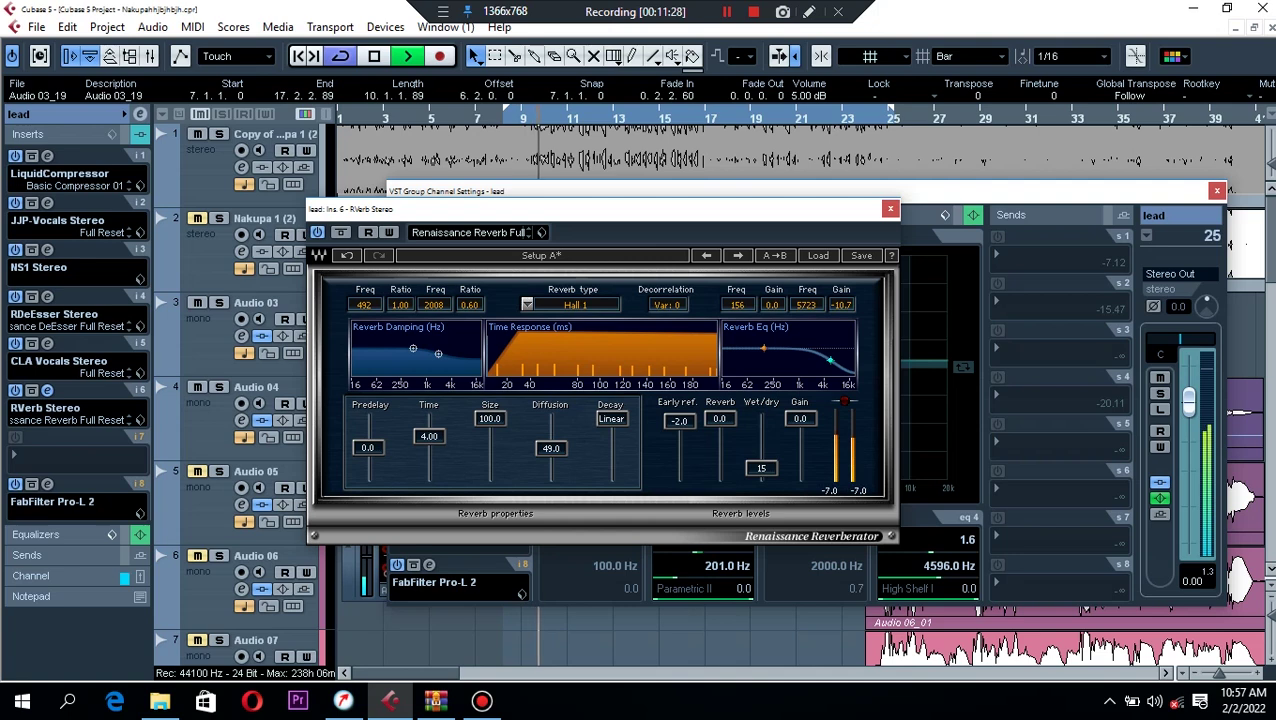
pyautogui.press('space')
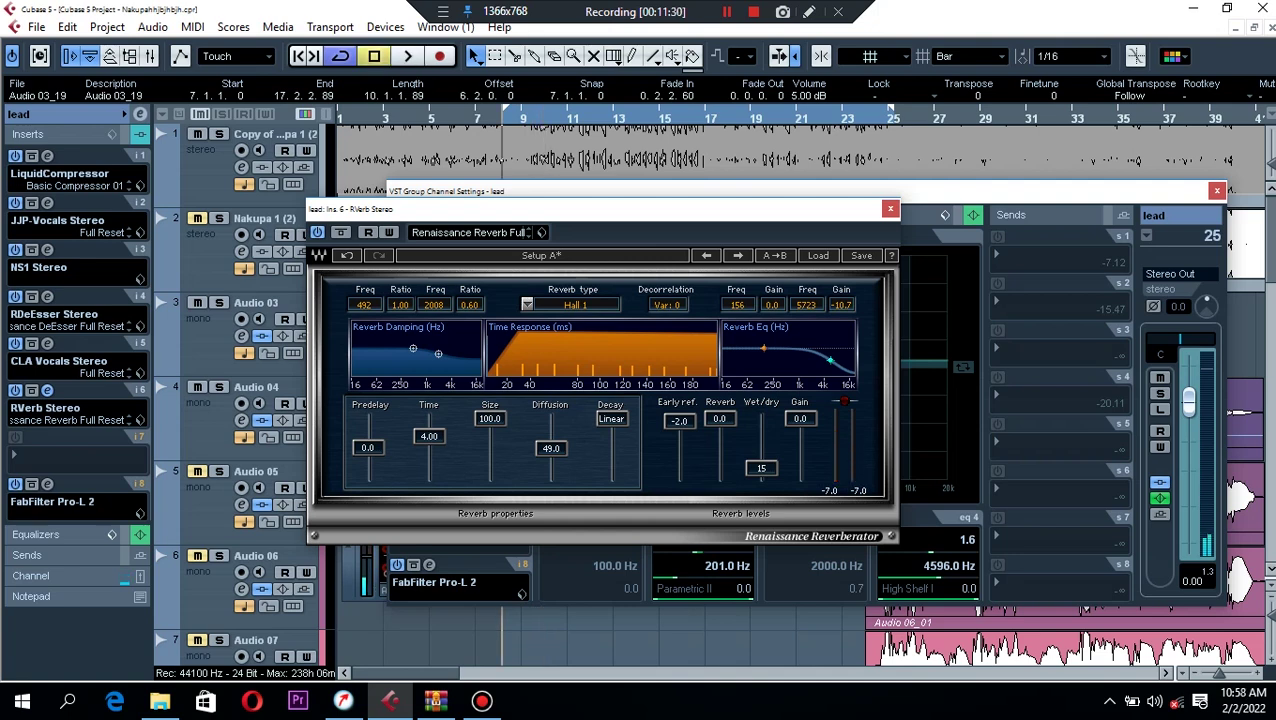
# Set the RVerb wet/dry mix to 12, play the vocal and close the reverb window.
pyautogui.doubleClick(761, 468)
pyautogui.write('12')
pyautogui.press('Return')
pyautogui.press('space')
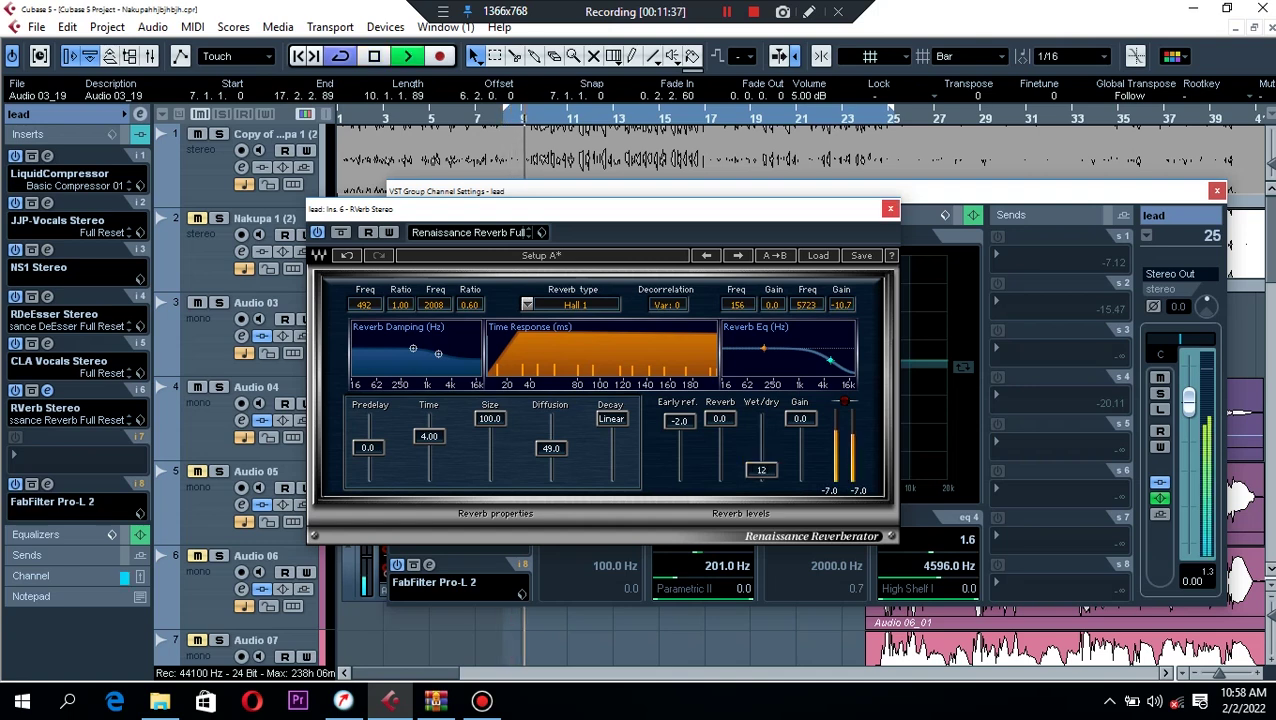
pyautogui.click(890, 209)
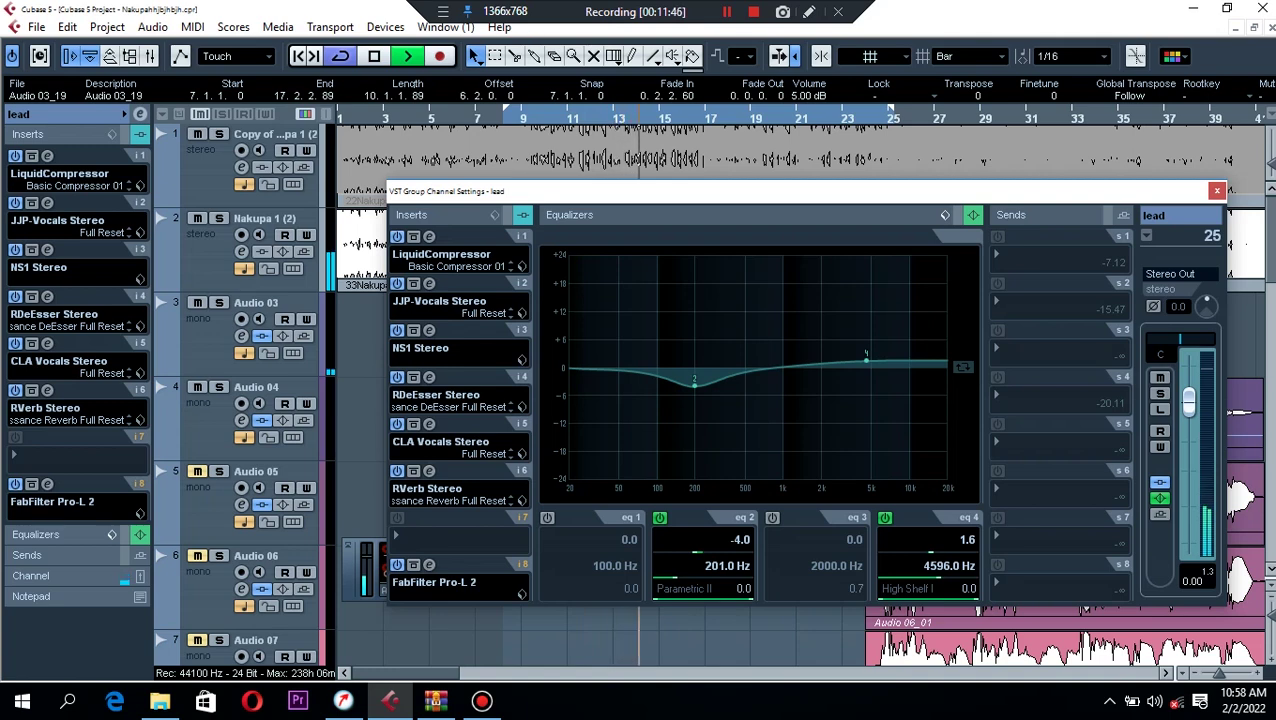
# Set the volume of the Nakupa 1 (2) track to -1.00 during playback, then stop playback.
pyautogui.click(264, 219)
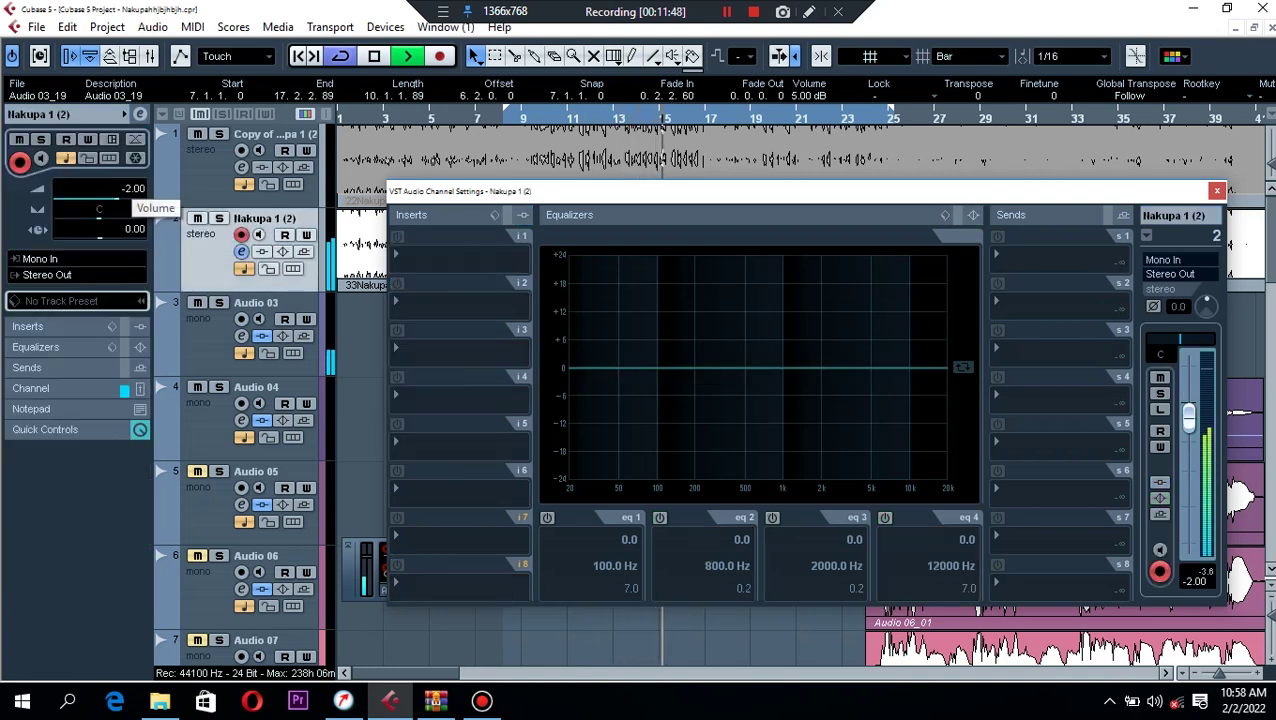
pyautogui.click(131, 188)
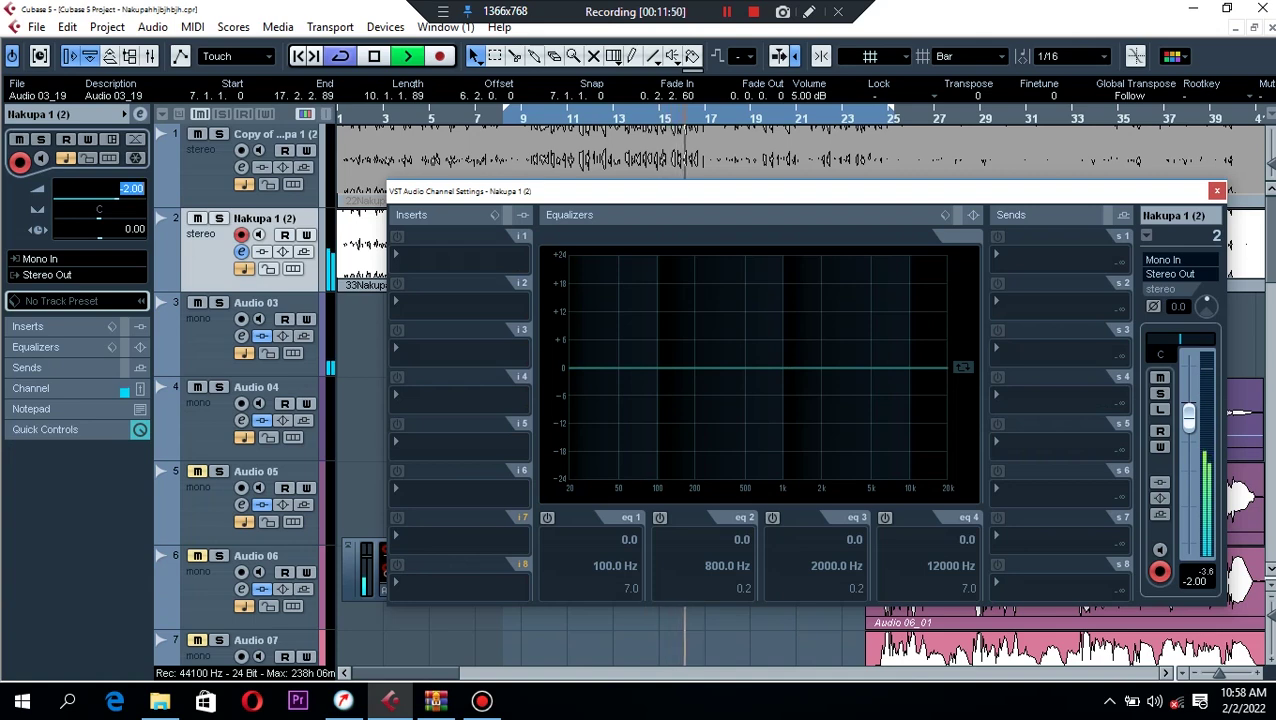
pyautogui.write('-1')
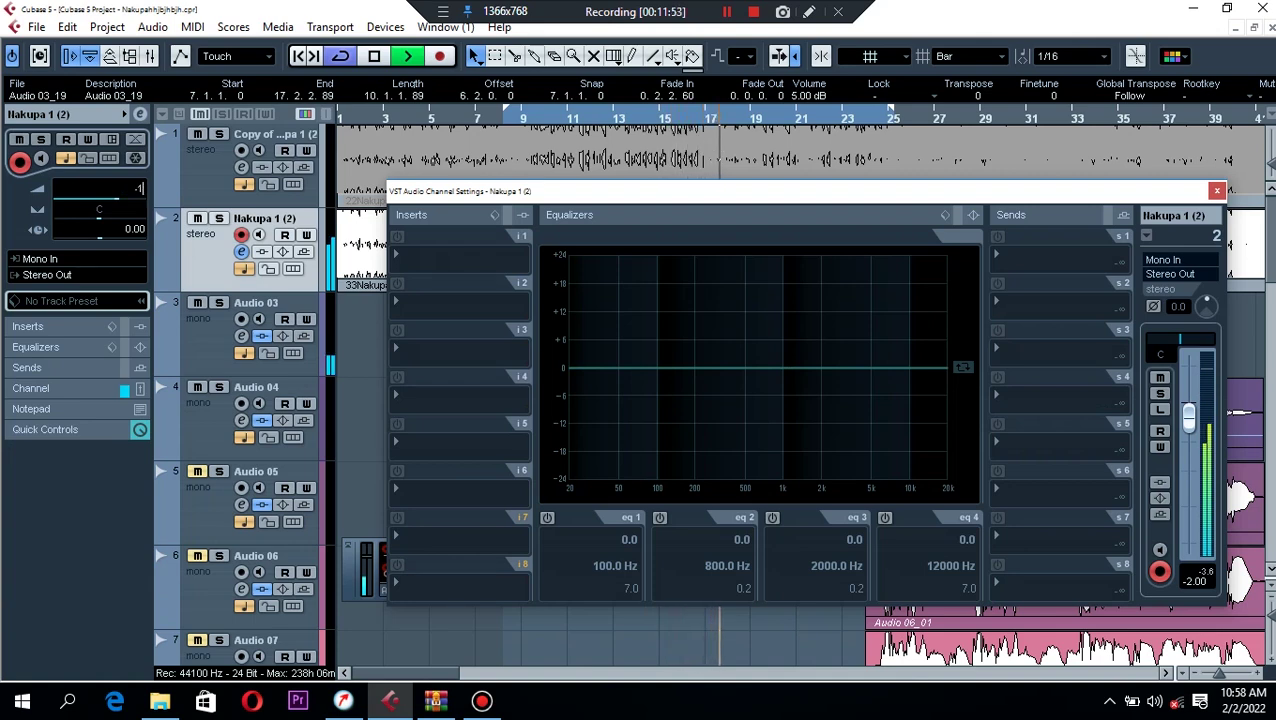
pyautogui.press('Return')
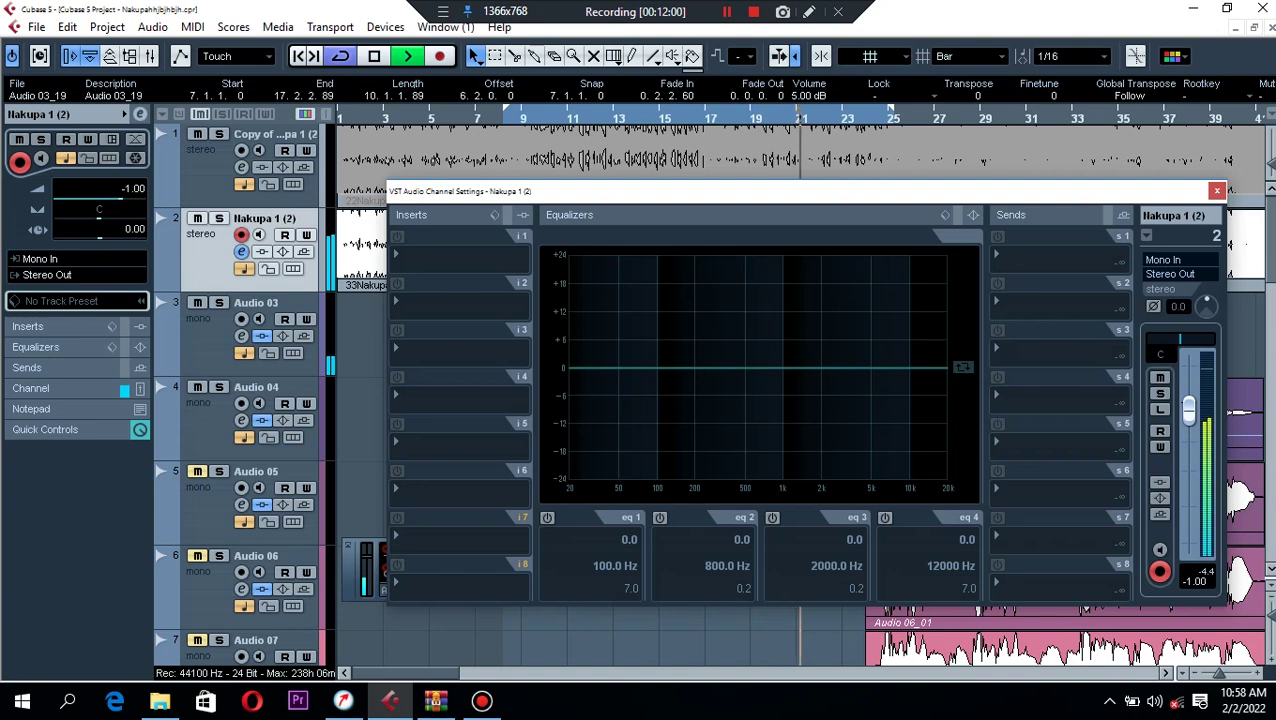
pyautogui.press('space')
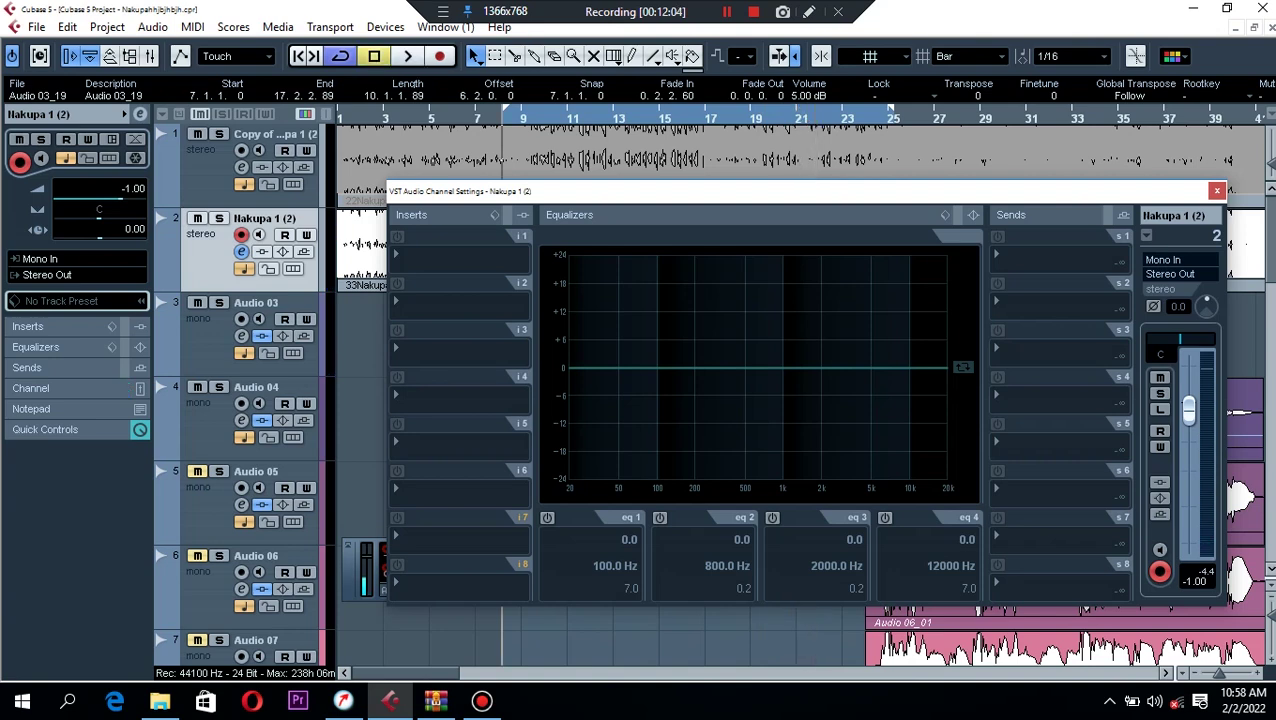
# Select the backings group track and mute the lead group track.
pyautogui.scroll(-10, 240, 400)
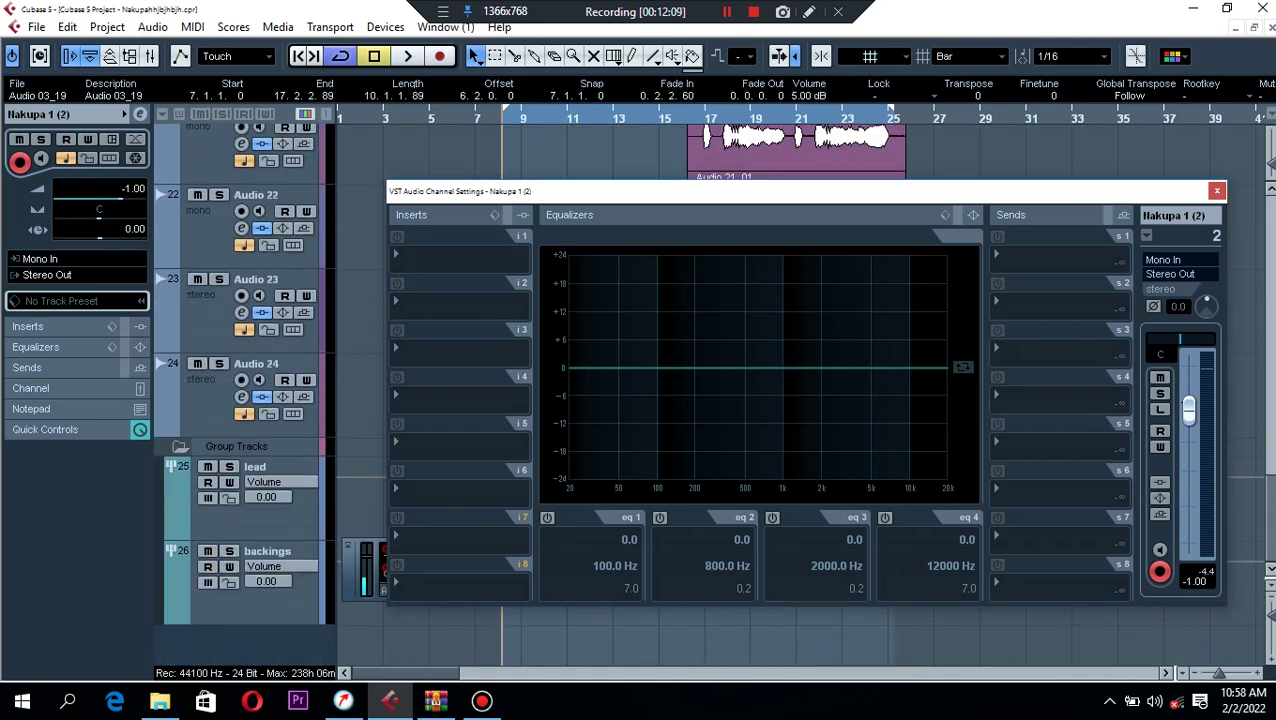
pyautogui.click(268, 551)
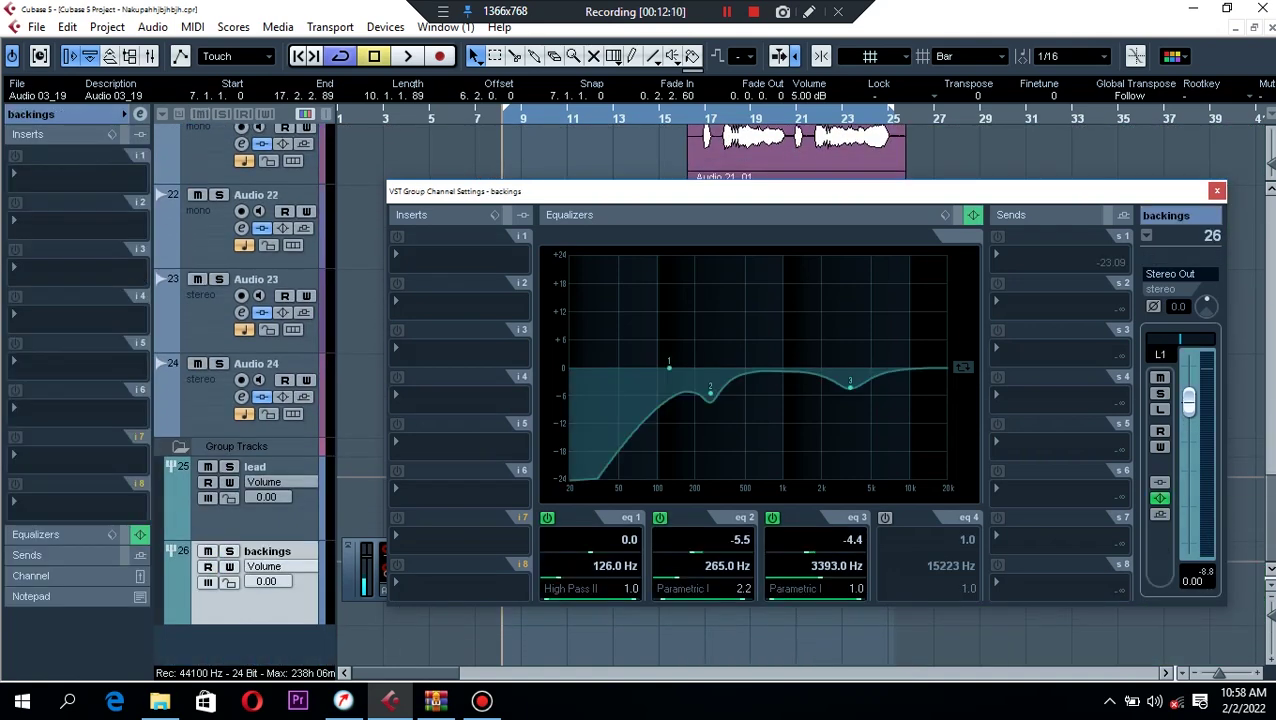
pyautogui.click(208, 467)
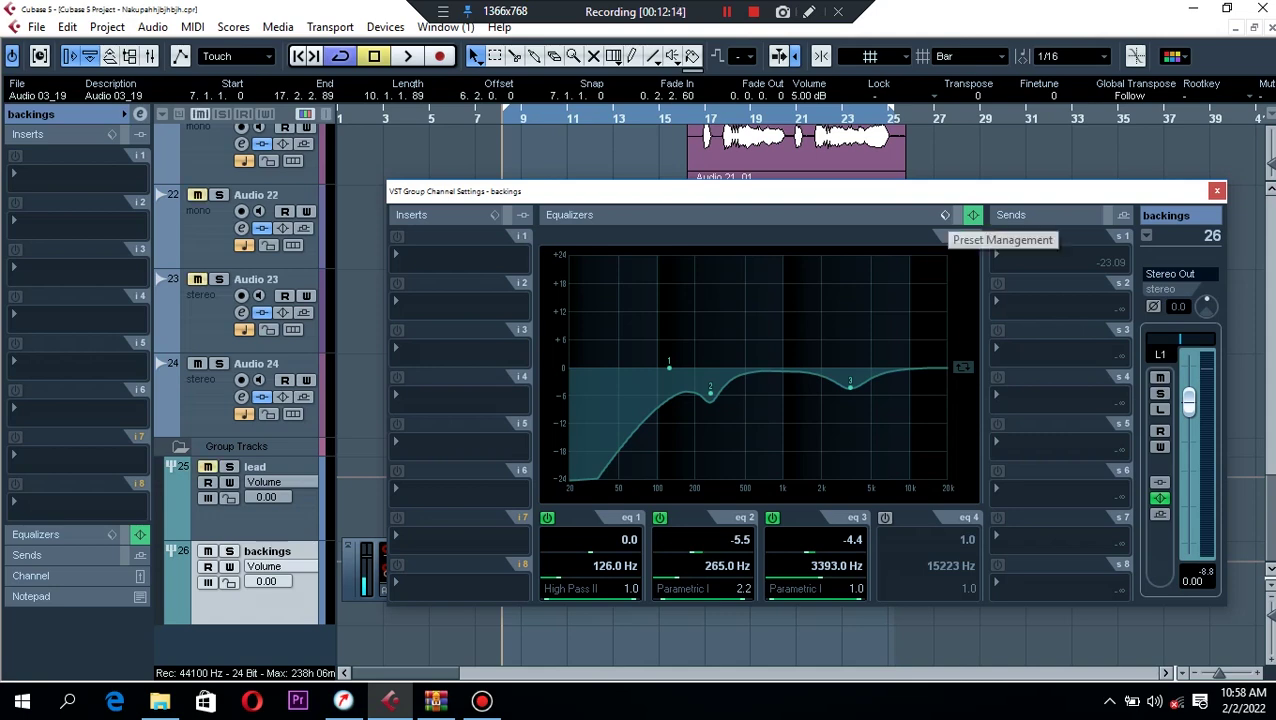
# Load the RESET equalizer preset on the backings group channel and close its channel settings.
pyautogui.click(944, 214)
pyautogui.click(1161, 189)
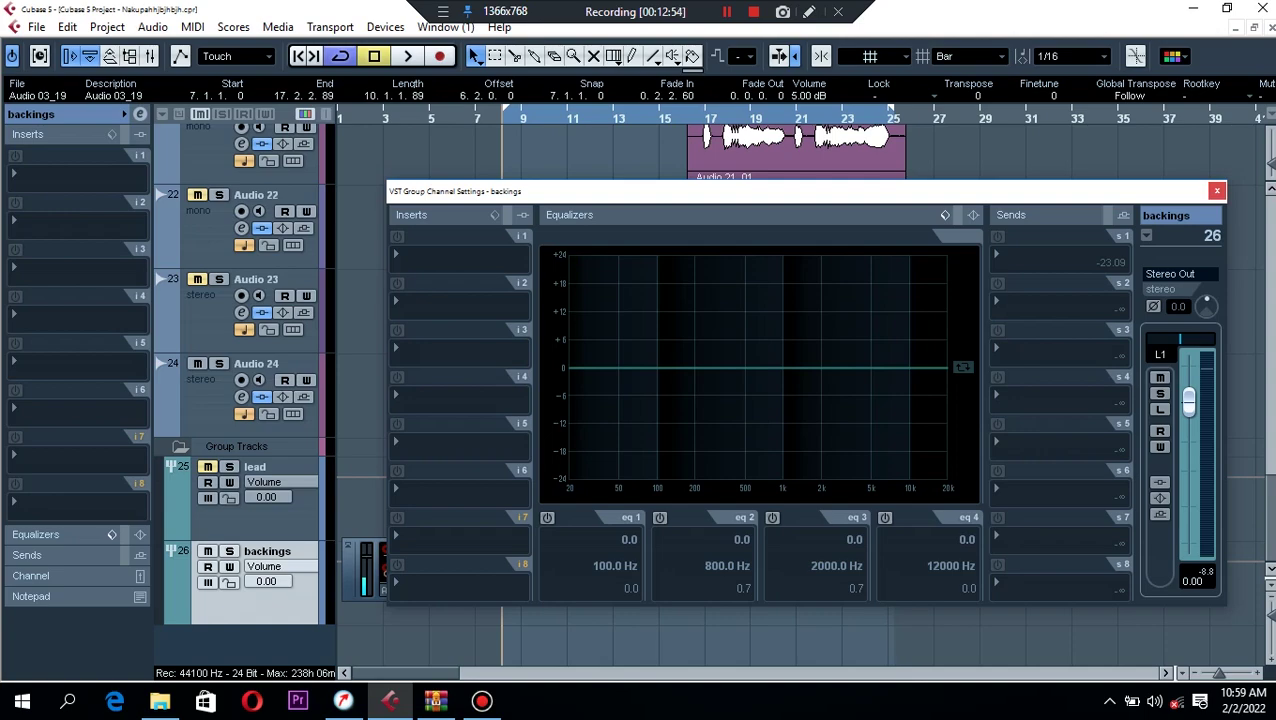
pyautogui.click(1217, 191)
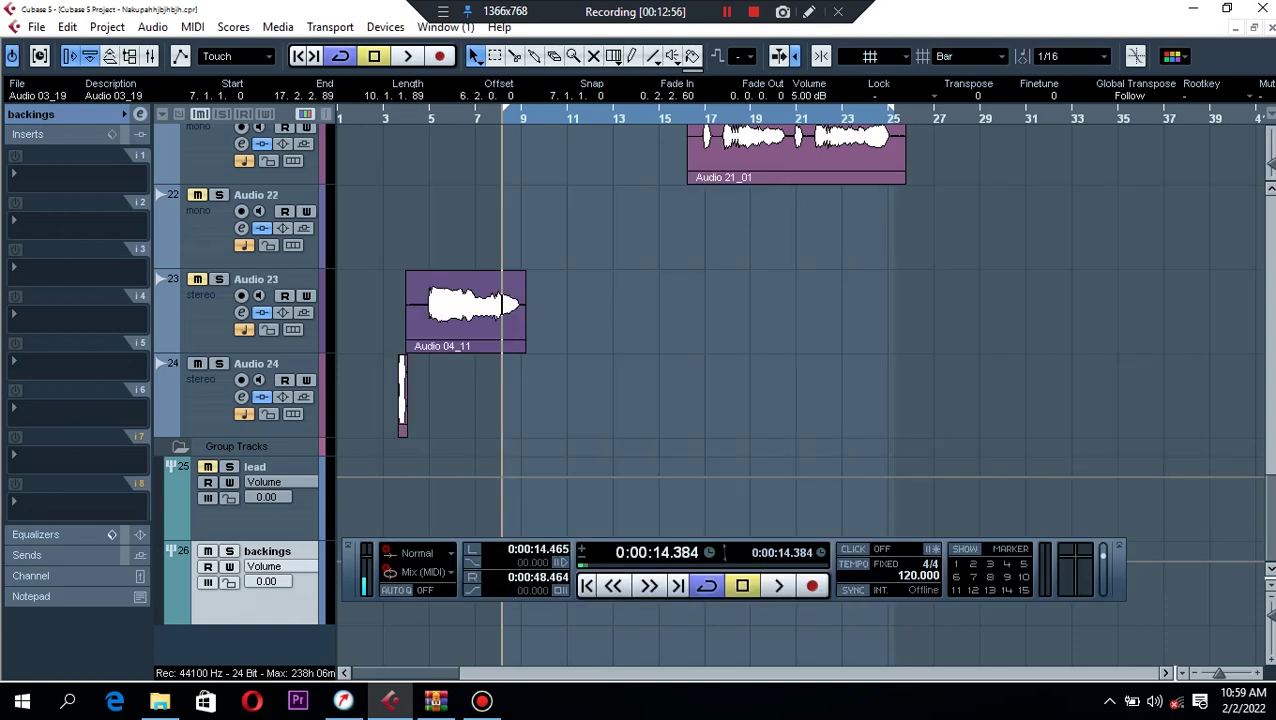
# Set the loop locators to the range of the Audio 04_05 clip on the Audio 05 track.
pyautogui.scroll(15, 480, 160)
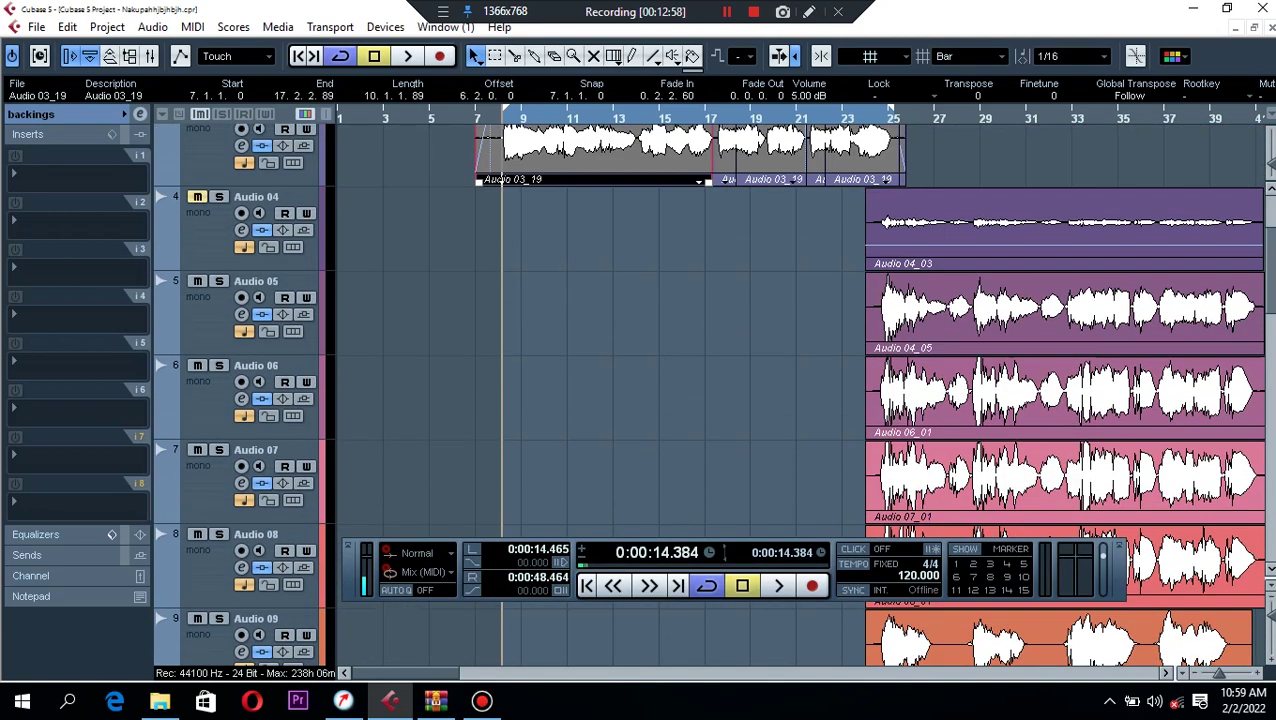
pyautogui.scroll(1, 480, 160)
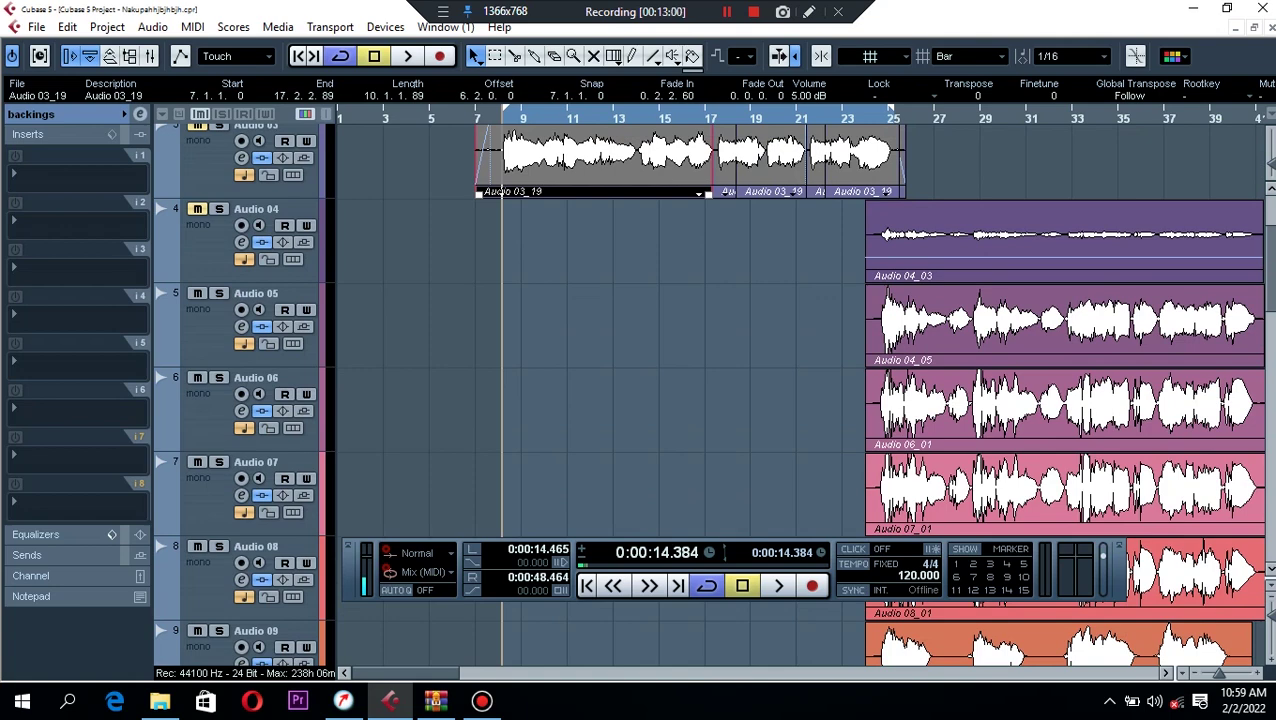
pyautogui.hscroll(3, 800, 390)
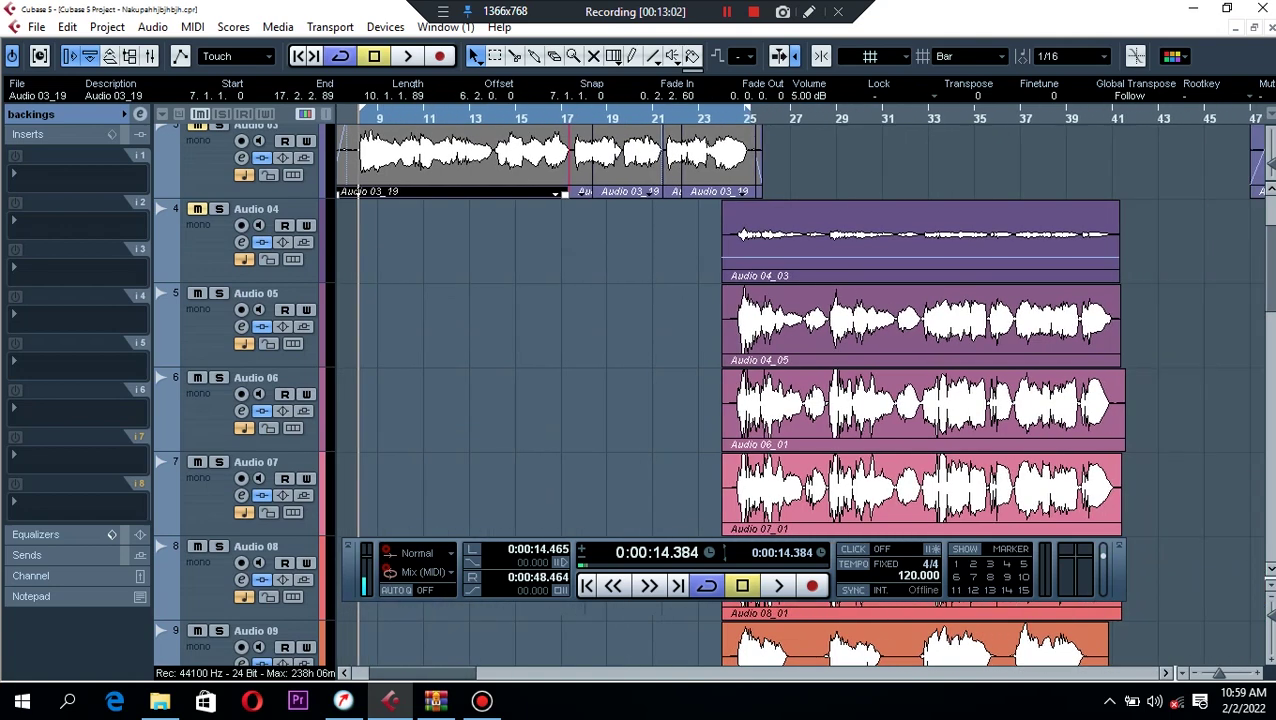
pyautogui.click(920, 325)
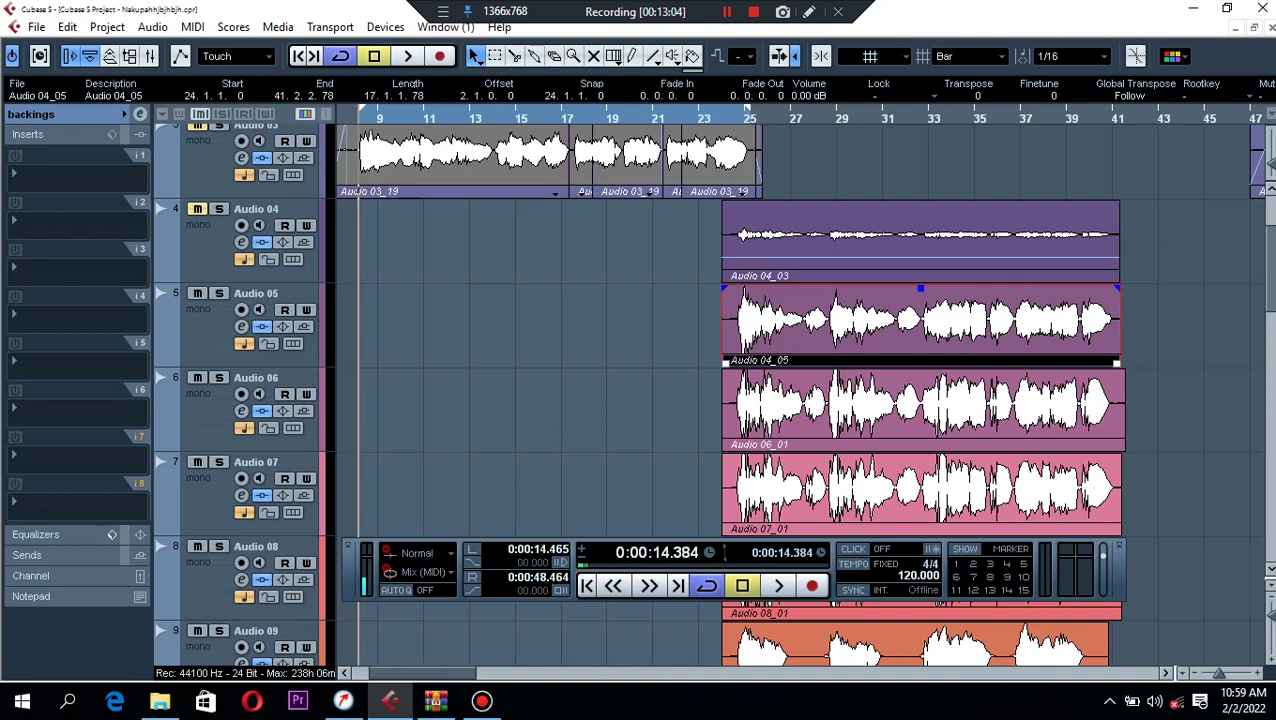
pyautogui.press('p')
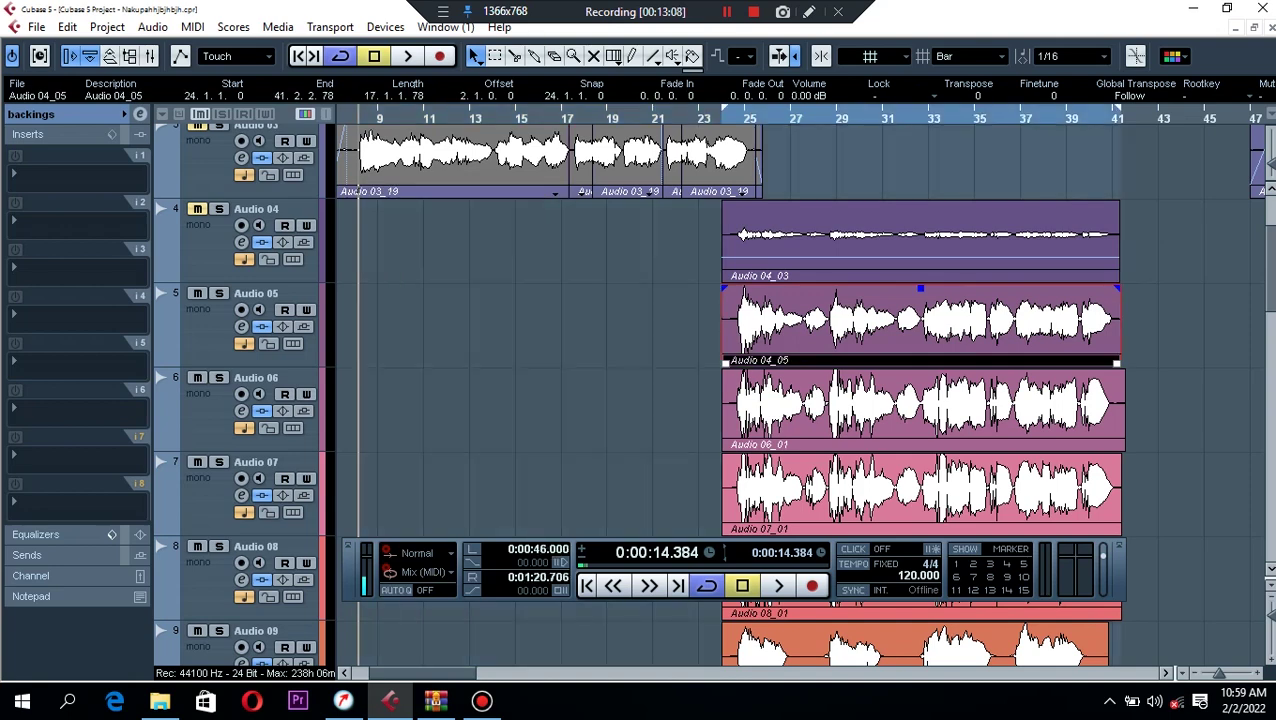
# Toggle snap, tighten the loop range to 0:00:47.238–0:01:20.011, place the cursor at its start and play the backing vocals.
pyautogui.press('j')
pyautogui.moveTo(724, 108); pyautogui.dragTo(747, 108)
pyautogui.moveTo(747, 108); pyautogui.dragTo(738, 108)
pyautogui.moveTo(1117, 108); pyautogui.dragTo(1113, 108)
pyautogui.click(735, 118)
pyautogui.press('space')
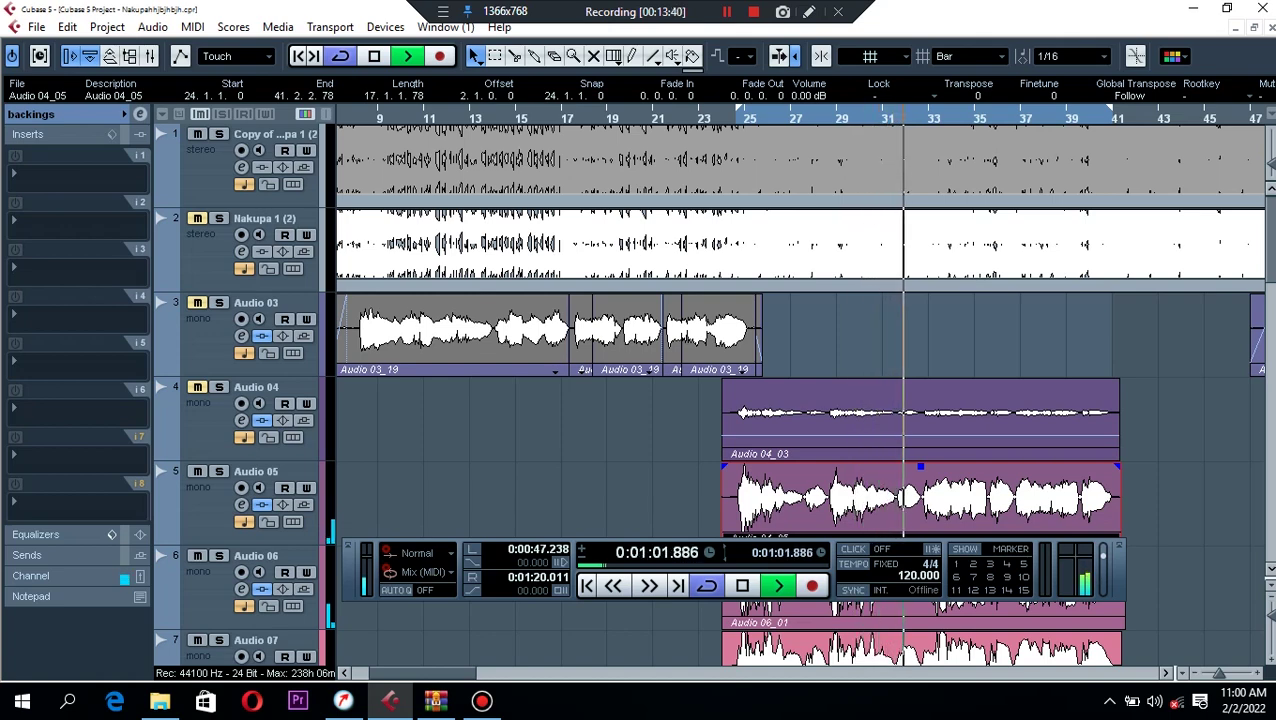
# Reduce the track heights to examine the backing vocal clips together during playback, stop playback and deselect the clip.
pyautogui.scroll(-2, 800, 400)
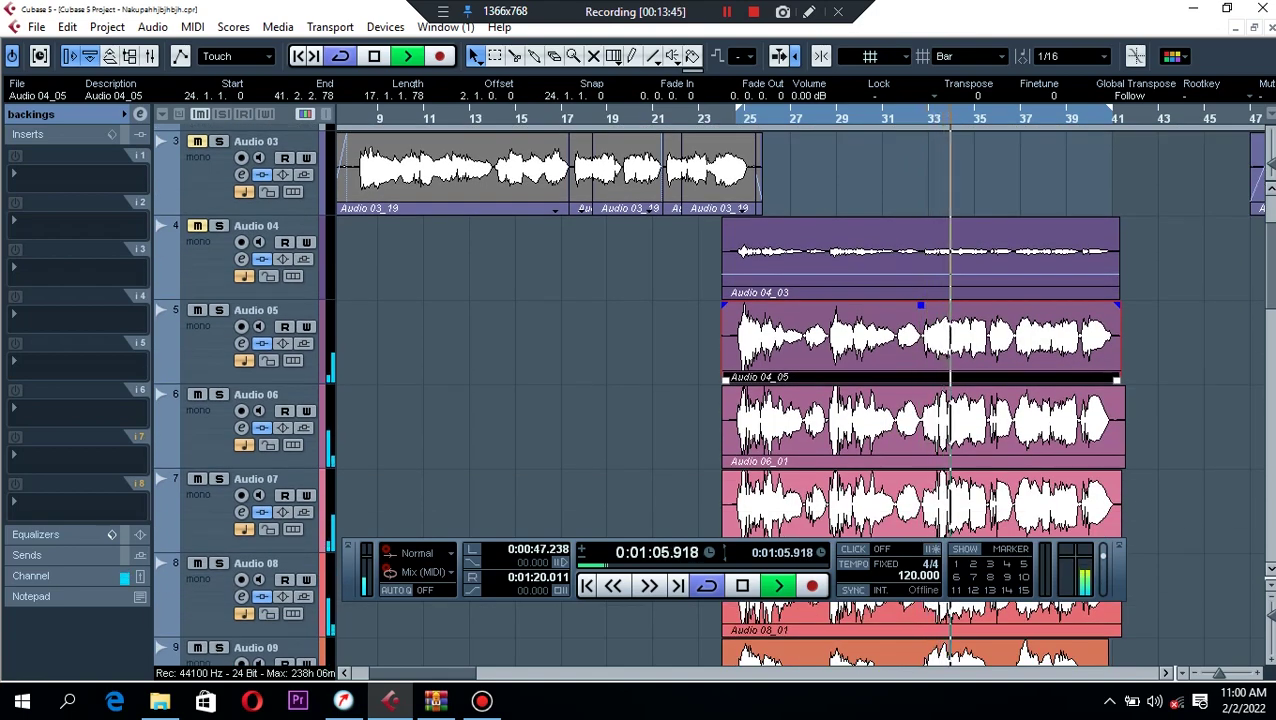
pyautogui.hotkey('shift', 'g')
pyautogui.hotkey('shift', 'g')
pyautogui.hotkey('shift', 'g')
pyautogui.hotkey('shift', 'g')
pyautogui.hotkey('shift', 'g')
pyautogui.hotkey('shift', 'g')
pyautogui.hotkey('shift', 'g')
pyautogui.hotkey('shift', 'g')
pyautogui.hotkey('shift', 'g')
pyautogui.hotkey('shift', 'g')
pyautogui.hotkey('shift', 'g')
pyautogui.hotkey('shift', 'g')
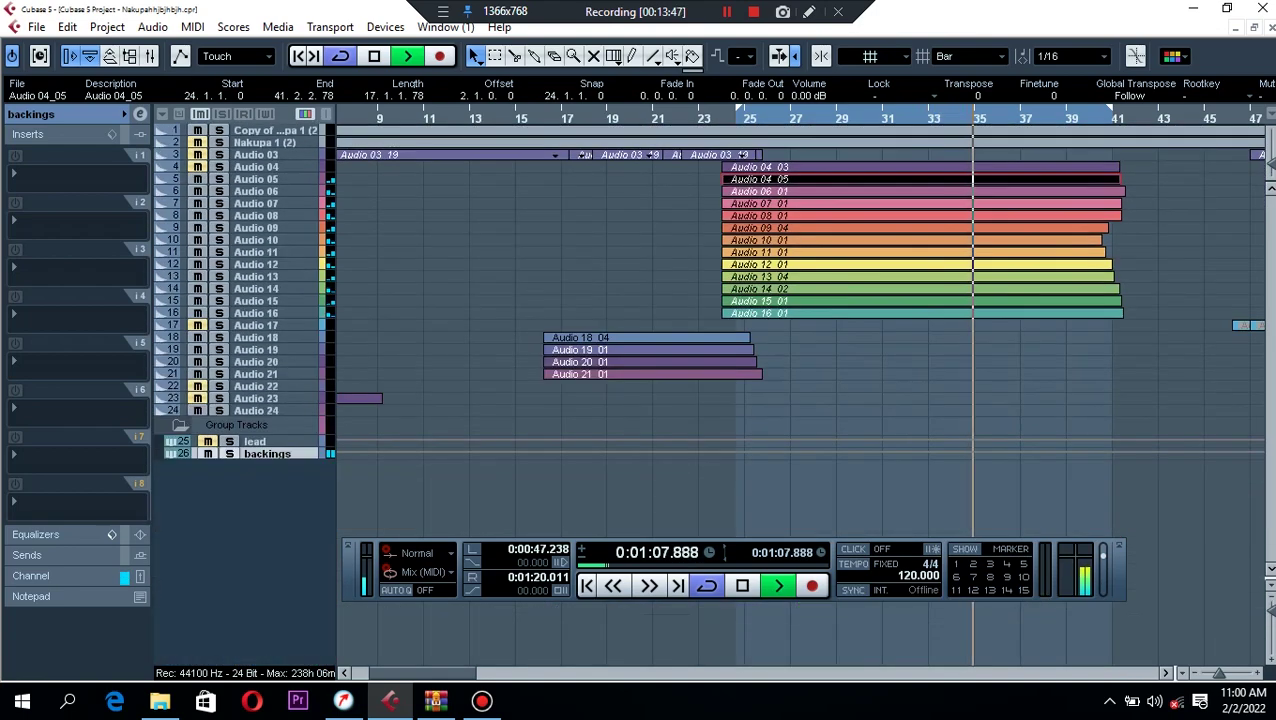
pyautogui.hotkey('shift', 'h')
pyautogui.hotkey('shift', 'h')
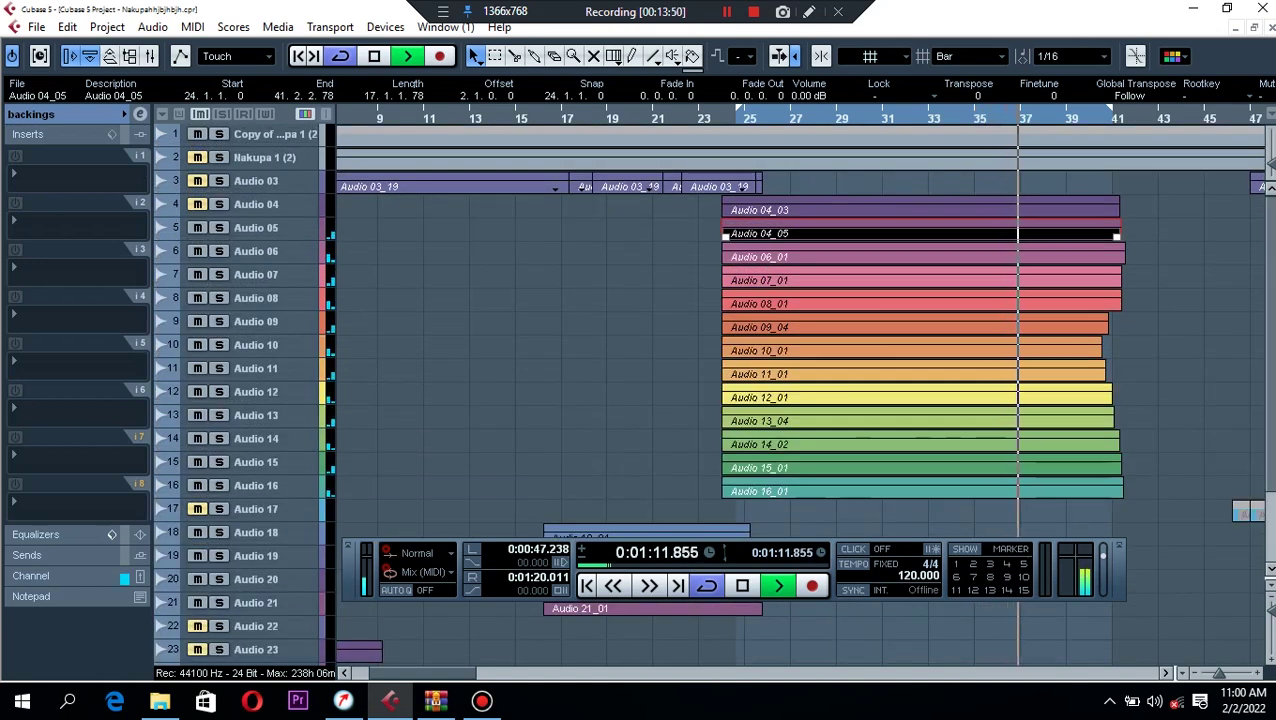
pyautogui.hotkey('shift', 'h')
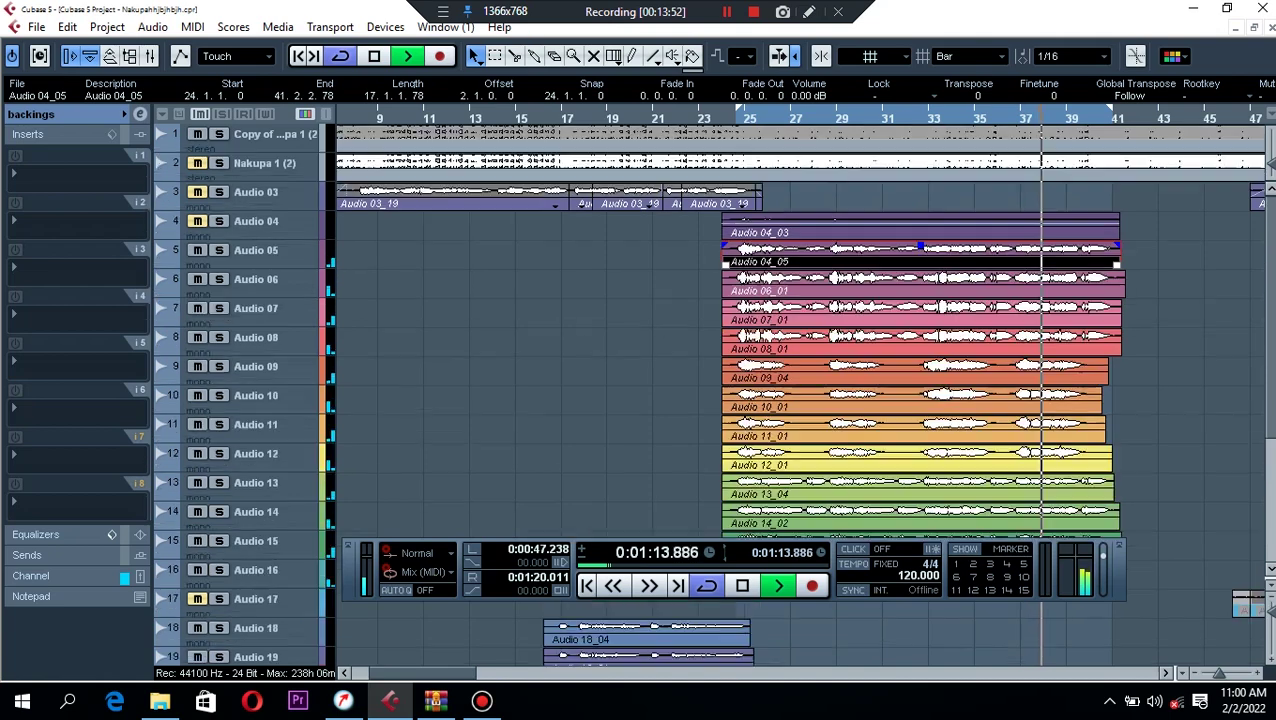
pyautogui.press('space')
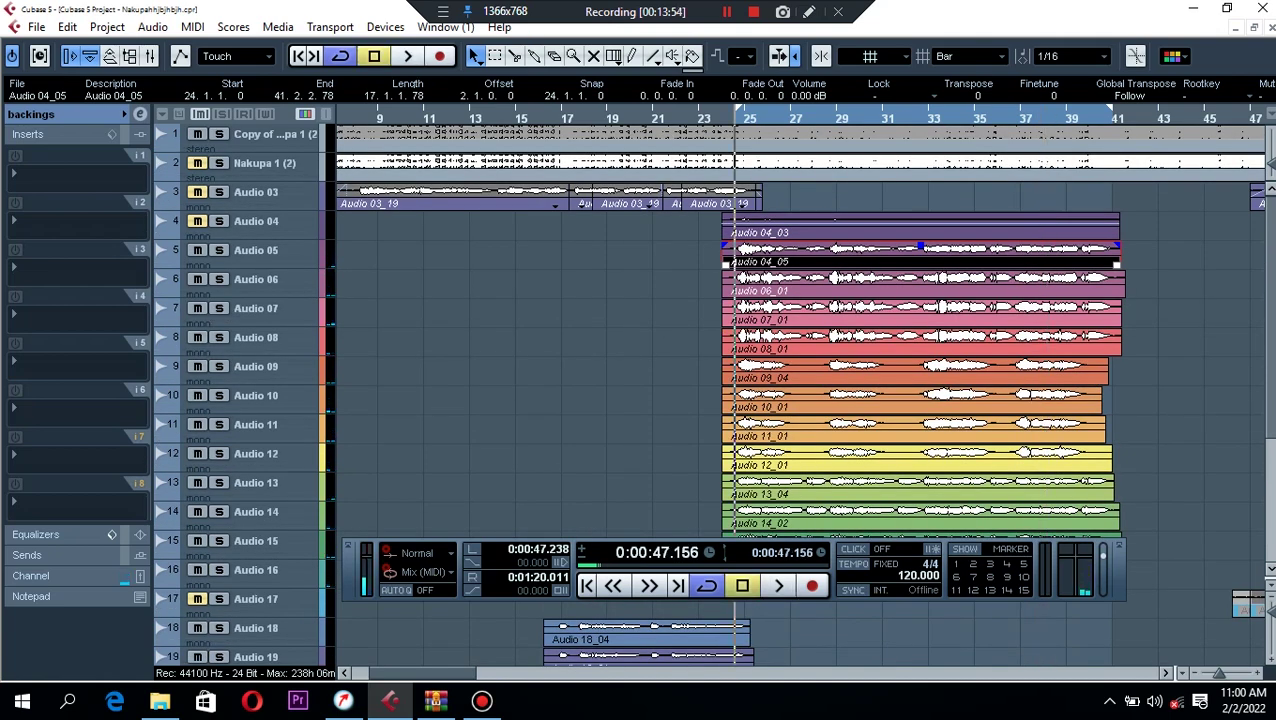
pyautogui.hotkey('ctrl', 'shift', 'a')
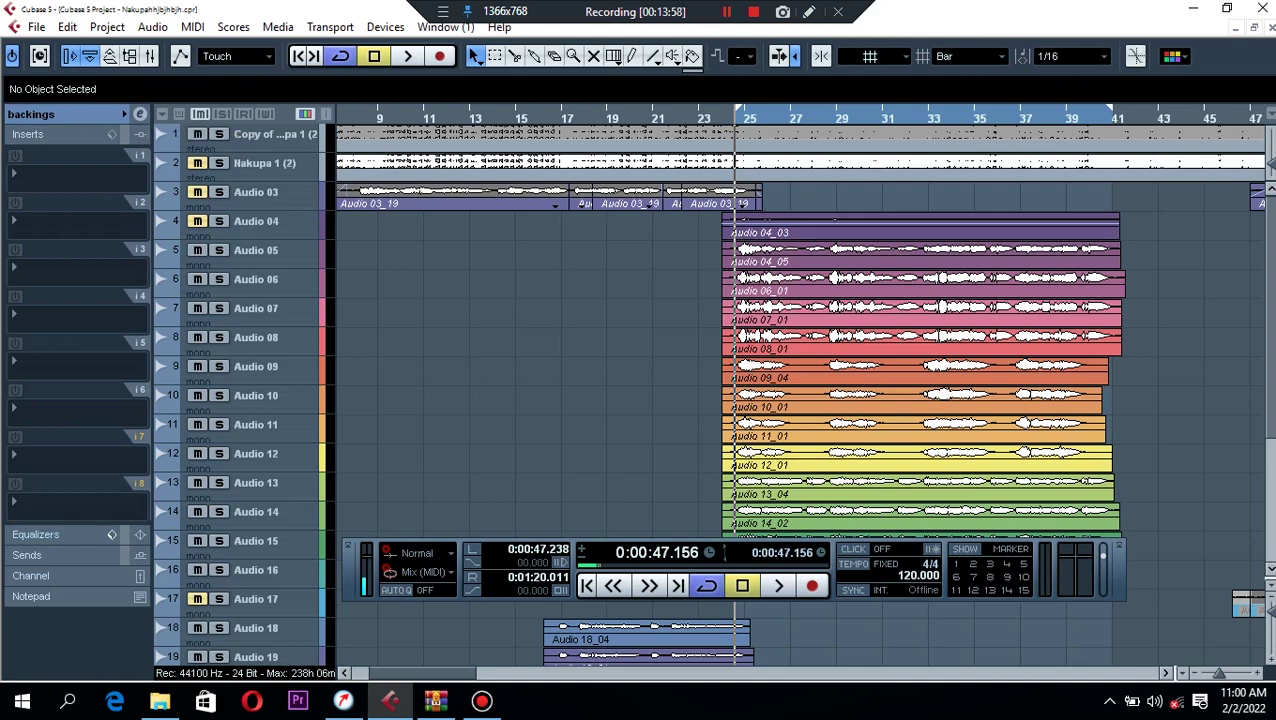
# Open the backings group channel settings, load the Backing Vox Male equalizer preset and audition it.
pyautogui.click(140, 114)
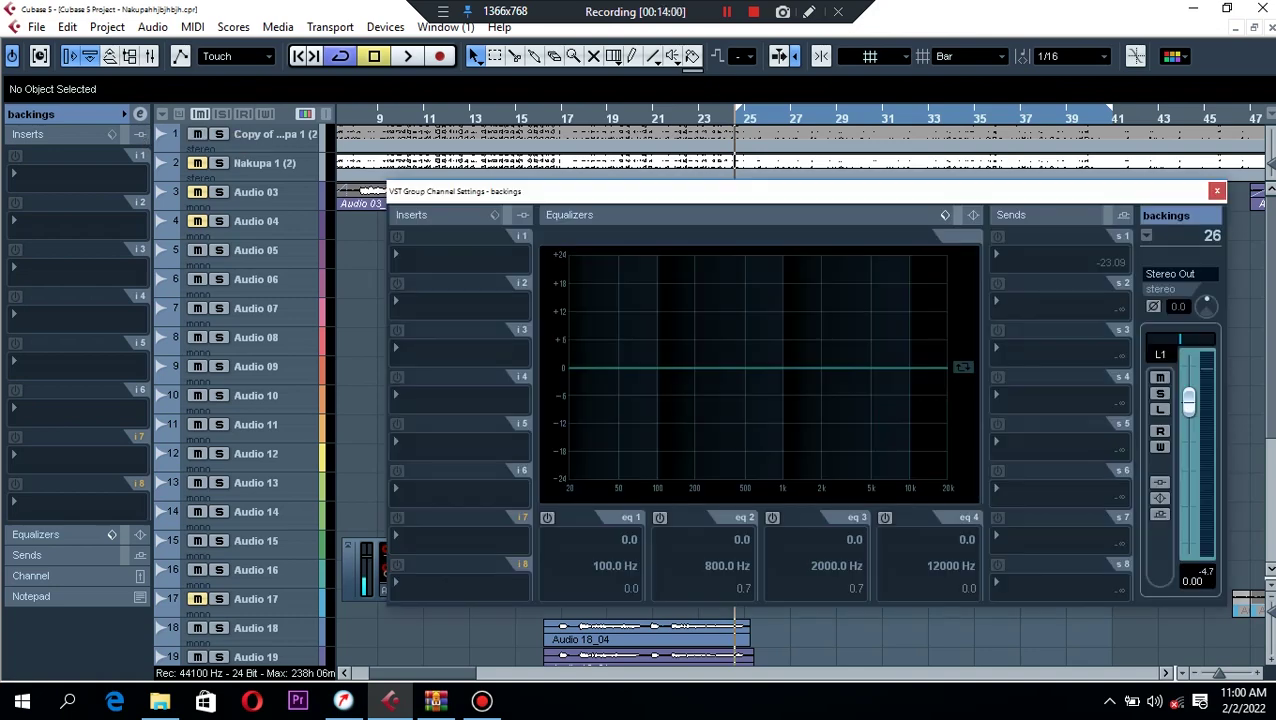
pyautogui.click(973, 215)
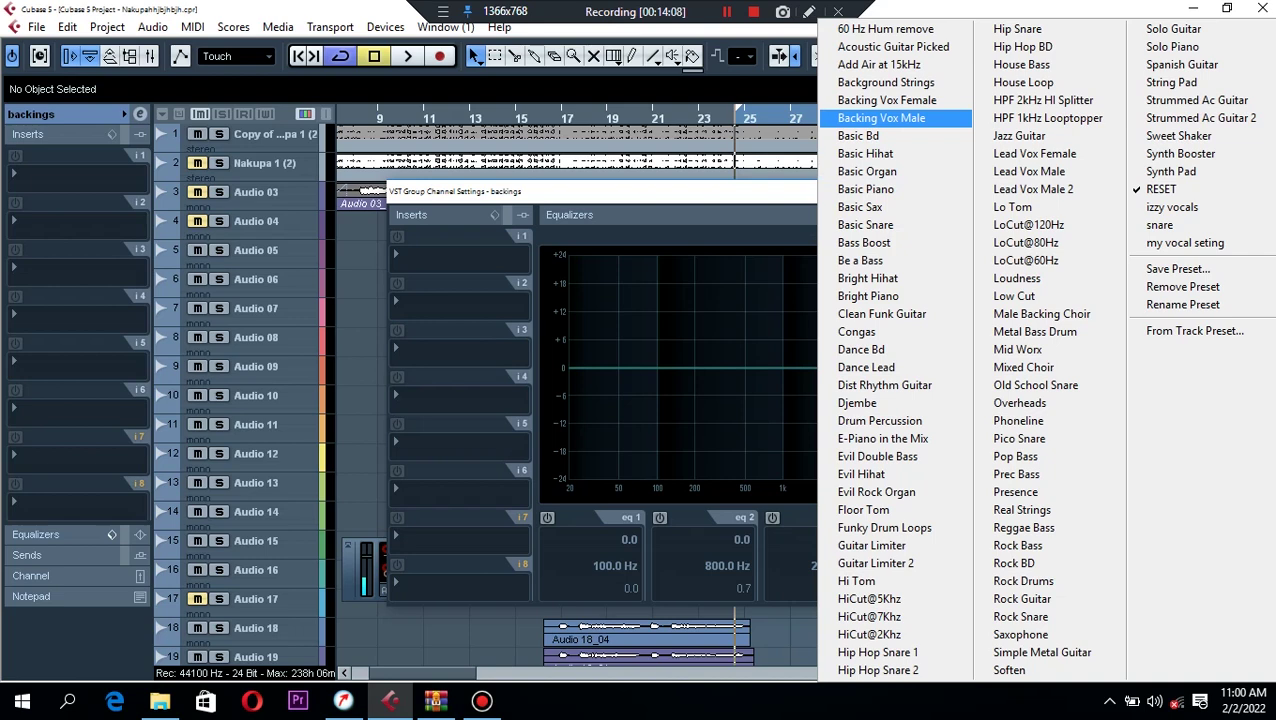
pyautogui.click(881, 118)
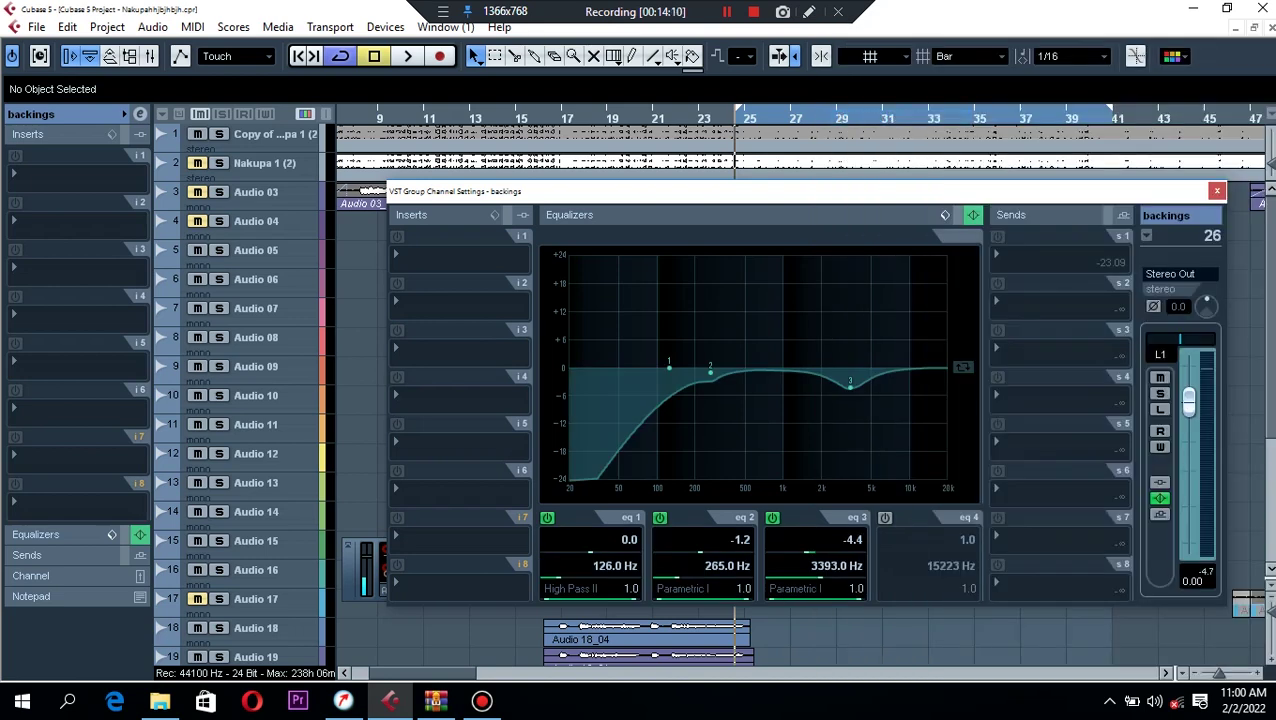
pyautogui.press('space')
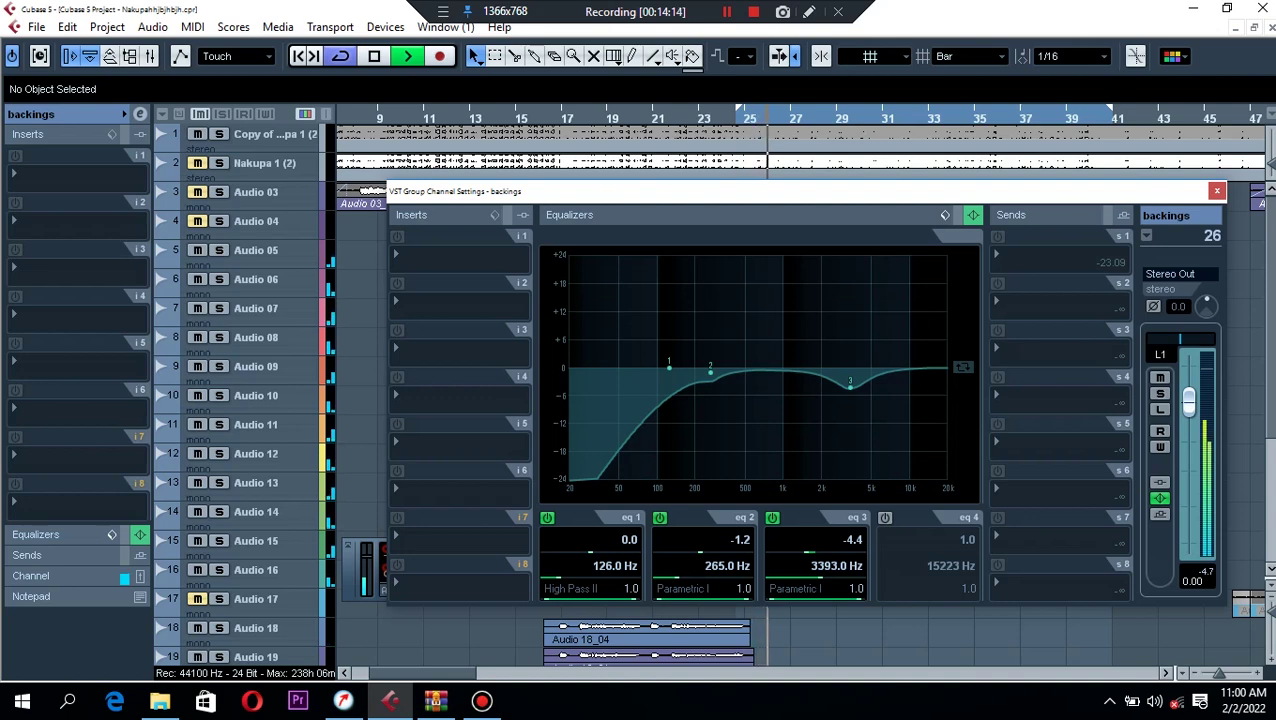
pyautogui.press('space')
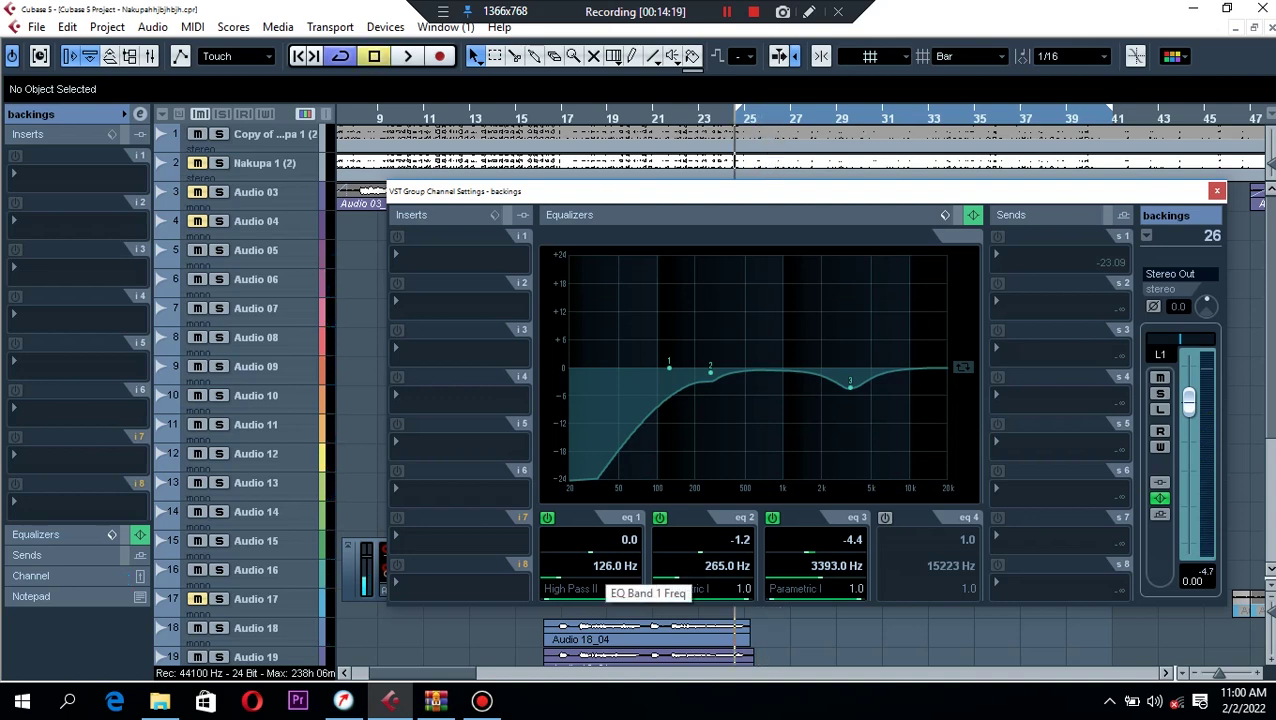
# Set the backings EQ band 1 high-pass frequency to 135 Hz and play the backing vocals.
pyautogui.click(611, 566)
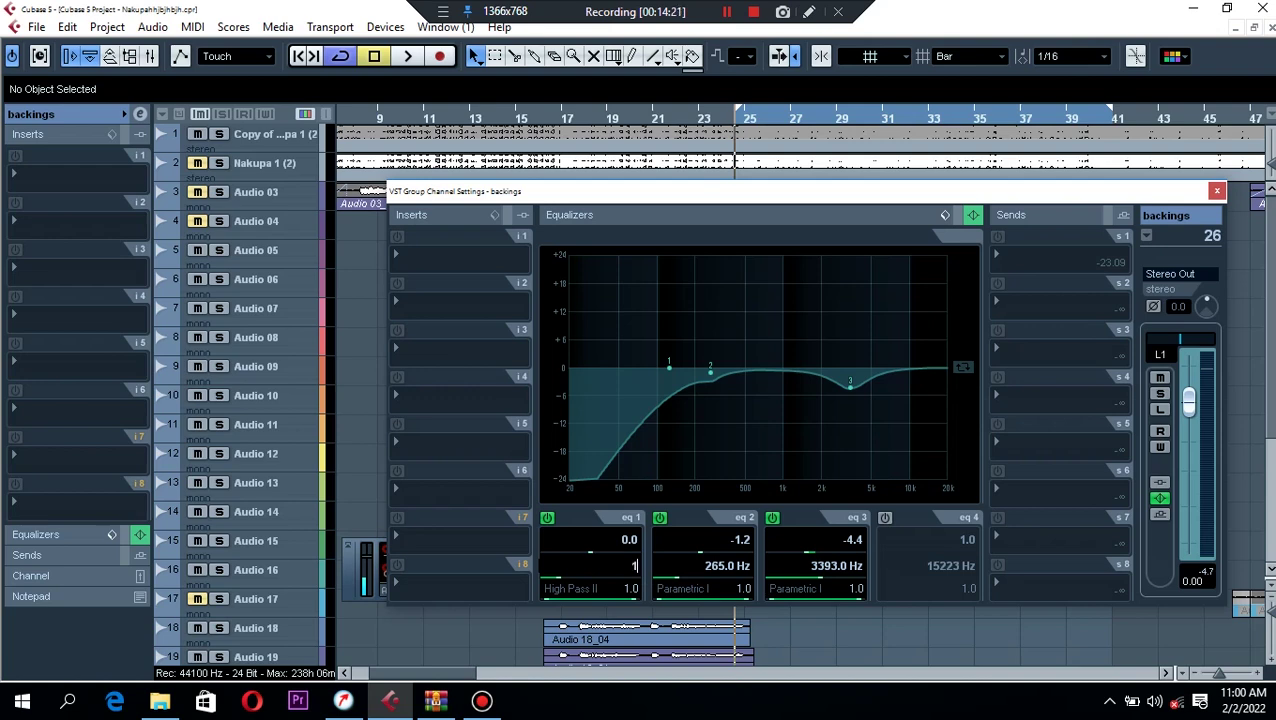
pyautogui.write('135')
pyautogui.press('Return')
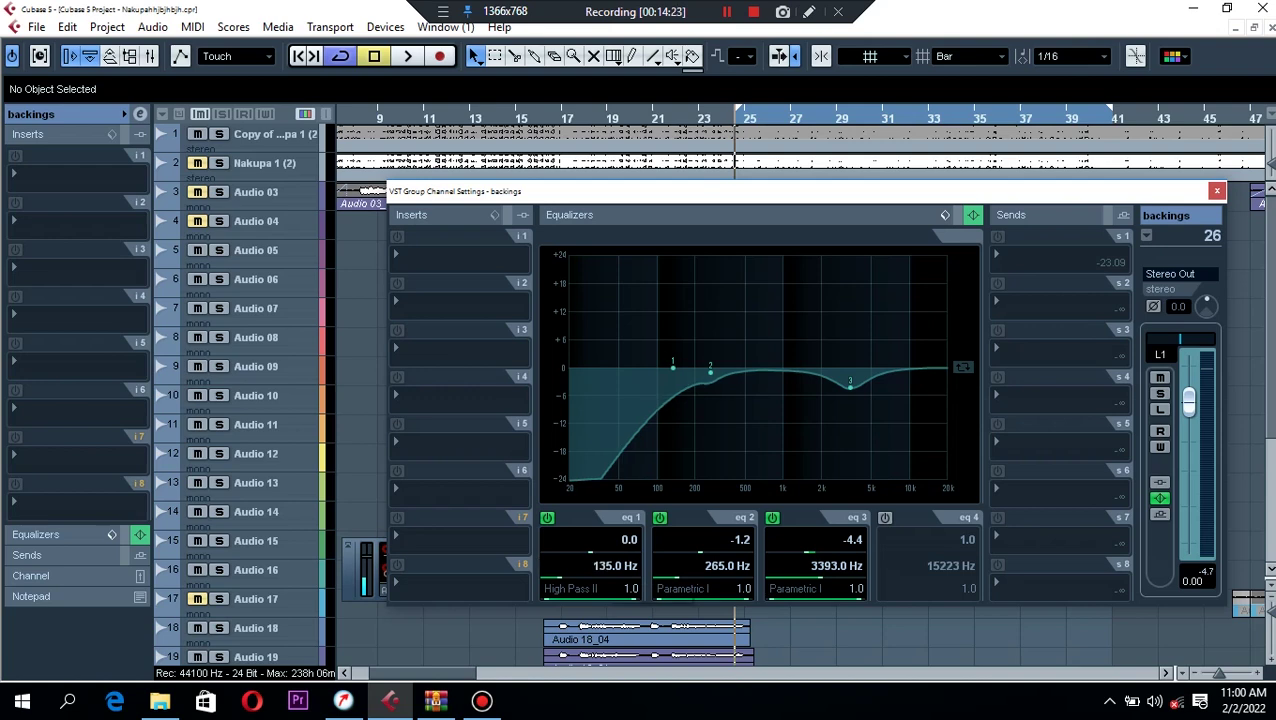
pyautogui.press('space')
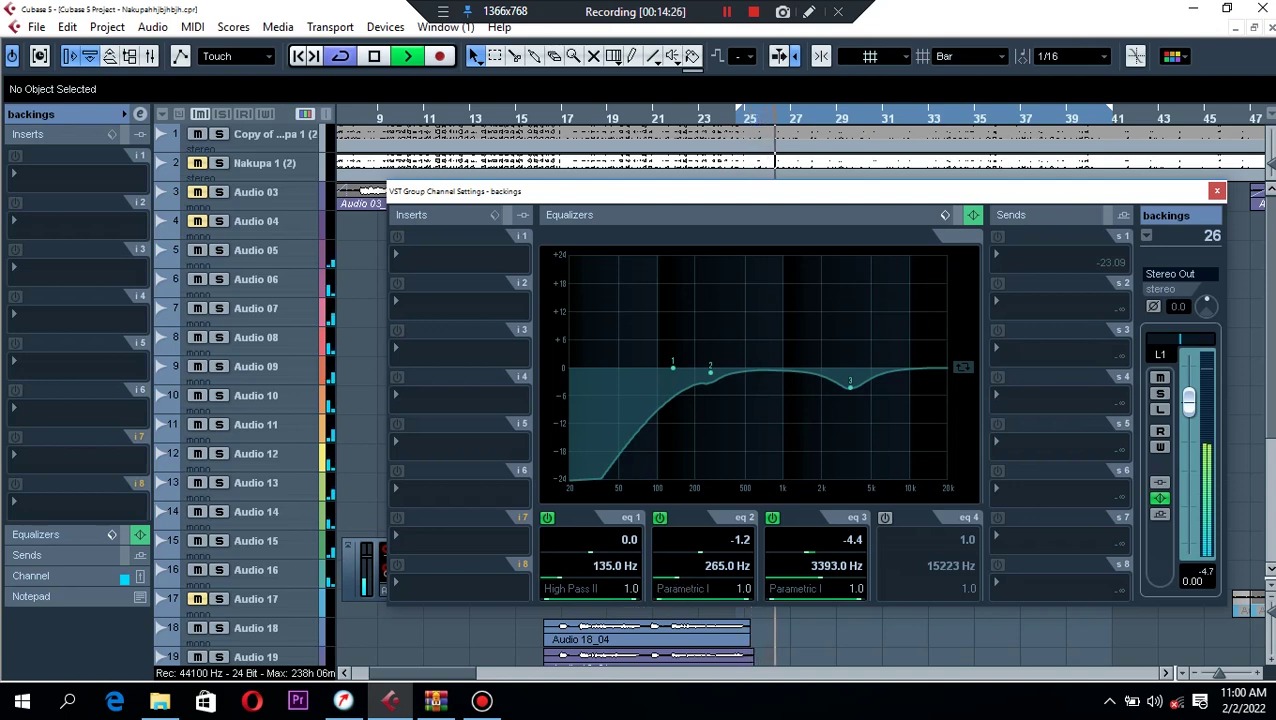
# Enable backings EQ band 4 as High Shelf I at 10443 Hz with 2.2 dB gain, and audition the result.
pyautogui.press('space')
pyautogui.click(885, 518)
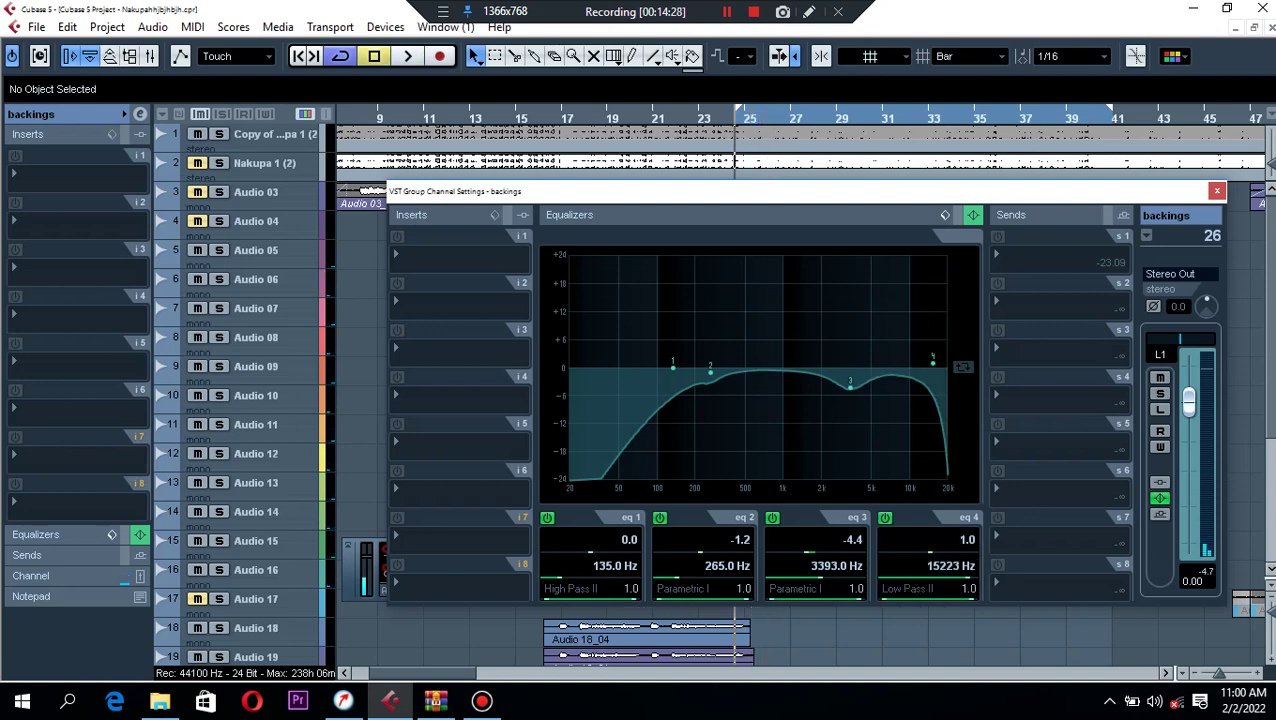
pyautogui.click(915, 588)
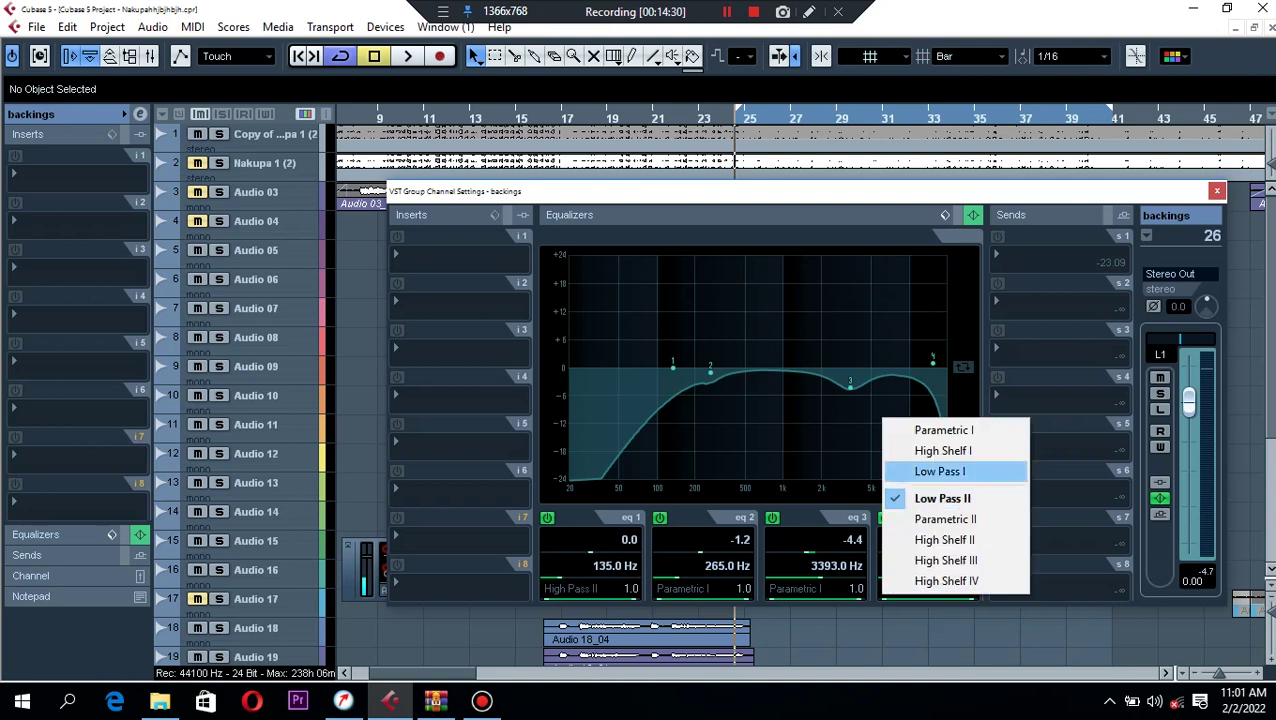
pyautogui.click(943, 451)
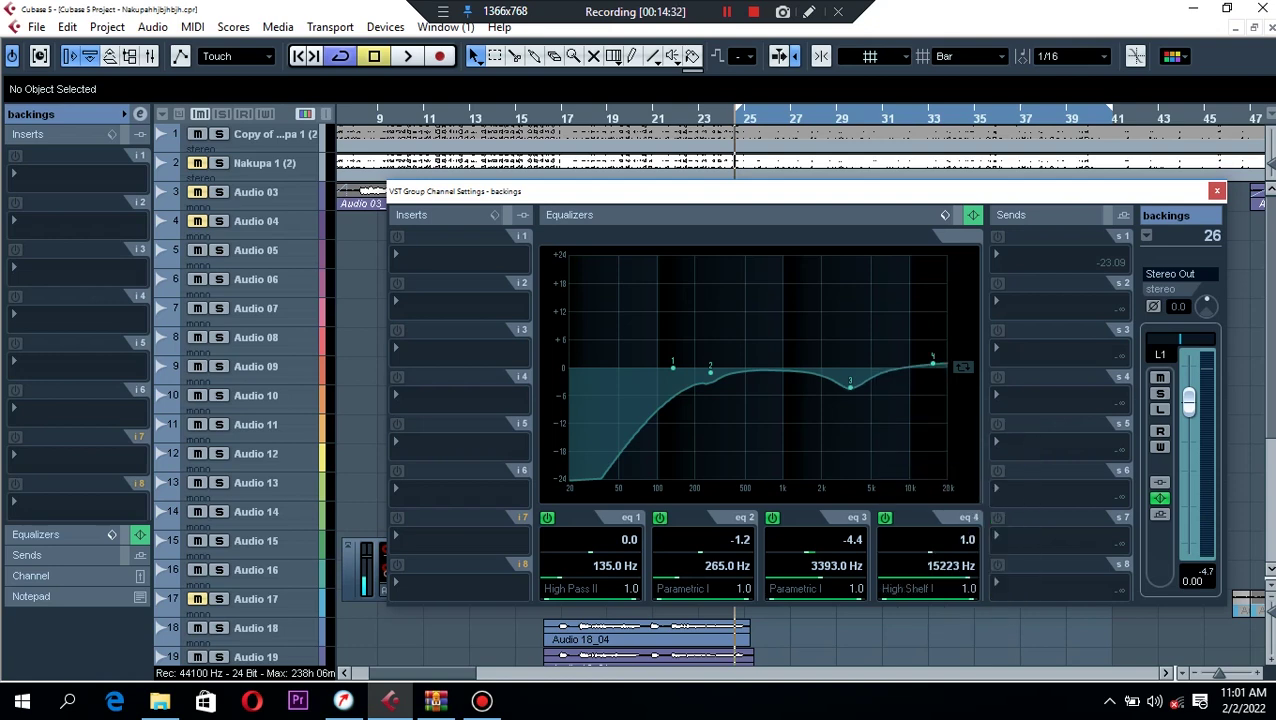
pyautogui.moveTo(932, 362); pyautogui.dragTo(911, 356)
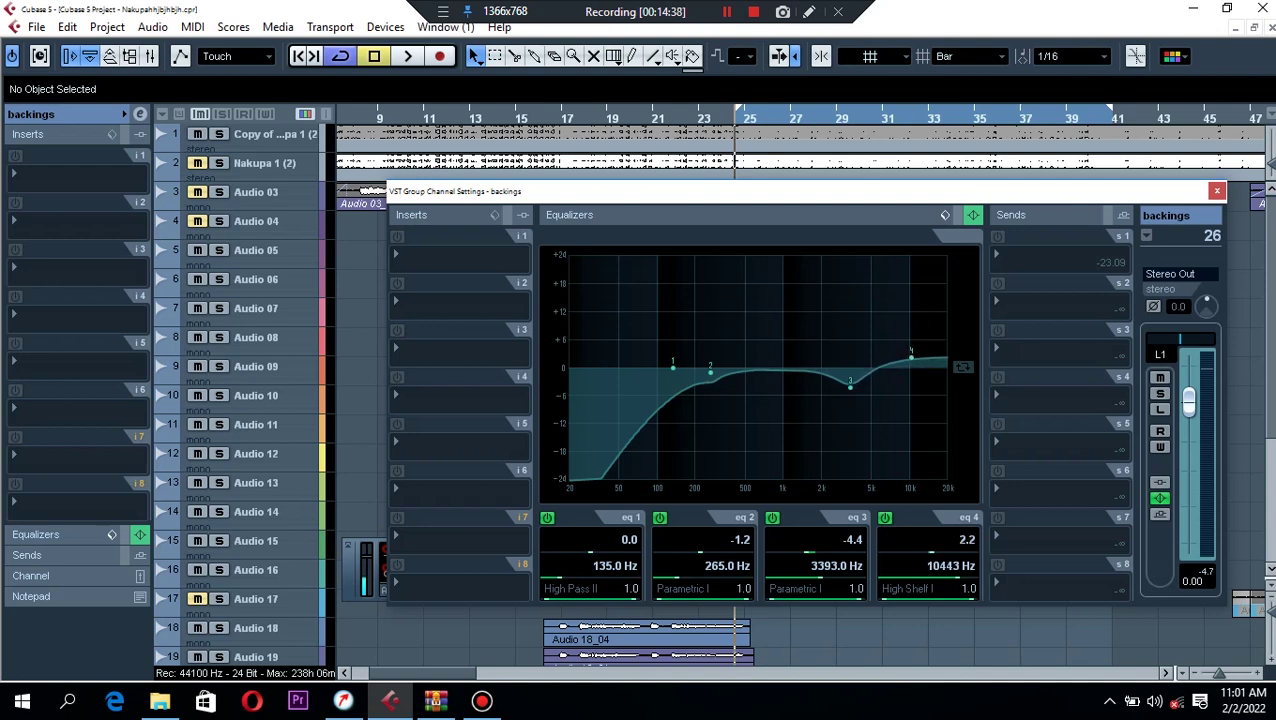
pyautogui.press('space')
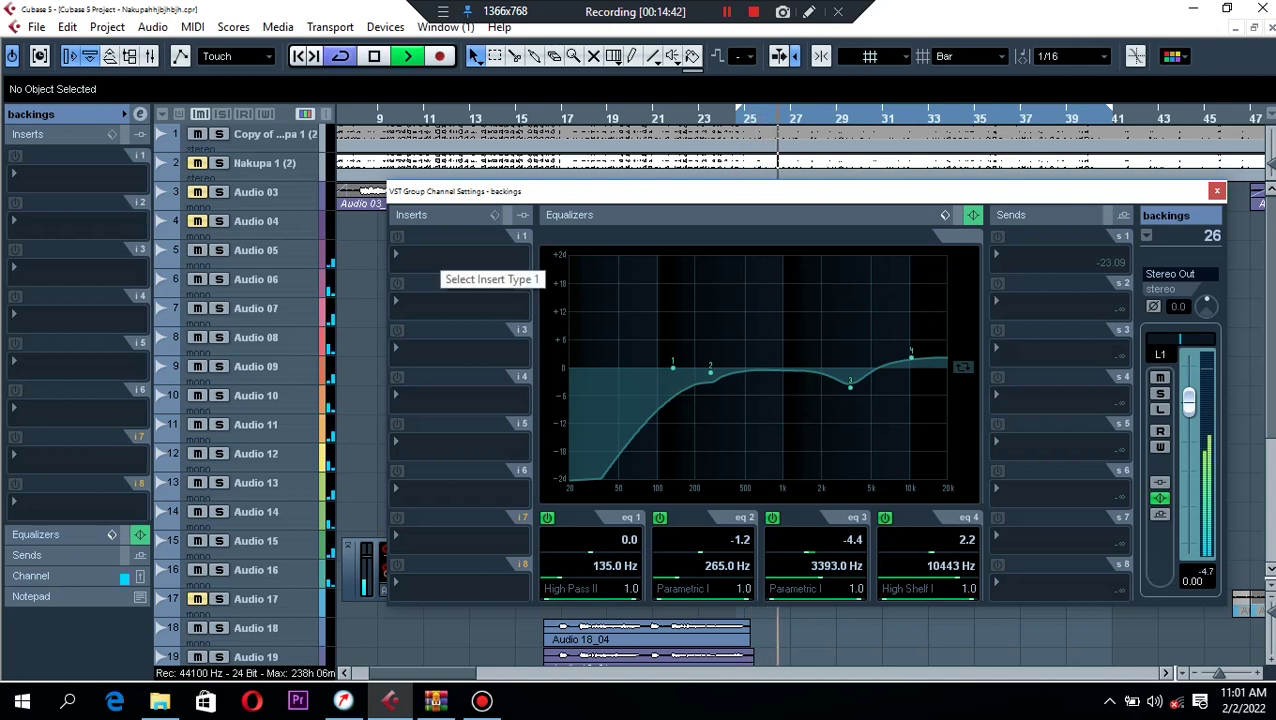
pyautogui.press('space')
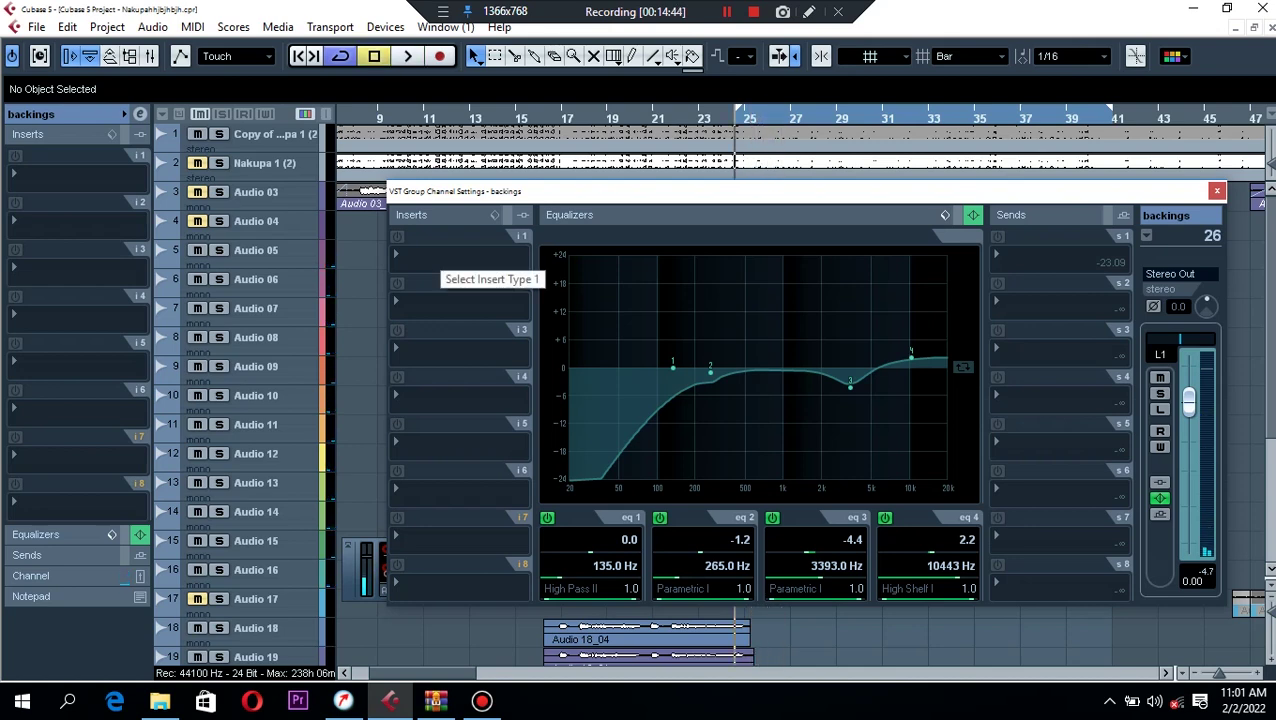
# Insert MultibandCompressor in backings slot 1 and raise its third band about 2 dB and fourth band about 4 dB during playback.
pyautogui.click(455, 258)
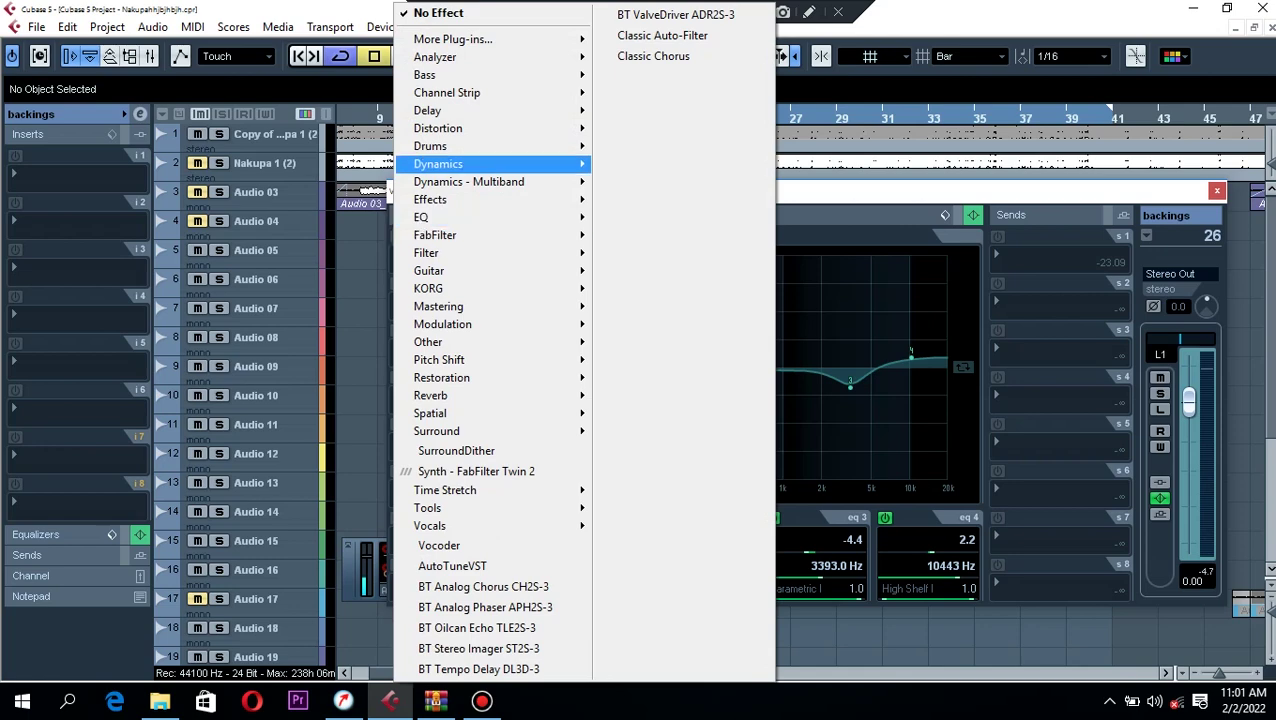
pyautogui.moveTo(520, 164)
pyautogui.moveTo(650, 11)
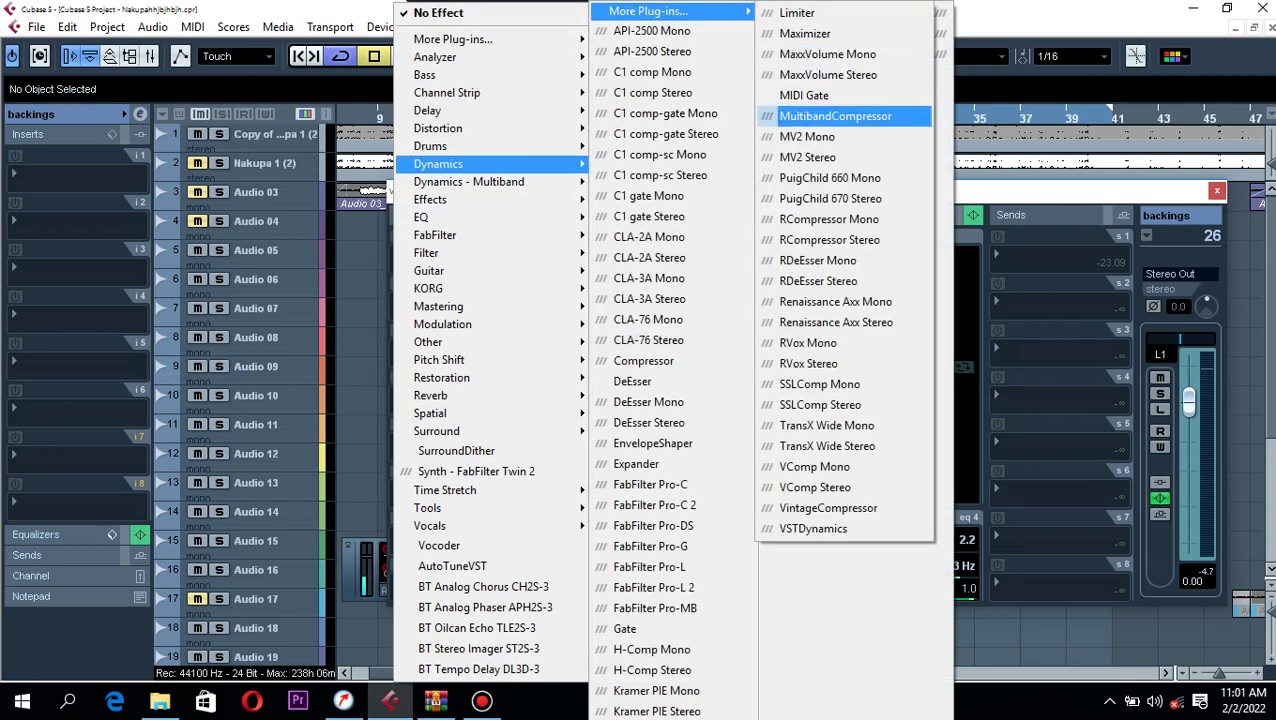
pyautogui.click(835, 116)
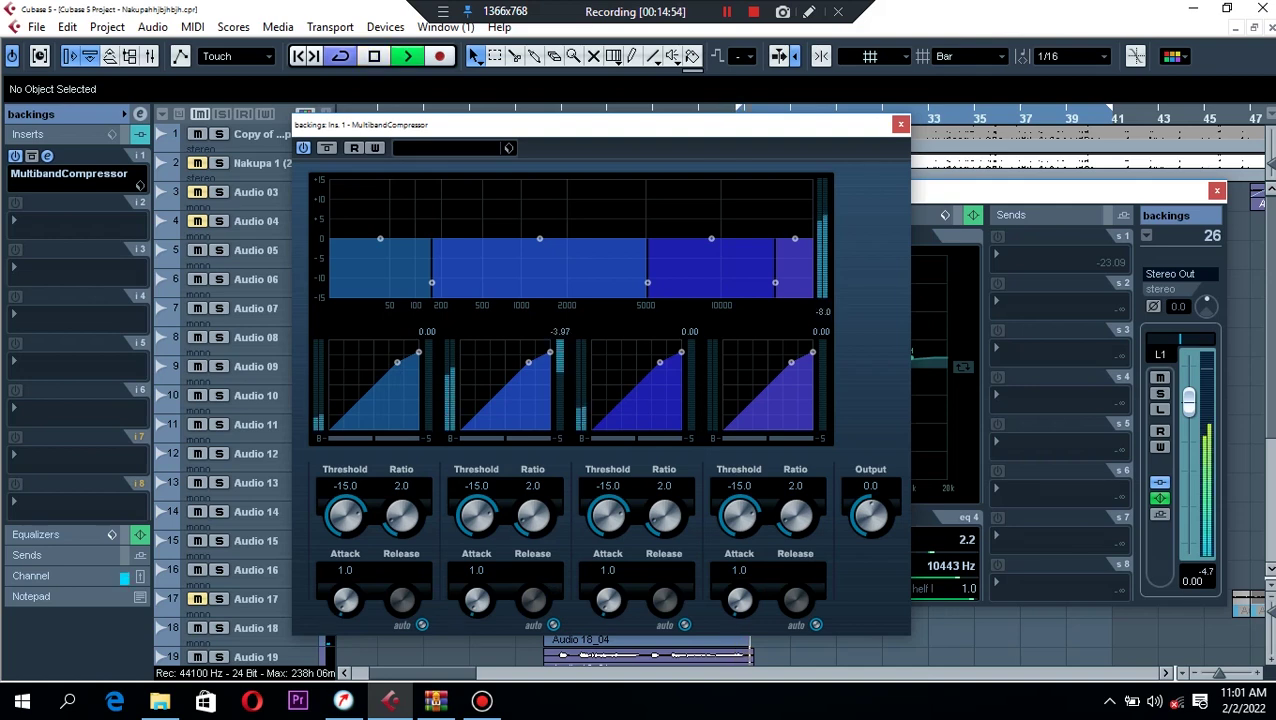
pyautogui.moveTo(711, 238); pyautogui.dragTo(711, 229)
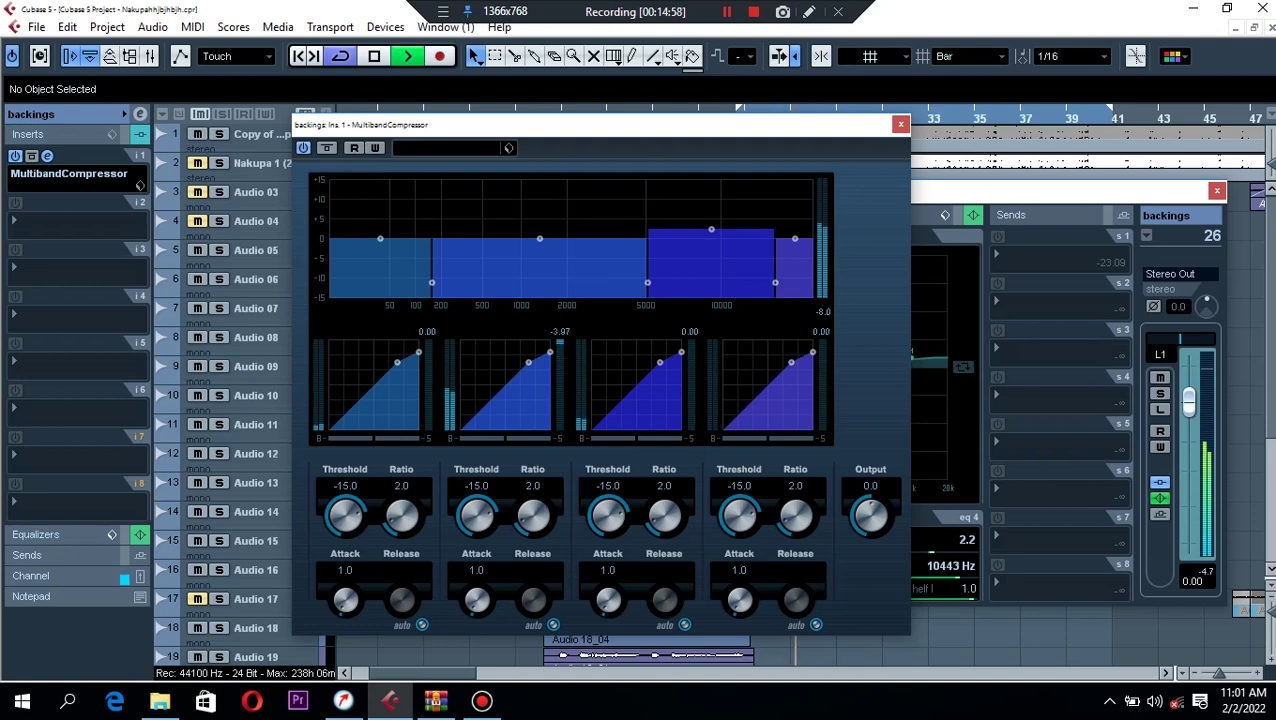
pyautogui.moveTo(794, 238); pyautogui.dragTo(795, 223)
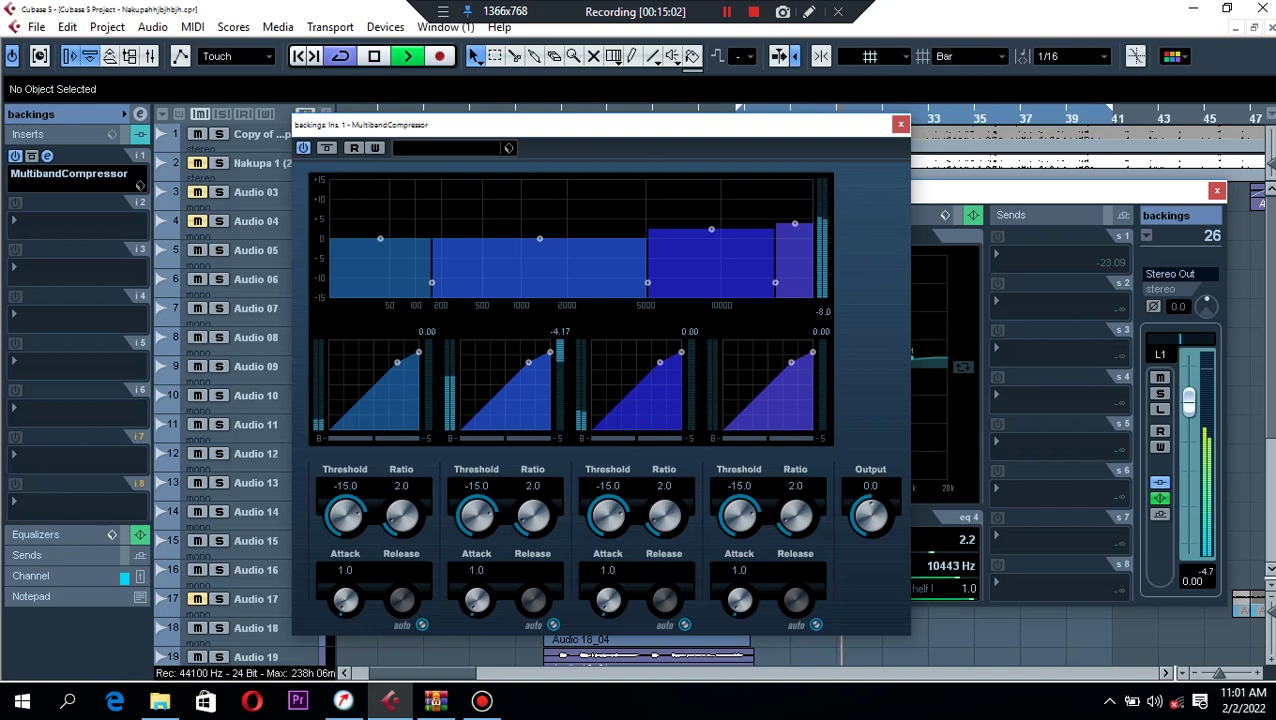
pyautogui.click(900, 124)
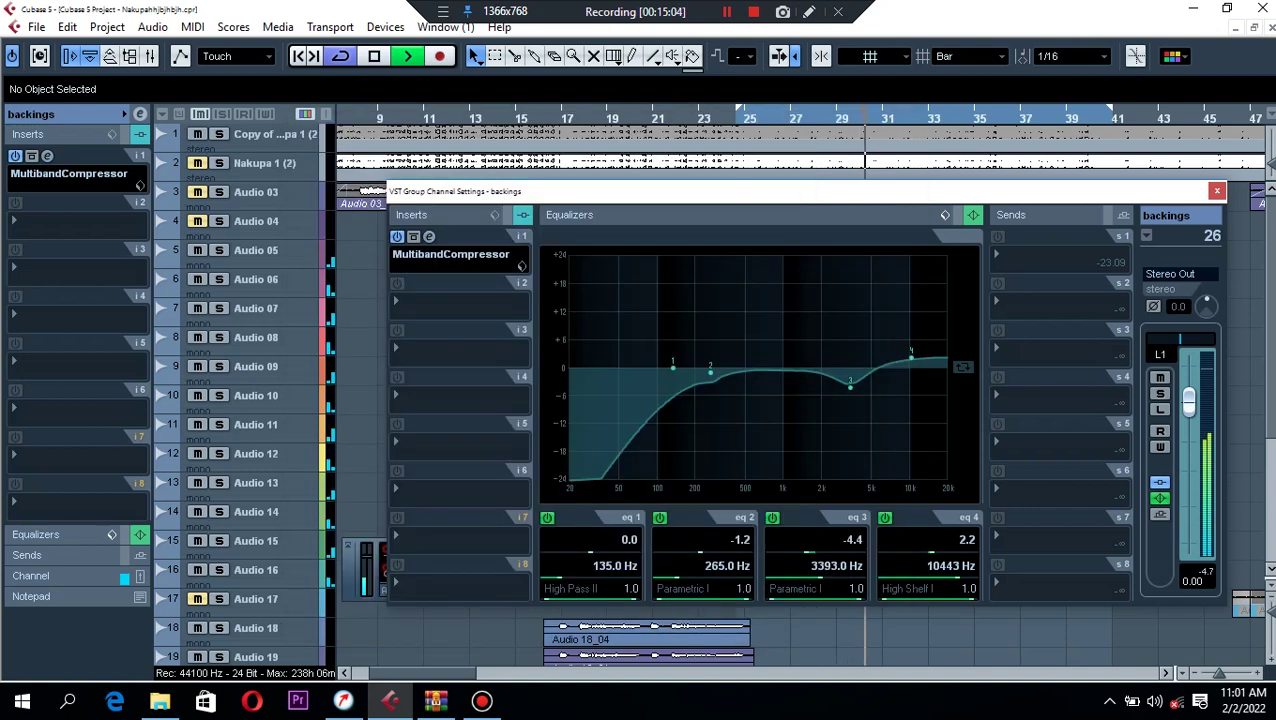
pyautogui.press('space')
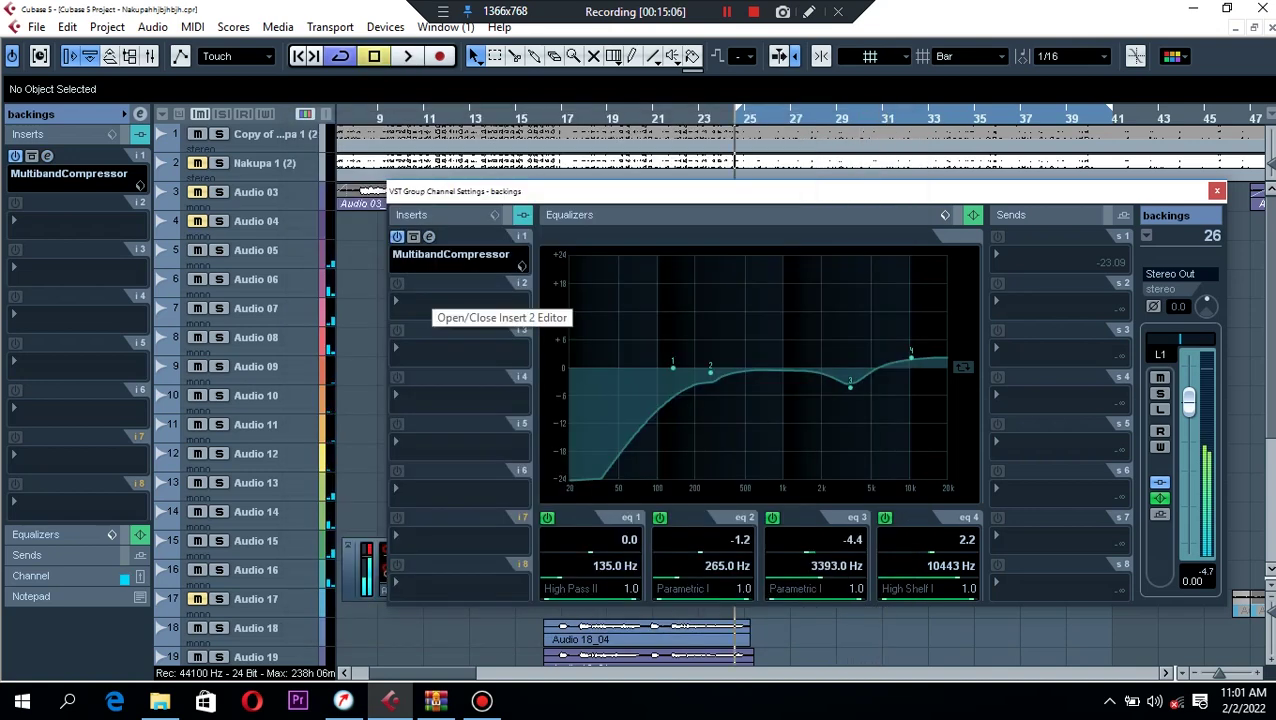
# Insert the NS1 Stereo noise suppressor in backings slot 2 and set its level to 20.
pyautogui.click(440, 298)
pyautogui.moveTo(445, 324)
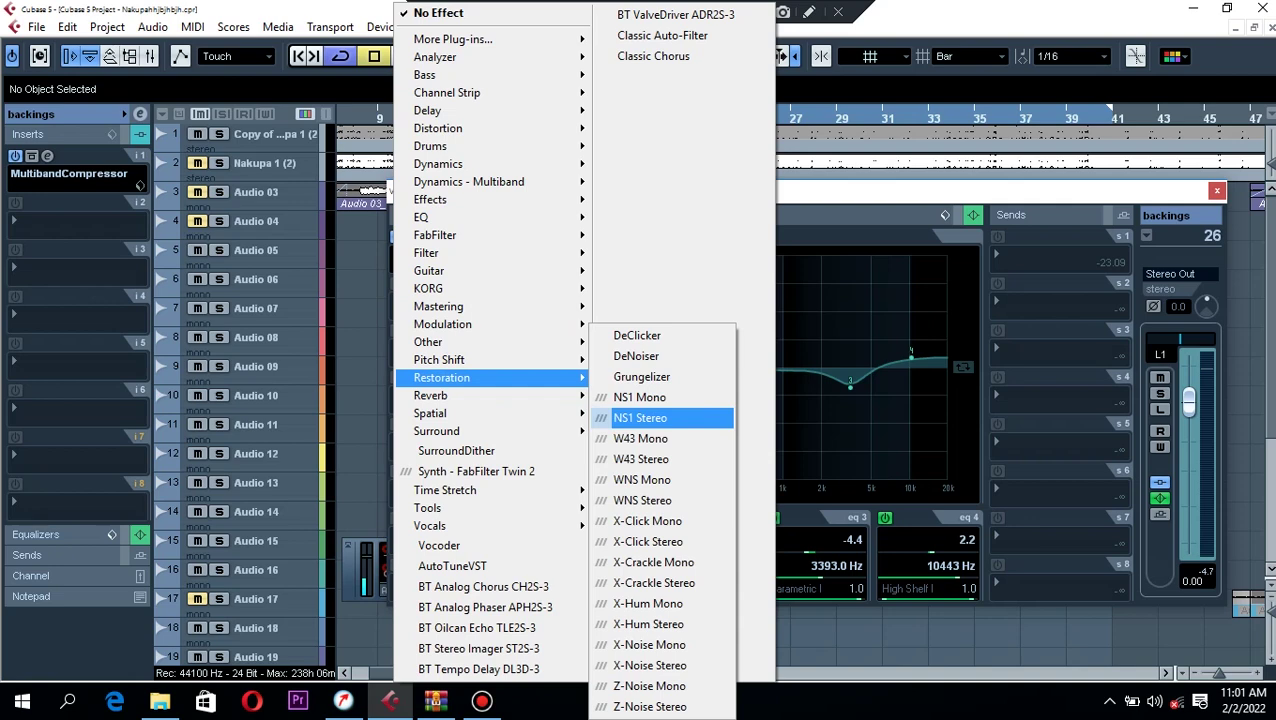
pyautogui.click(640, 418)
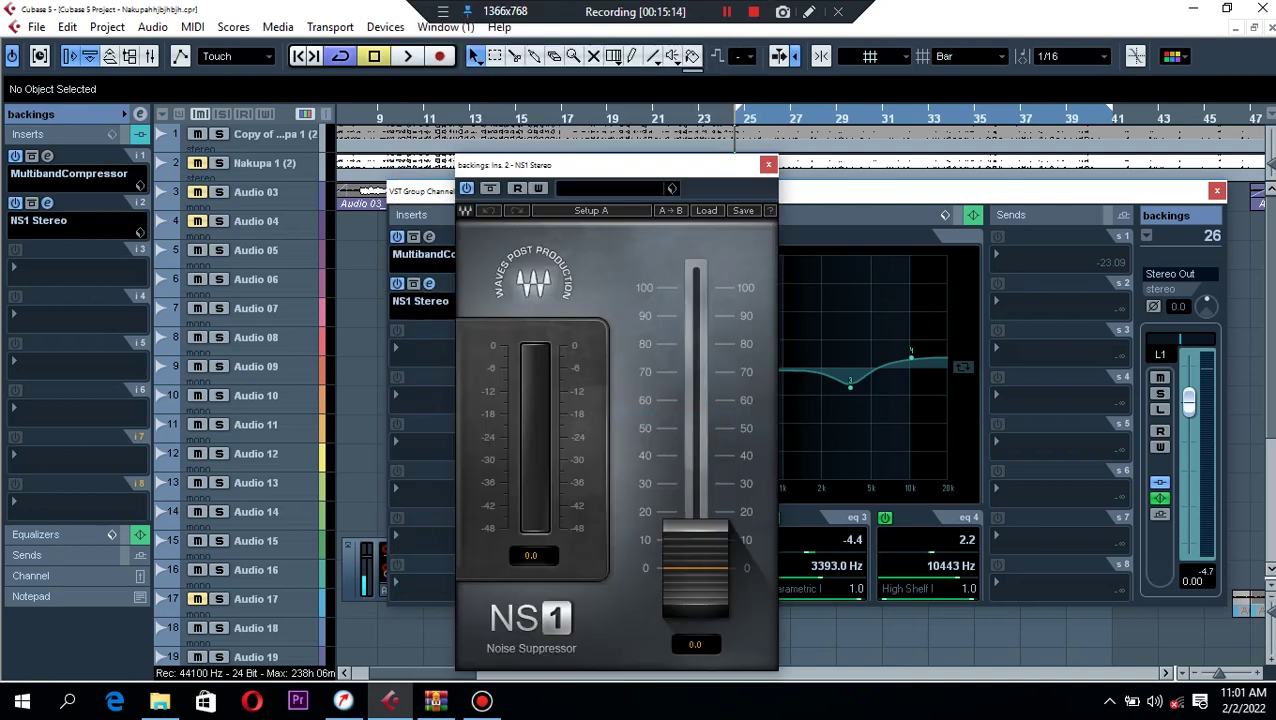
pyautogui.doubleClick(695, 644)
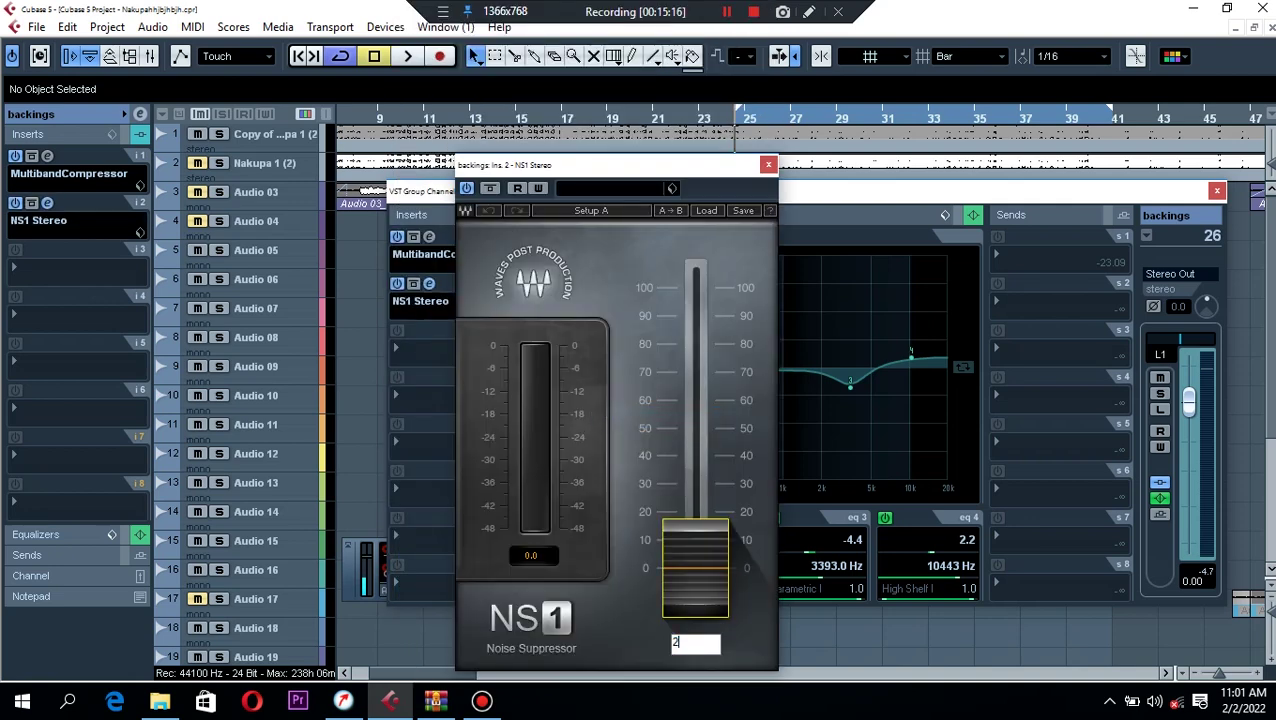
pyautogui.write('20')
pyautogui.press('Return')
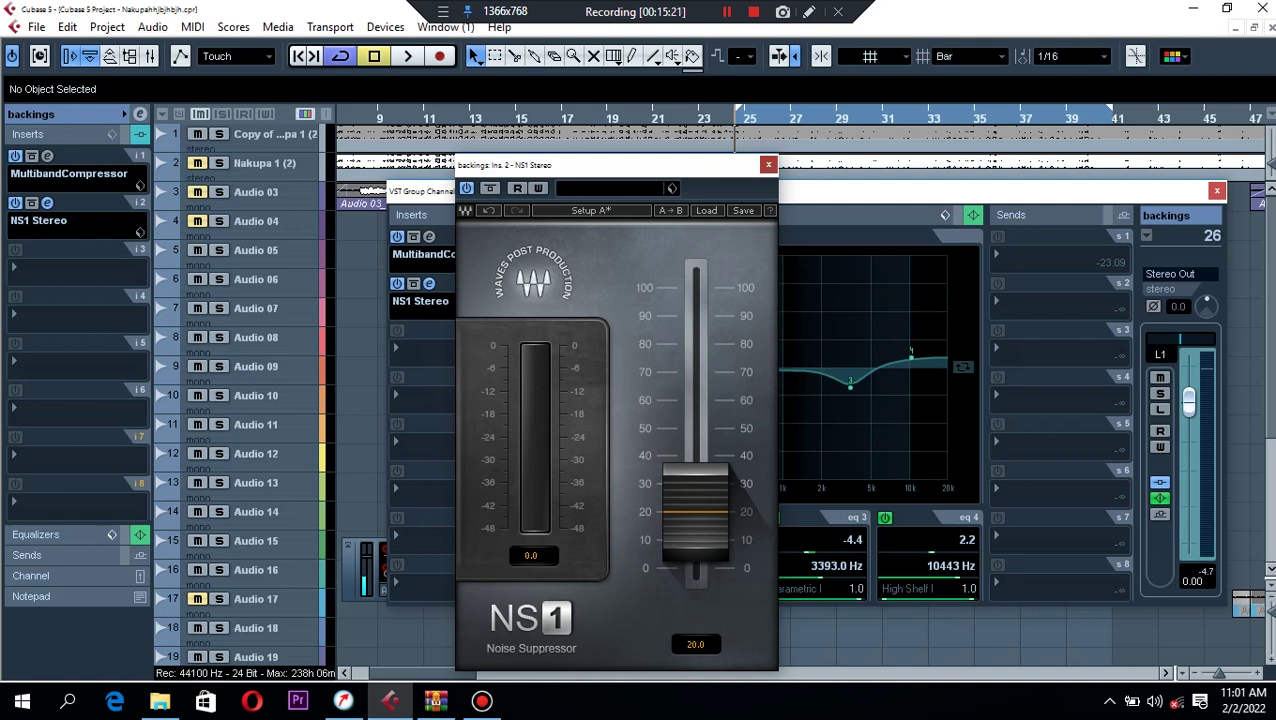
pyautogui.click(768, 165)
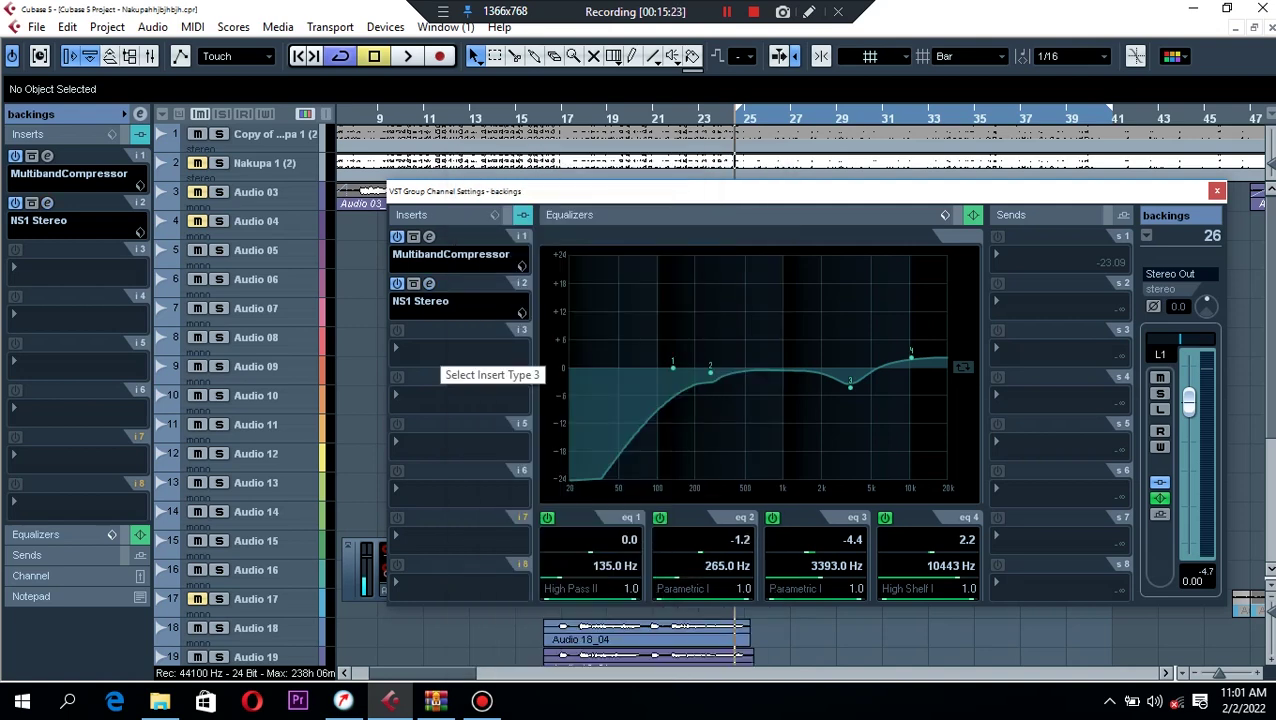
# Insert RDeEsser Stereo in backings slot 3, set its range to -20.2 and threshold to about -33.2, and audition it.
pyautogui.click(440, 348)
pyautogui.moveTo(440, 164)
pyautogui.moveTo(490, 164)
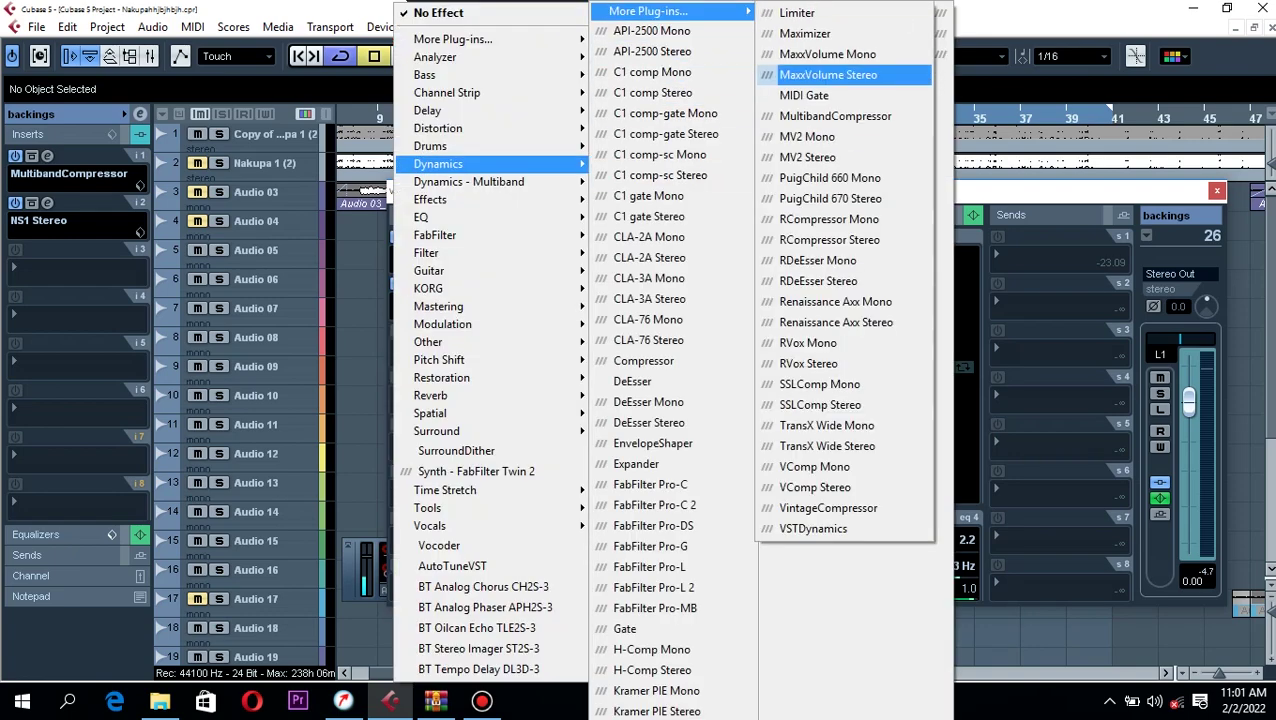
pyautogui.click(818, 281)
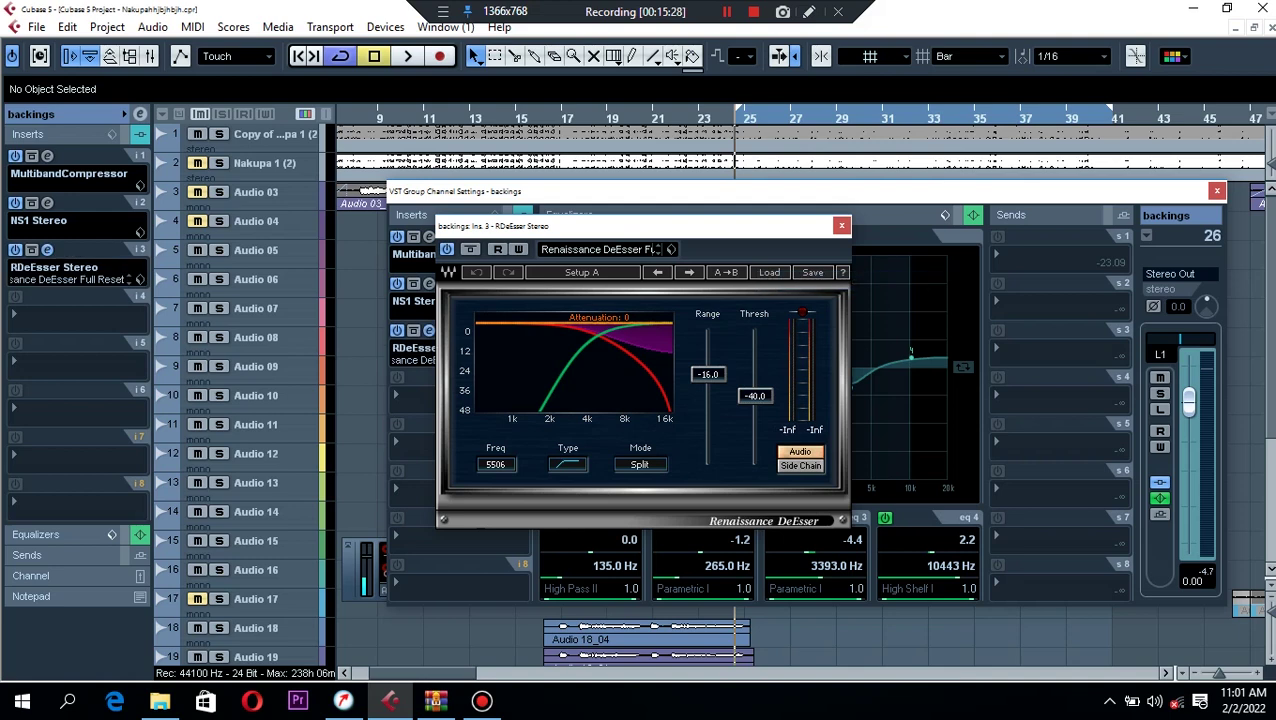
pyautogui.moveTo(708, 374); pyautogui.dragTo(708, 379)
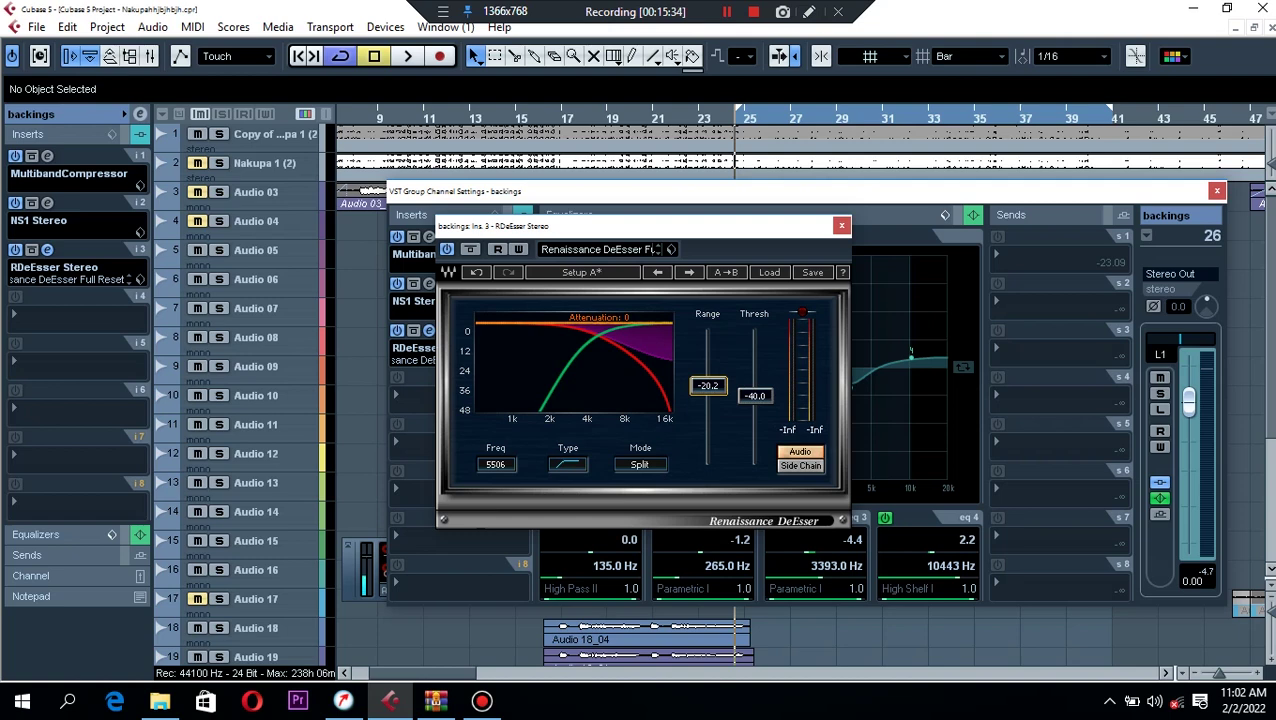
pyautogui.moveTo(755, 392); pyautogui.dragTo(755, 386)
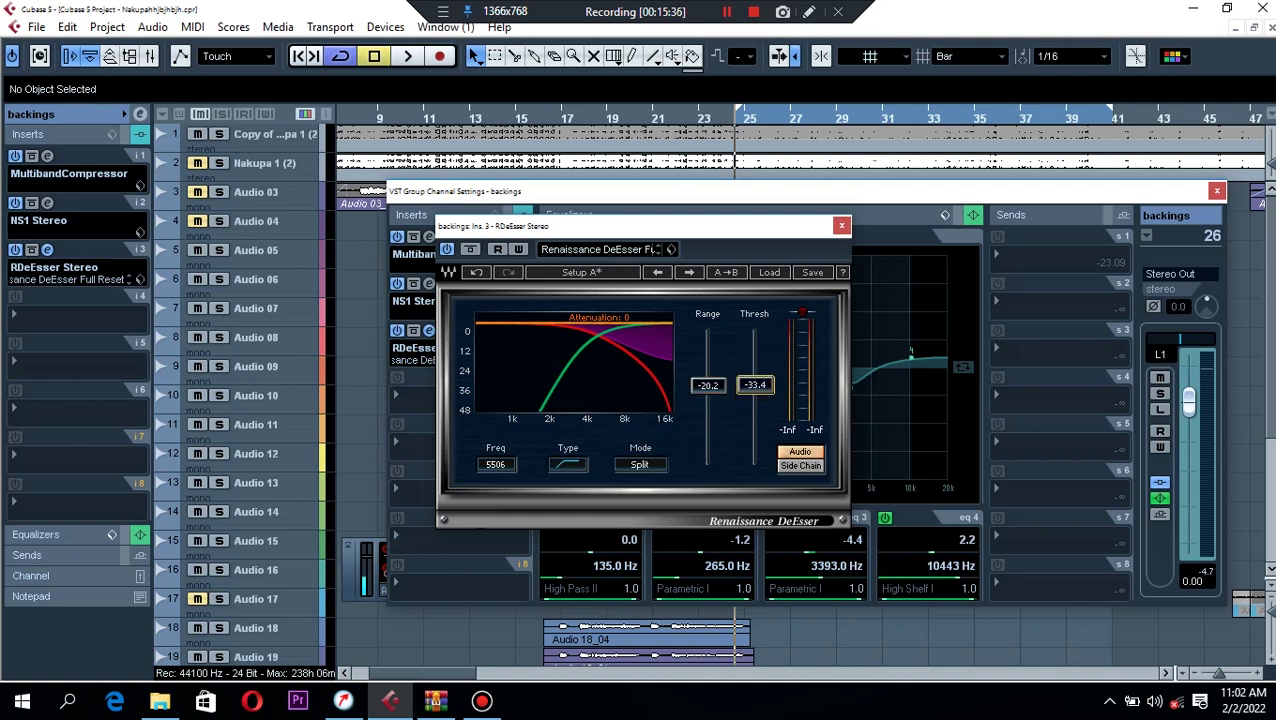
pyautogui.press('space')
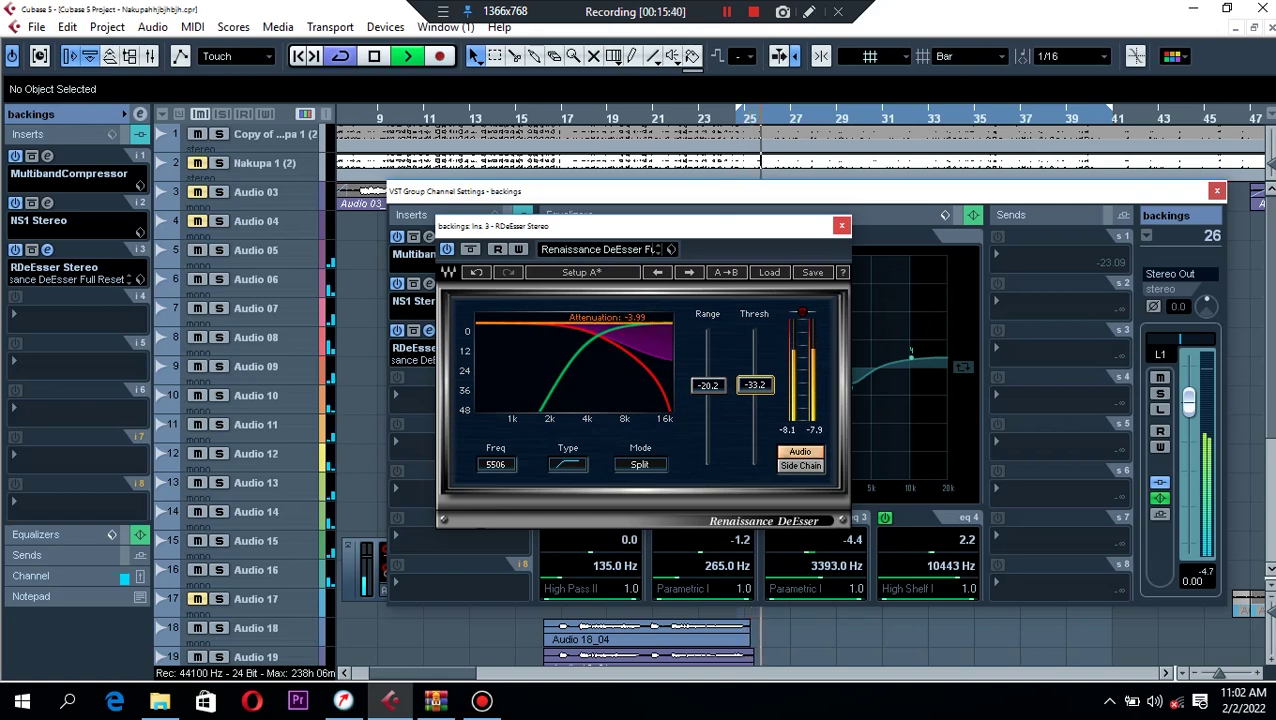
pyautogui.click(842, 226)
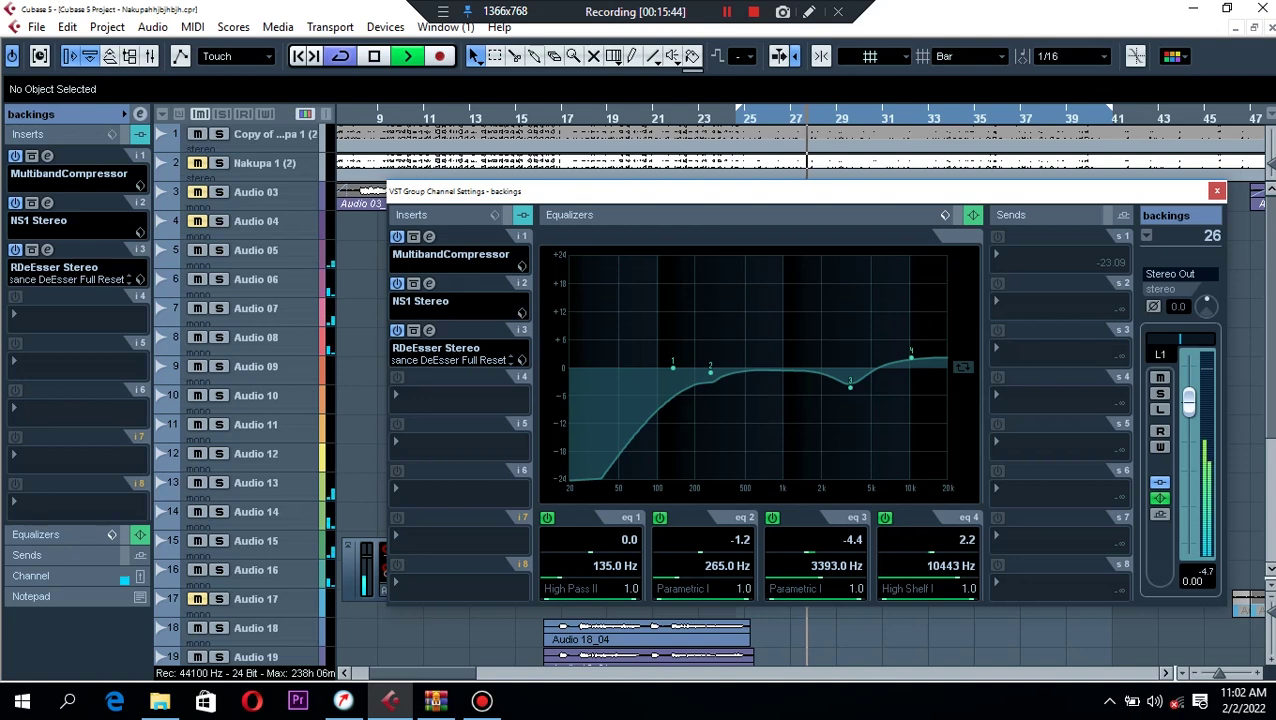
pyautogui.press('space')
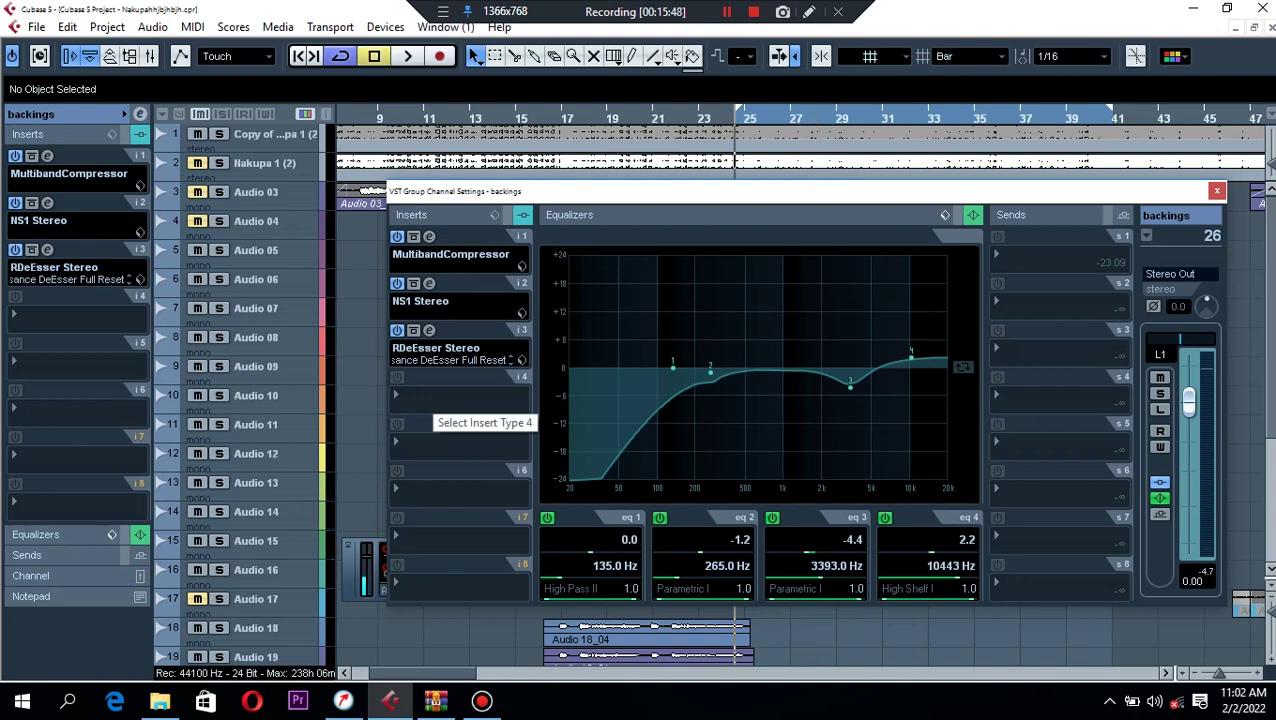
# Insert S1 Imager Stereo in backings slot 4 and widen the stereo image to 1.51 while playing the vocals.
pyautogui.click(430, 398)
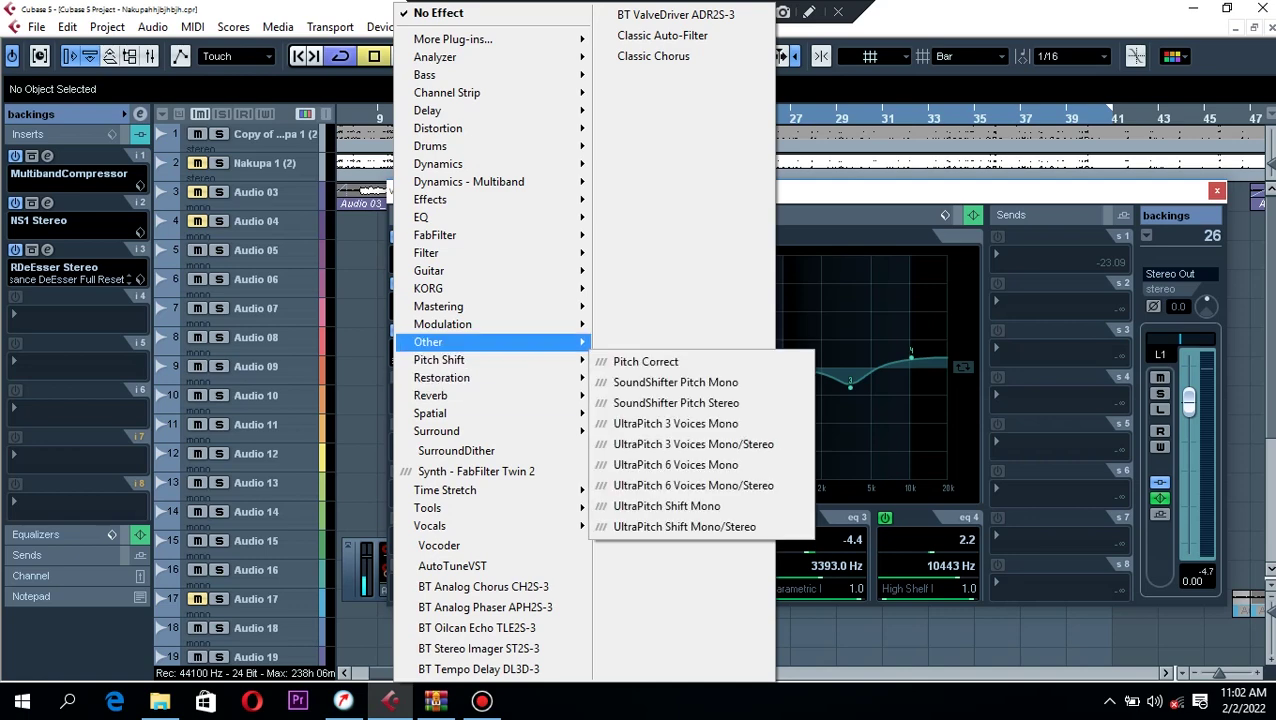
pyautogui.moveTo(450, 413)
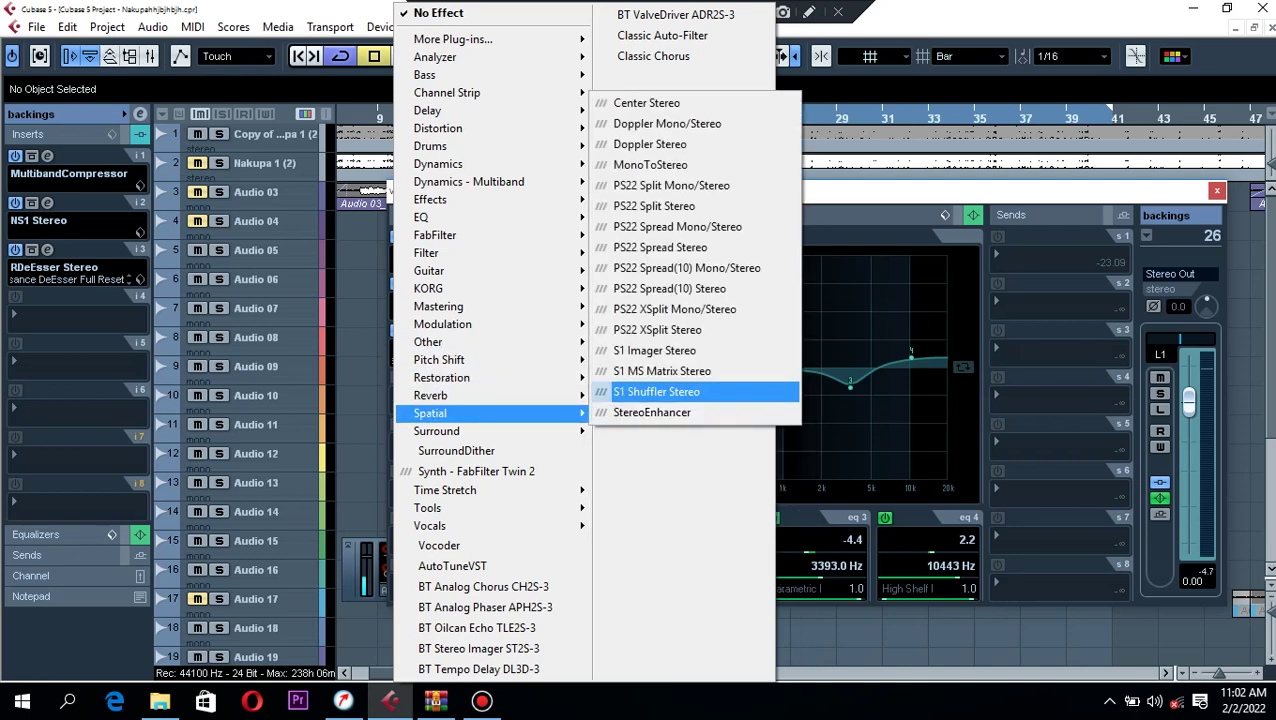
pyautogui.click(654, 350)
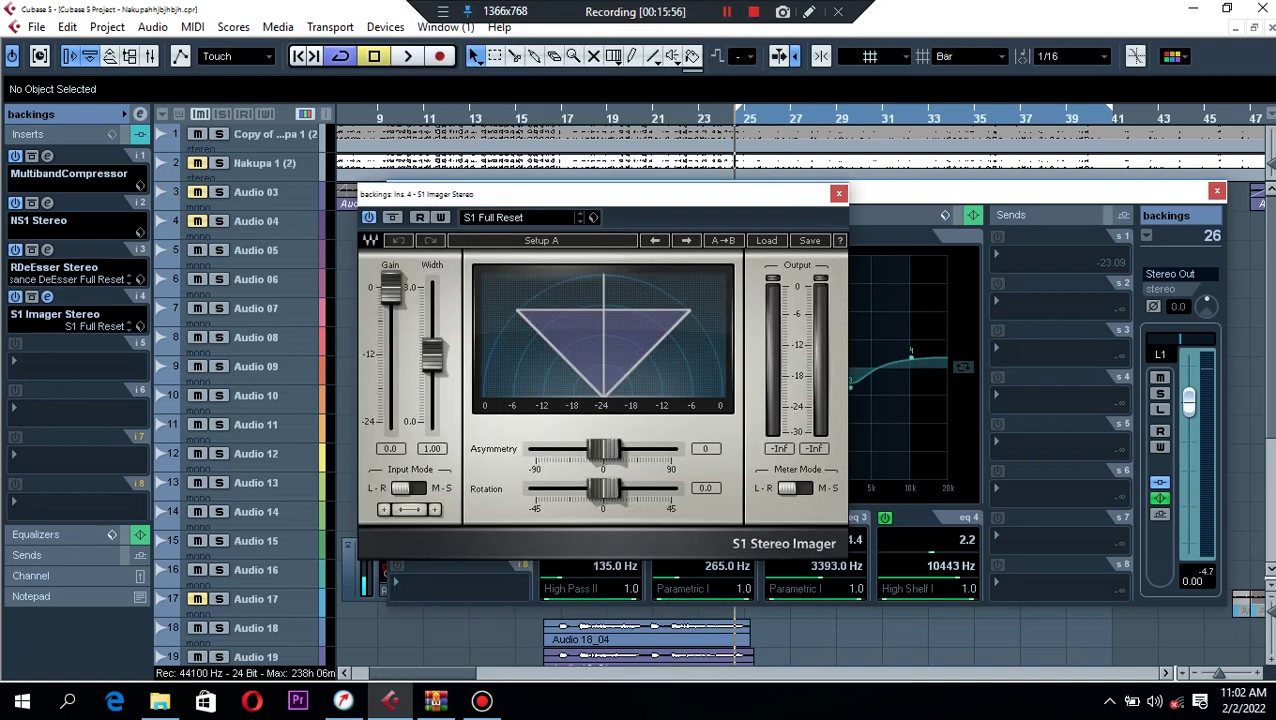
pyautogui.press('space')
pyautogui.press('space')
pyautogui.moveTo(432, 355)
pyautogui.mouseDown()
pyautogui.moveTo(432, 286)
pyautogui.moveTo(432, 393)
pyautogui.moveTo(432, 334)
pyautogui.mouseUp()
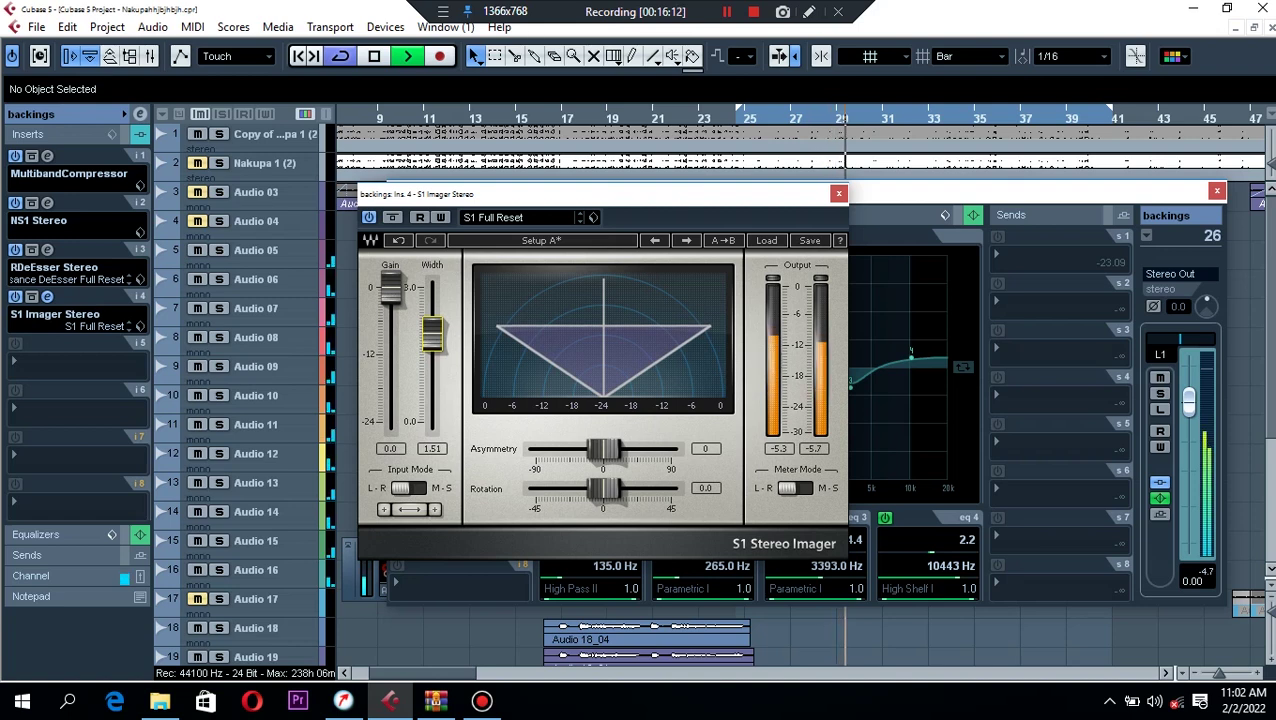
# Compare the backings with the stereo imager bypassed and active, stop playback and close its editor.
pyautogui.click(369, 217)
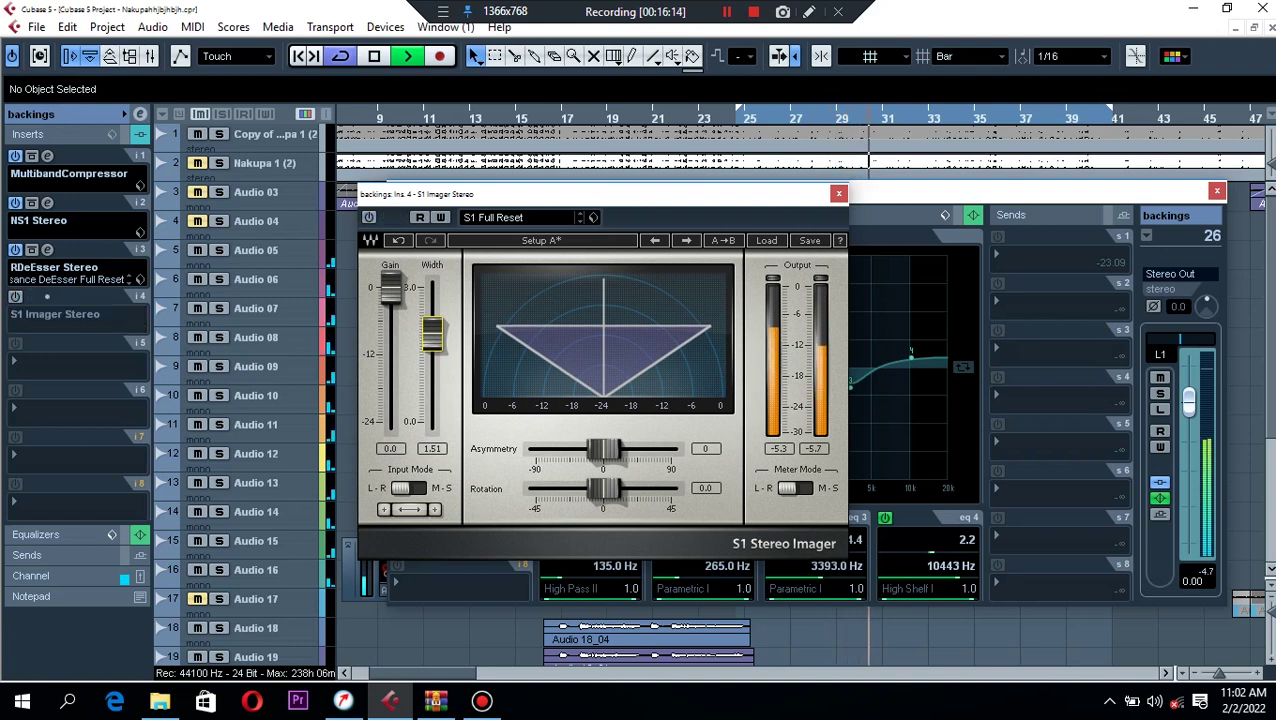
pyautogui.click(369, 217)
pyautogui.press('space')
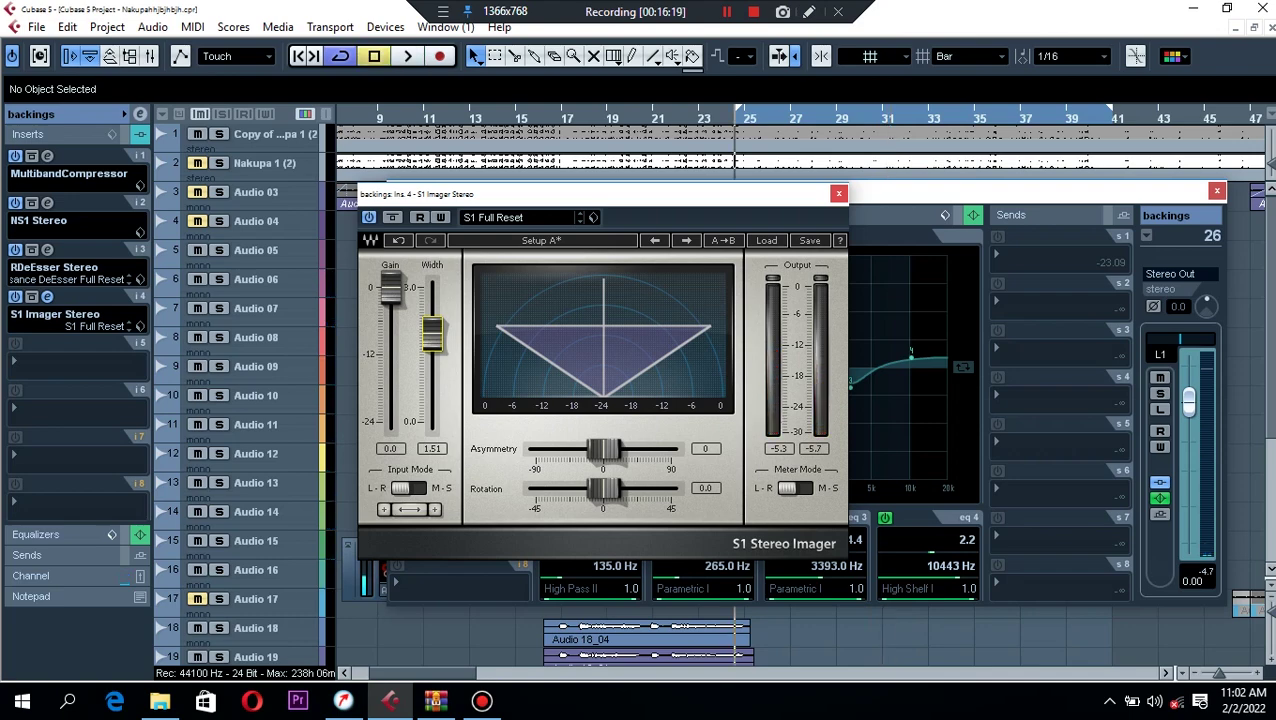
pyautogui.click(839, 194)
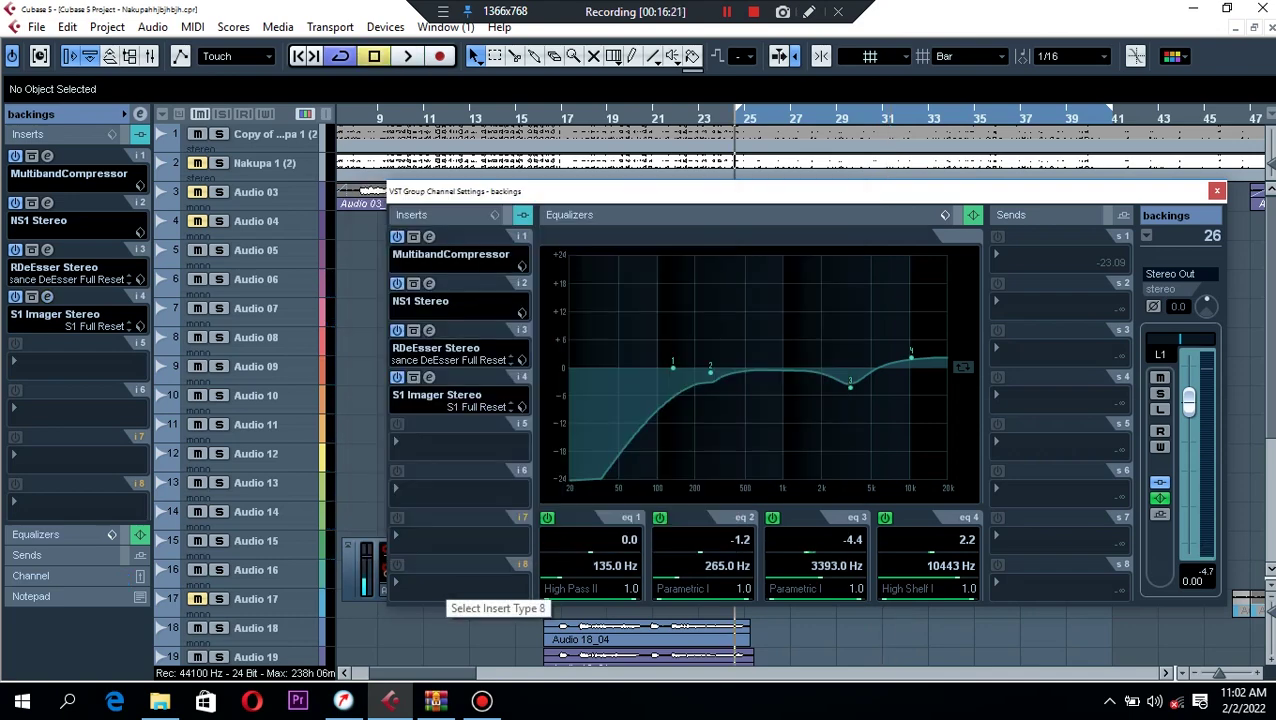
# Insert the FabFilter Pro-L 2 limiter in backings slot 8 with its default setting and close its editor.
pyautogui.click(440, 583)
pyautogui.moveTo(438, 163)
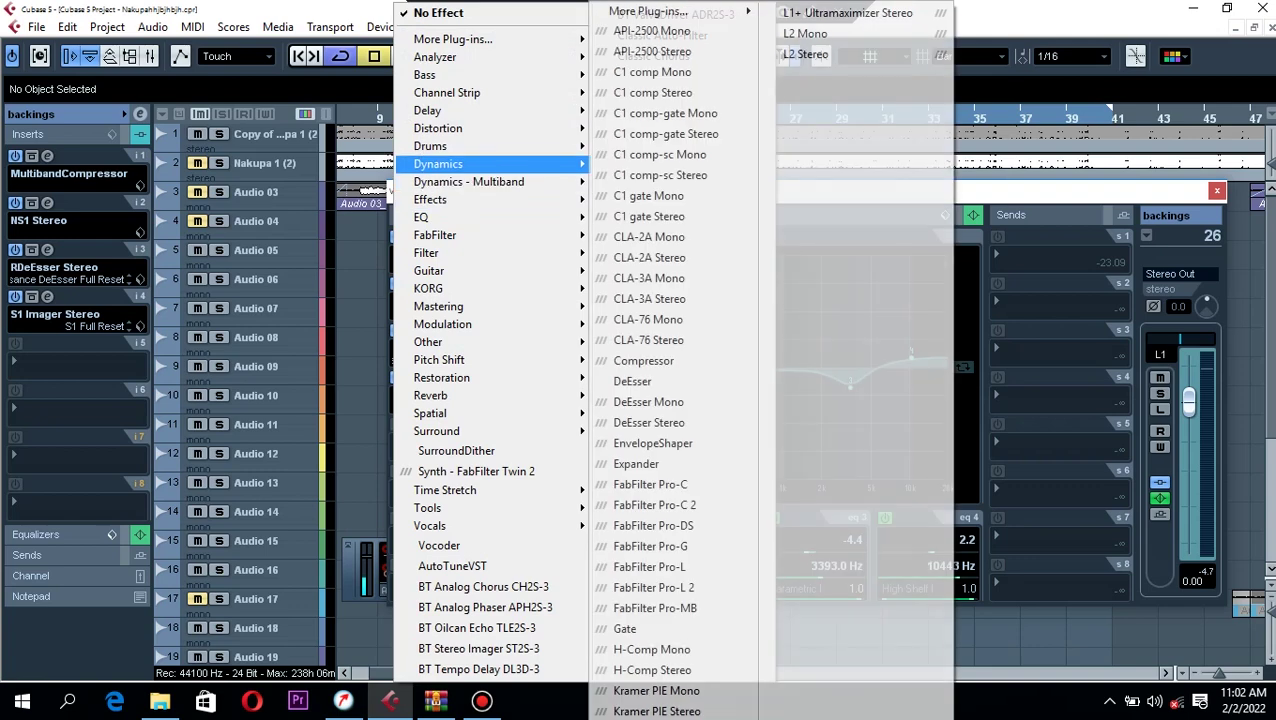
pyautogui.click(654, 587)
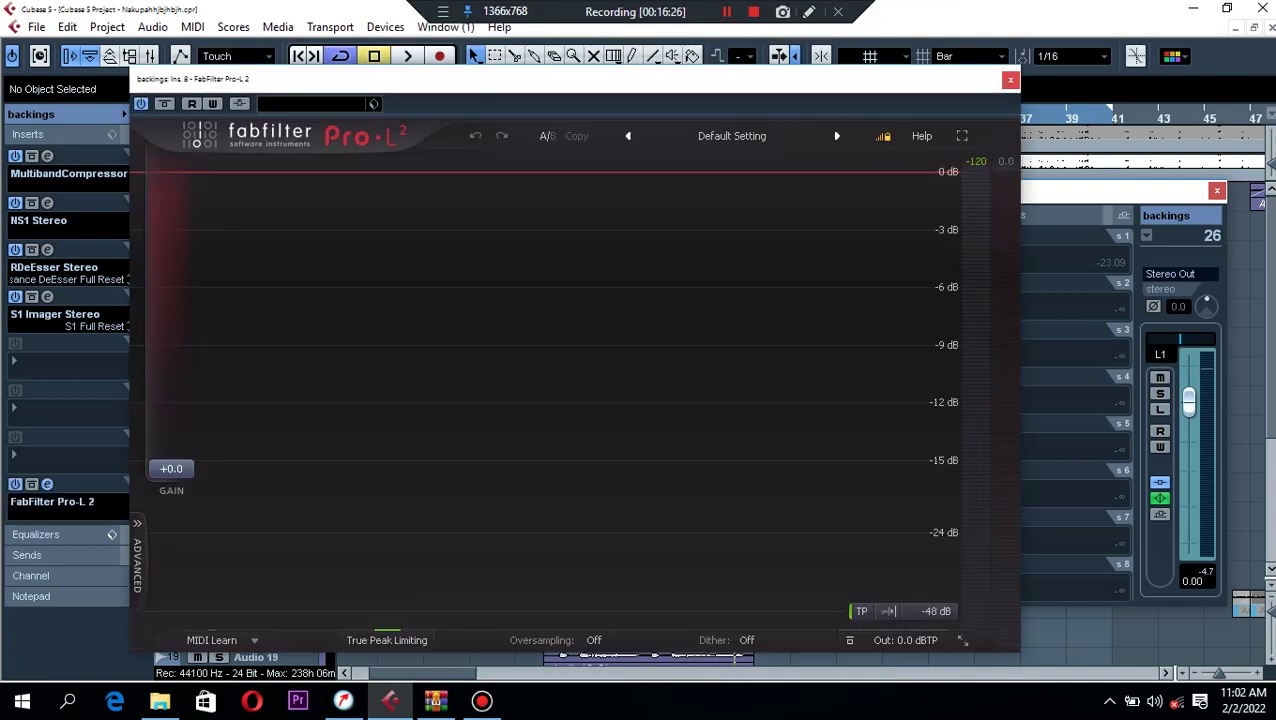
pyautogui.click(1010, 80)
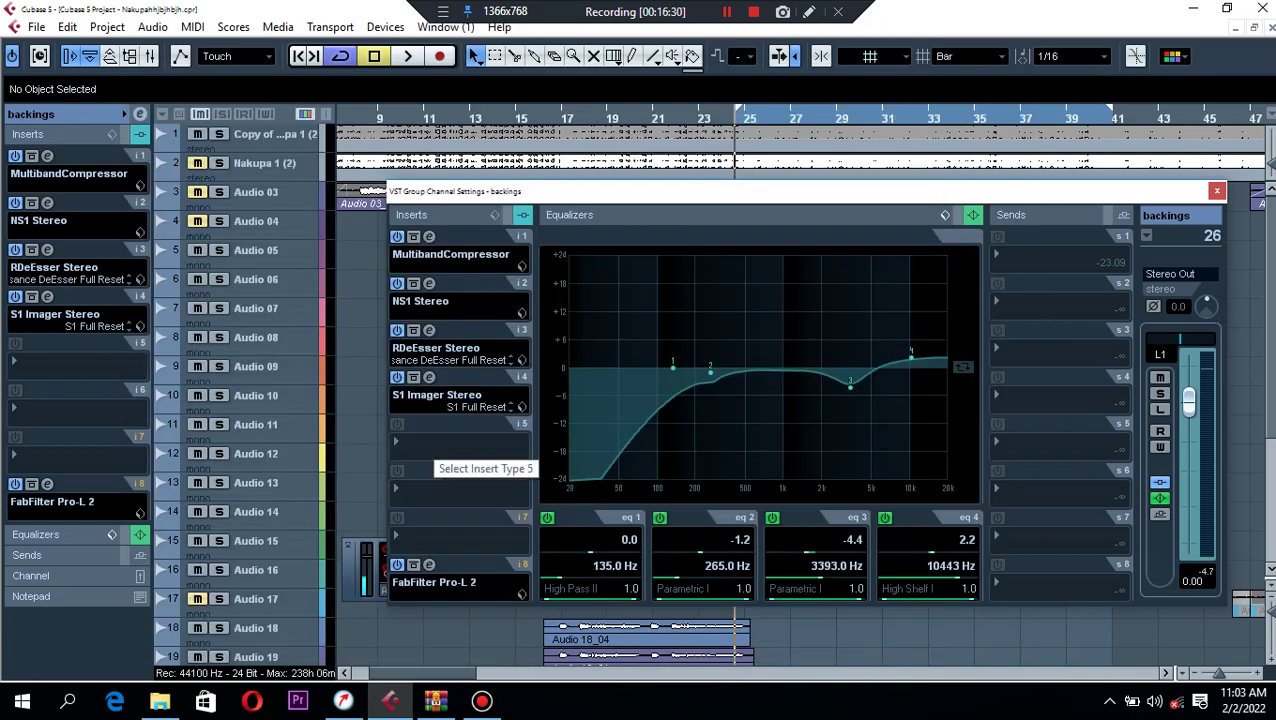
# Insert the FabFilter Pro-R reverb in backings slot 5 and load its Vocal Backings Bright ambience preset.
pyautogui.click(450, 440)
pyautogui.moveTo(470, 395)
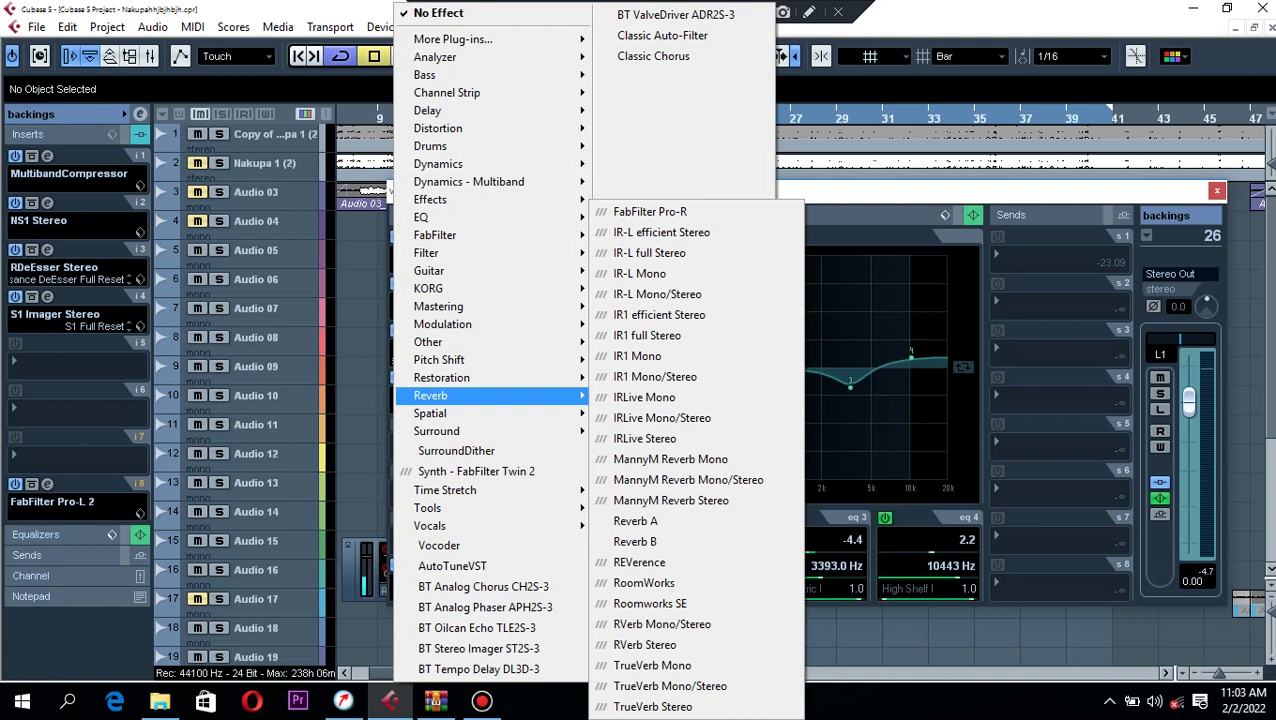
pyautogui.moveTo(470, 341)
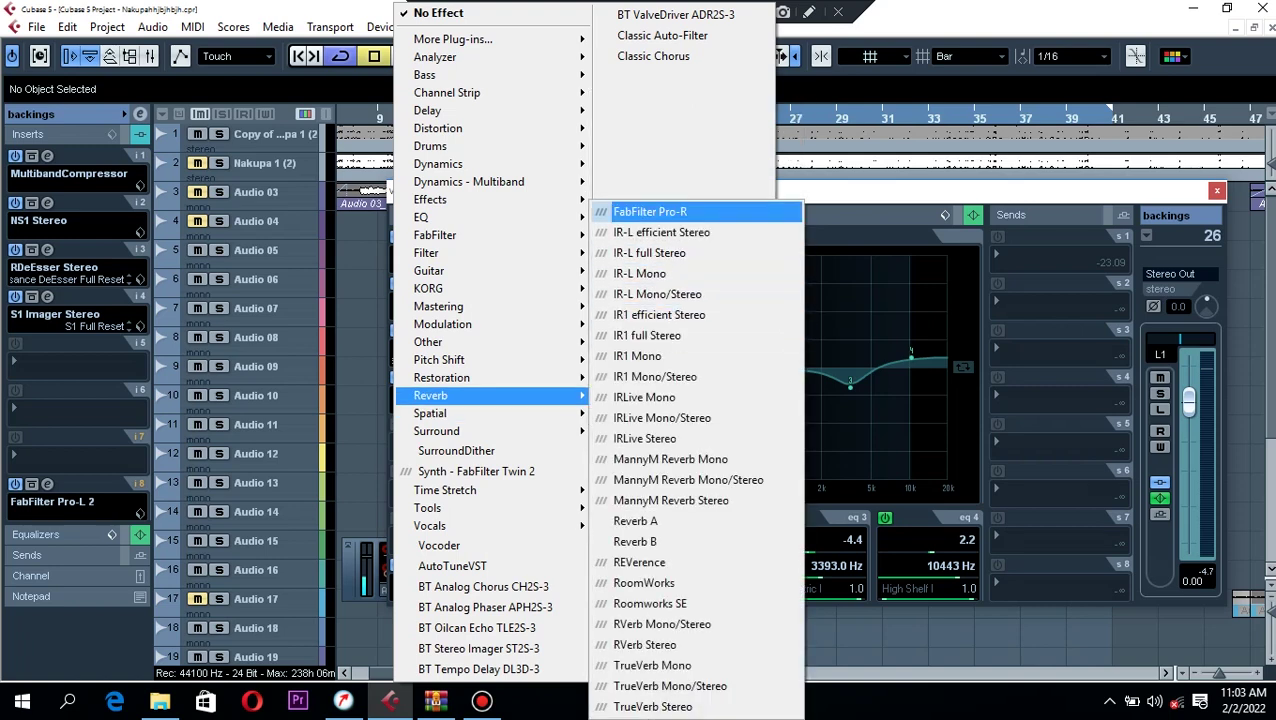
pyautogui.click(650, 211)
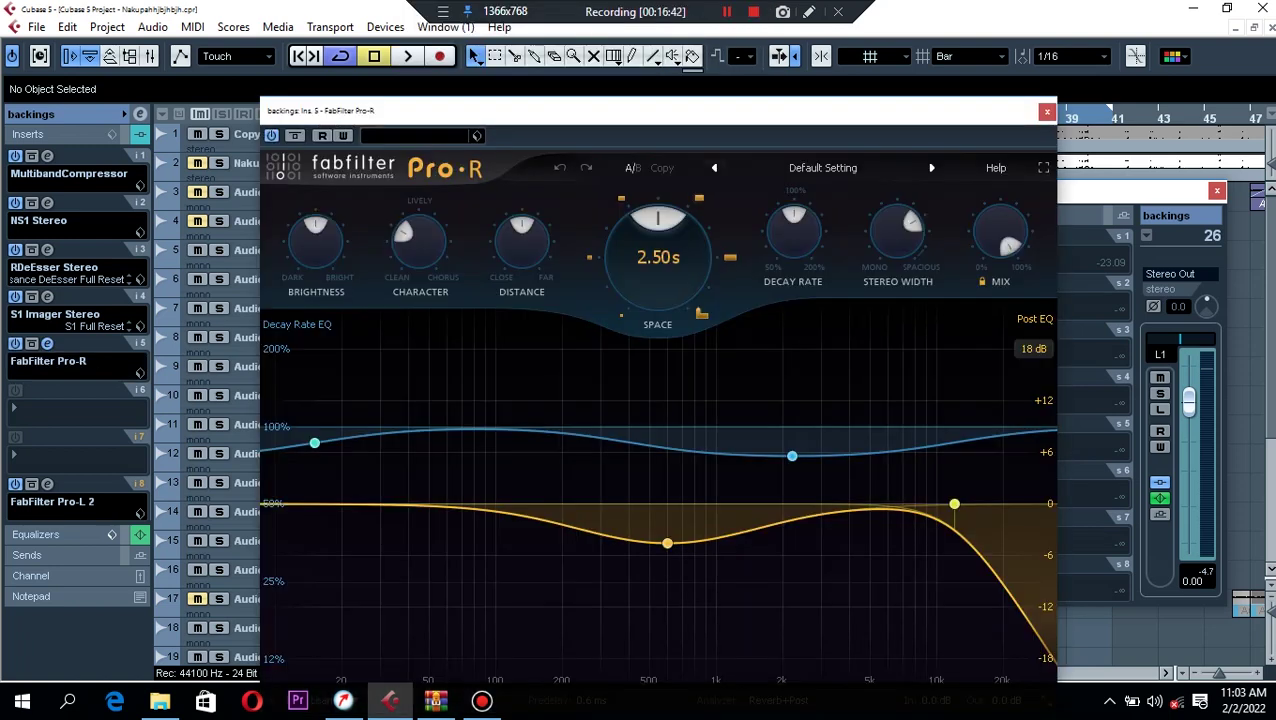
pyautogui.moveTo(736, 110); pyautogui.dragTo(726, 78)
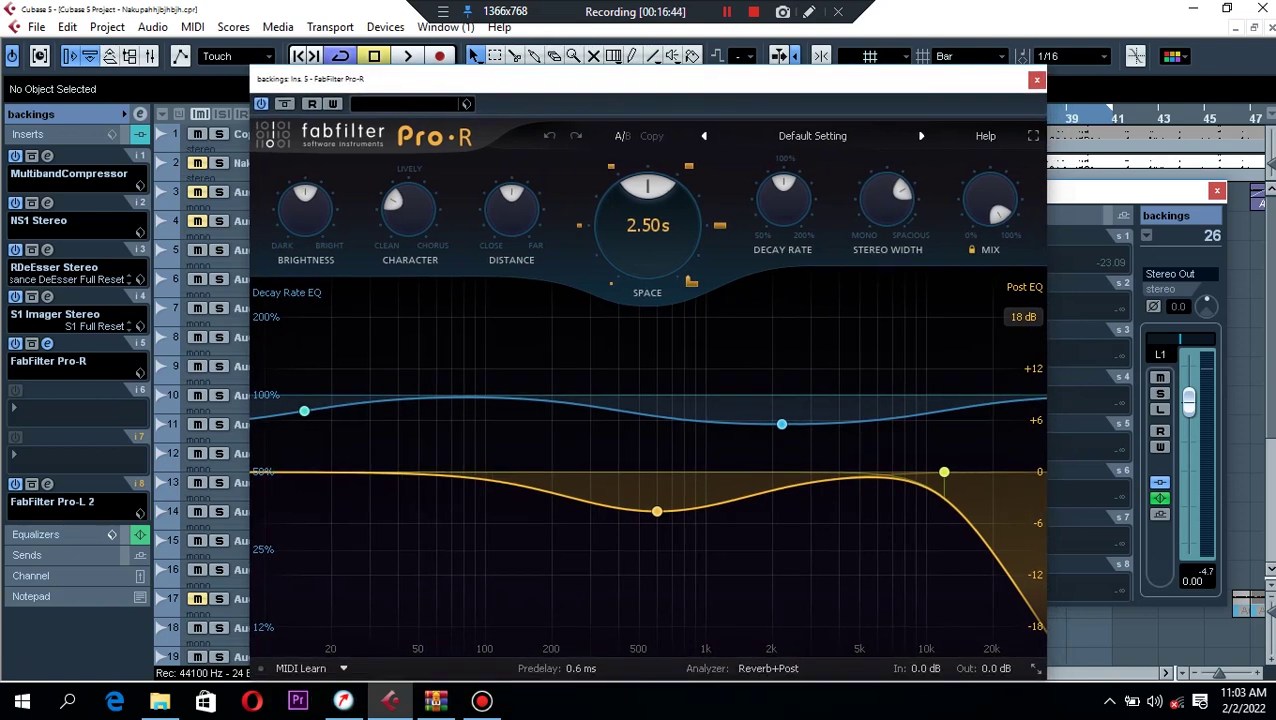
pyautogui.click(813, 136)
pyautogui.moveTo(790, 158)
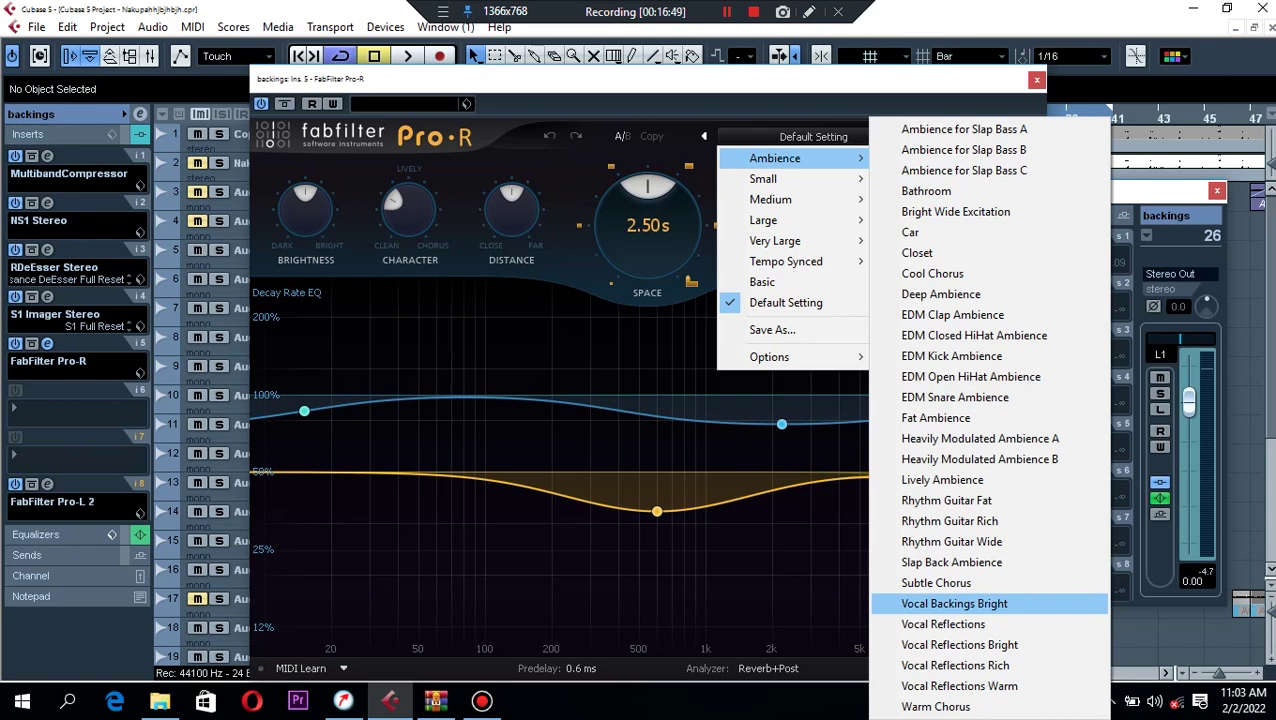
pyautogui.click(954, 603)
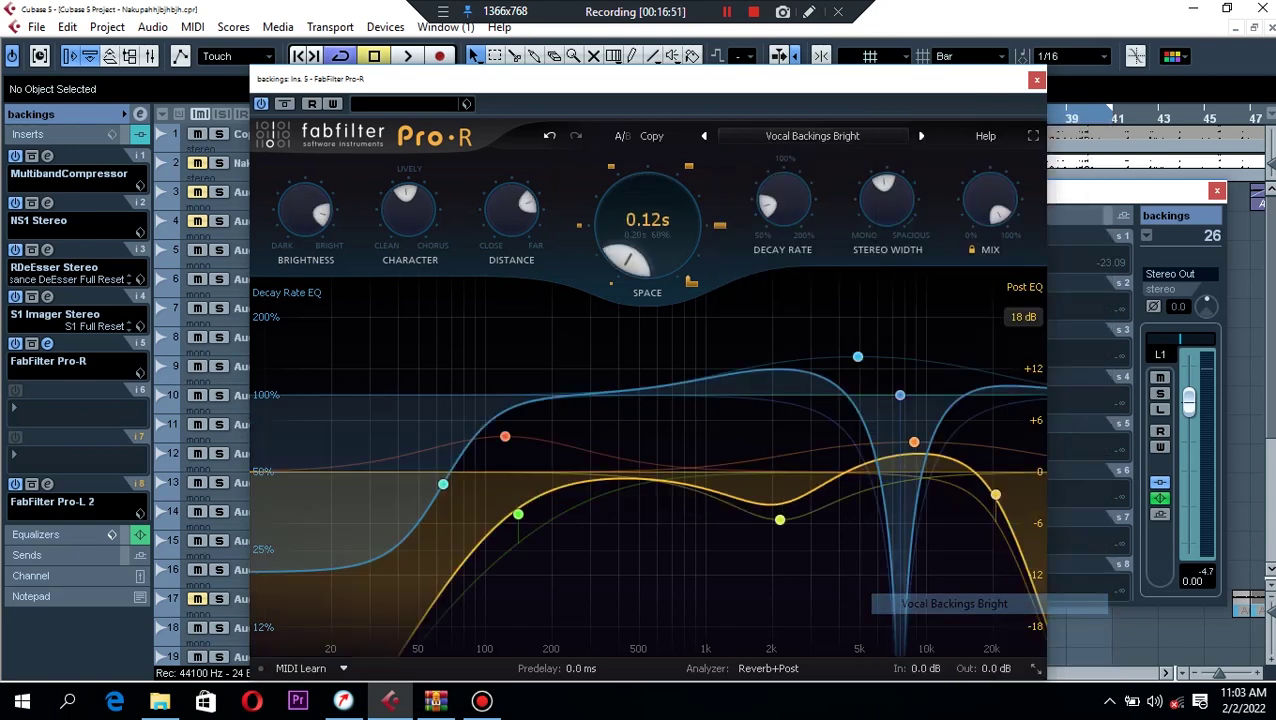
# Play the backings, set the Pro-R reverb's mix to 40%, reduce it slightly further and close its editor.
pyautogui.press('space')
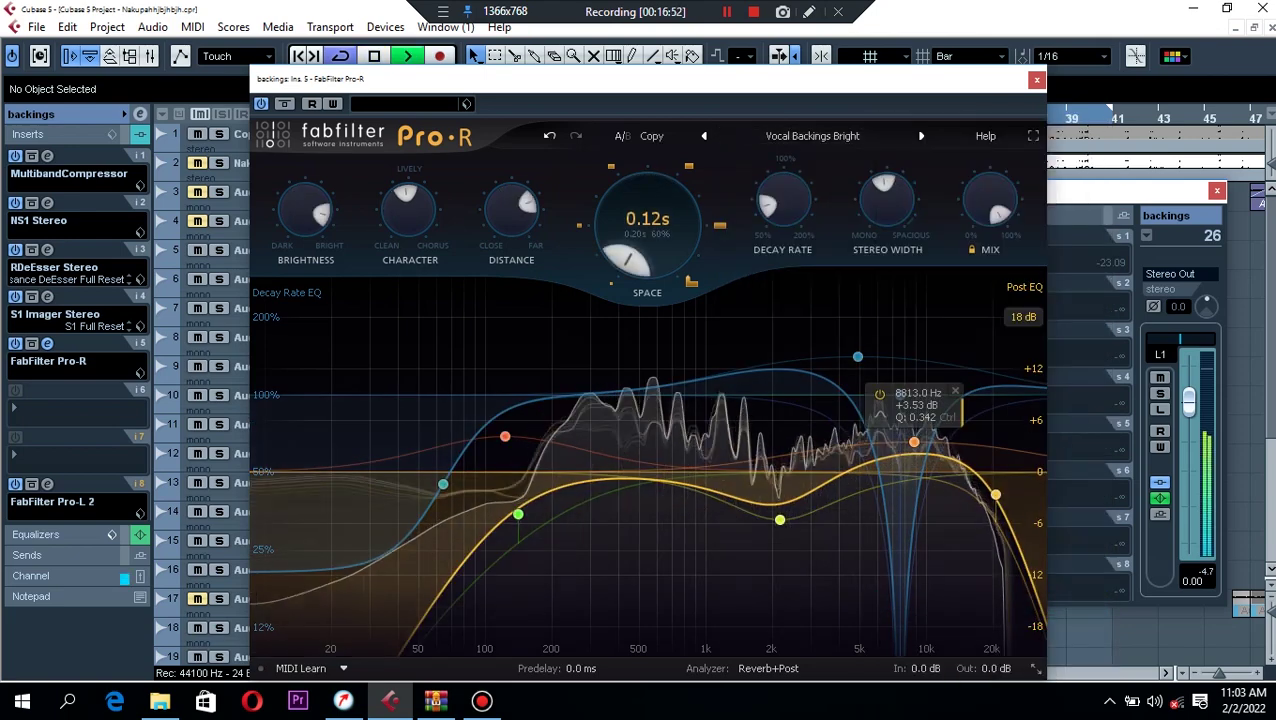
pyautogui.moveTo(990, 200); pyautogui.dragTo(990, 267)
pyautogui.click(990, 258)
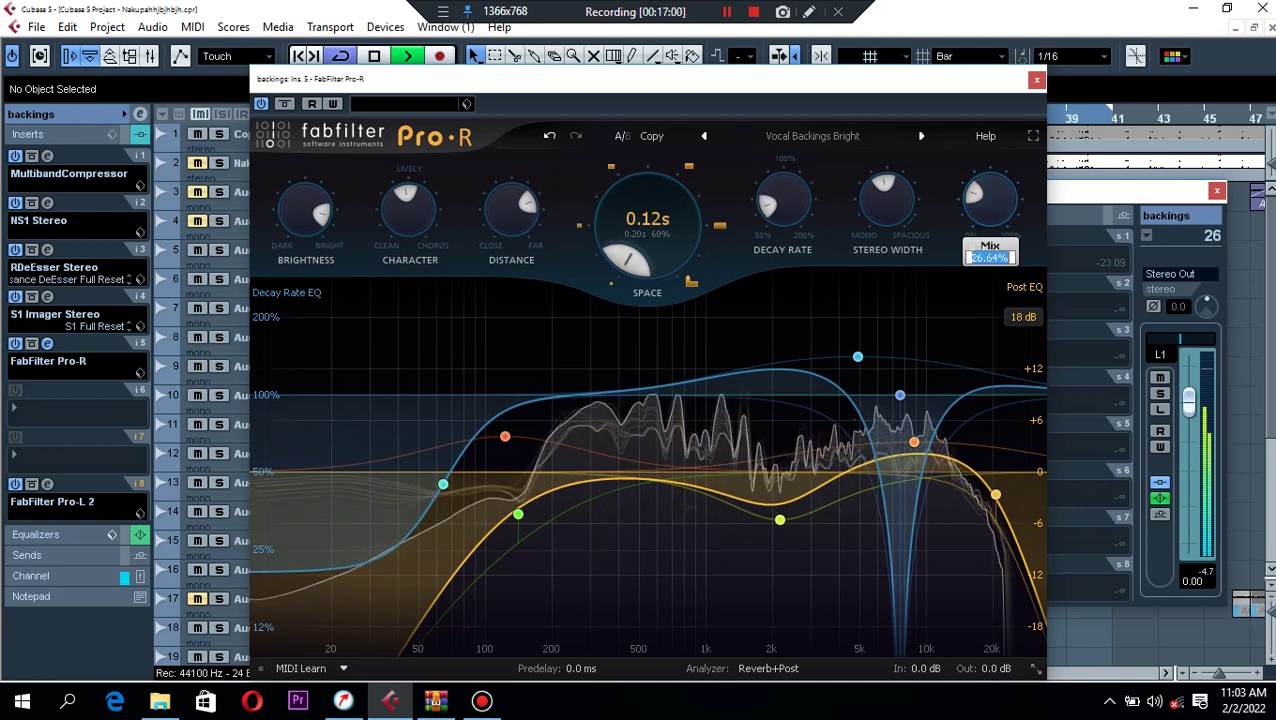
pyautogui.write('40')
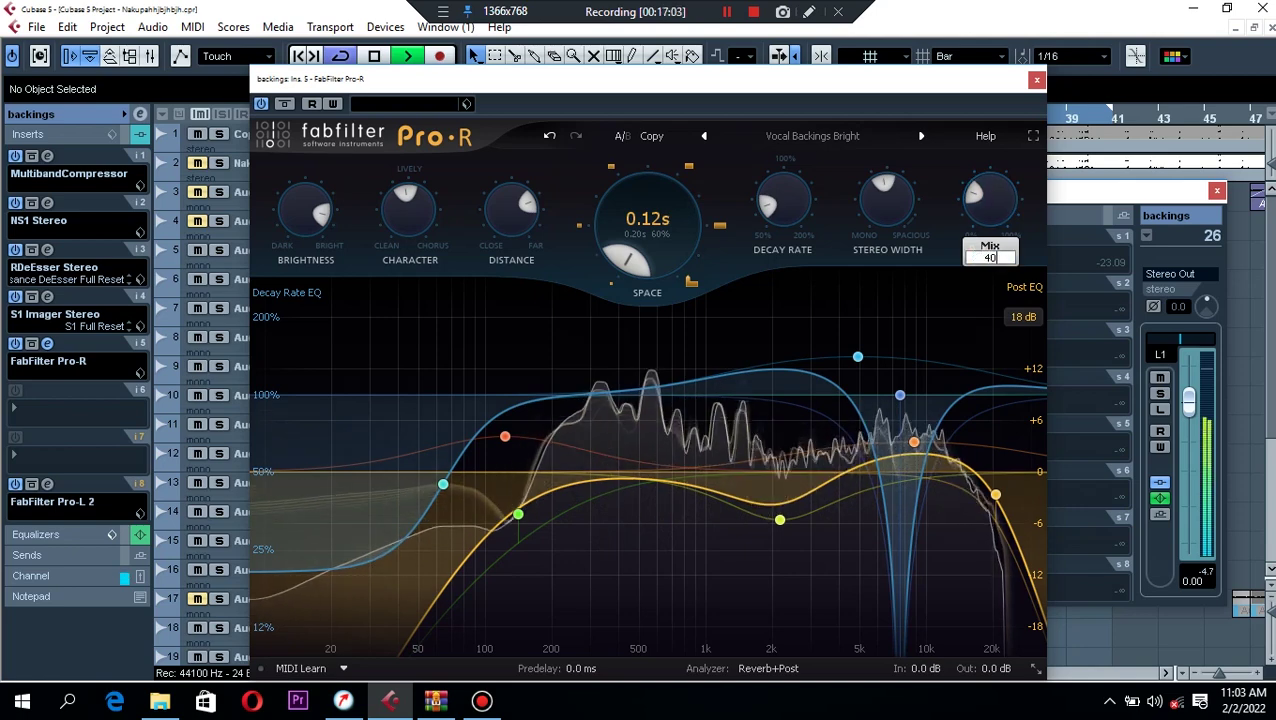
pyautogui.press('Return')
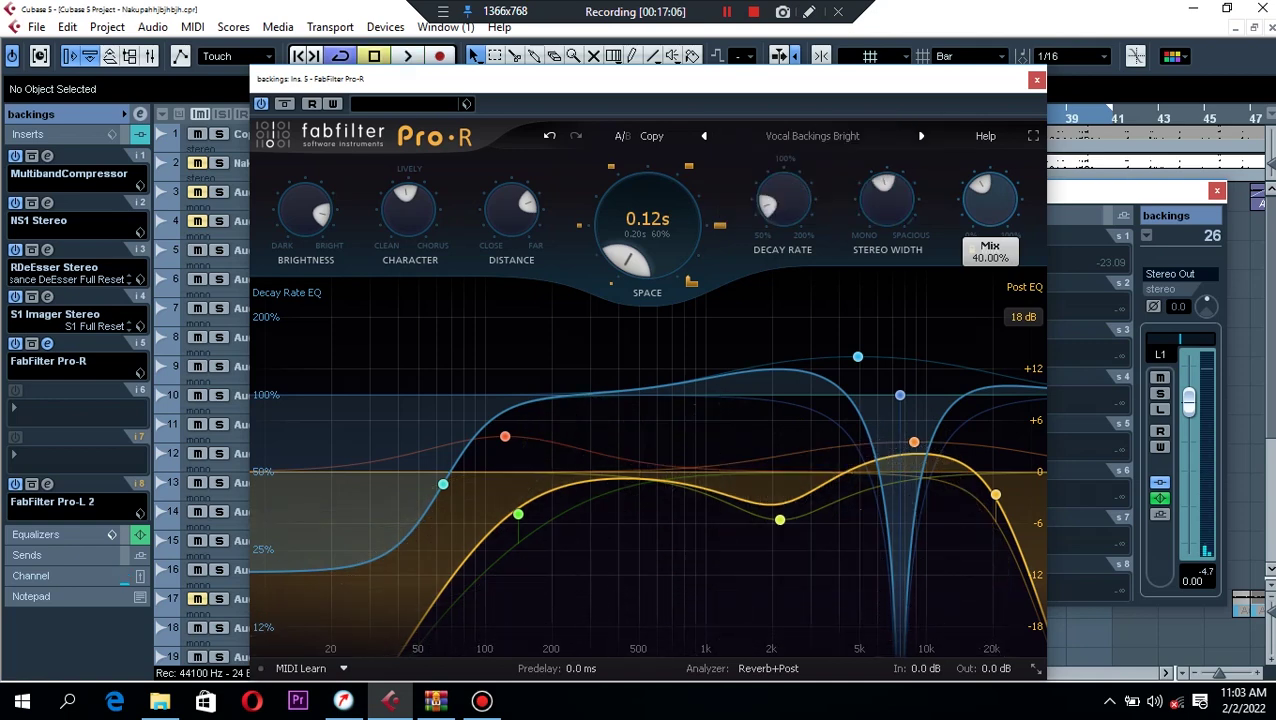
pyautogui.doubleClick(990, 200)
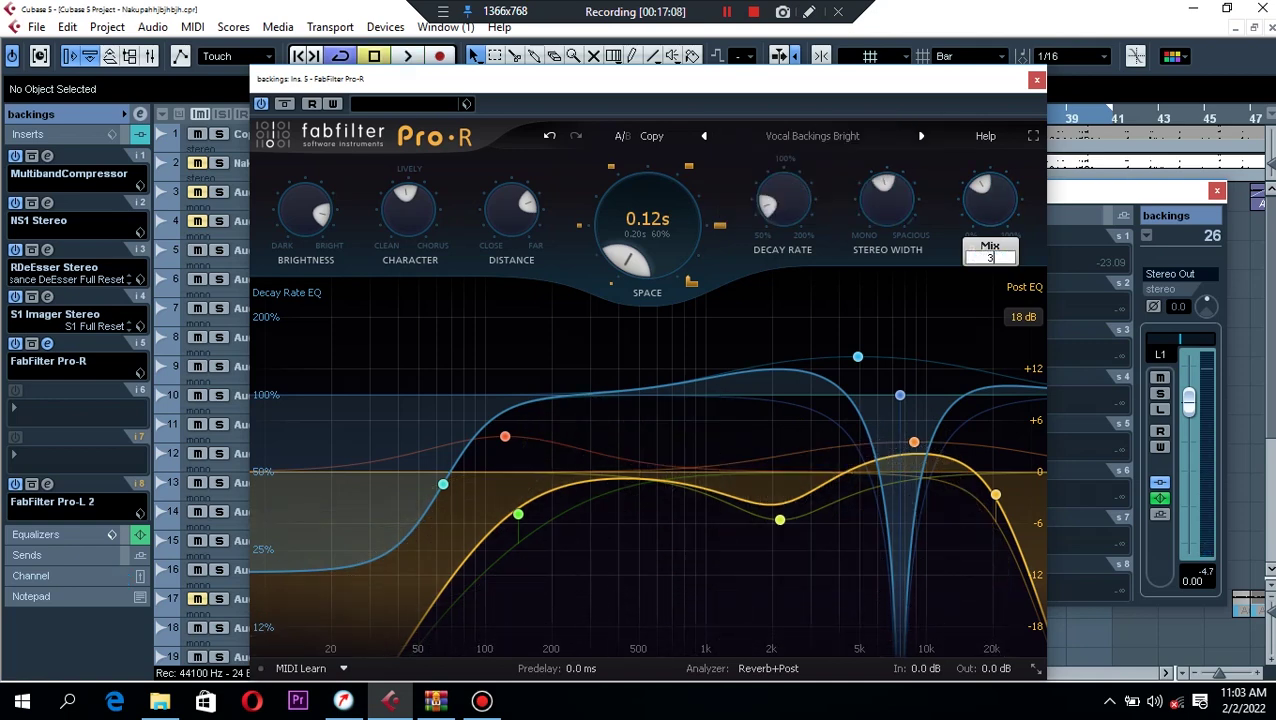
pyautogui.press('Return')
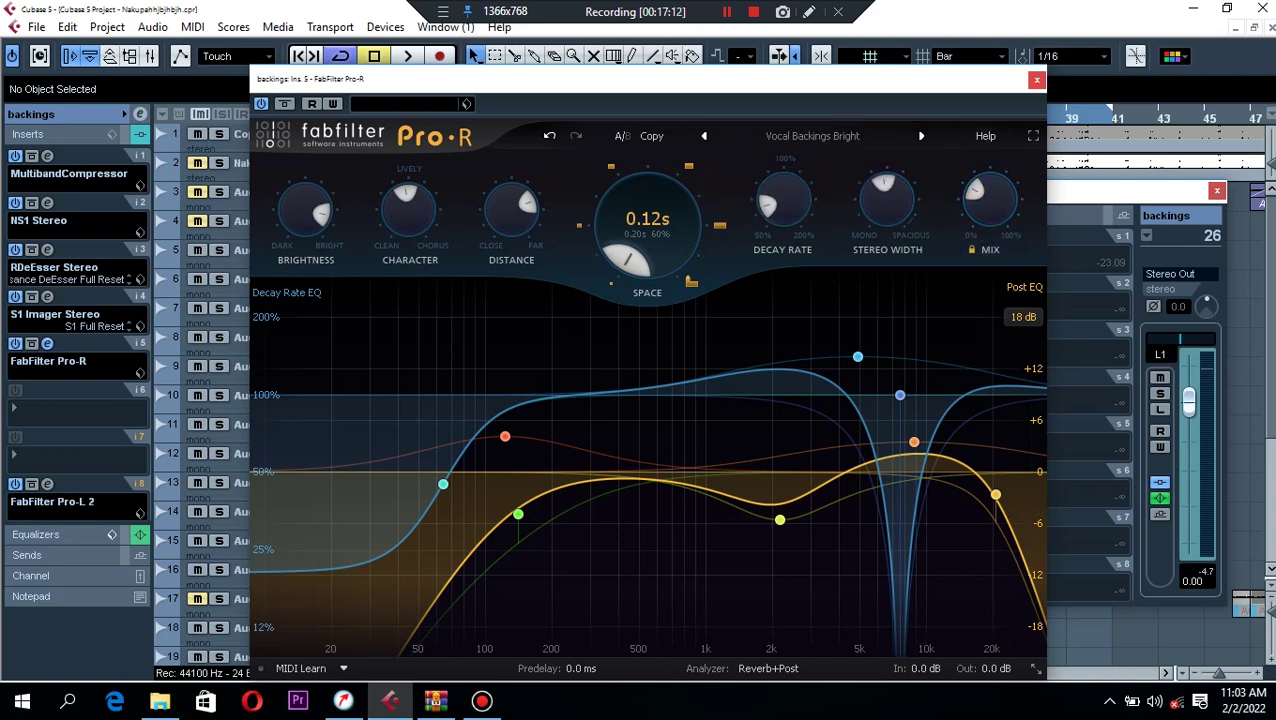
pyautogui.click(1037, 80)
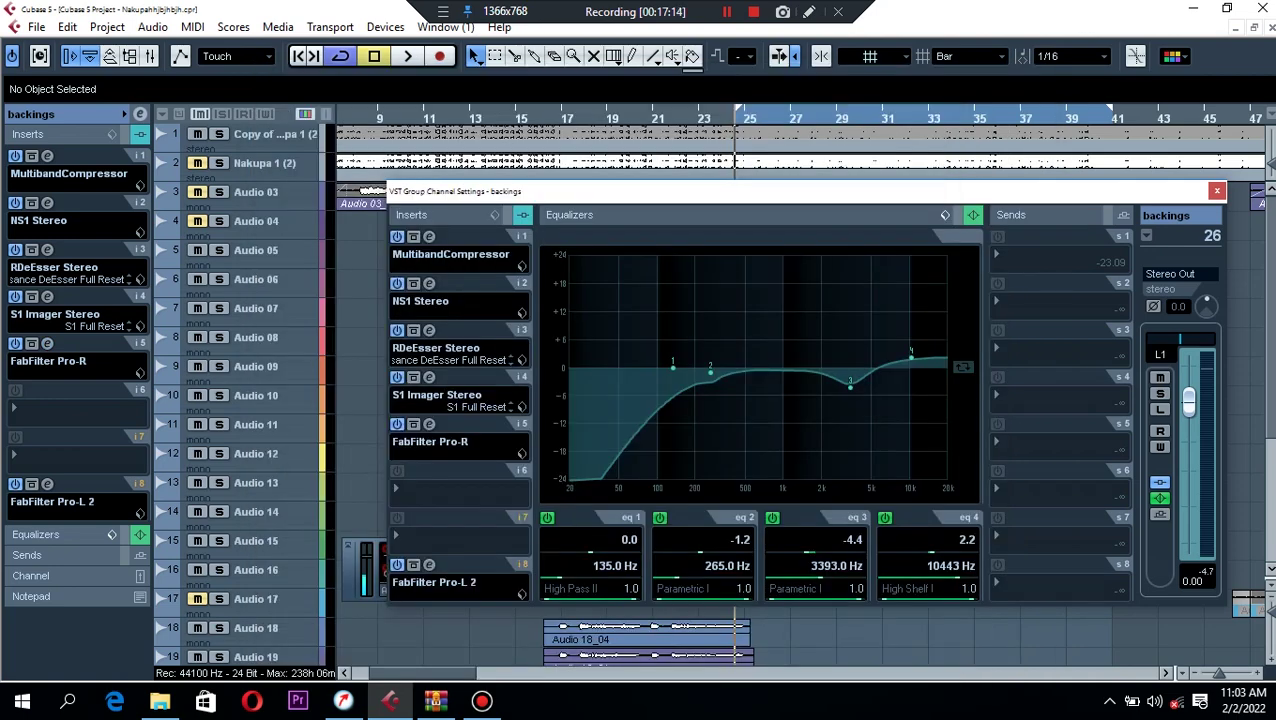
# Compare the backings with the Pro-R reverb bypassed and active during playback.
pyautogui.click(397, 424)
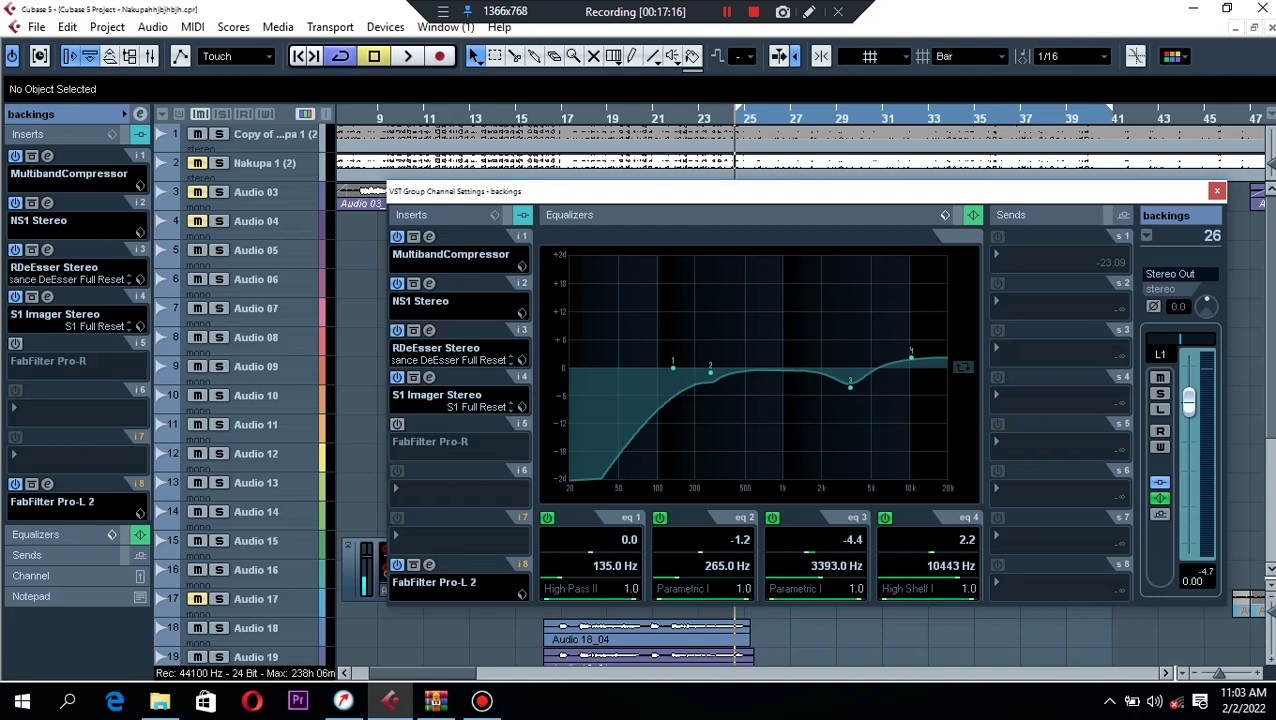
pyautogui.press('space')
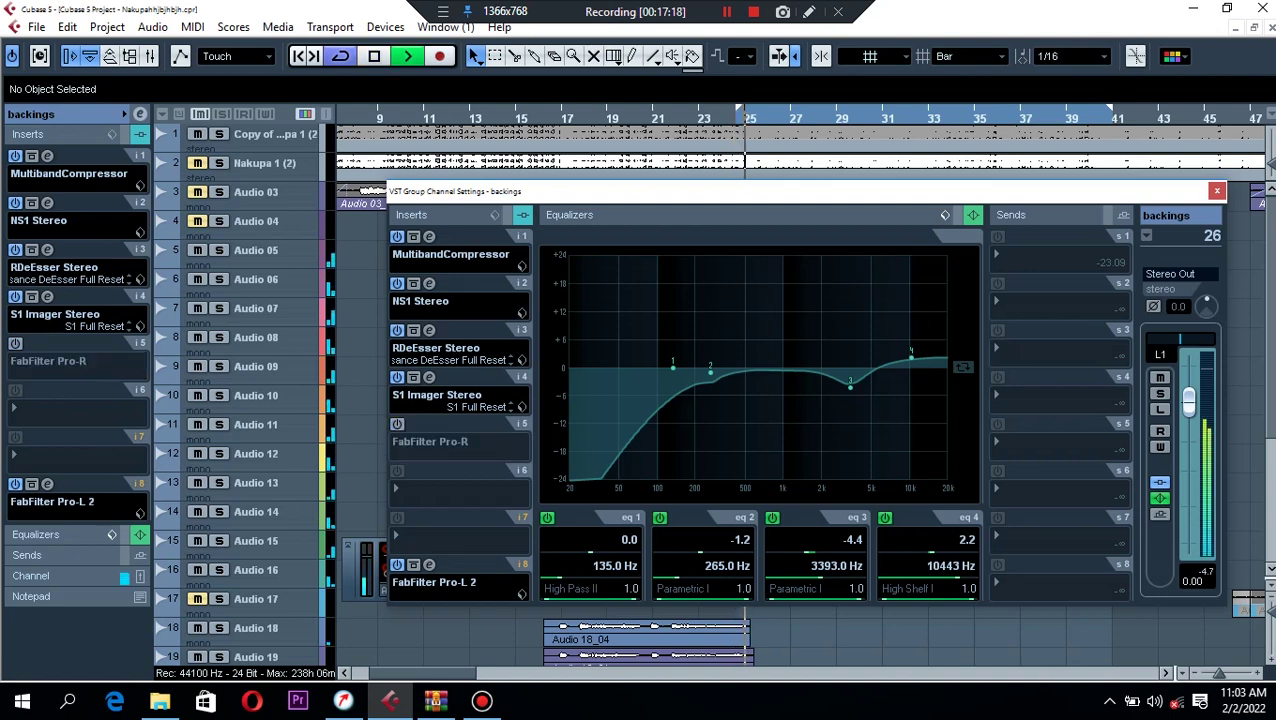
pyautogui.click(397, 424)
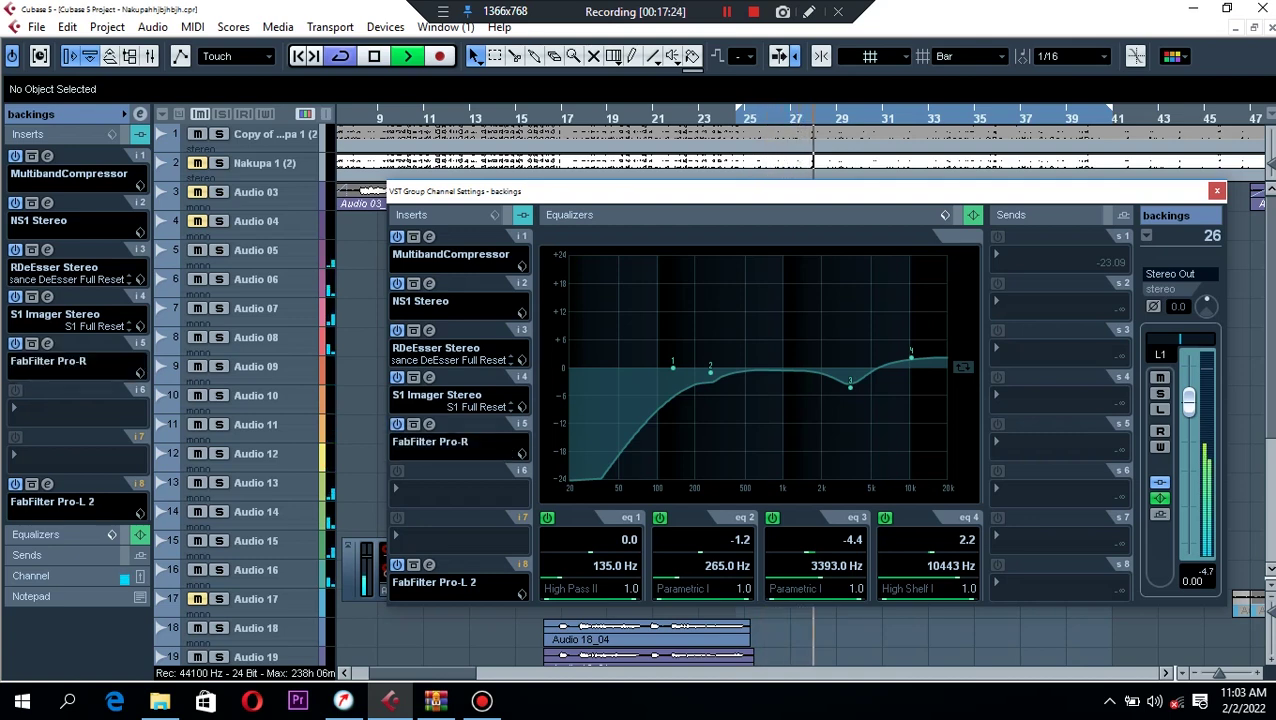
pyautogui.press('space')
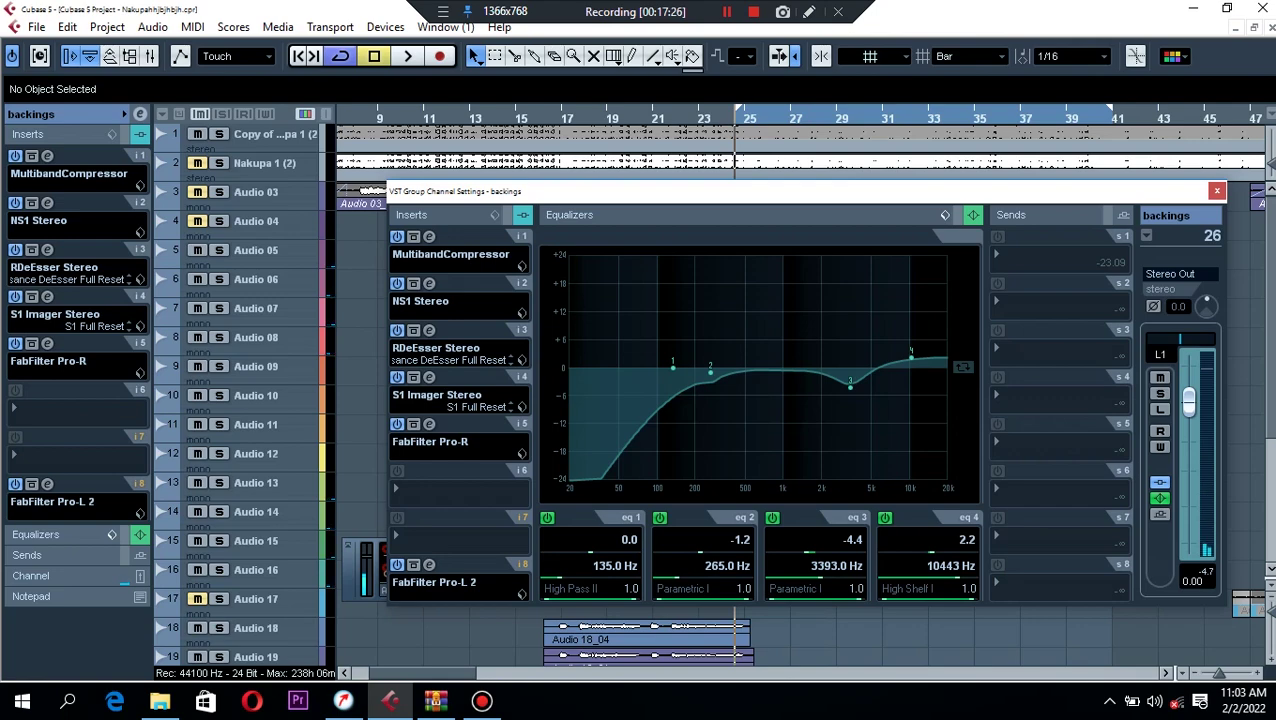
# Insert OneKnob Wetter Stereo in backings slot 6 and set its amount to 2 while playing the vocals.
pyautogui.click(445, 488)
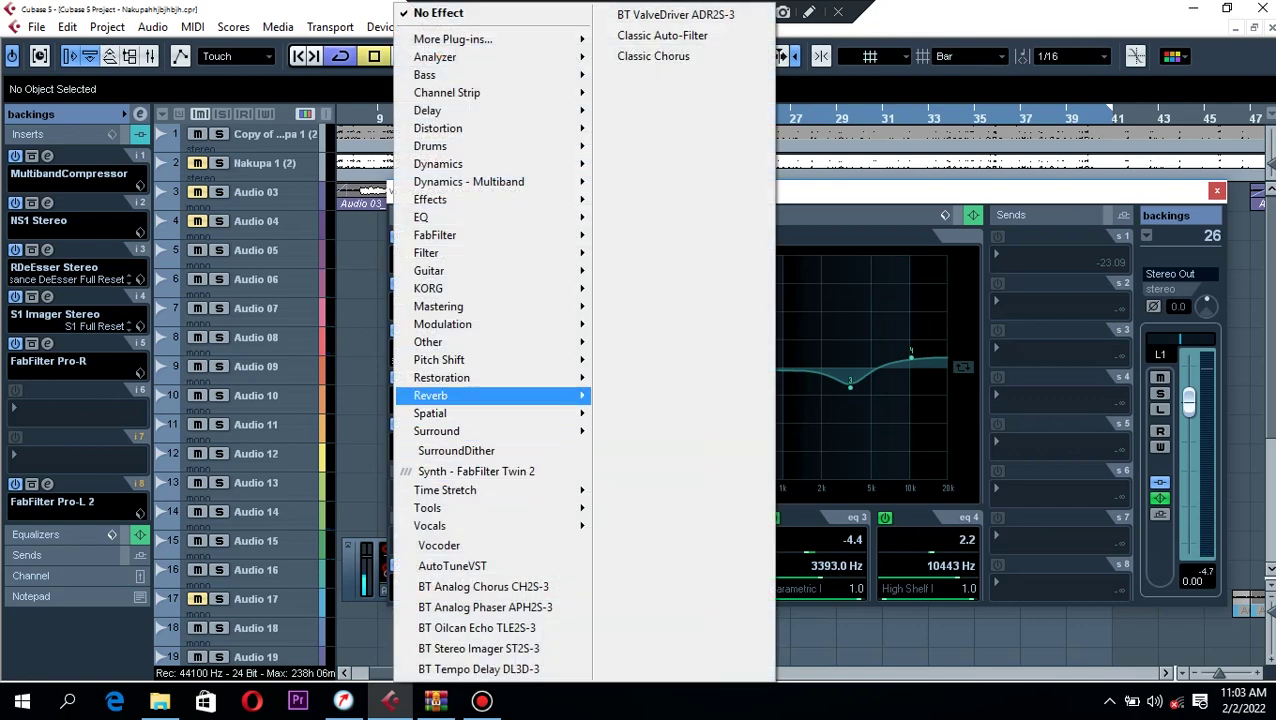
pyautogui.moveTo(470, 342)
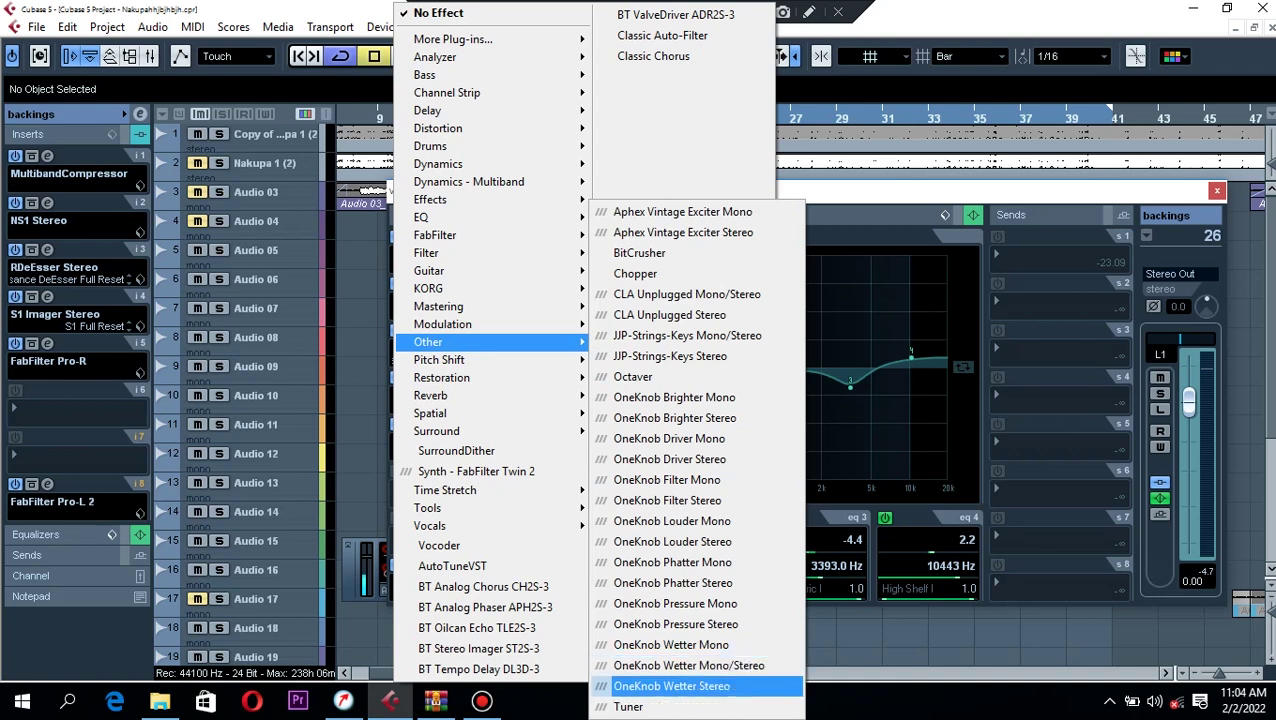
pyautogui.click(680, 686)
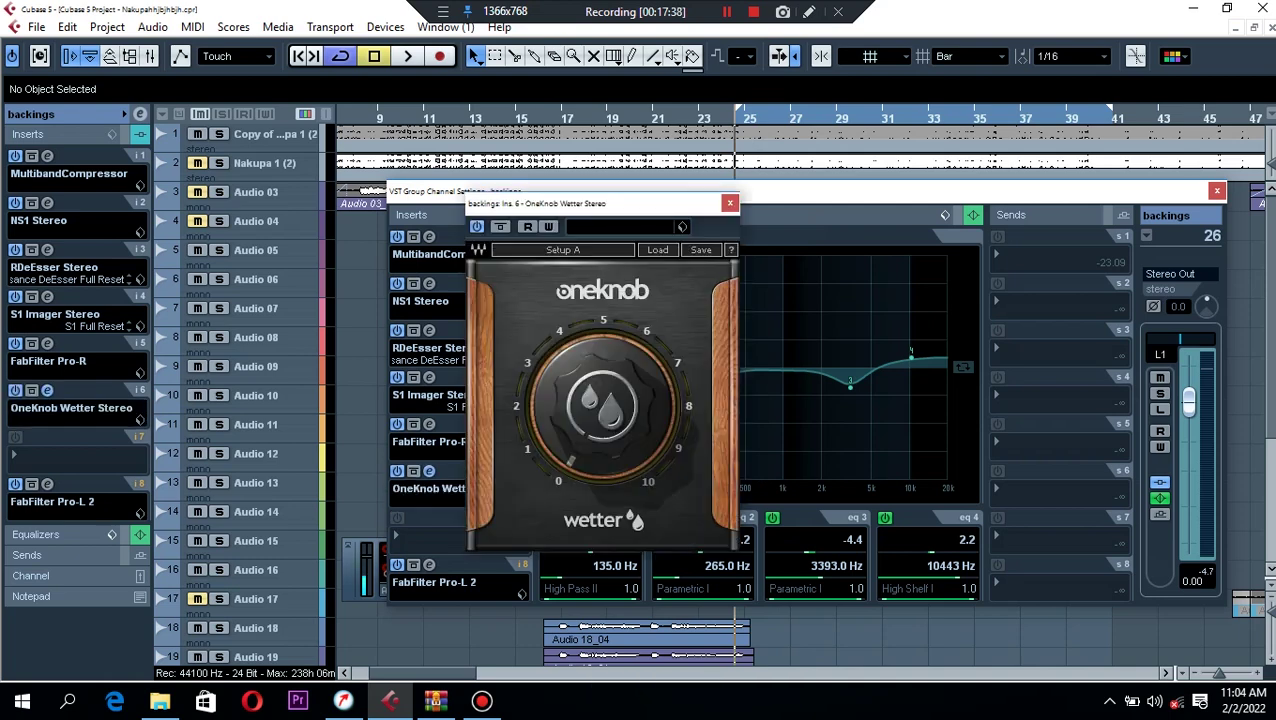
pyautogui.moveTo(600, 203); pyautogui.dragTo(689, 166)
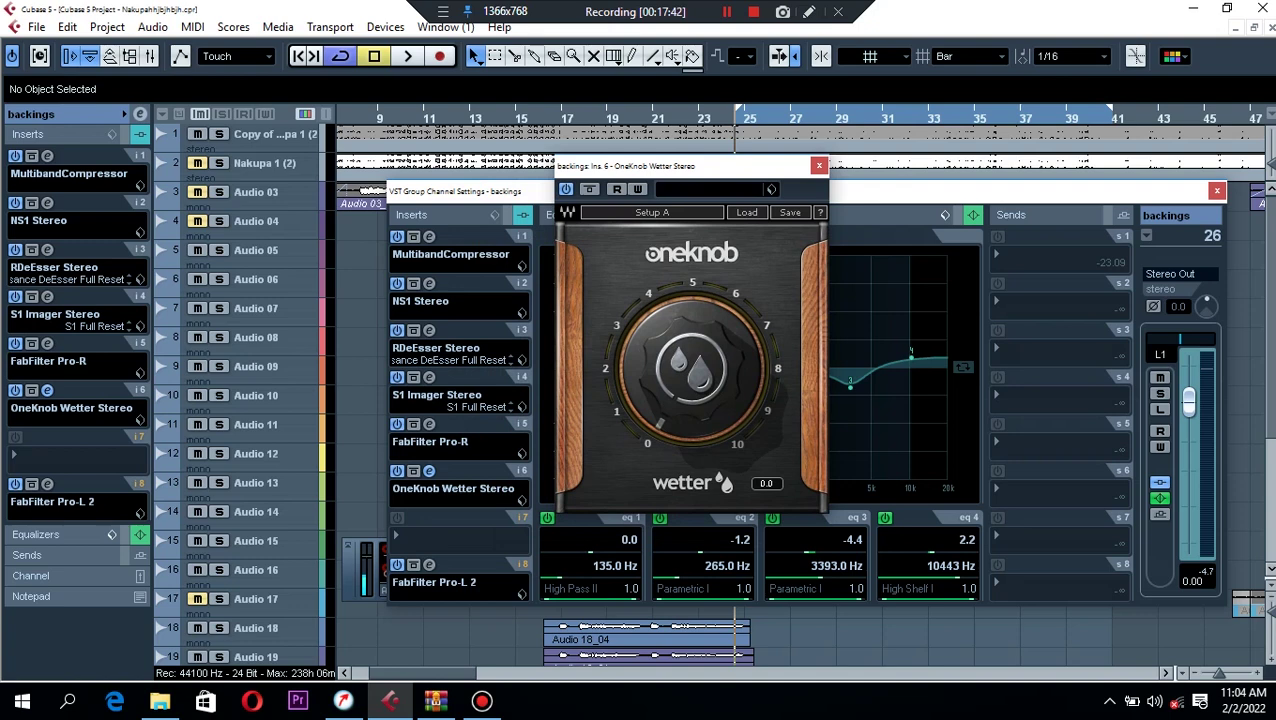
pyautogui.press('space')
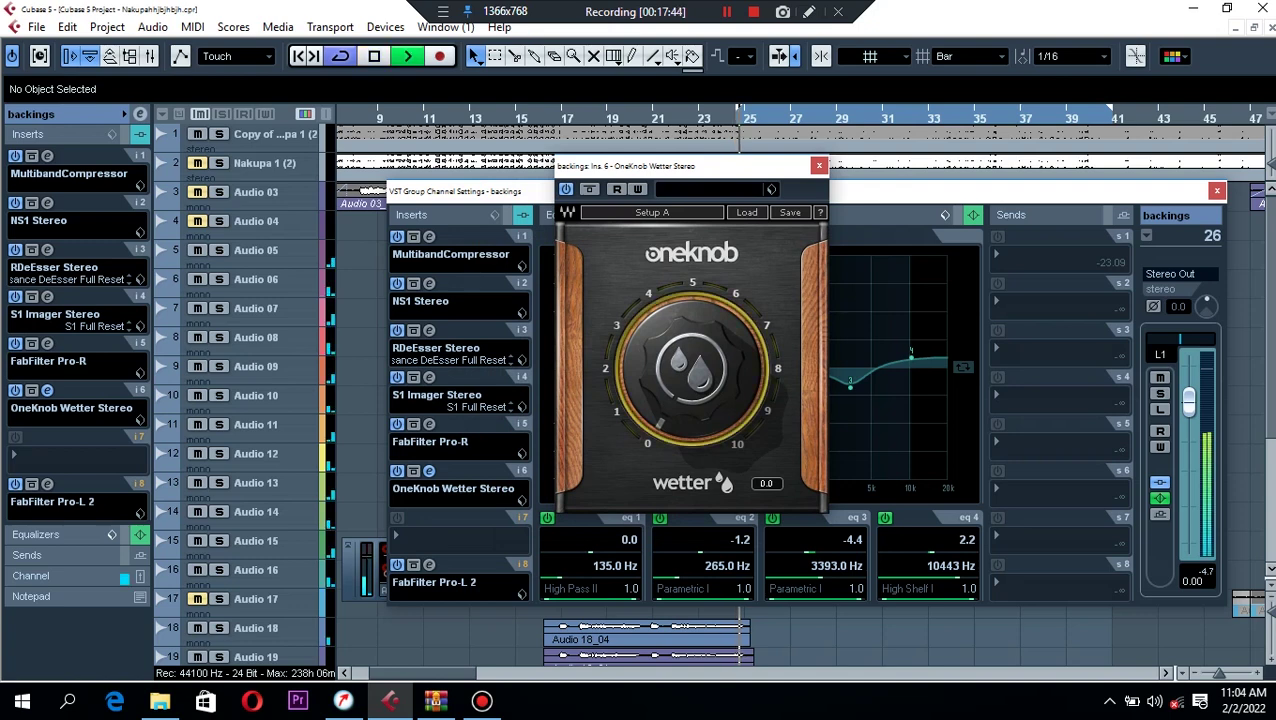
pyautogui.doubleClick(767, 483)
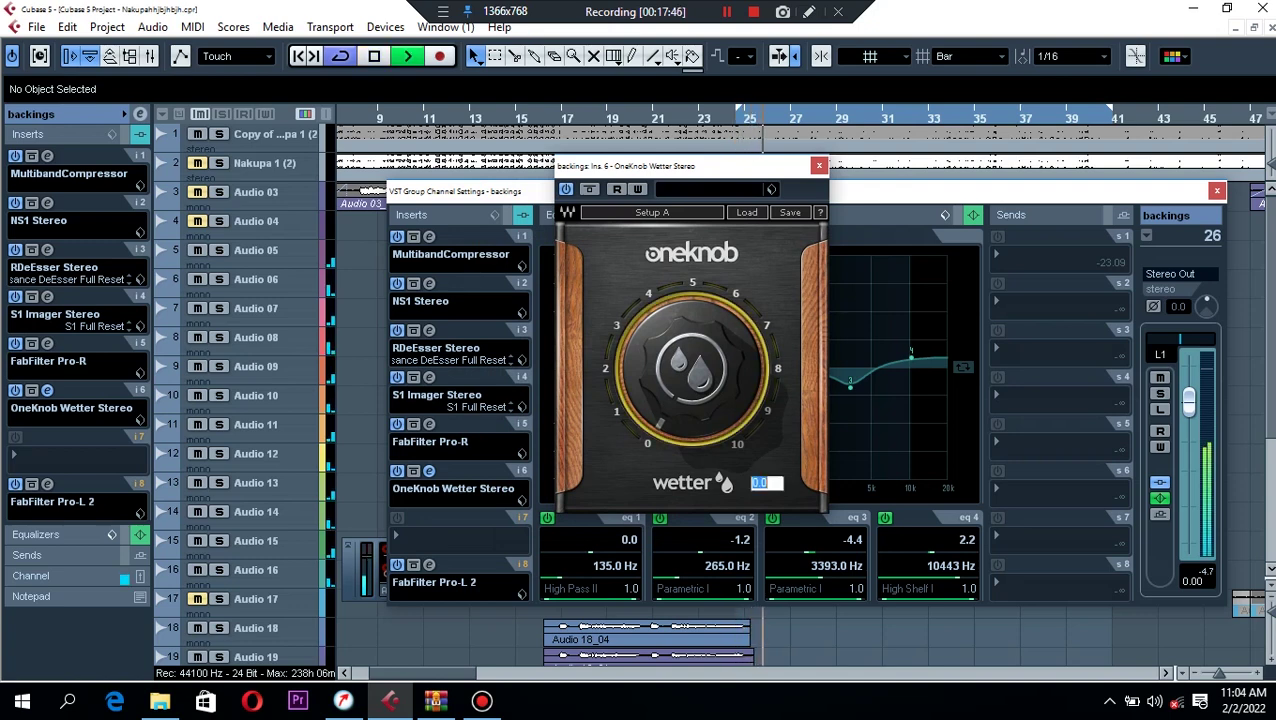
pyautogui.write('2')
pyautogui.press('Return')
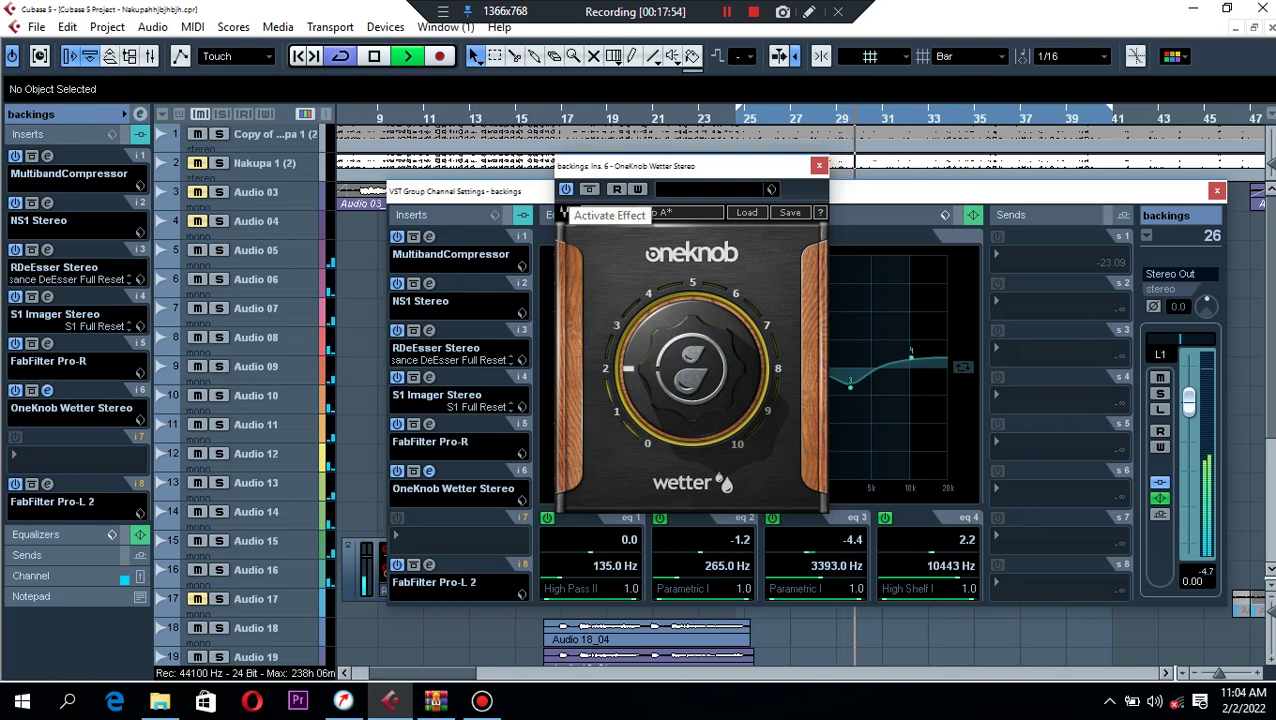
# Compare the backings with OneKnob Wetter bypassed and active, close its editor and stop playback.
pyautogui.click(566, 189)
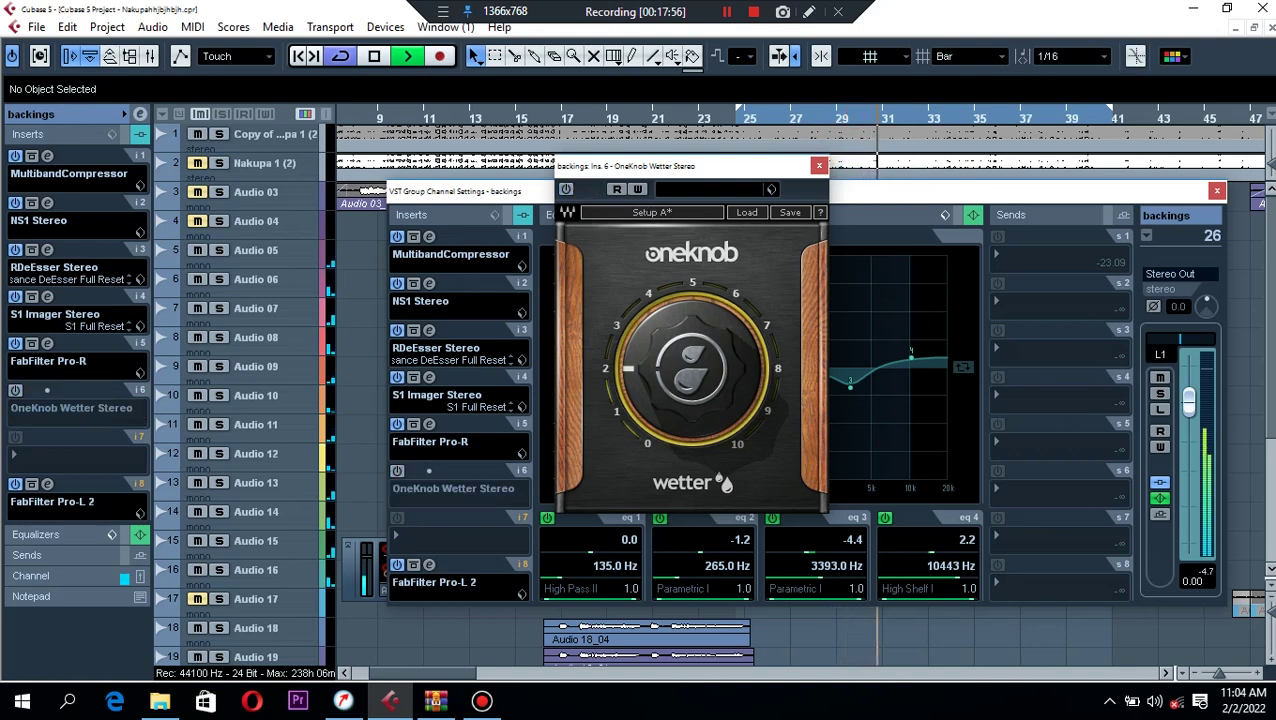
pyautogui.click(566, 189)
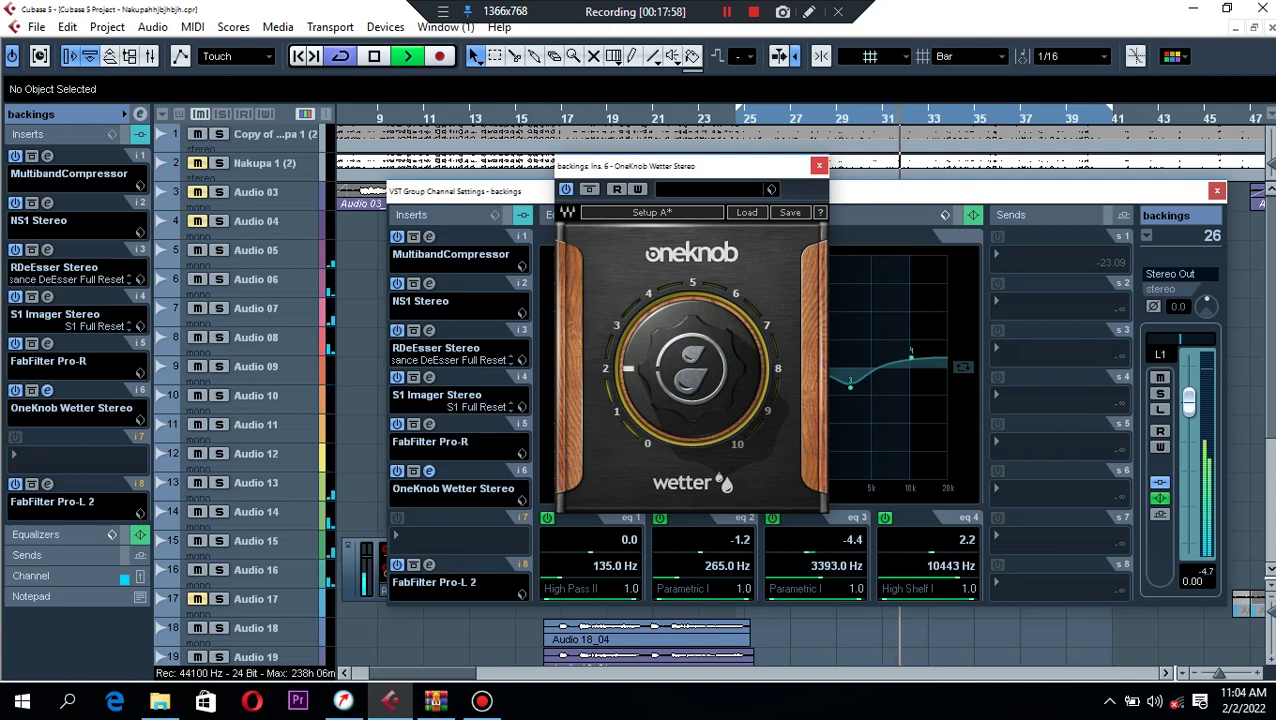
pyautogui.click(819, 166)
pyautogui.press('space')
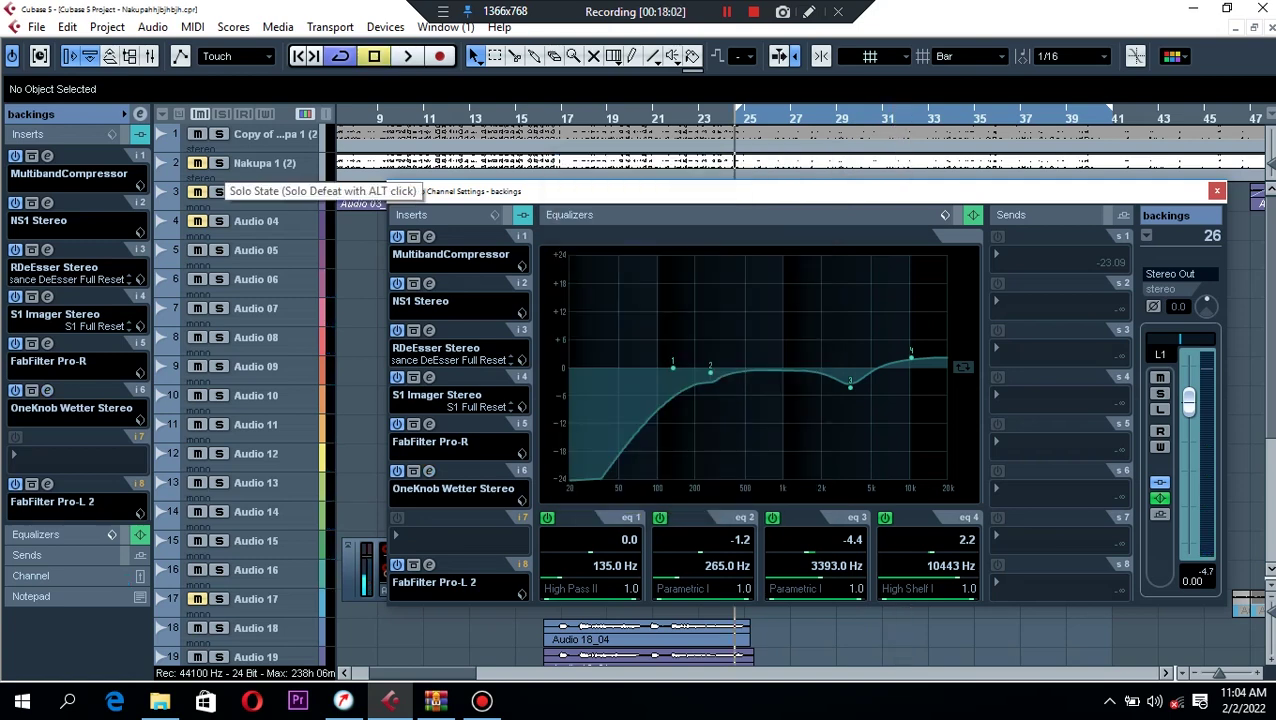
# Unmute the Nakupa 1 (2) track and play it together with the backings.
pyautogui.click(219, 163)
pyautogui.click(219, 163)
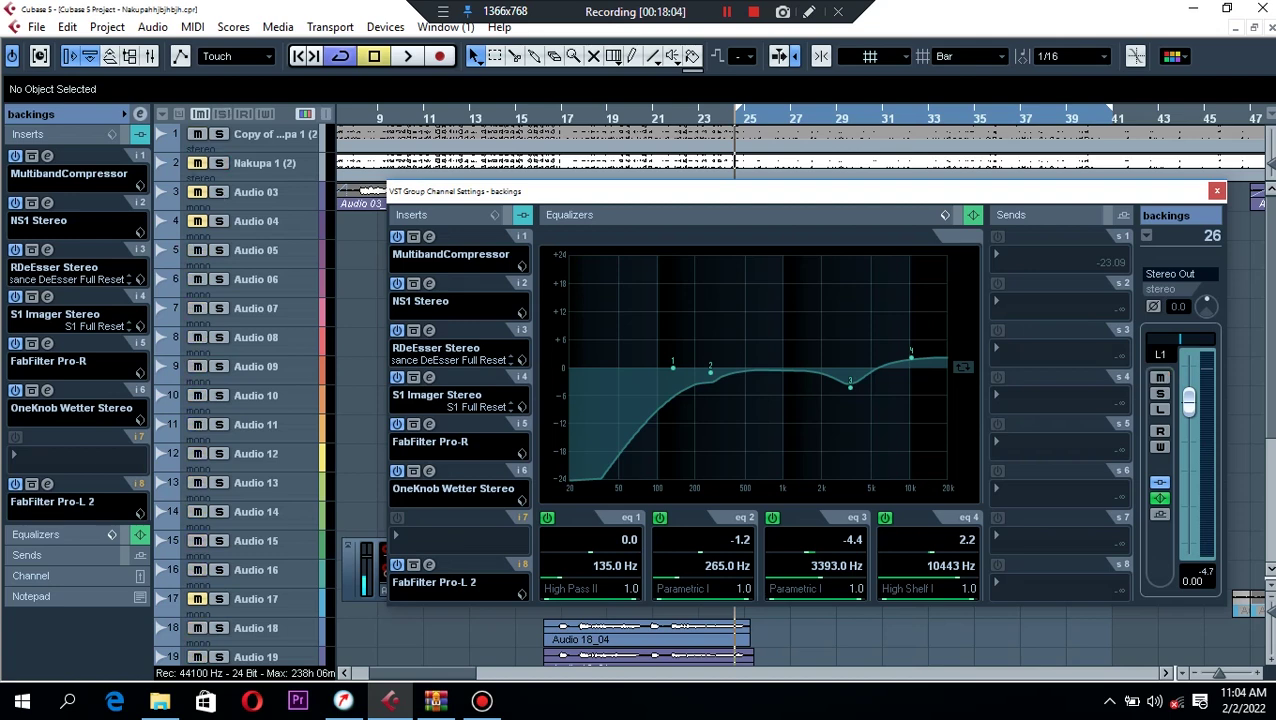
pyautogui.press('space')
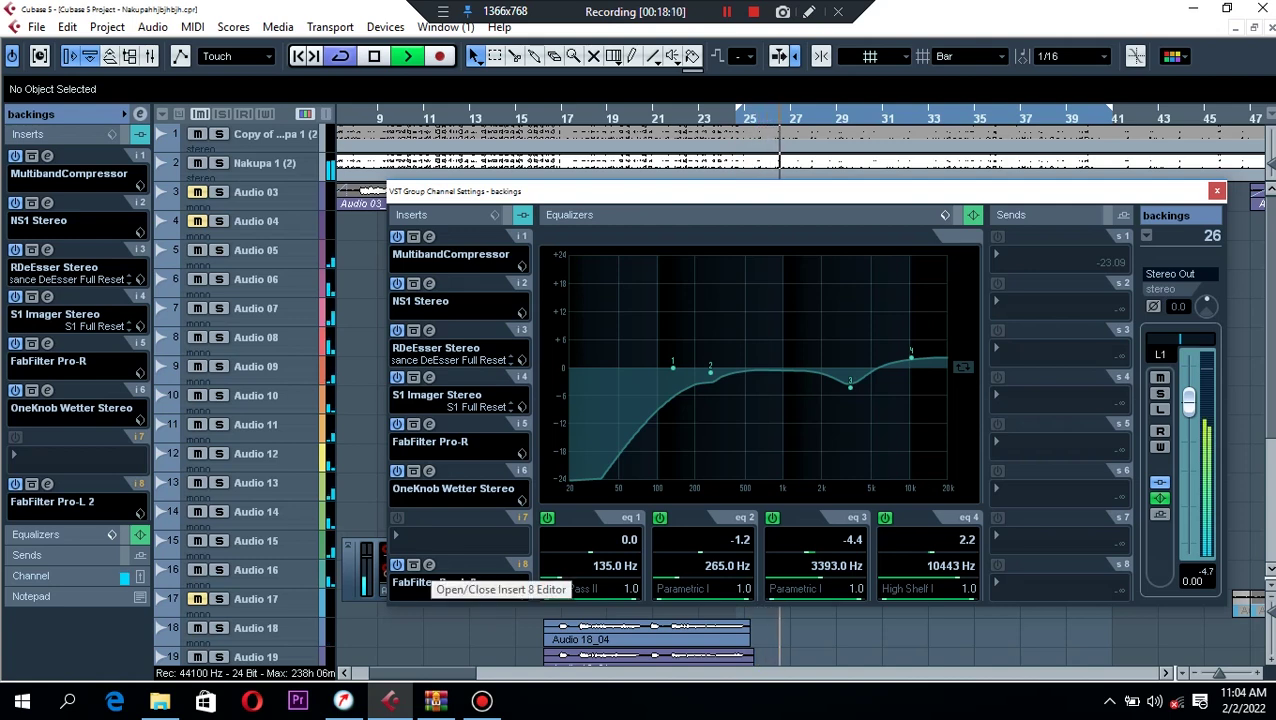
# Raise the gain of the Pro-L 2 limiter in backings slot 8 to +2 dB, audition it and close its editor.
pyautogui.click(429, 565)
pyautogui.press('space')
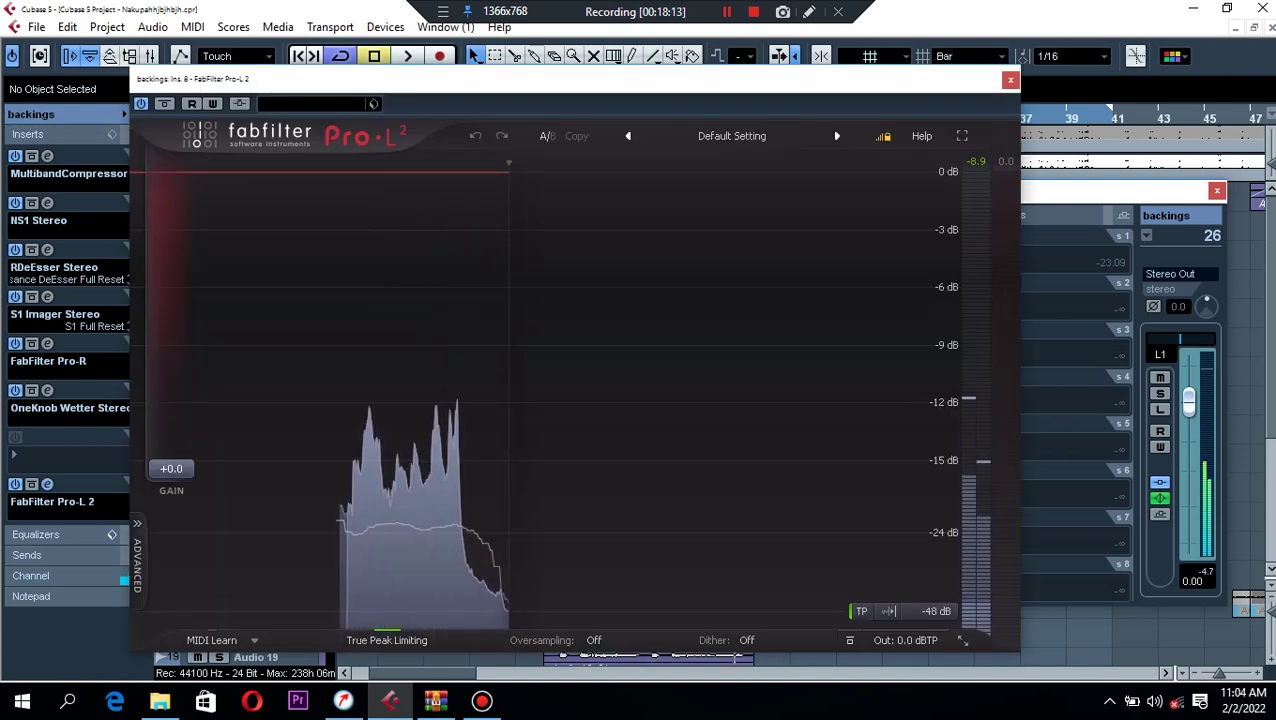
pyautogui.doubleClick(171, 469)
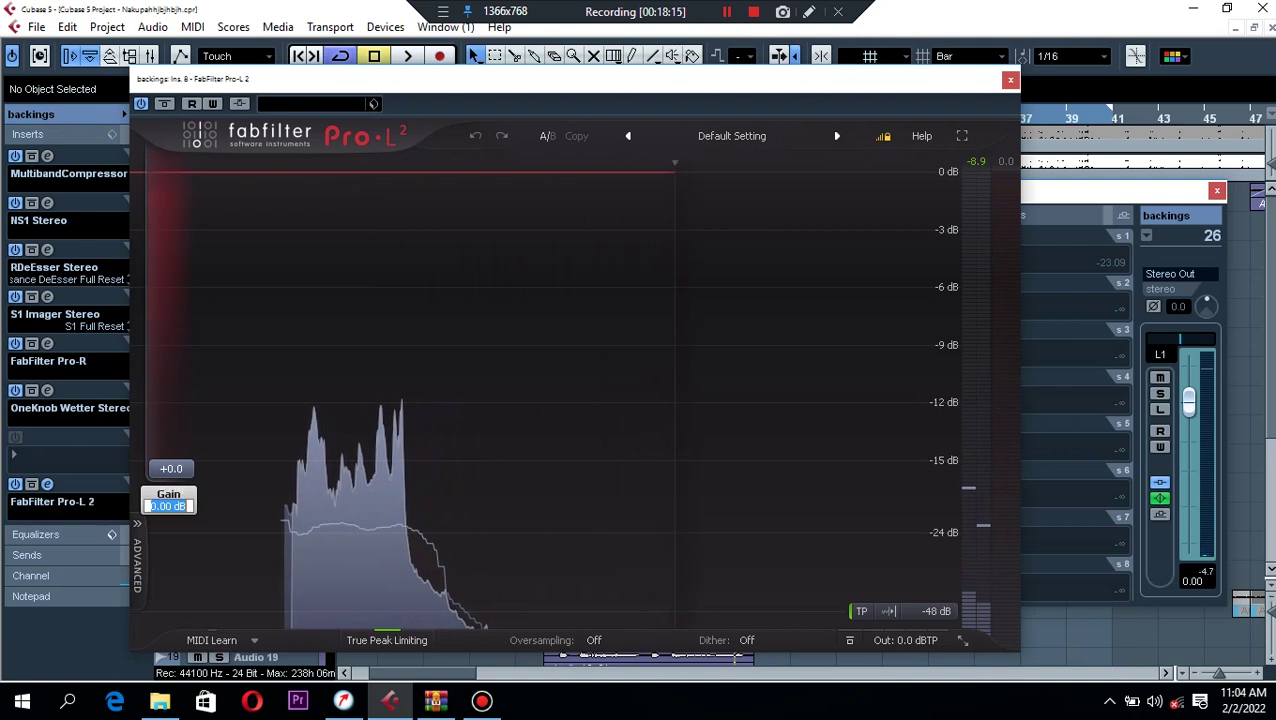
pyautogui.write('2')
pyautogui.press('Return')
pyautogui.press('space')
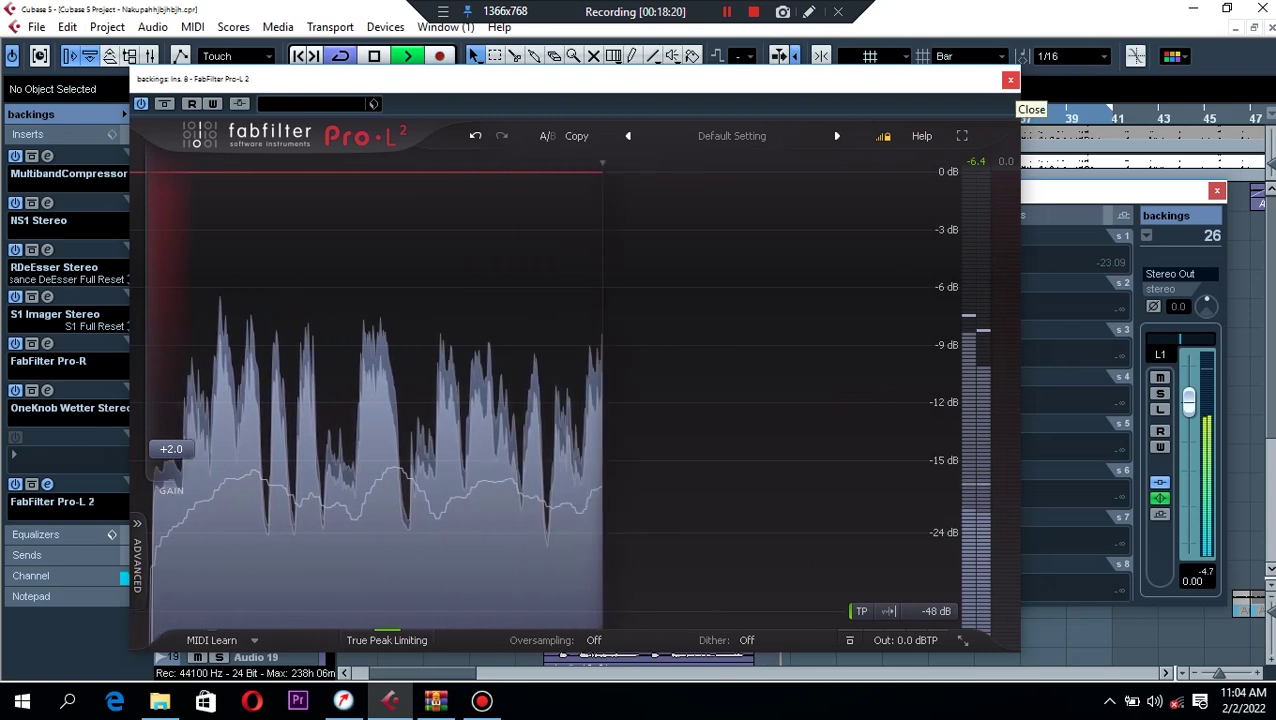
pyautogui.click(1011, 80)
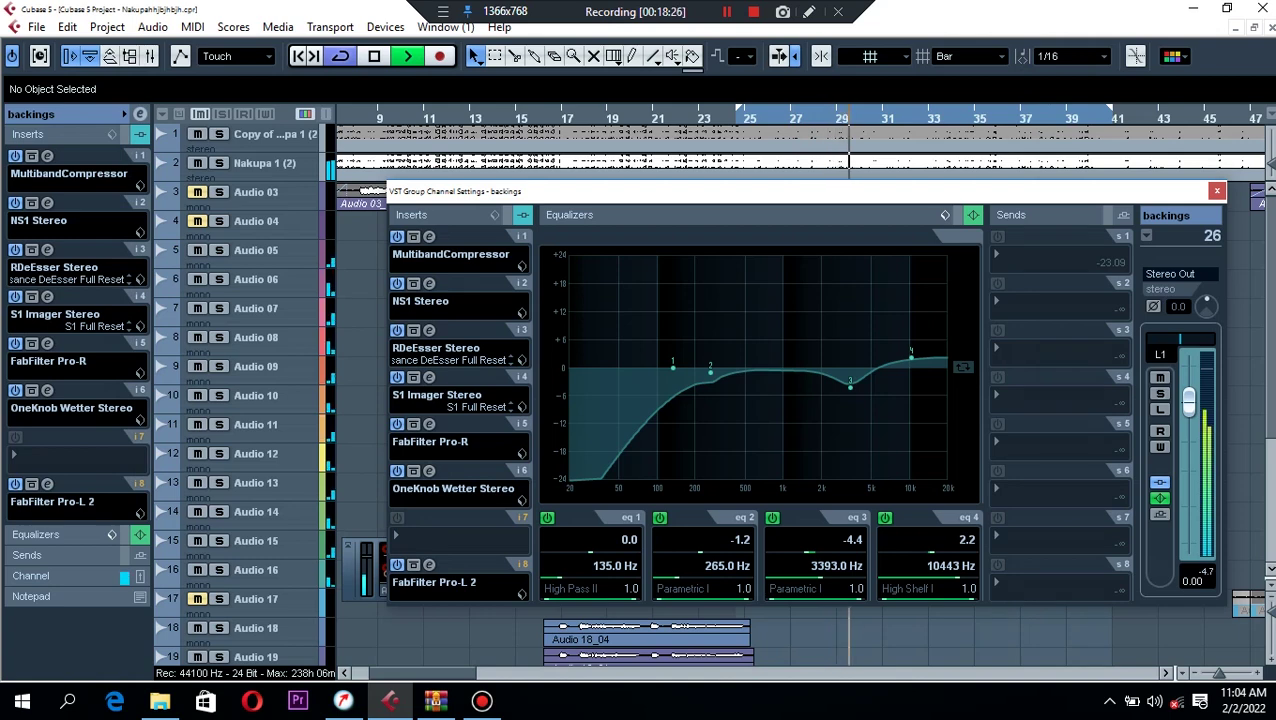
# Set the gain of the Pro-L 2 limiter in backings slot 8 to +3 dB, then stop playback and close the channel settings.
pyautogui.click(429, 565)
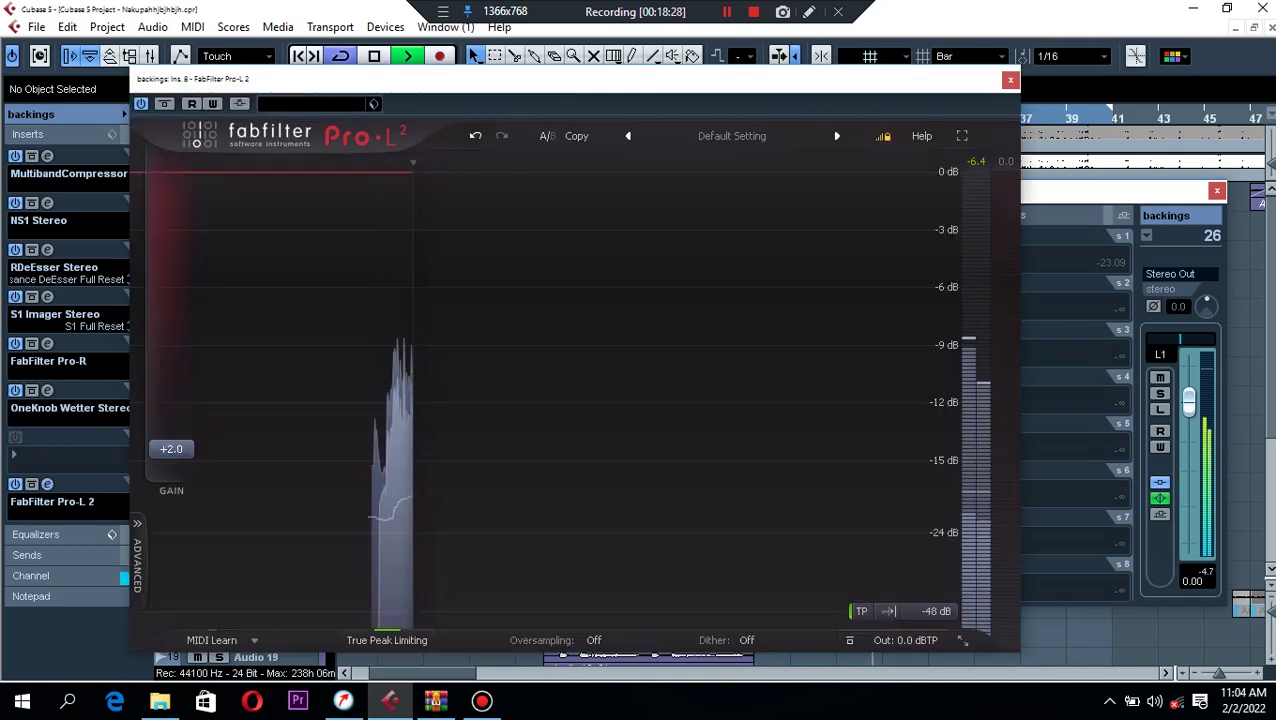
pyautogui.doubleClick(171, 449)
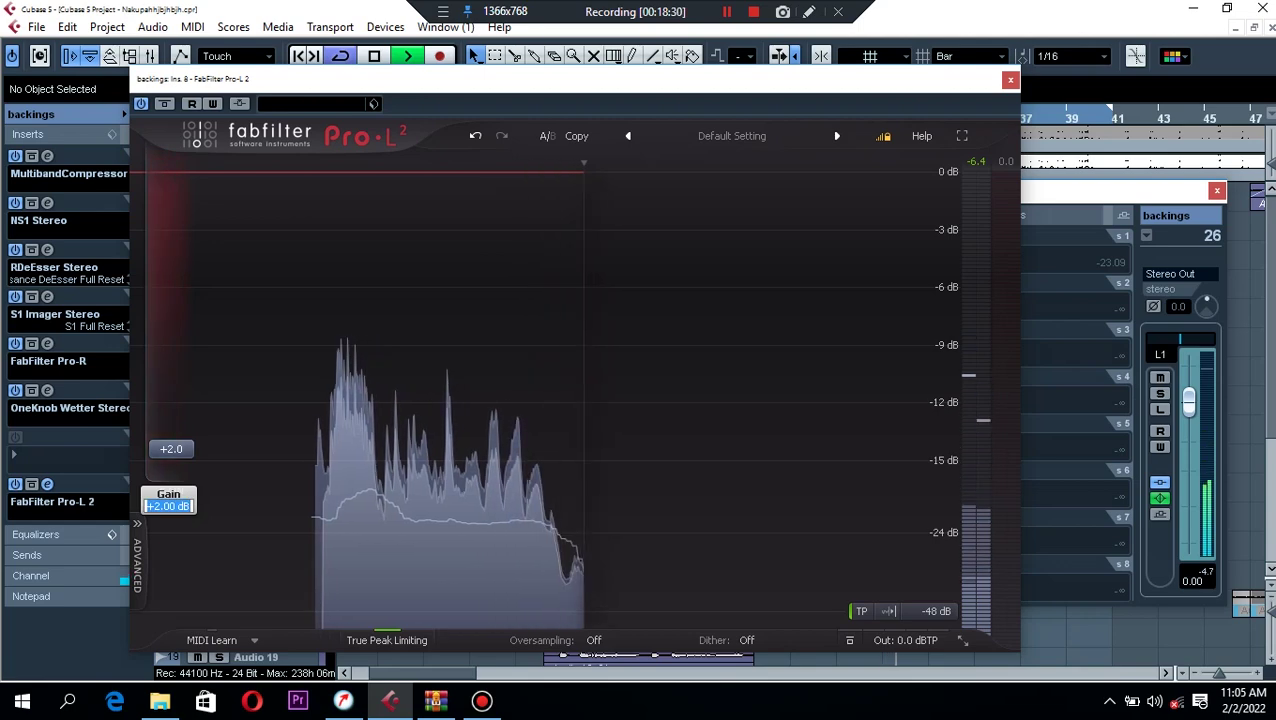
pyautogui.write('3')
pyautogui.press('Return')
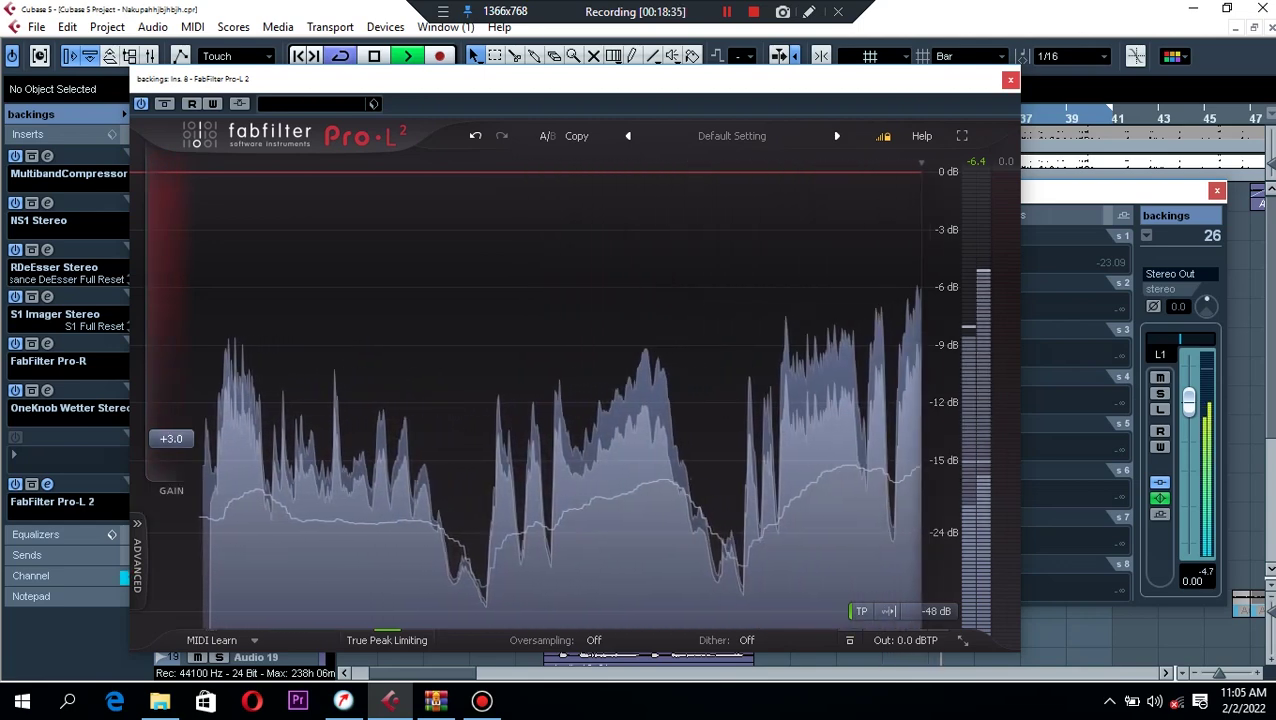
pyautogui.click(1010, 80)
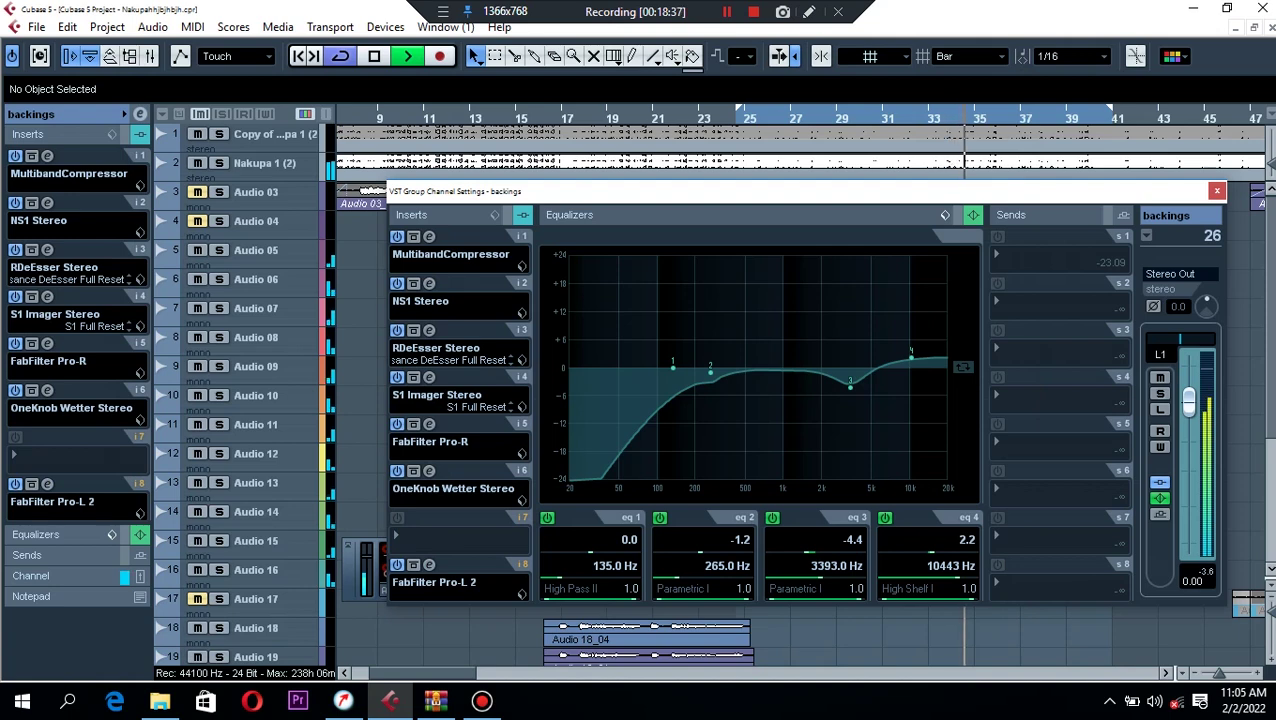
pyautogui.press('space')
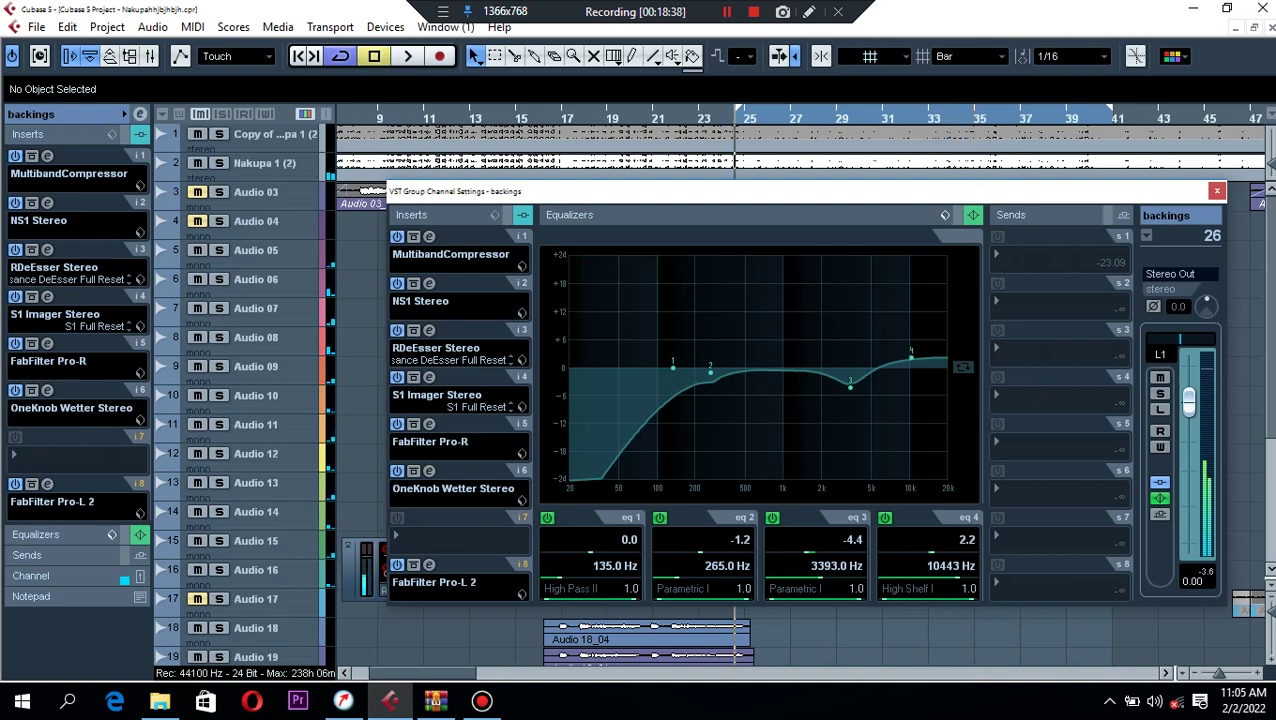
pyautogui.click(1217, 191)
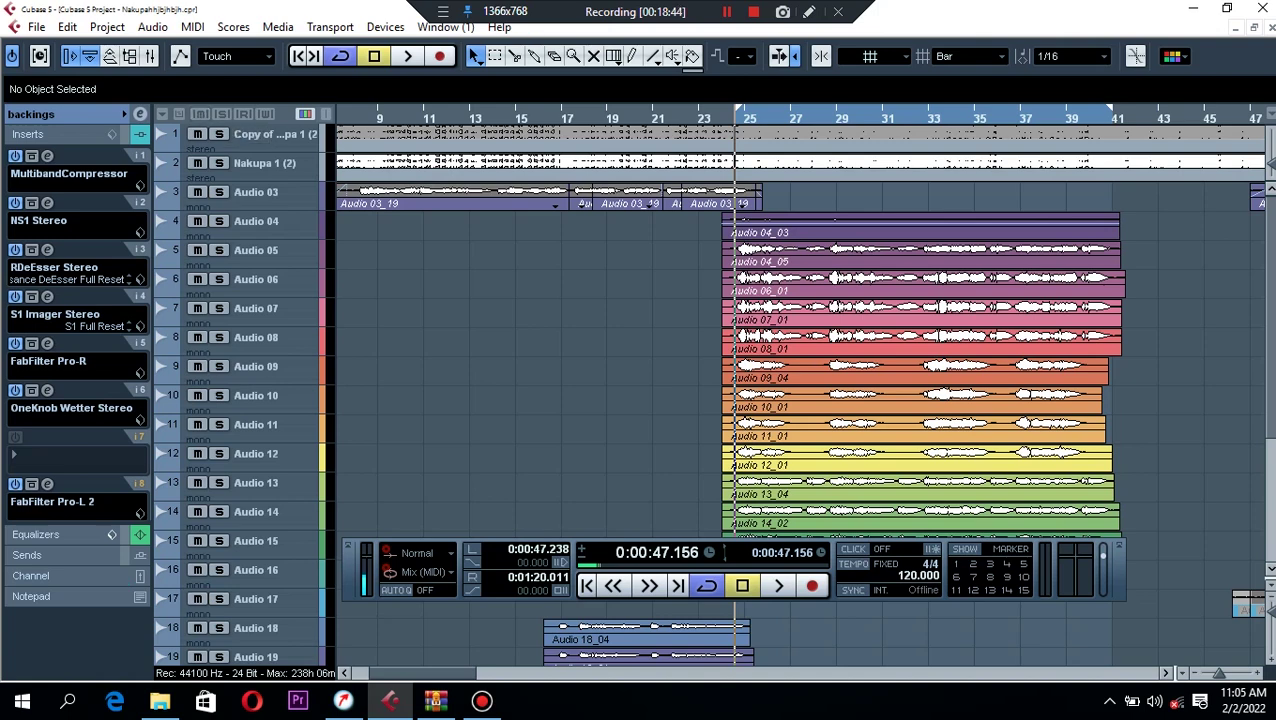
# Play the full mix from about bar 12 into the backings section and stop playback.
pyautogui.click(616, 118)
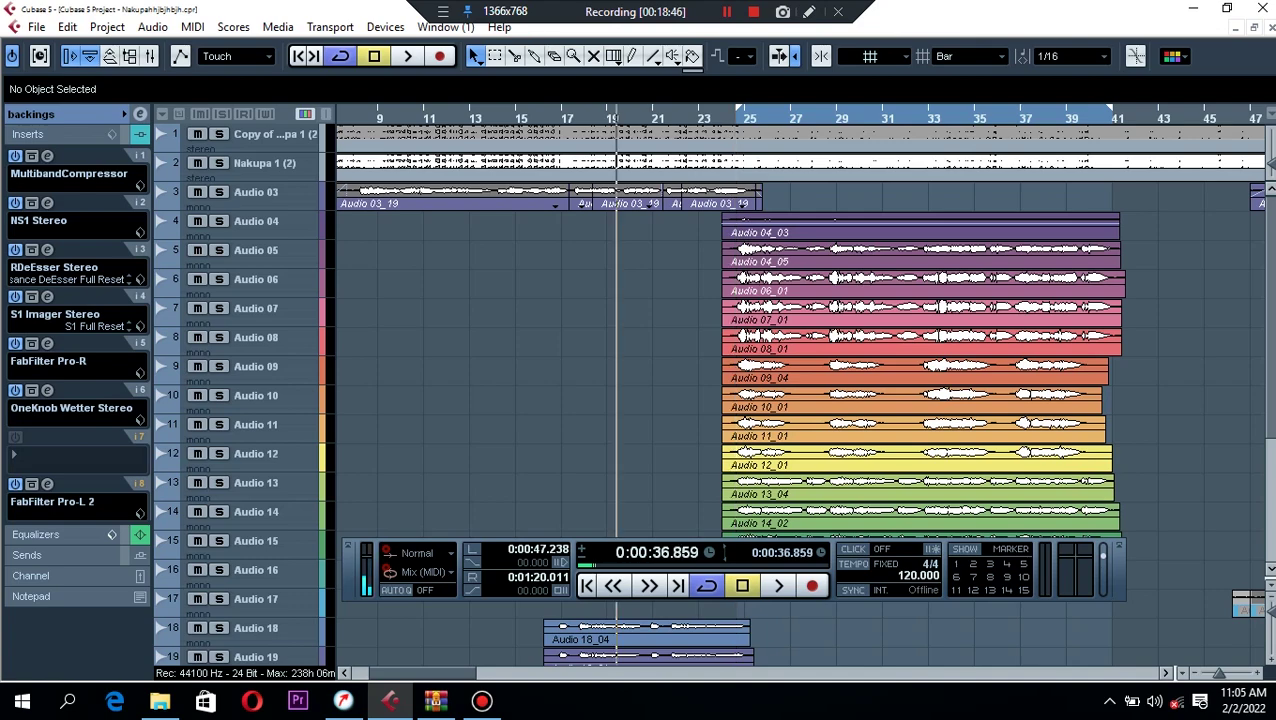
pyautogui.click(456, 118)
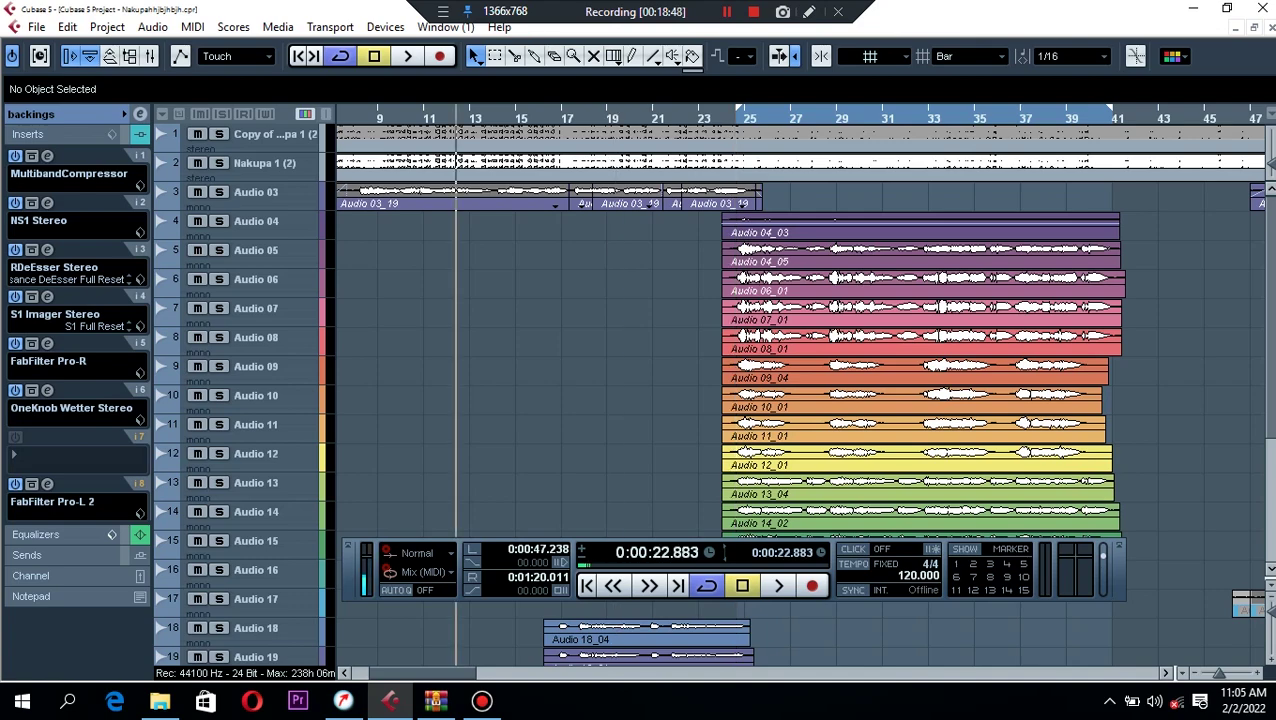
pyautogui.scroll(-5, 700, 350)
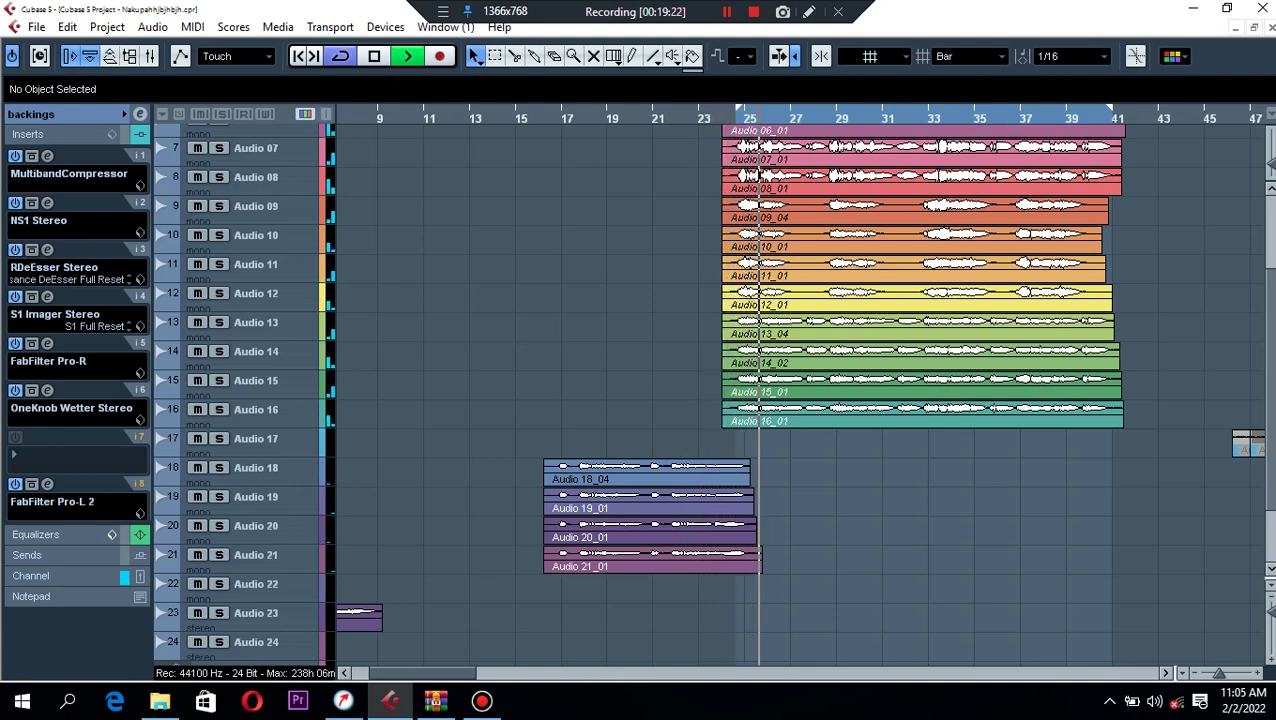
pyautogui.press('space')
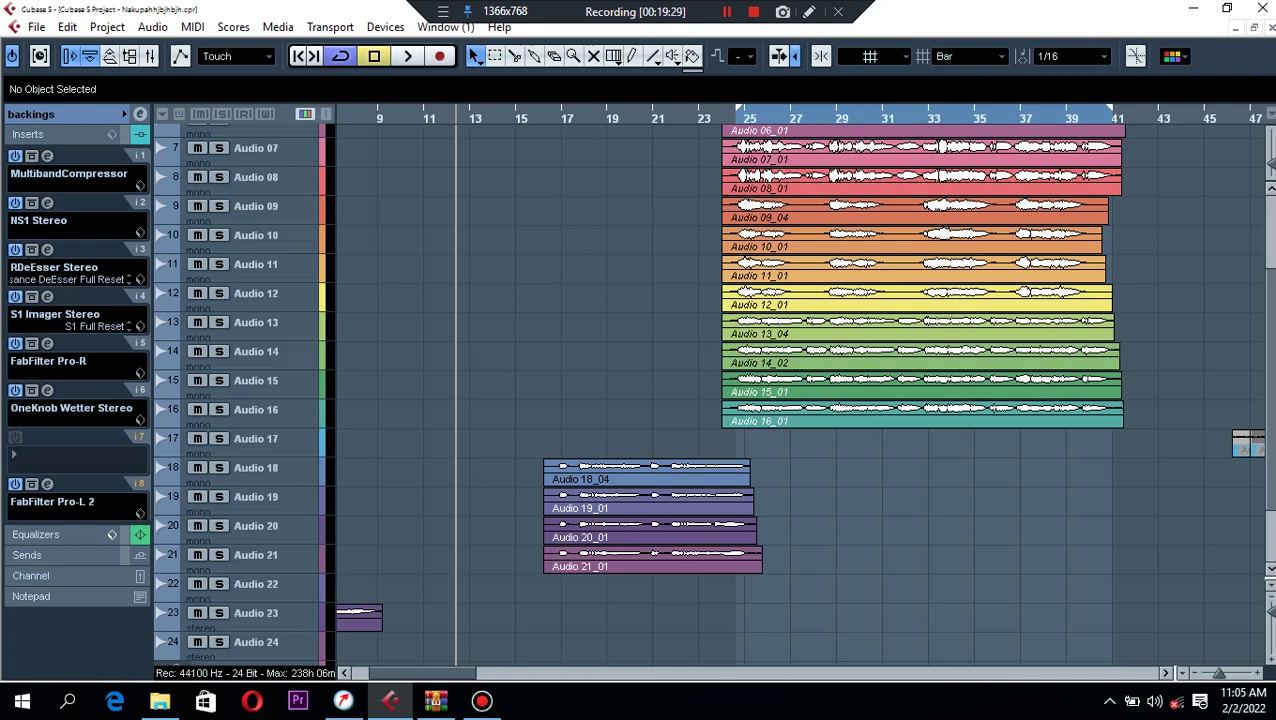
# Enlarge the height of all tracks in the project so their controls and waveforms show in detail.
pyautogui.scroll(3, 800, 400)
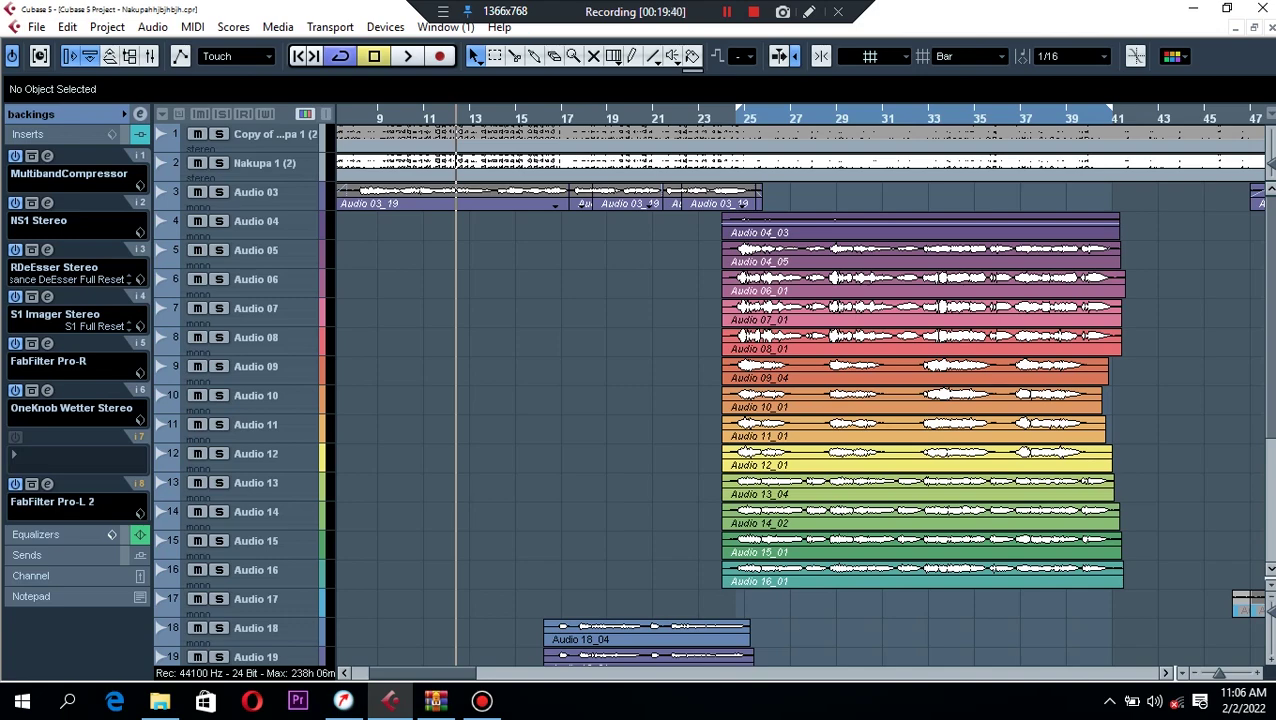
pyautogui.hotkey('shift', 'h')
pyautogui.hotkey('shift', 'h')
pyautogui.hotkey('shift', 'h')
pyautogui.hotkey('shift', 'h')
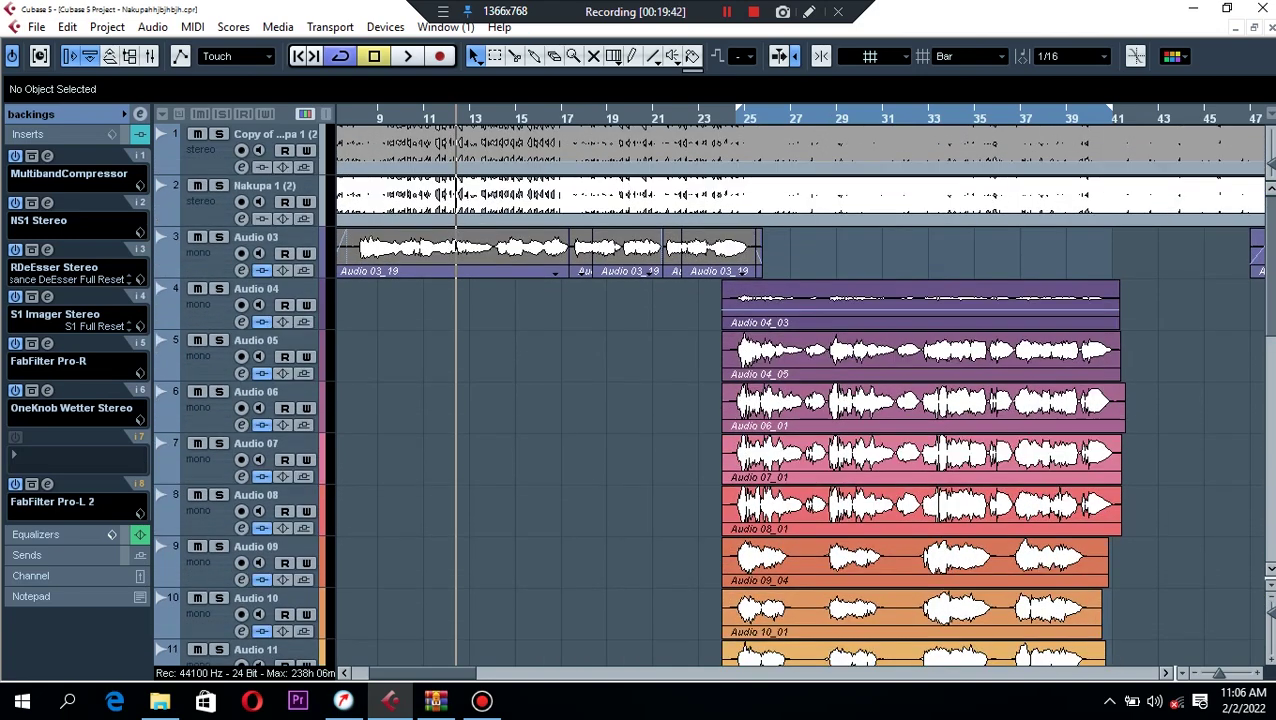
pyautogui.hotkey('shift', 'h')
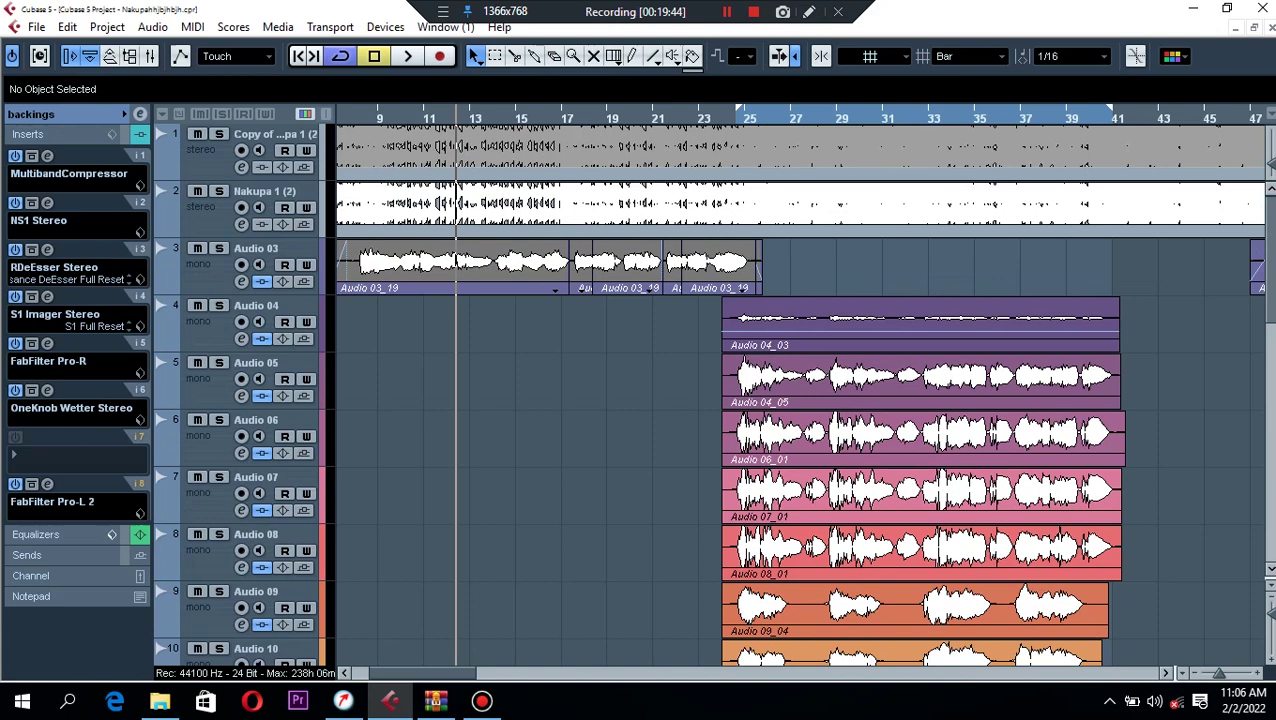